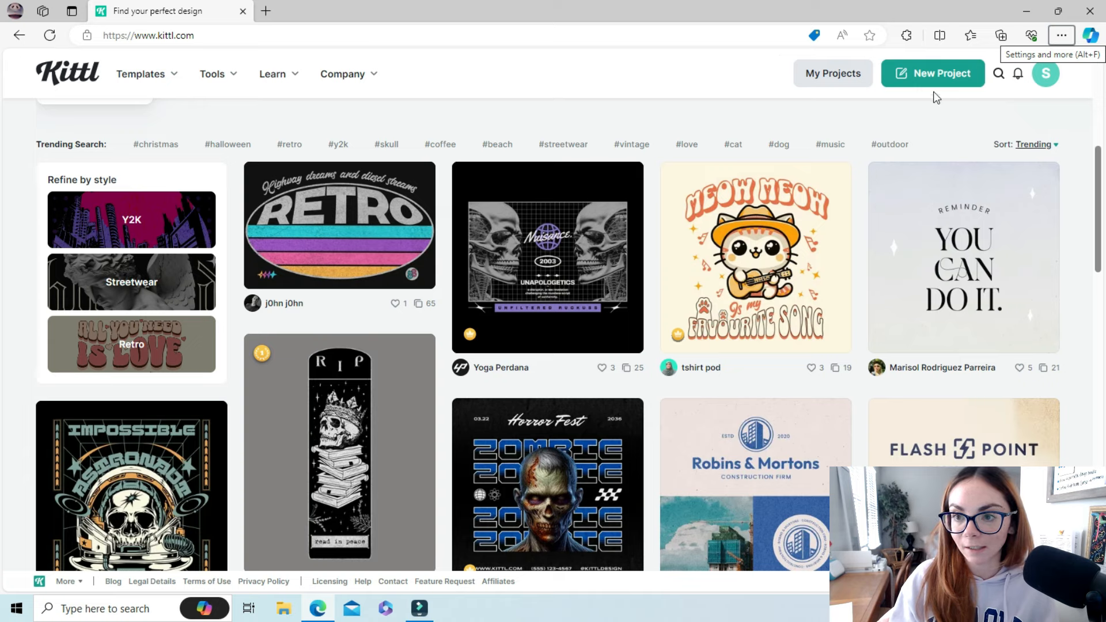
Open the Kittl projects page and load the Printful dashboard in a new browser tab.
{"action": "left_click", "coordinate": [824, 78]}
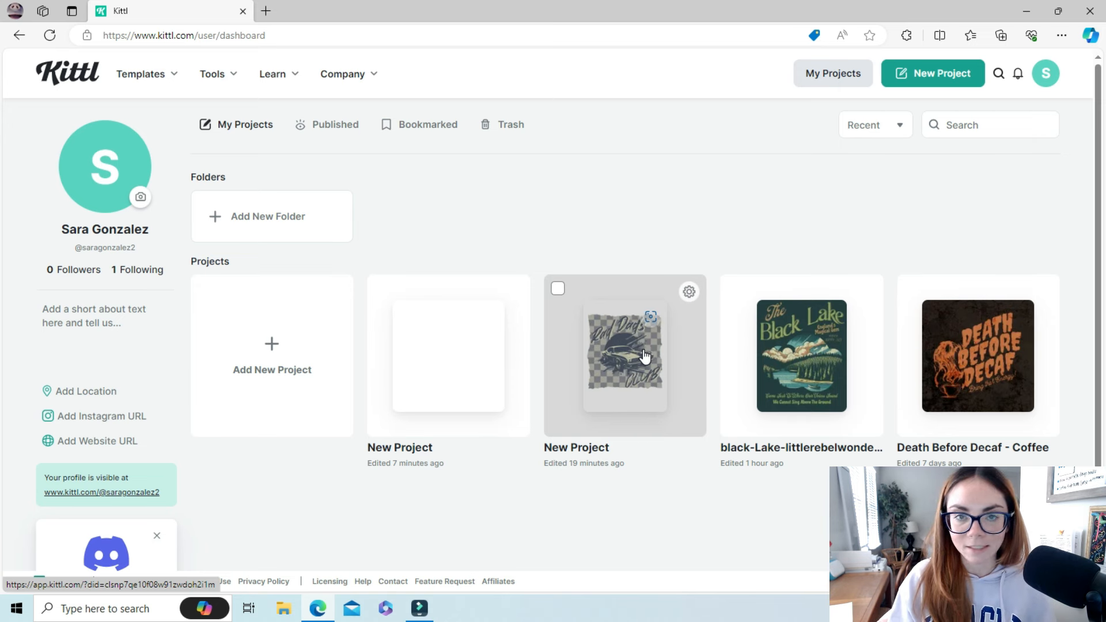
{"action": "left_click", "coordinate": [266, 12]}
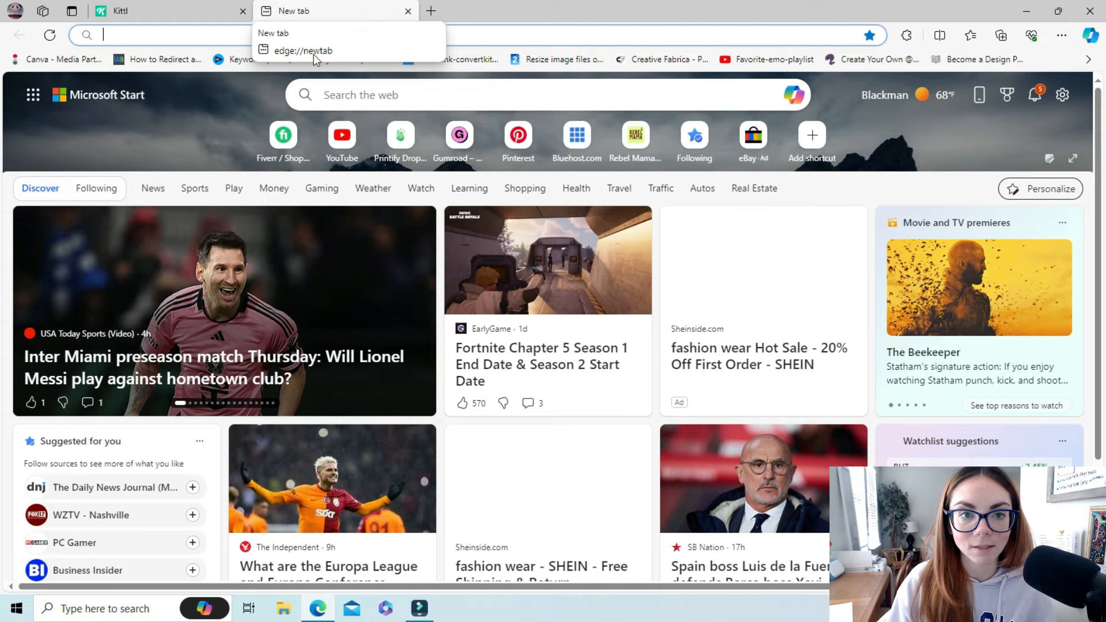
{"action": "left_click", "coordinate": [368, 59]}
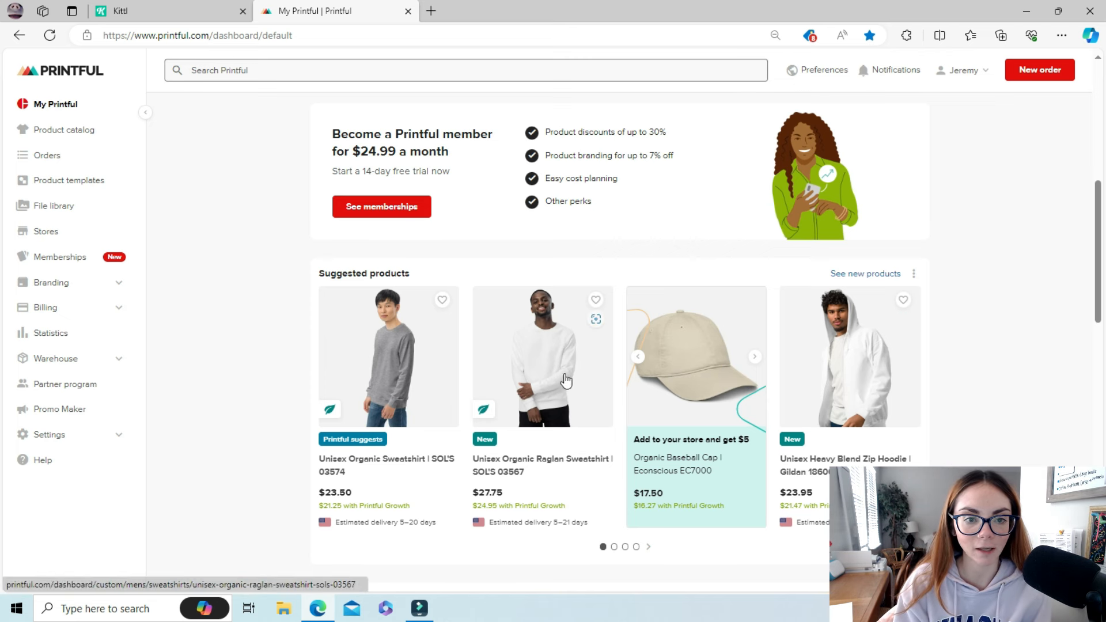
Browse the Printful product catalog from the suggested products to the Shop by categories.
{"action": "left_click", "coordinate": [93, 138]}
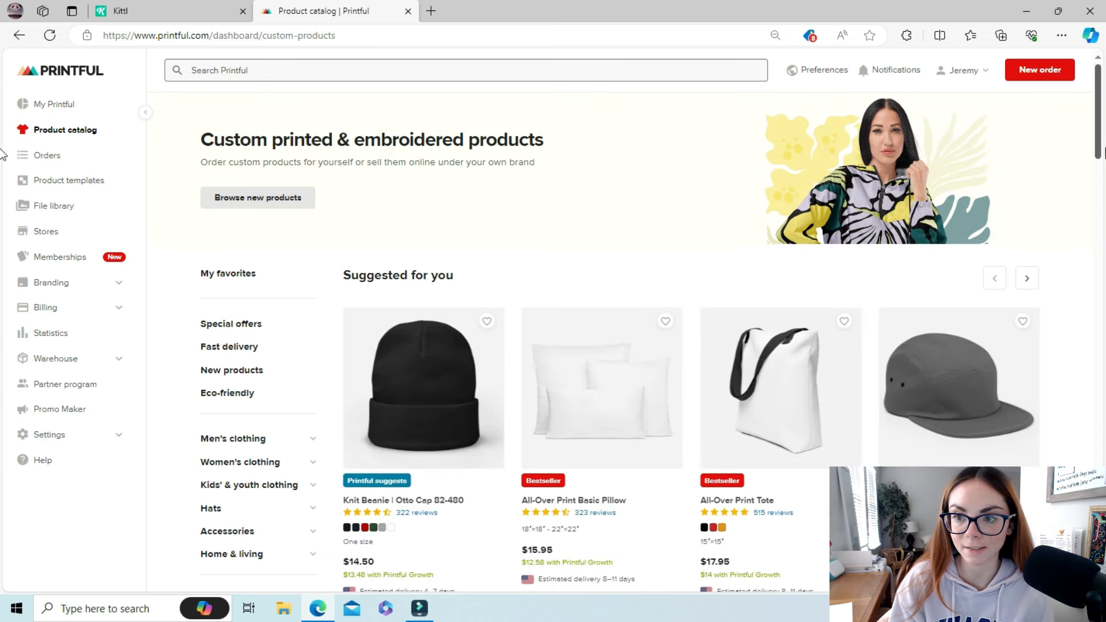
{"action": "left_click_drag", "start_coordinate": [1098, 130], "coordinate": [1097, 154]}
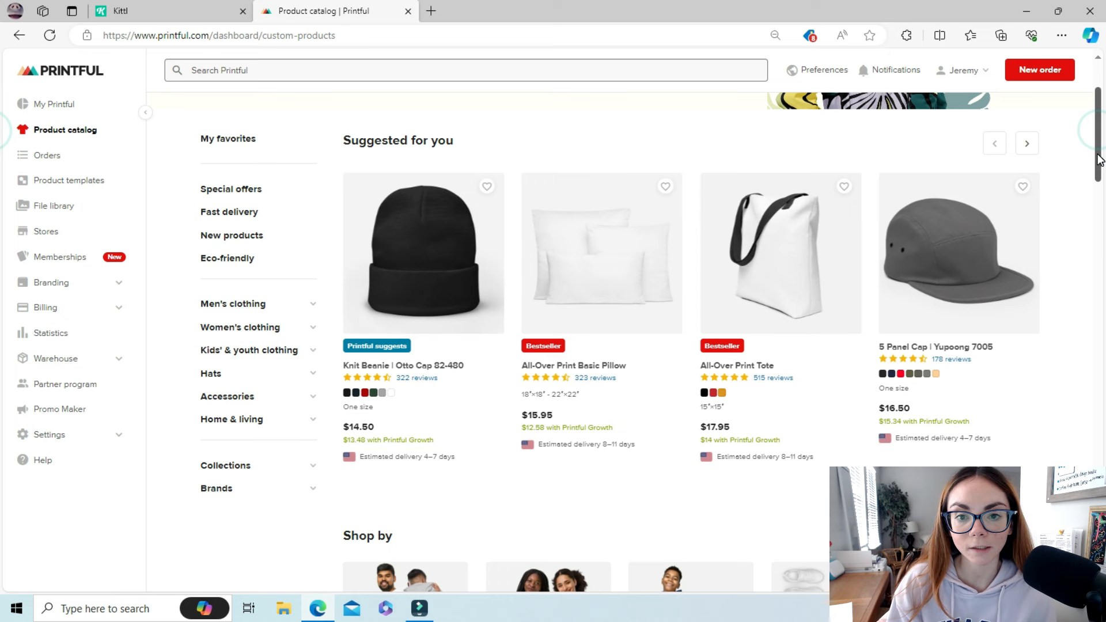
{"action": "left_click_drag", "start_coordinate": [1100, 160], "coordinate": [1100, 176]}
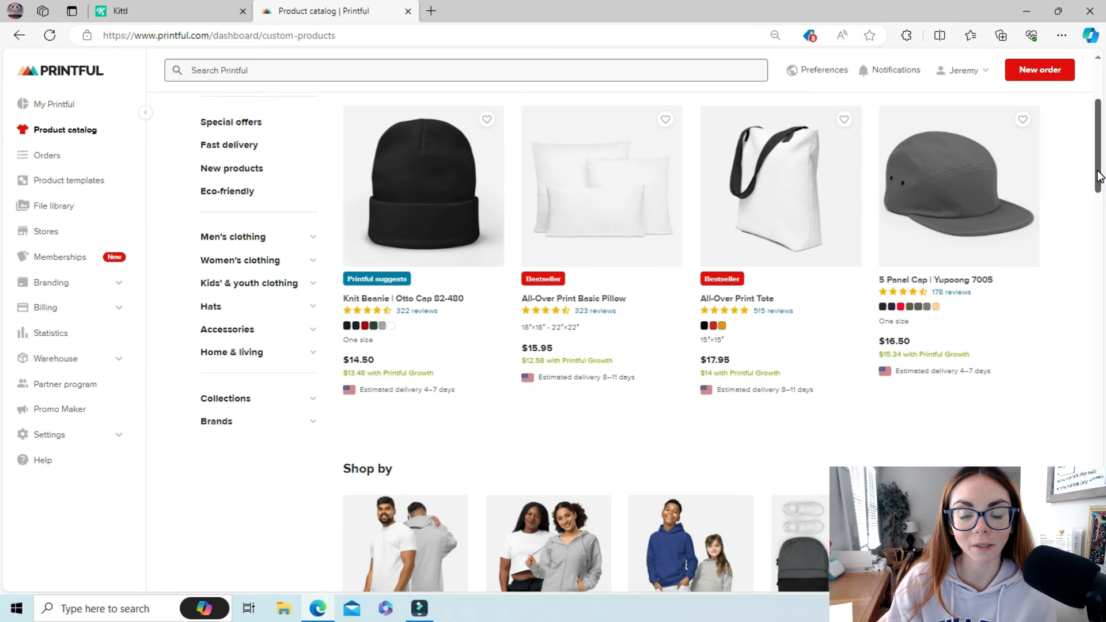
{"action": "left_click_drag", "start_coordinate": [1099, 176], "coordinate": [1102, 235]}
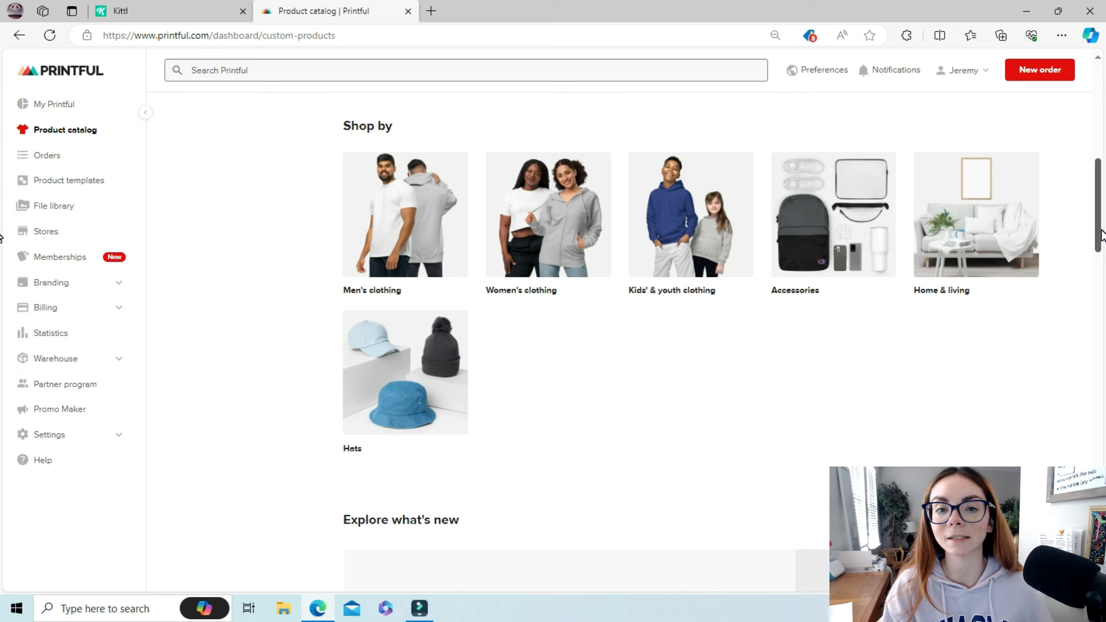
{"action": "left_click_drag", "start_coordinate": [1101, 235], "coordinate": [1101, 235]}
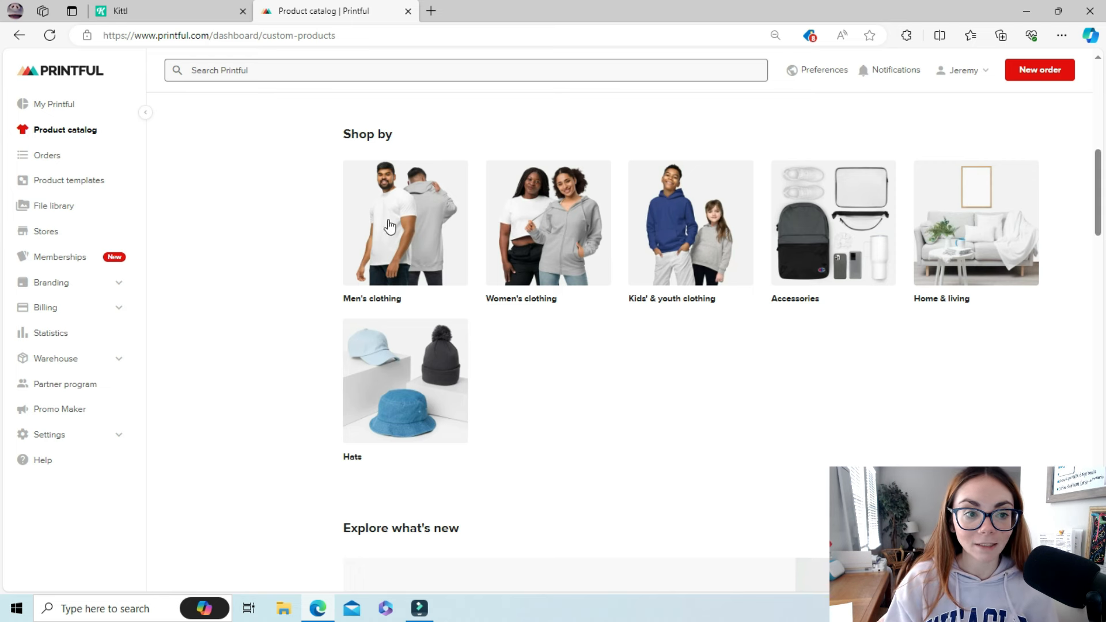
Open the Printful store connection page and review the available ecommerce platforms.
{"action": "left_click", "coordinate": [51, 231]}
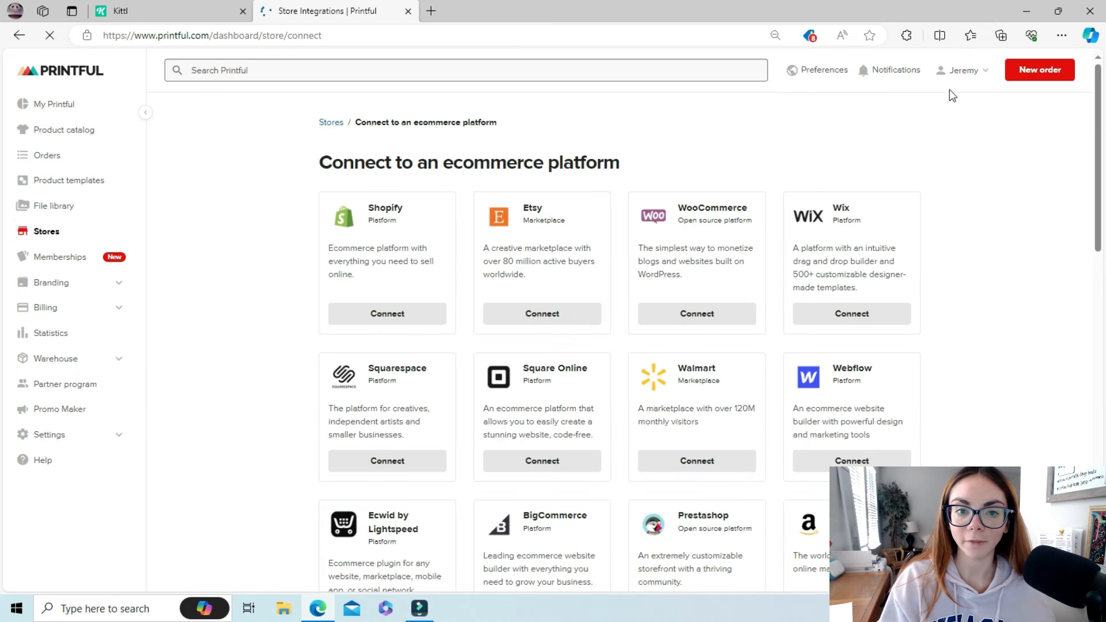
{"action": "left_click_drag", "start_coordinate": [1097, 138], "coordinate": [1099, 215]}
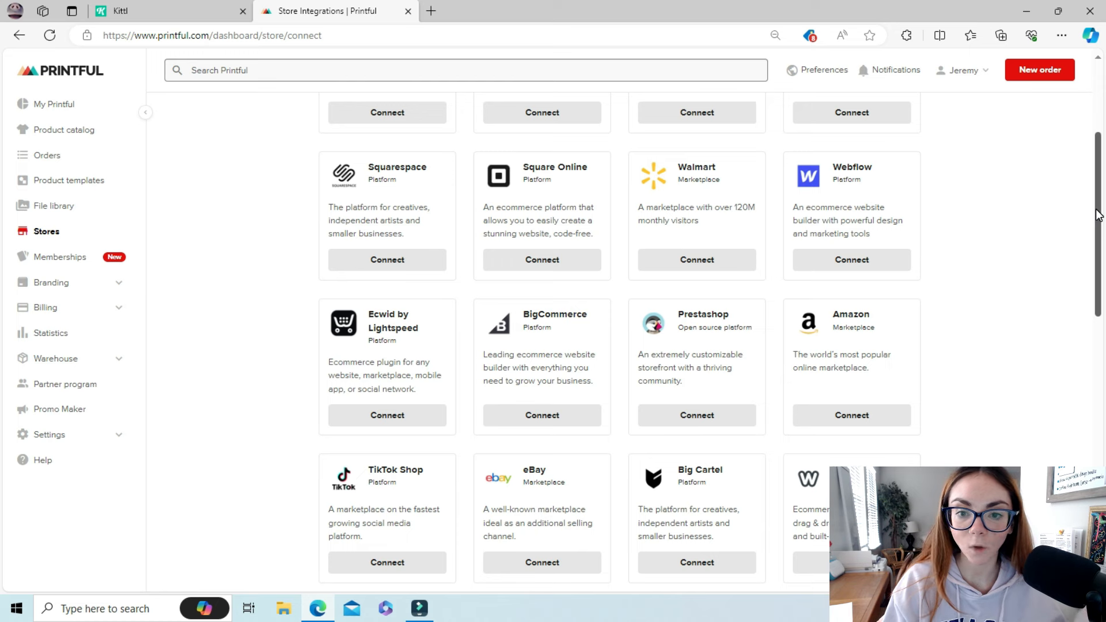
{"action": "left_click_drag", "start_coordinate": [1099, 215], "coordinate": [1103, 260]}
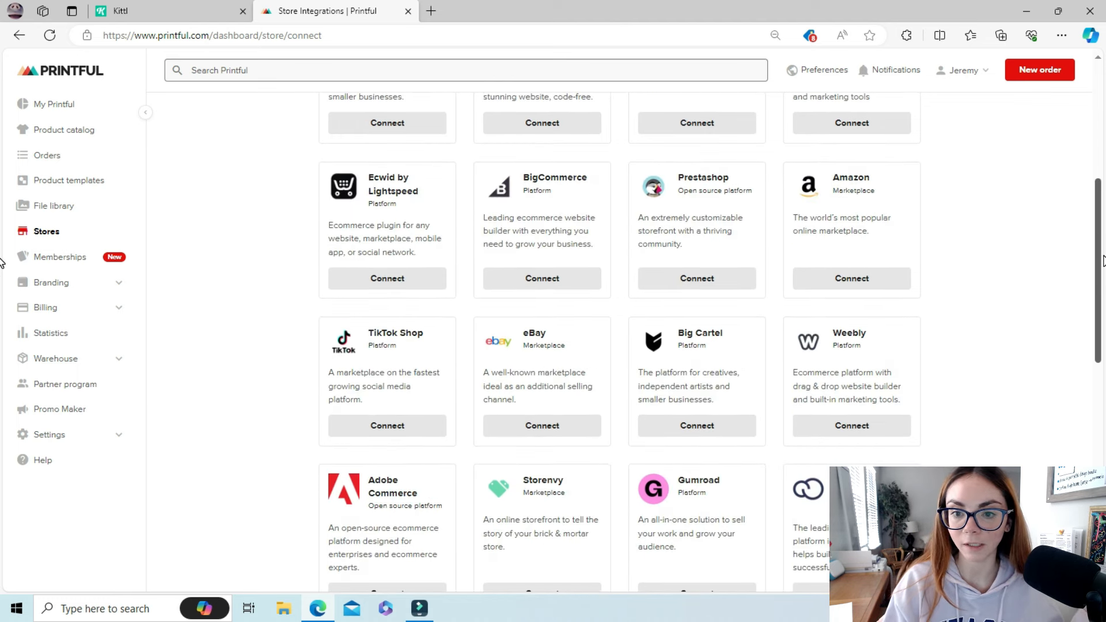
{"action": "left_click_drag", "start_coordinate": [1103, 260], "coordinate": [1103, 141]}
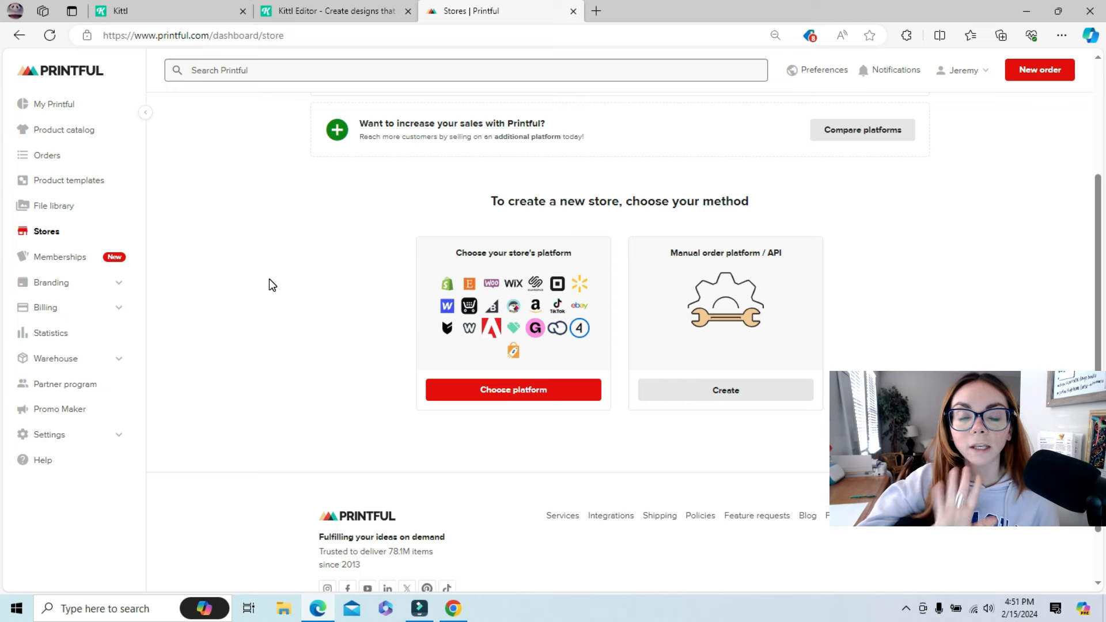
Choose Etsy as the platform for a new store connection and go through its setup instructions.
{"action": "left_click", "coordinate": [515, 394]}
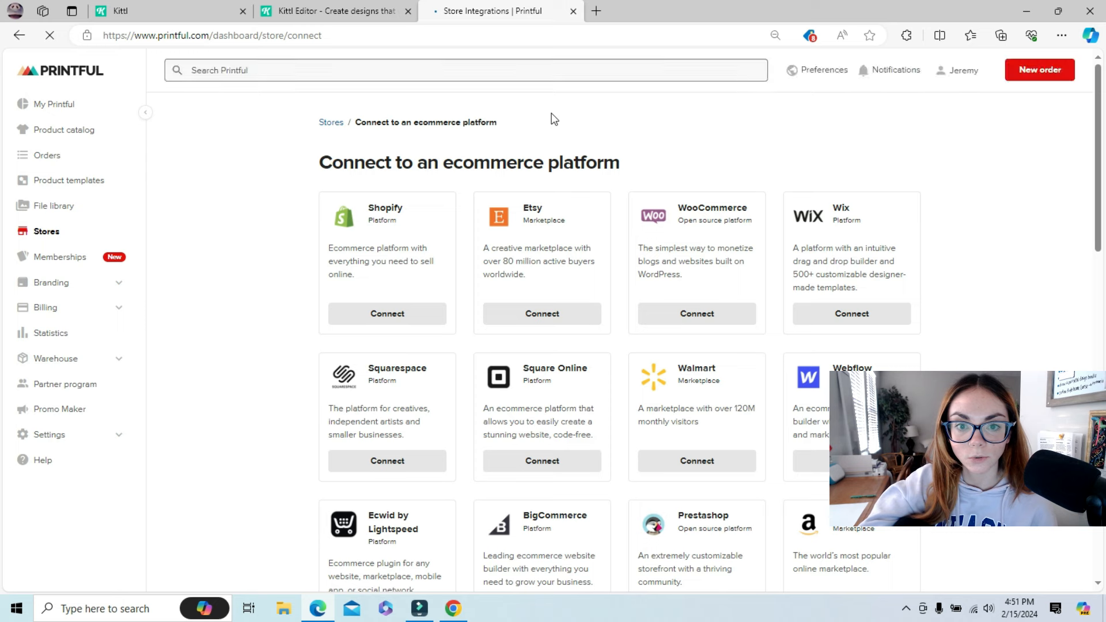
{"action": "left_click", "coordinate": [543, 318]}
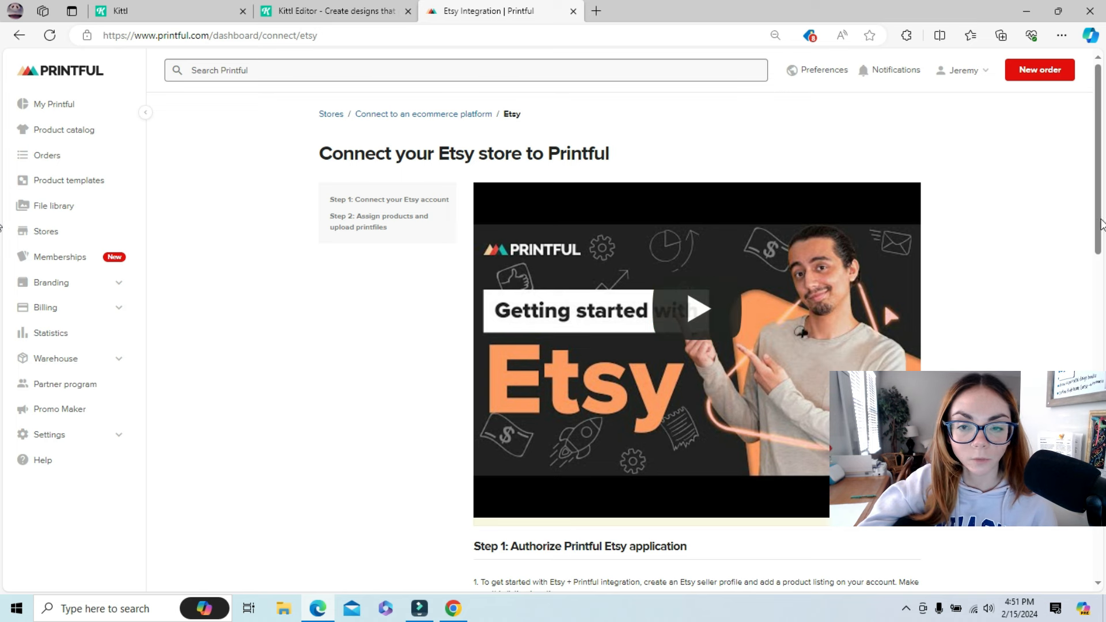
{"action": "left_click_drag", "start_coordinate": [1098, 113], "coordinate": [1099, 129]}
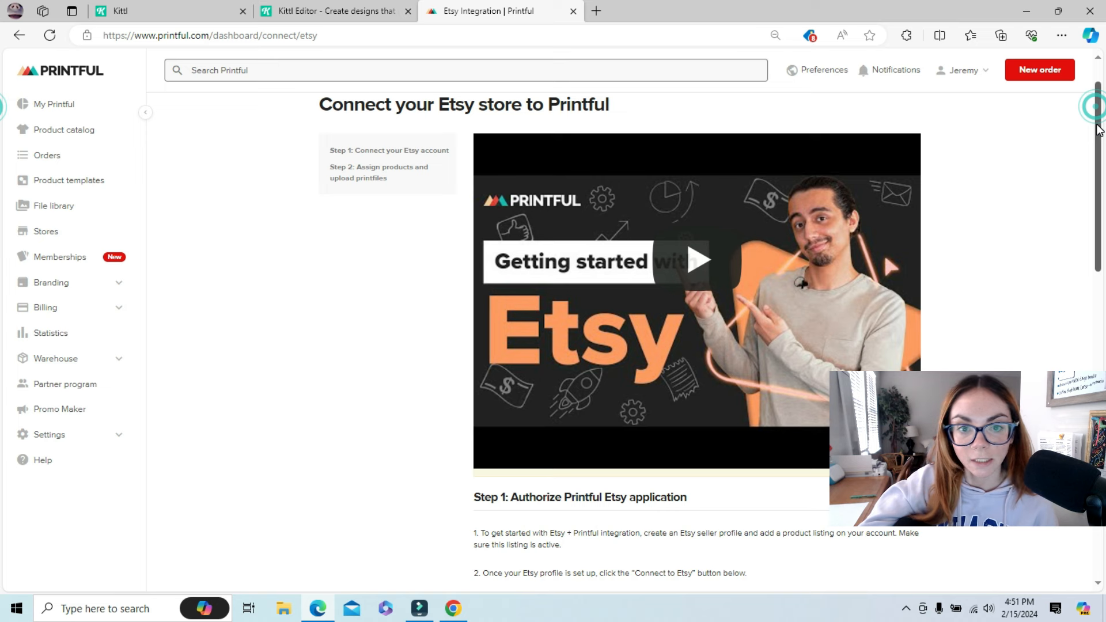
{"action": "left_click_drag", "start_coordinate": [1099, 129], "coordinate": [1086, 247]}
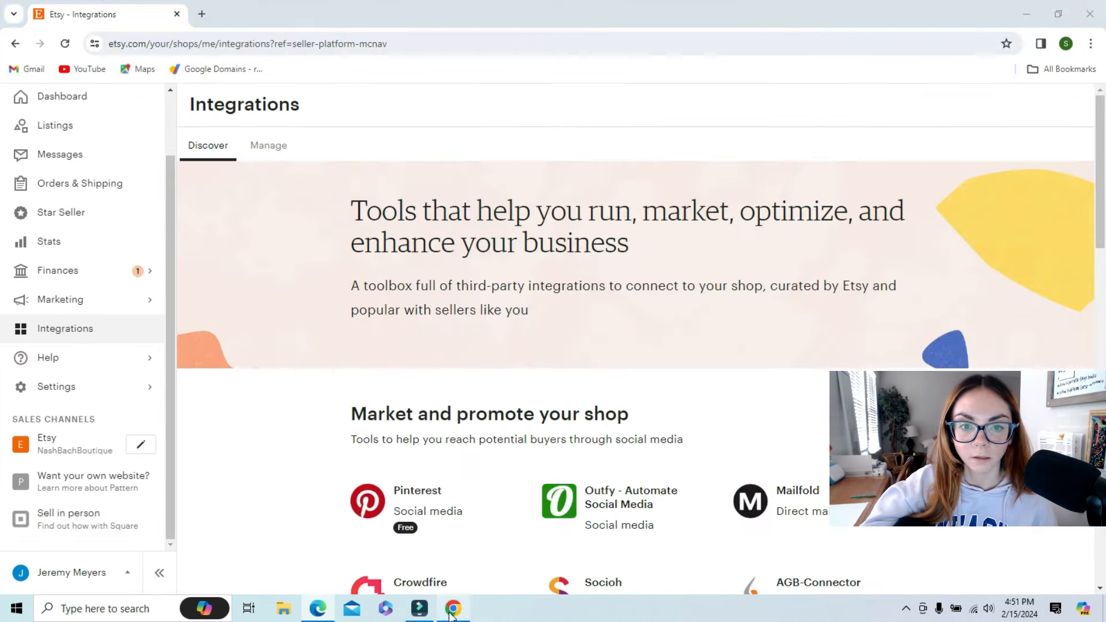
Check the shop's Etsy Integrations page in Chrome, and connect the Etsy shop to Printful using the existing account.
{"action": "left_click", "coordinate": [453, 609]}
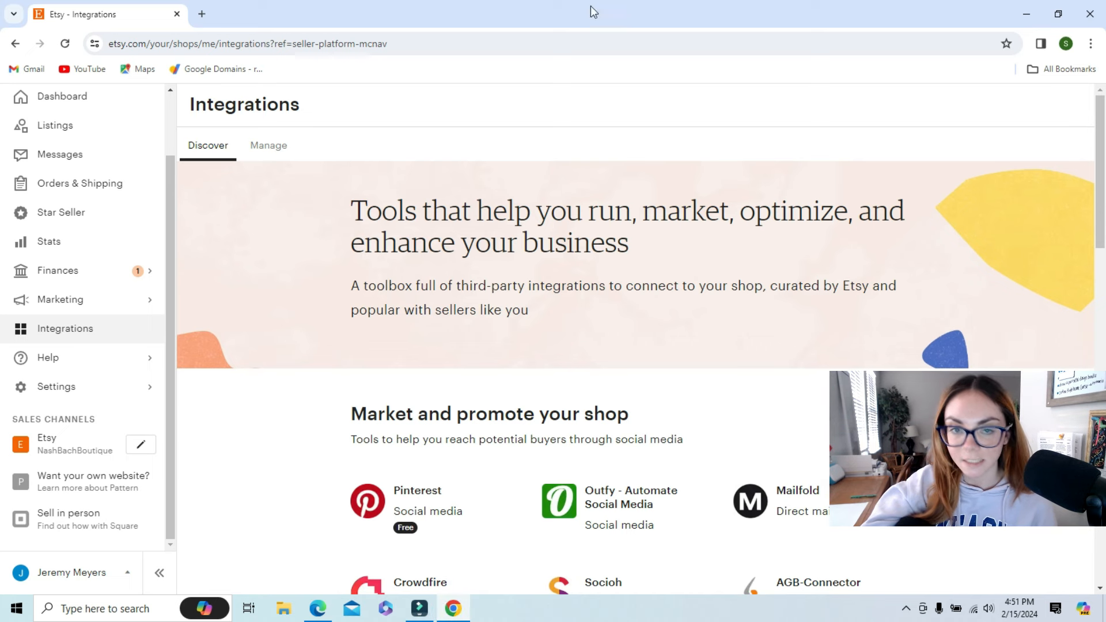
{"action": "left_click", "coordinate": [420, 608]}
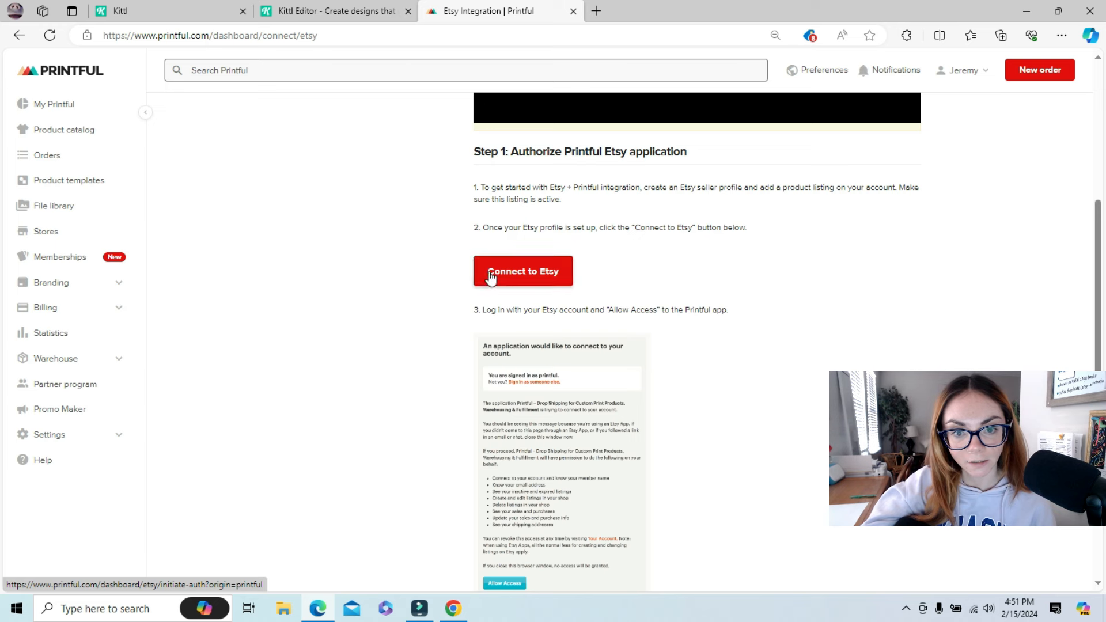
{"action": "left_click", "coordinate": [511, 277]}
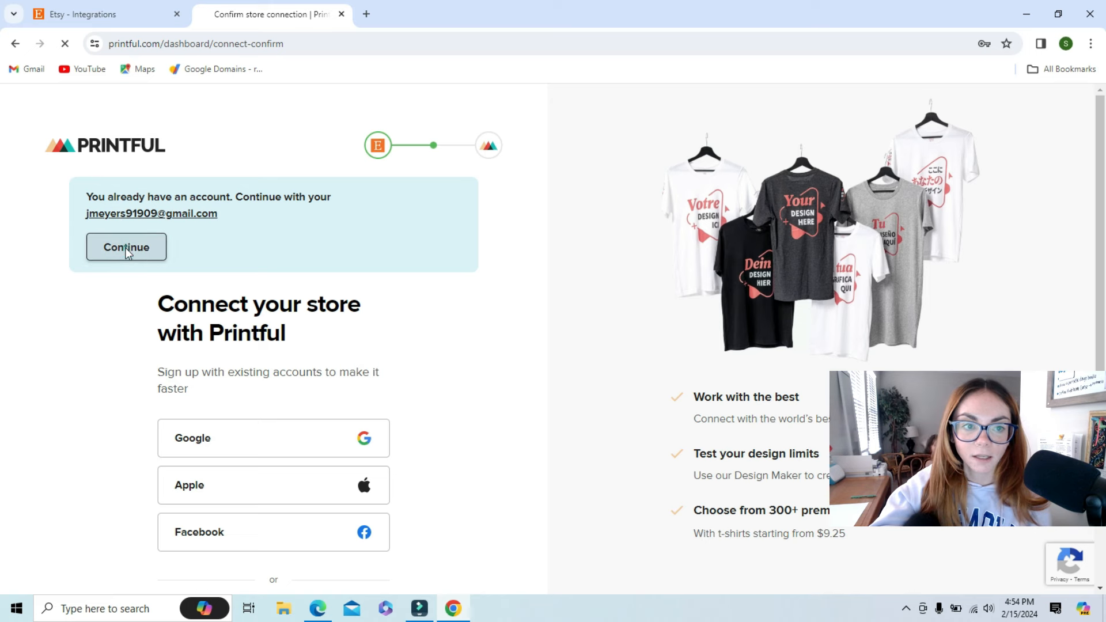
{"action": "left_click", "coordinate": [126, 249]}
{"action": "left_click", "coordinate": [245, 334]}
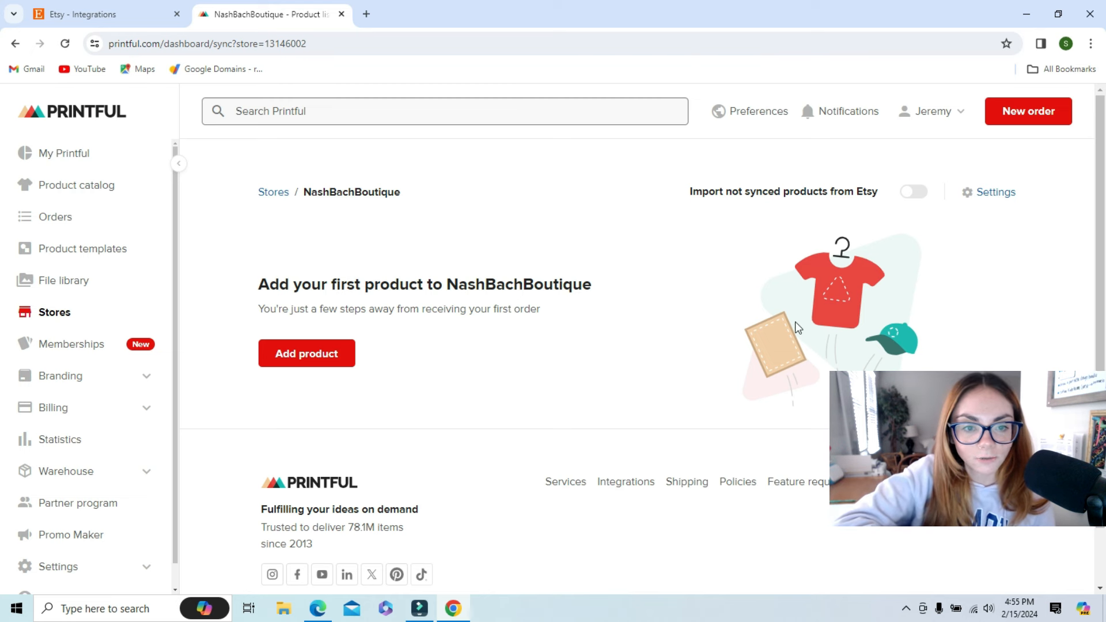
Start adding a product to the NashBachBoutique store and browse the new products.
{"action": "left_click", "coordinate": [303, 356]}
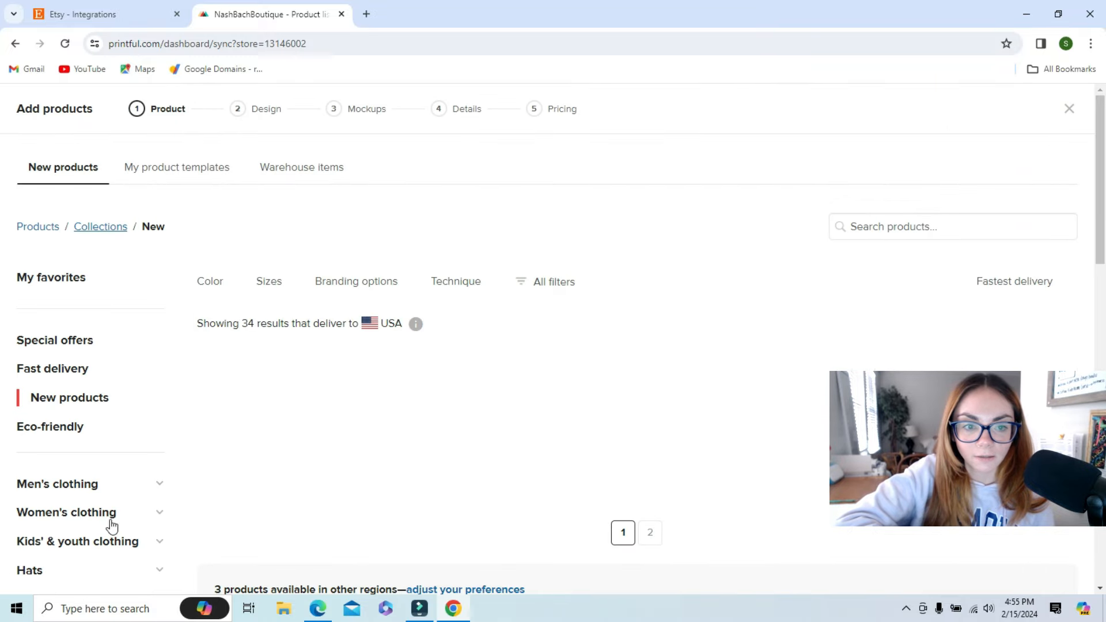
{"action": "left_click_drag", "start_coordinate": [1099, 123], "coordinate": [1100, 188]}
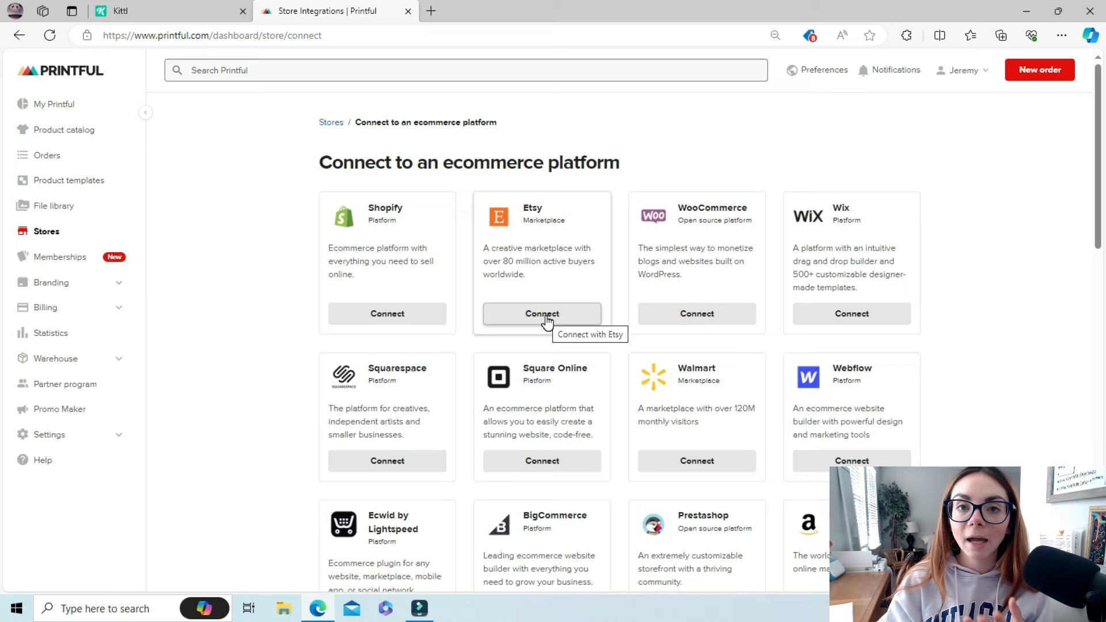
Open the Etsy integration page from the platform list and read the Step 1 authorization instructions.
{"action": "left_click", "coordinate": [545, 316]}
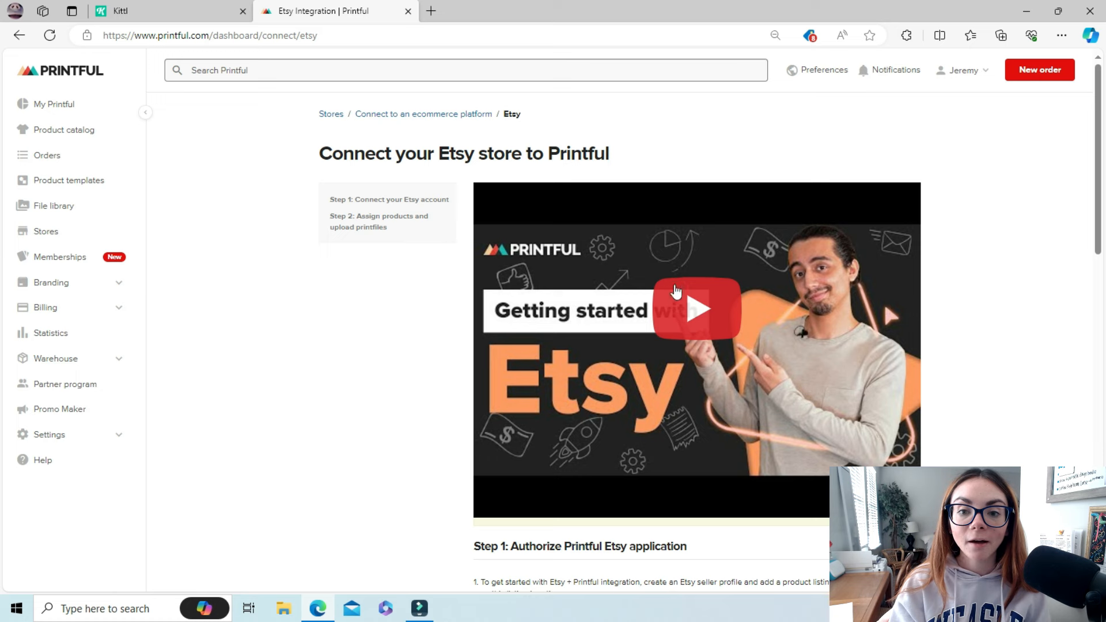
{"action": "left_click_drag", "start_coordinate": [1099, 114], "coordinate": [1101, 266]}
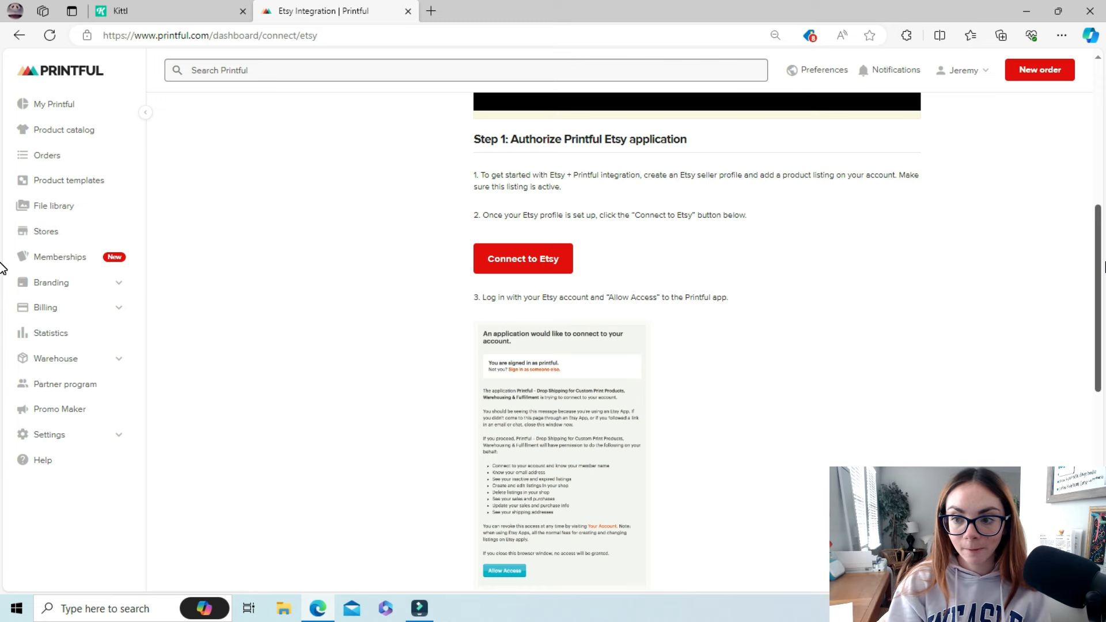
{"action": "left_click_drag", "start_coordinate": [1099, 265], "coordinate": [1103, 236]}
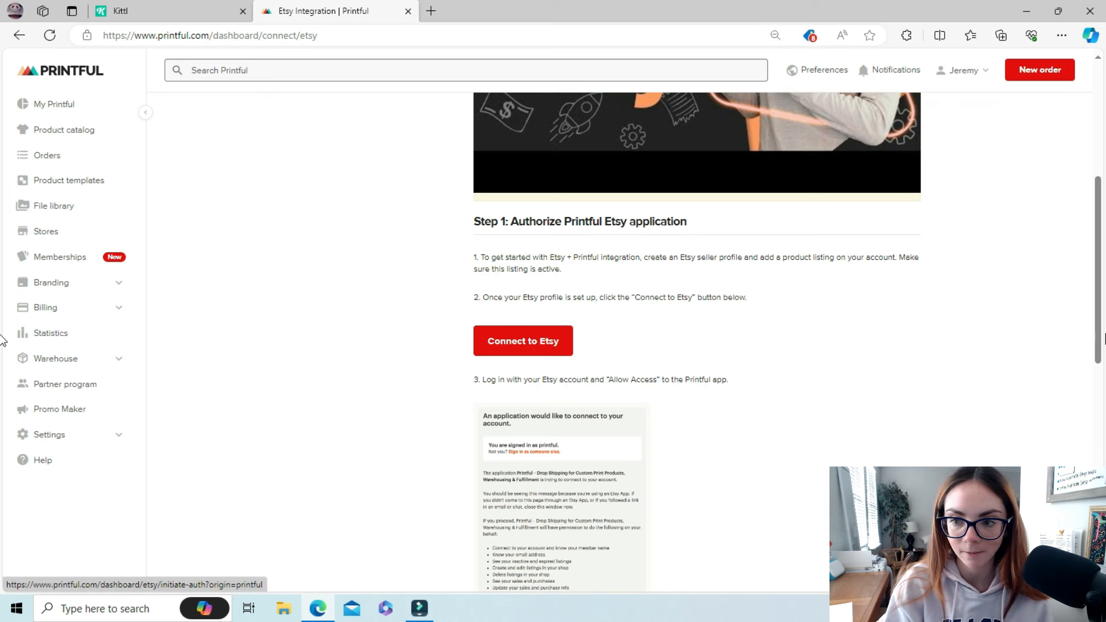
{"action": "scroll", "coordinate": [514, 234], "scroll_direction": "up", "scroll_amount": 5}
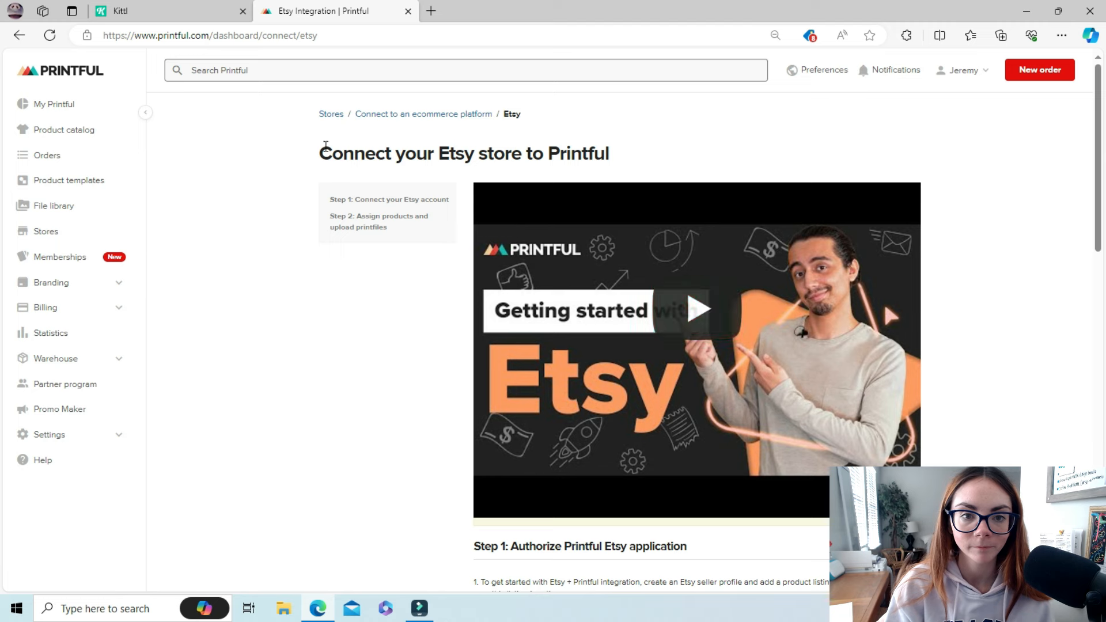
View the NashBachBoutique store from the Stores overview and examine its list of products and variants.
{"action": "left_click", "coordinate": [331, 114]}
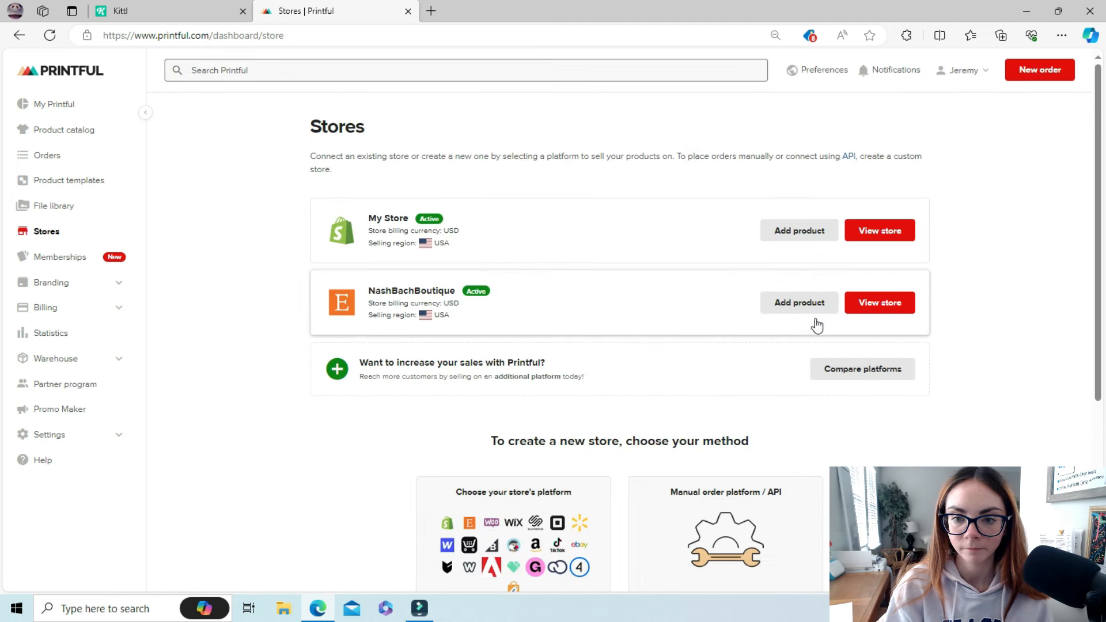
{"action": "left_click", "coordinate": [890, 307]}
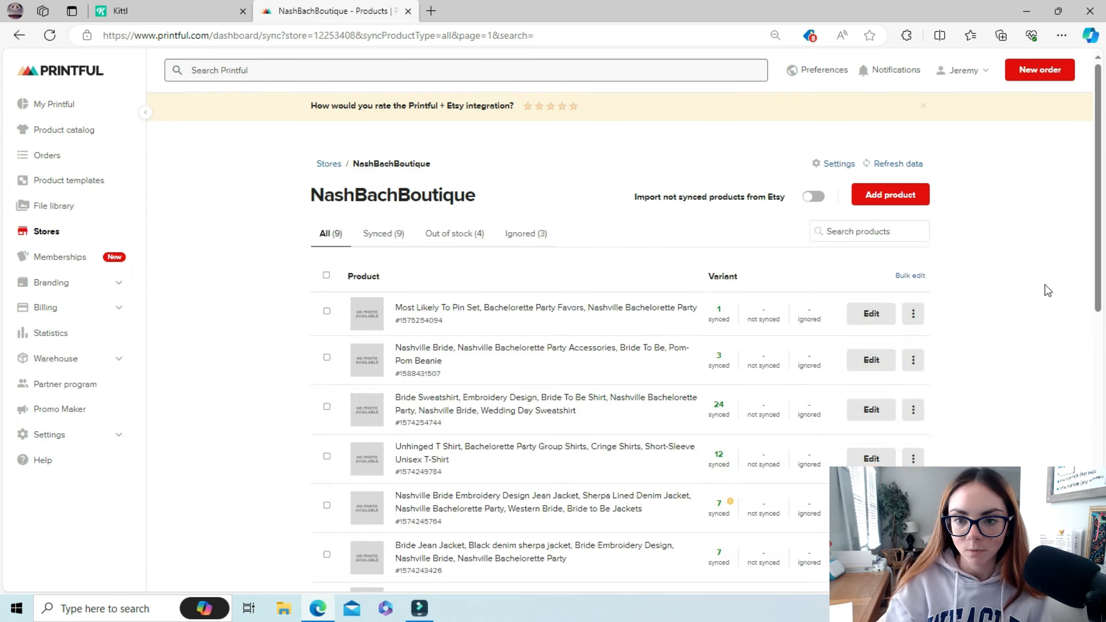
{"action": "left_click_drag", "start_coordinate": [1098, 111], "coordinate": [1100, 136]}
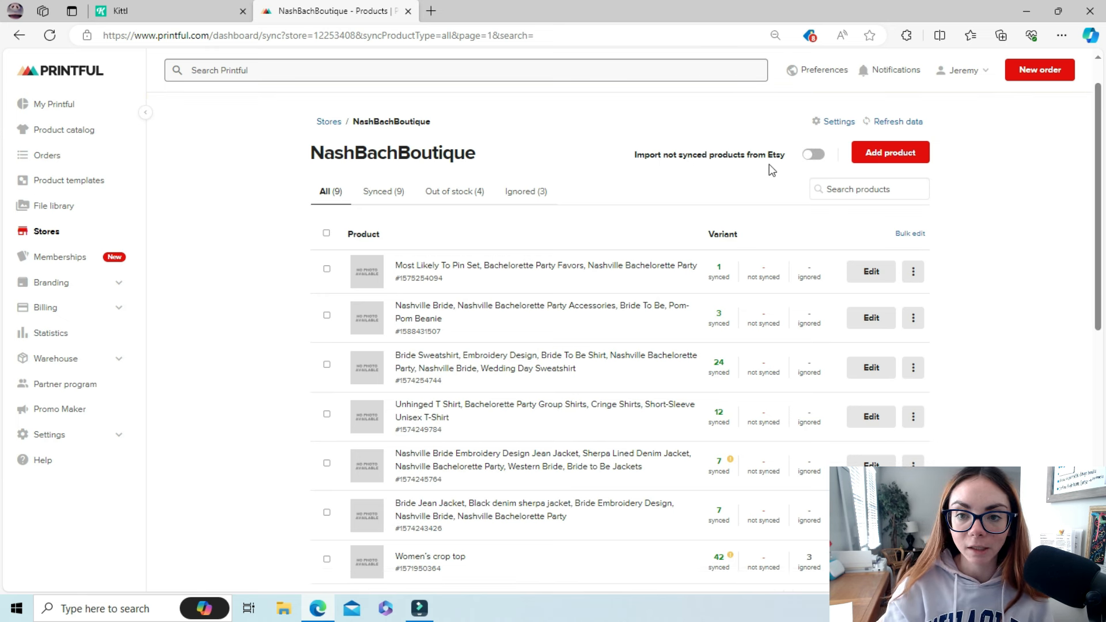
{"action": "left_click_drag", "start_coordinate": [1099, 145], "coordinate": [1101, 212]}
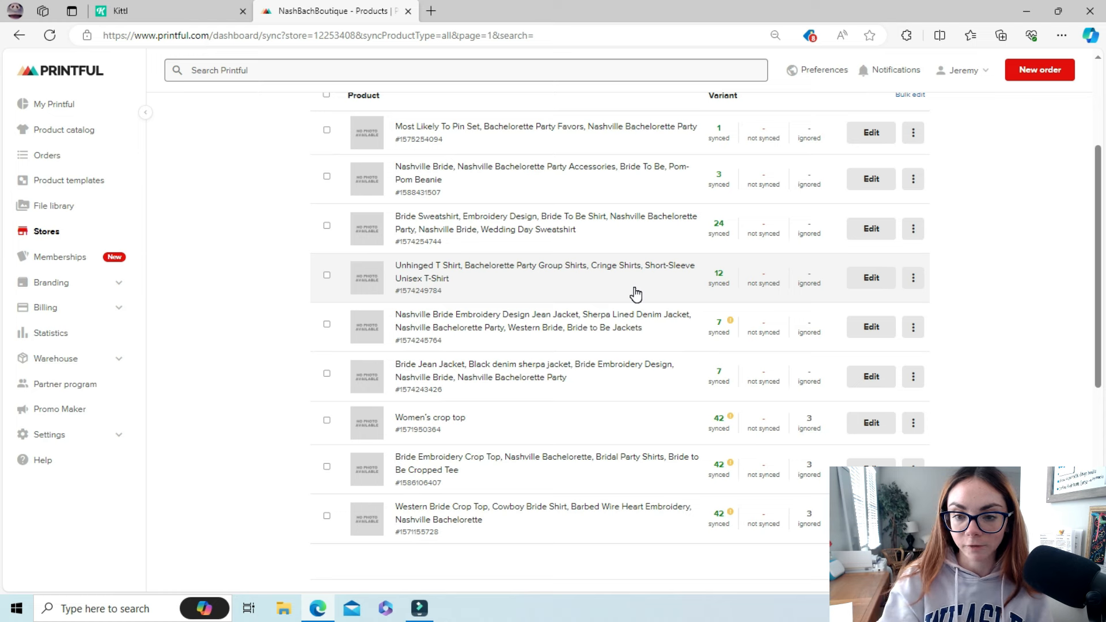
{"action": "left_click_drag", "start_coordinate": [1098, 331], "coordinate": [1105, 244]}
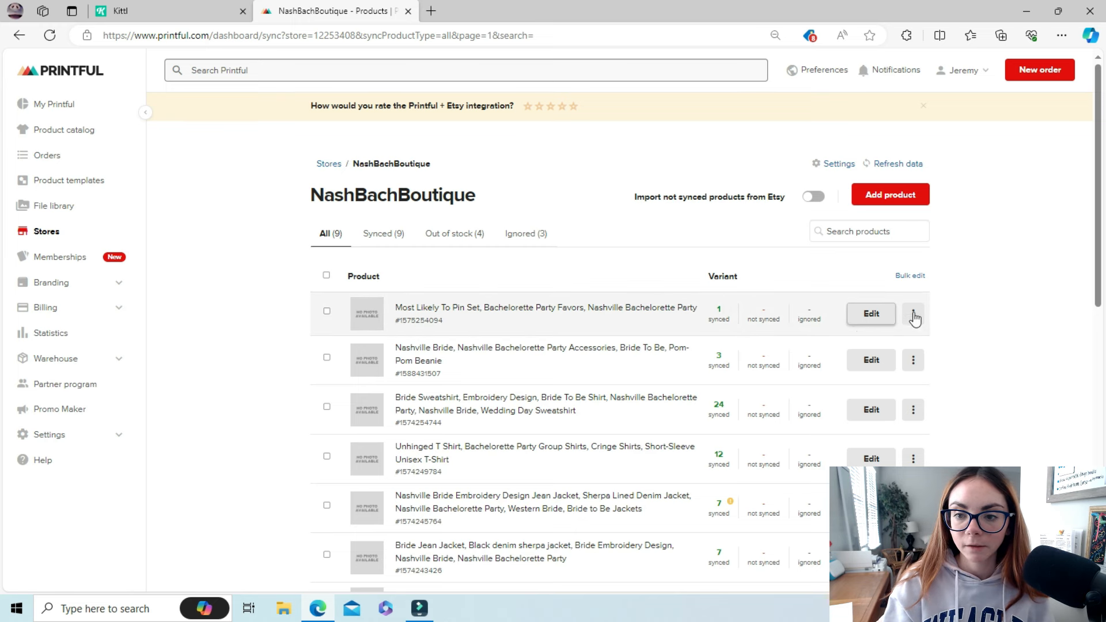
Open the Most Likely To Pin Set product for editing and examine its pricing, shipping and variants.
{"action": "left_click", "coordinate": [872, 317]}
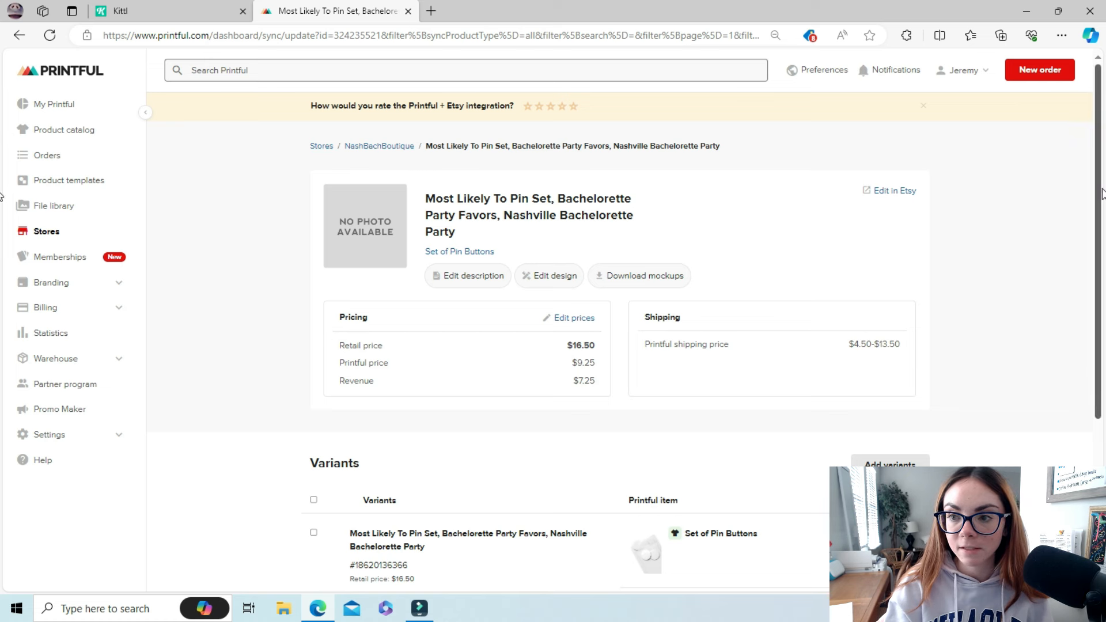
{"action": "scroll", "coordinate": [1077, 263], "scroll_direction": "down", "scroll_amount": 5}
{"action": "left_click", "coordinate": [867, 211]}
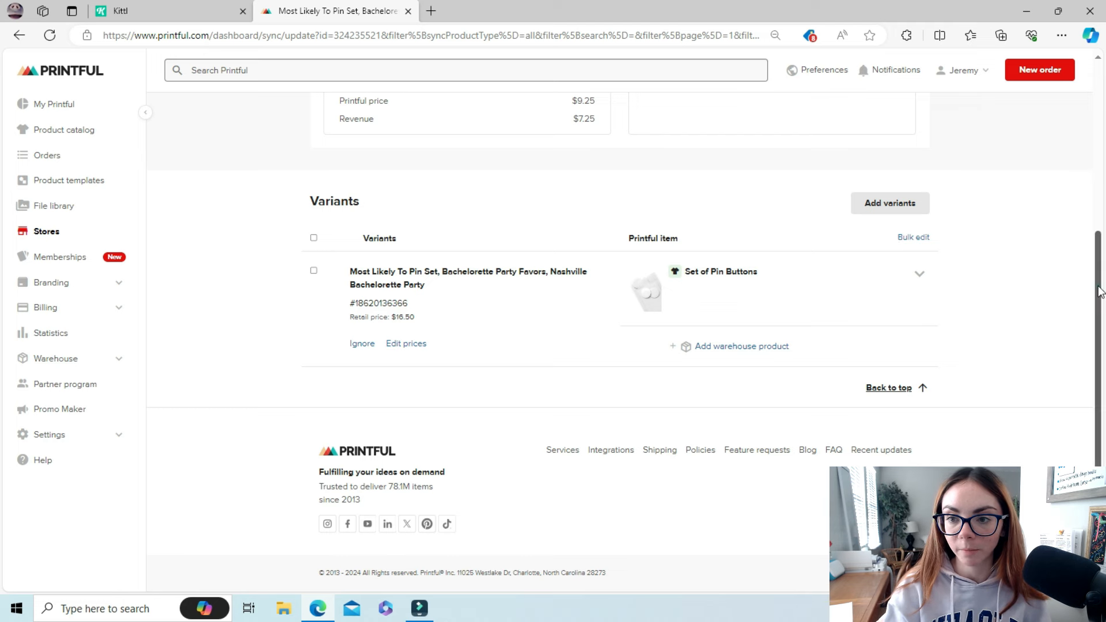
{"action": "scroll", "coordinate": [1101, 283], "scroll_direction": "up", "scroll_amount": 5}
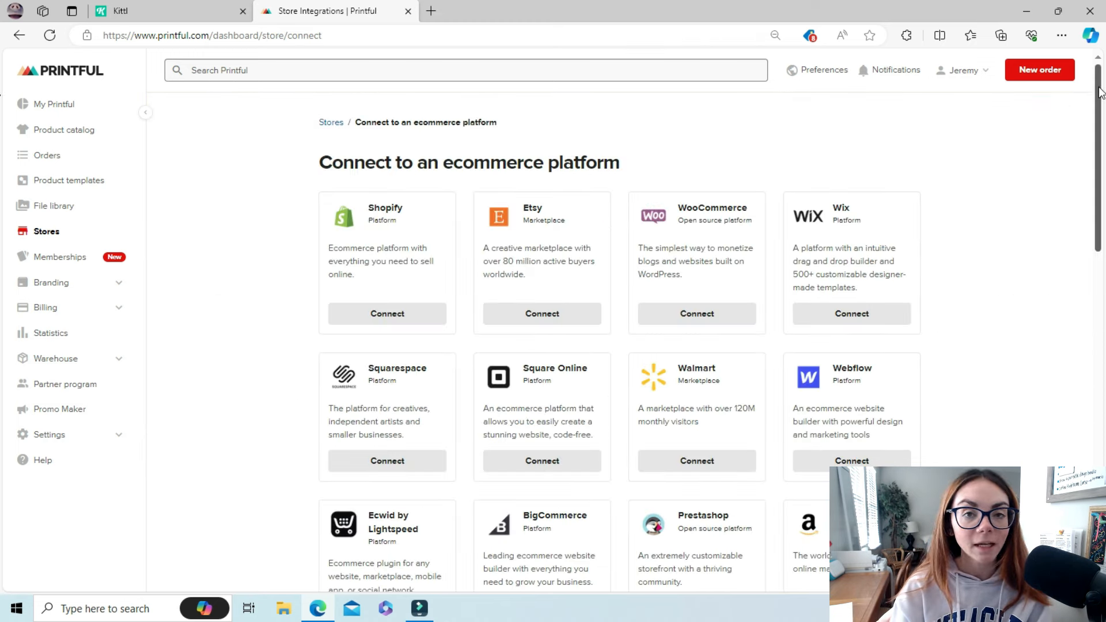
Open the Shopify connection instructions and launch the Printful app from the Shopify admin to view the synced store products.
{"action": "left_click", "coordinate": [409, 316]}
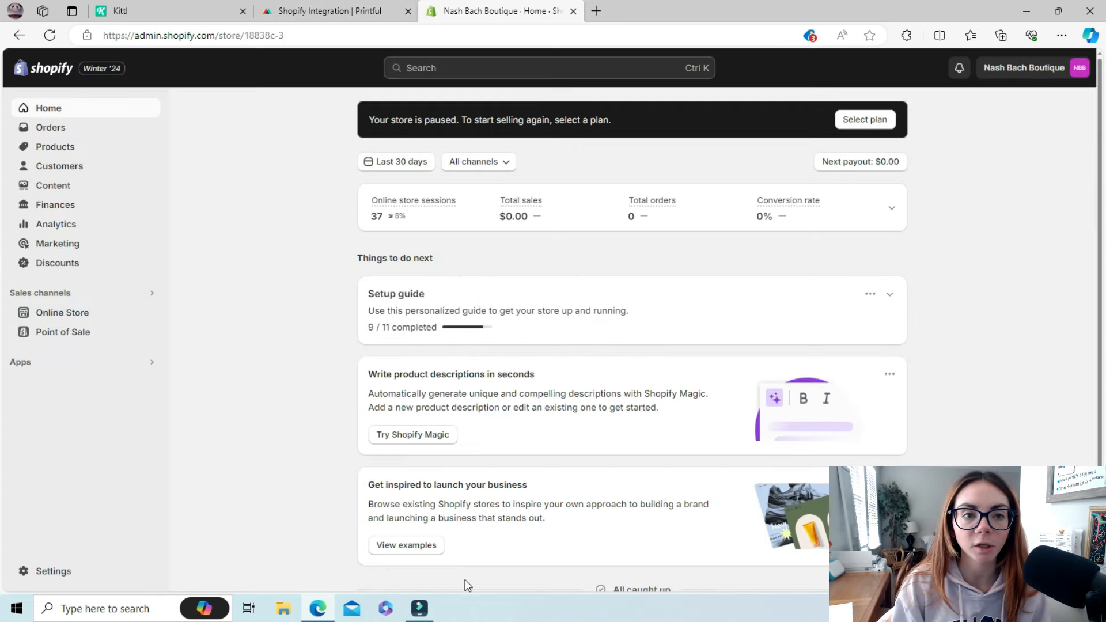
{"action": "left_click", "coordinate": [58, 365]}
{"action": "left_click", "coordinate": [397, 150]}
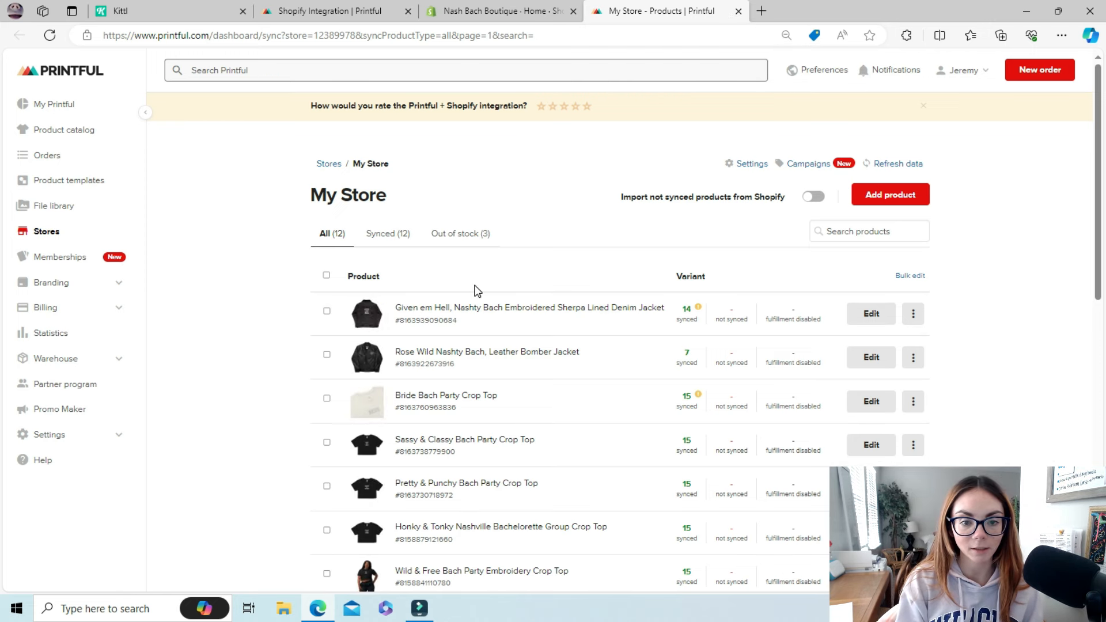
Return to the Shopify admin, examine the product list with its inventory and vendors, and close the Shopify and My Store pages.
{"action": "left_click", "coordinate": [512, 12]}
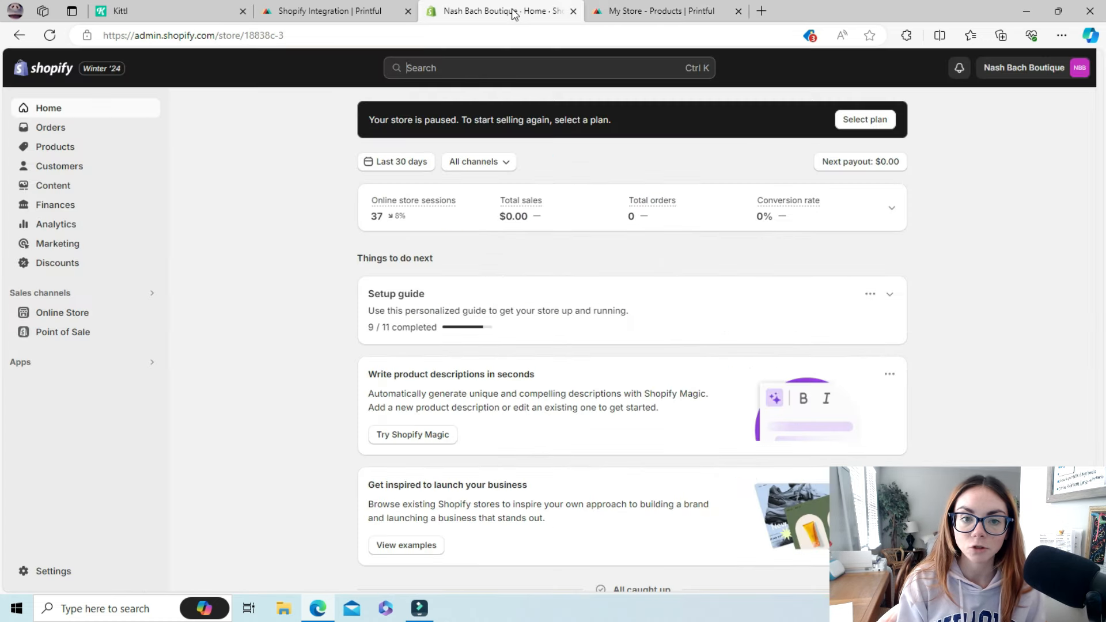
{"action": "left_click", "coordinate": [69, 151]}
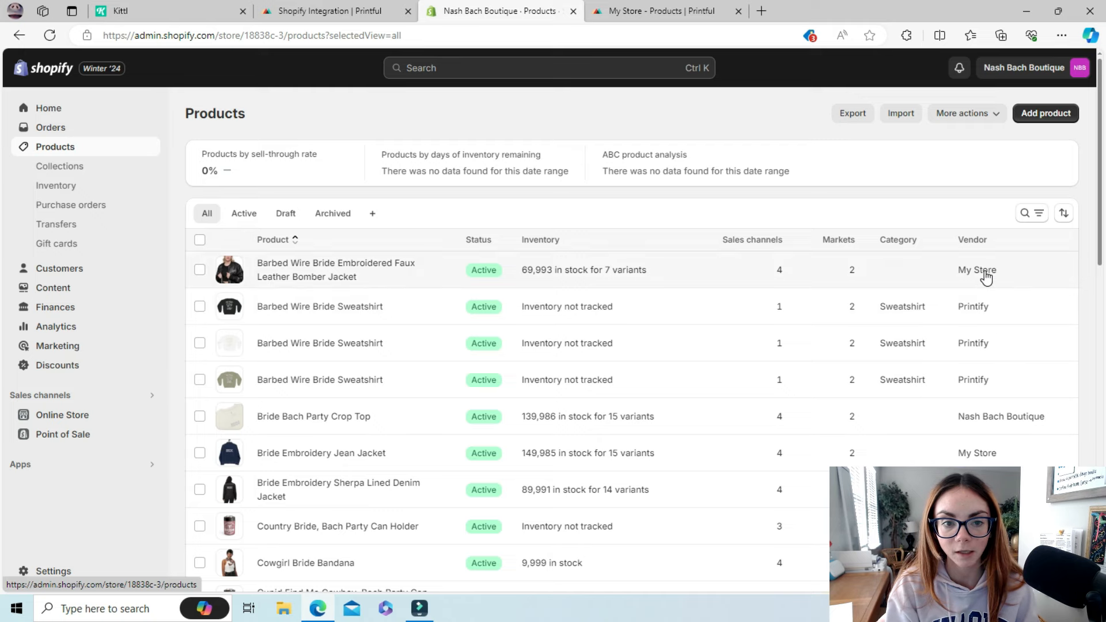
{"action": "left_click_drag", "start_coordinate": [1099, 230], "coordinate": [1101, 364]}
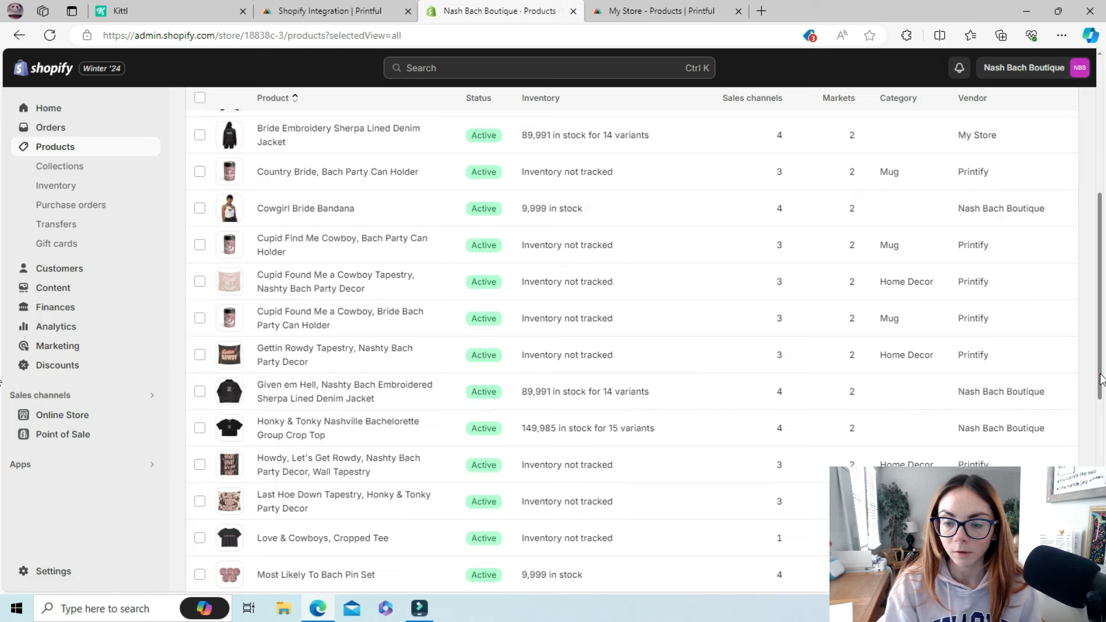
{"action": "scroll", "coordinate": [1094, 383], "scroll_direction": "down", "scroll_amount": 8}
{"action": "scroll", "coordinate": [1100, 397], "scroll_direction": "up", "scroll_amount": 1}
{"action": "left_click_drag", "start_coordinate": [1105, 405], "coordinate": [1105, 110]}
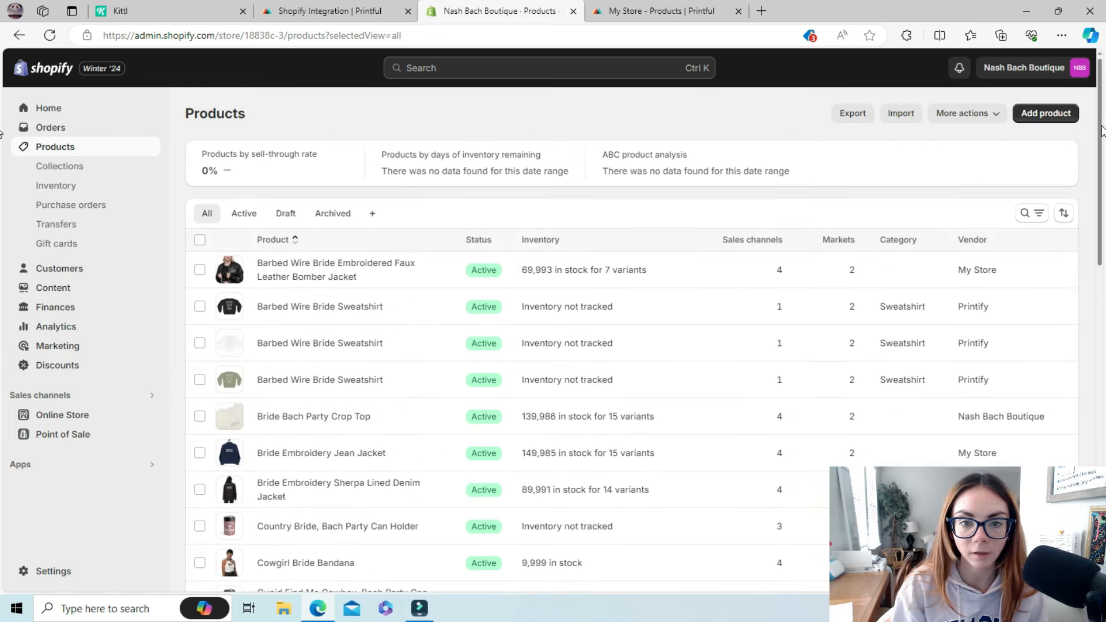
{"action": "left_click", "coordinate": [738, 11]}
{"action": "left_click", "coordinate": [573, 12]}
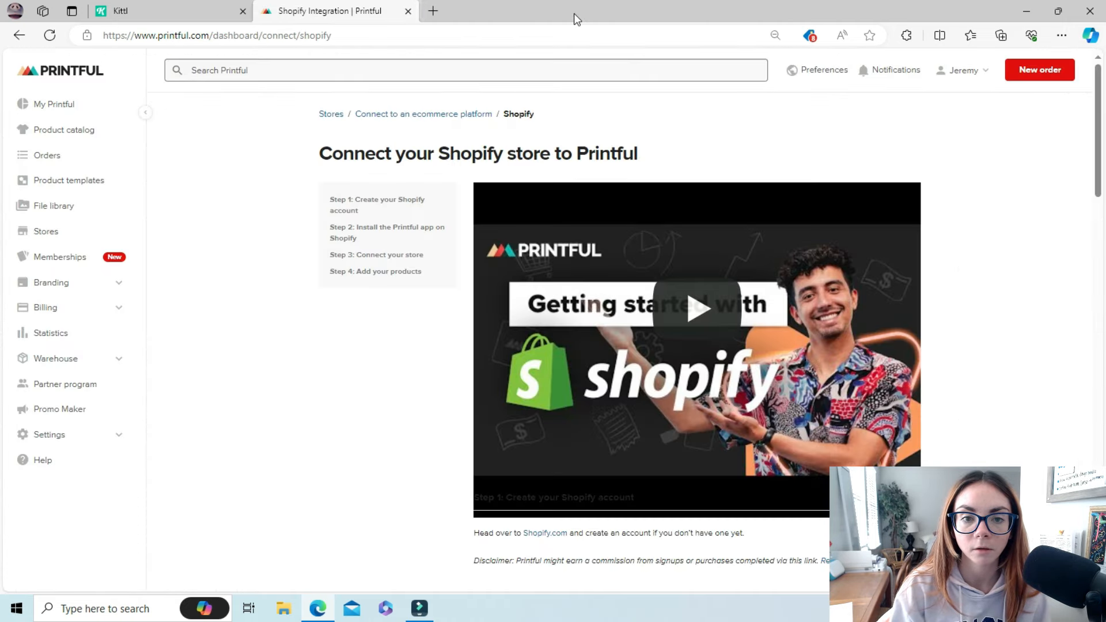
Open the Printful file library and look over its recently used files and folders.
{"action": "left_click", "coordinate": [44, 209]}
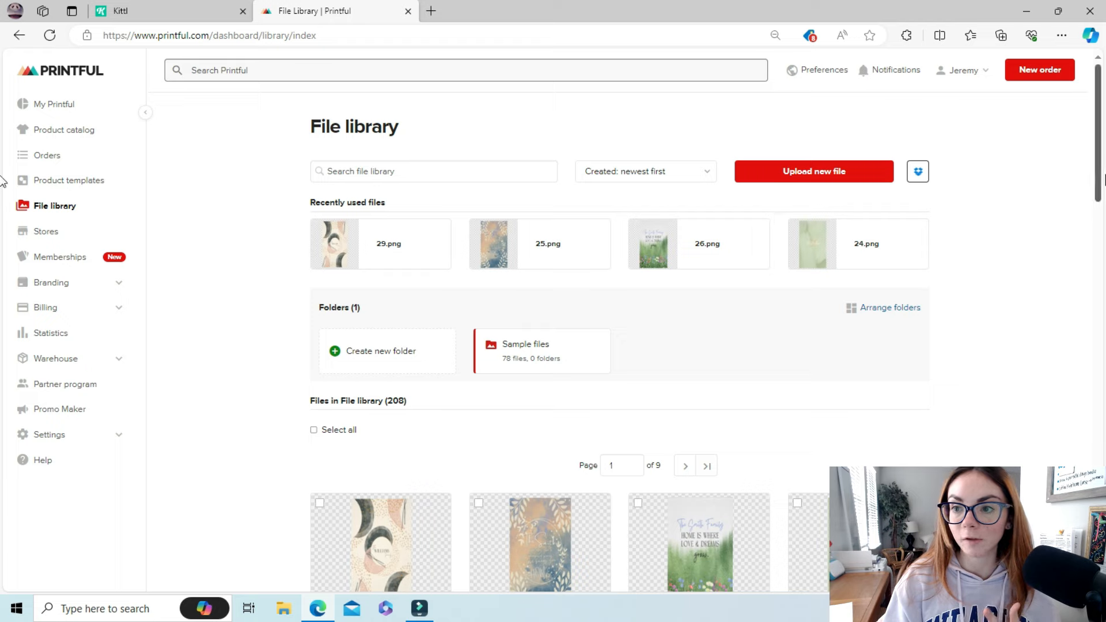
{"action": "left_click_drag", "start_coordinate": [1101, 163], "coordinate": [1103, 109]}
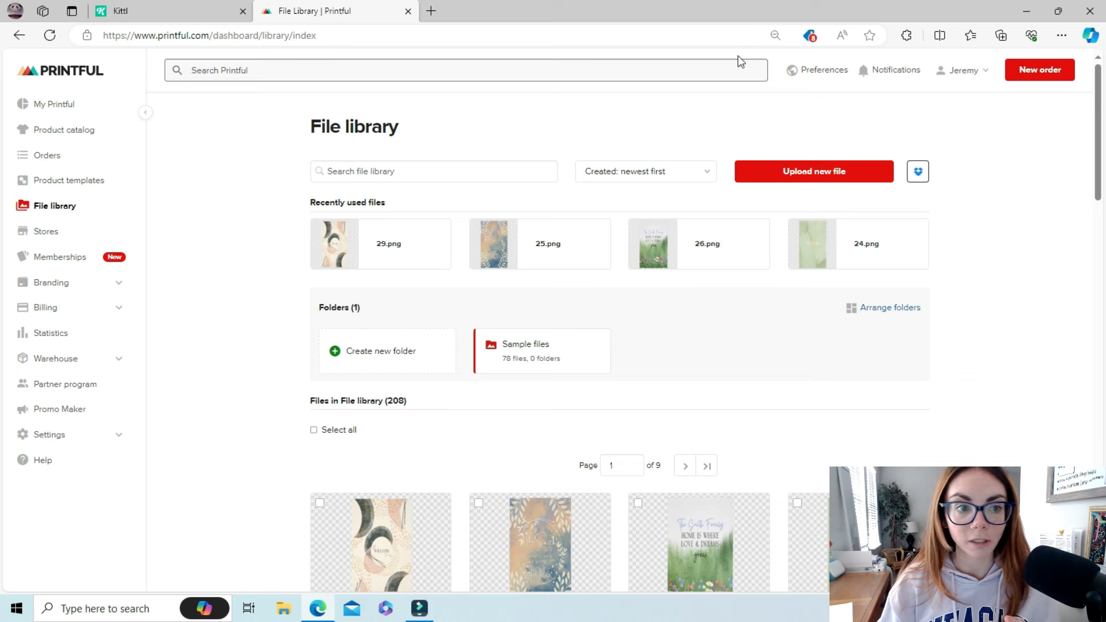
Open the product templates and browse the saved collections and templates.
{"action": "left_click", "coordinate": [69, 183]}
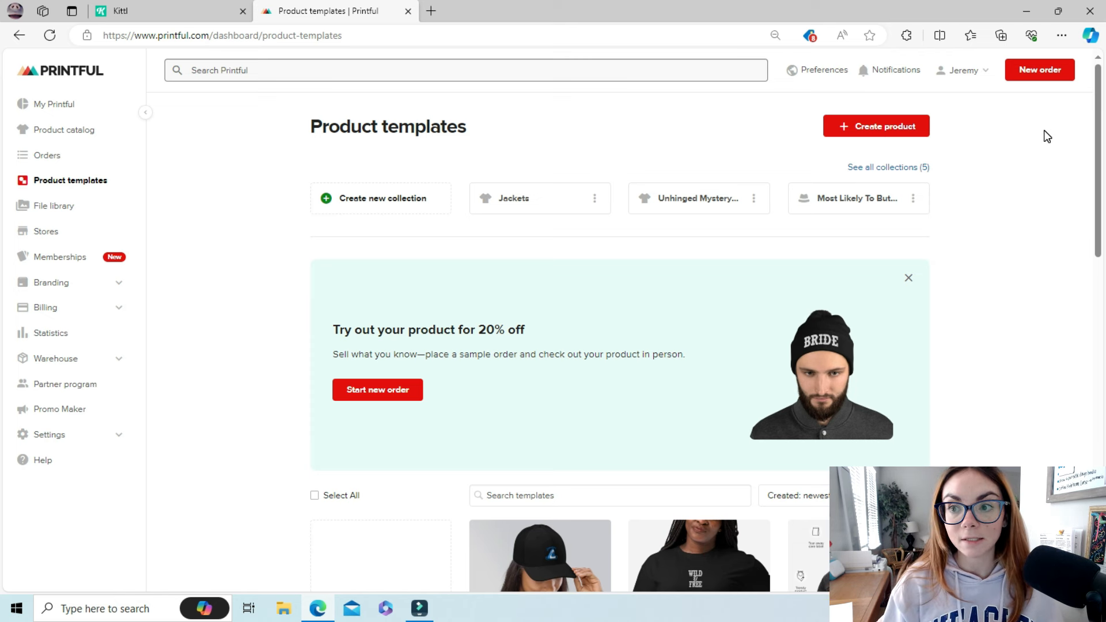
{"action": "scroll", "coordinate": [1093, 148], "scroll_direction": "down", "scroll_amount": 3}
{"action": "scroll", "coordinate": [1092, 204], "scroll_direction": "up", "scroll_amount": 2}
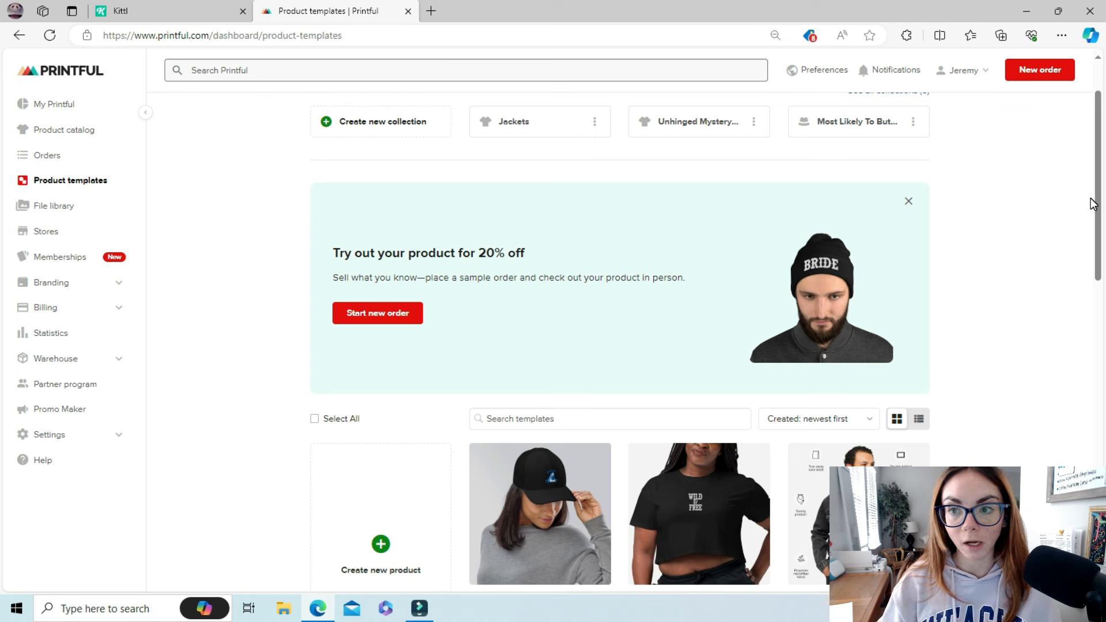
{"action": "left_click_drag", "start_coordinate": [1096, 197], "coordinate": [1099, 227]}
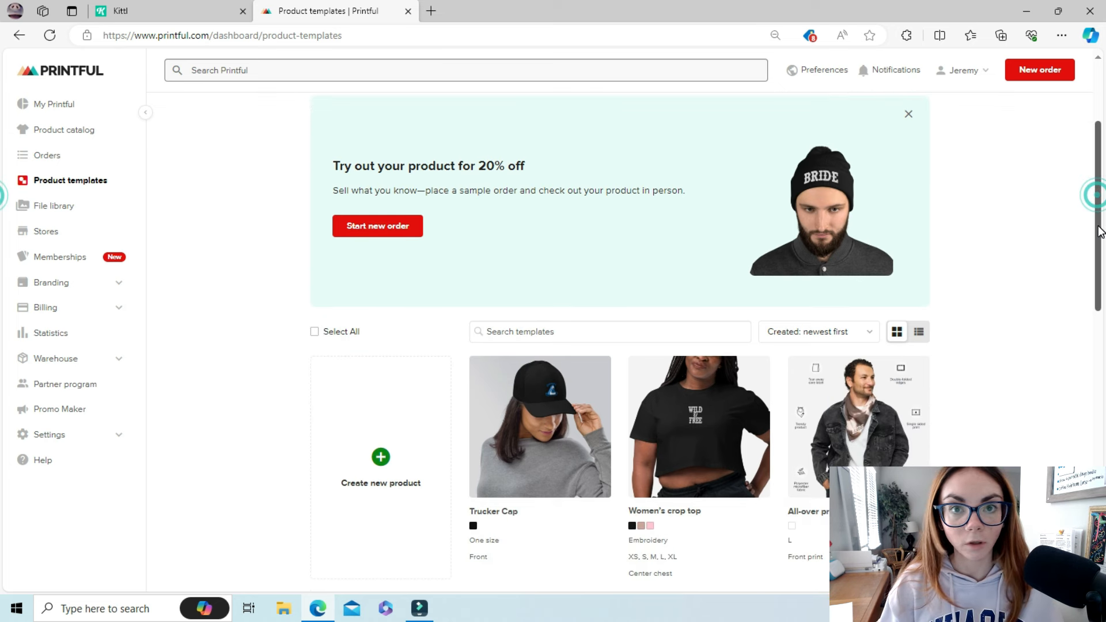
{"action": "left_click_drag", "start_coordinate": [1100, 231], "coordinate": [1102, 266]}
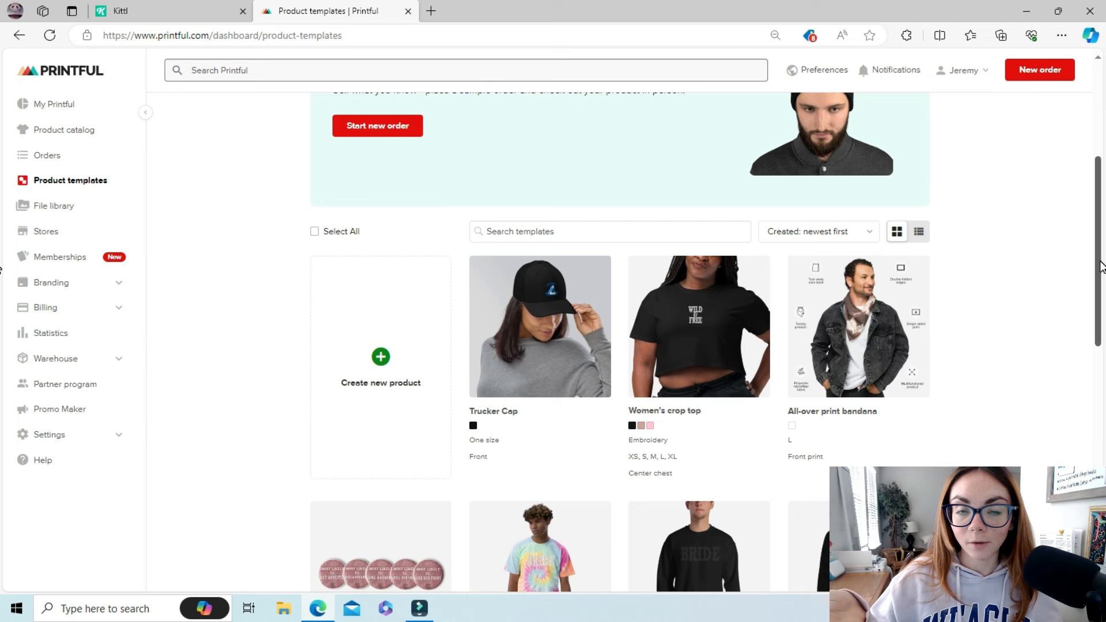
{"action": "left_click_drag", "start_coordinate": [1101, 266], "coordinate": [1100, 428]}
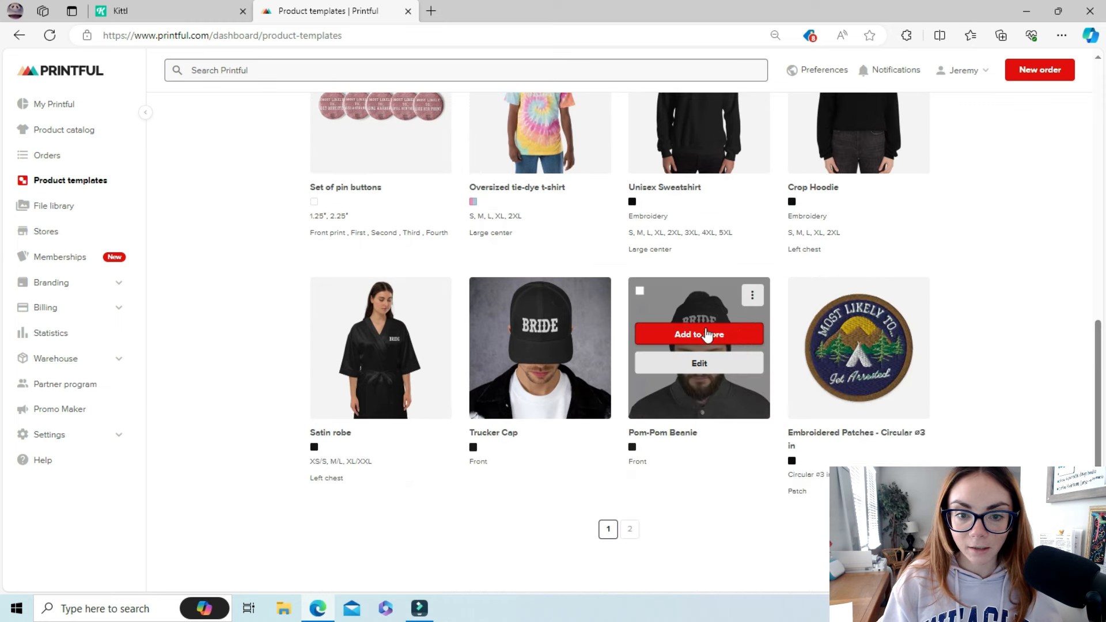
Open the BRIDE Trucker Cap template for editing, view its embroidery design, and close the editor.
{"action": "mouse_move", "coordinate": [559, 394]}
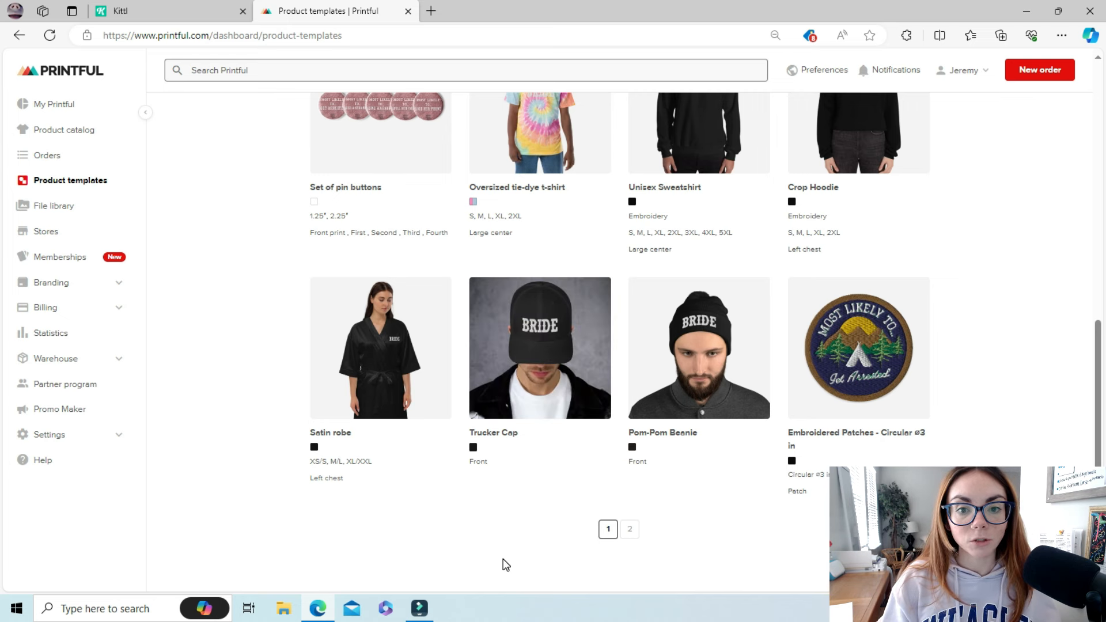
{"action": "mouse_move", "coordinate": [535, 415]}
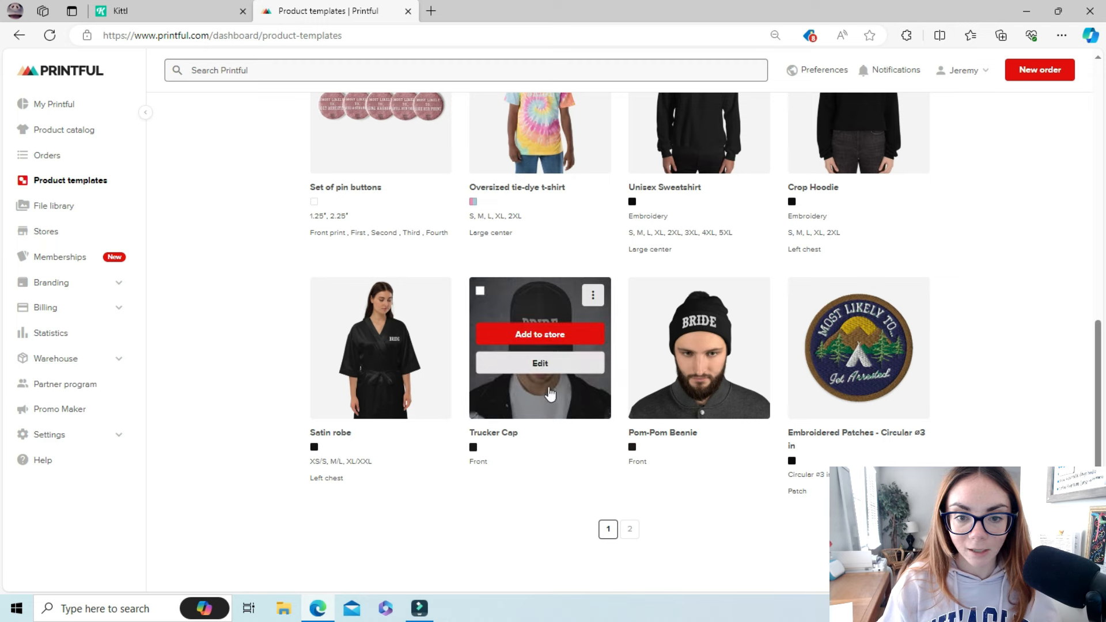
{"action": "left_click", "coordinate": [539, 364]}
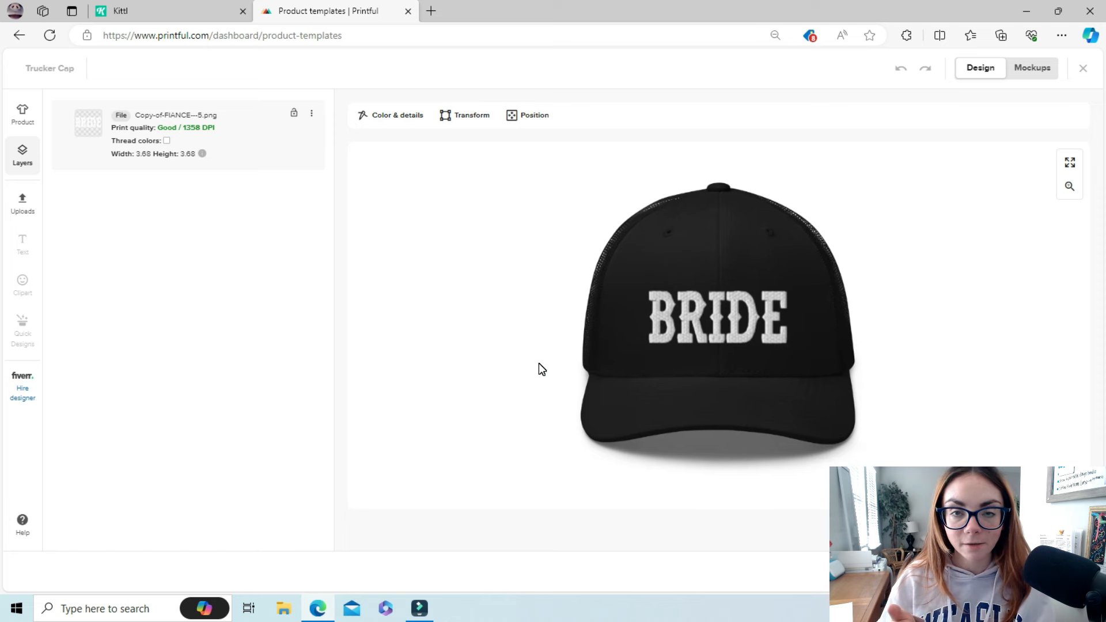
{"action": "left_click", "coordinate": [1083, 68]}
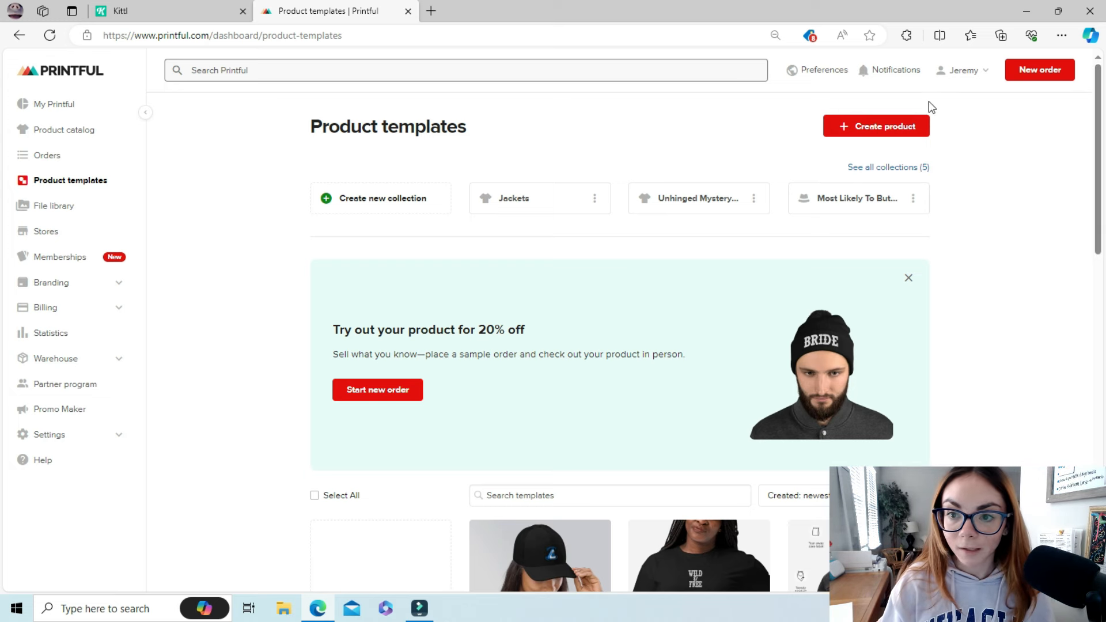
Start creating a new product template and show the sweatshirts within men's clothing.
{"action": "left_click", "coordinate": [868, 128]}
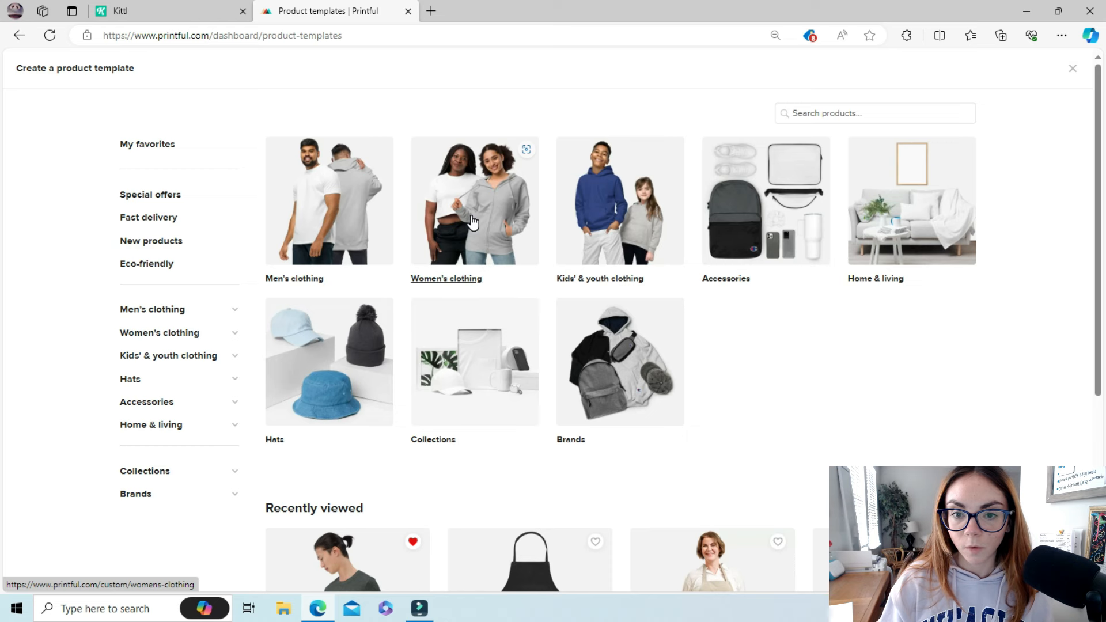
{"action": "left_click", "coordinate": [345, 228]}
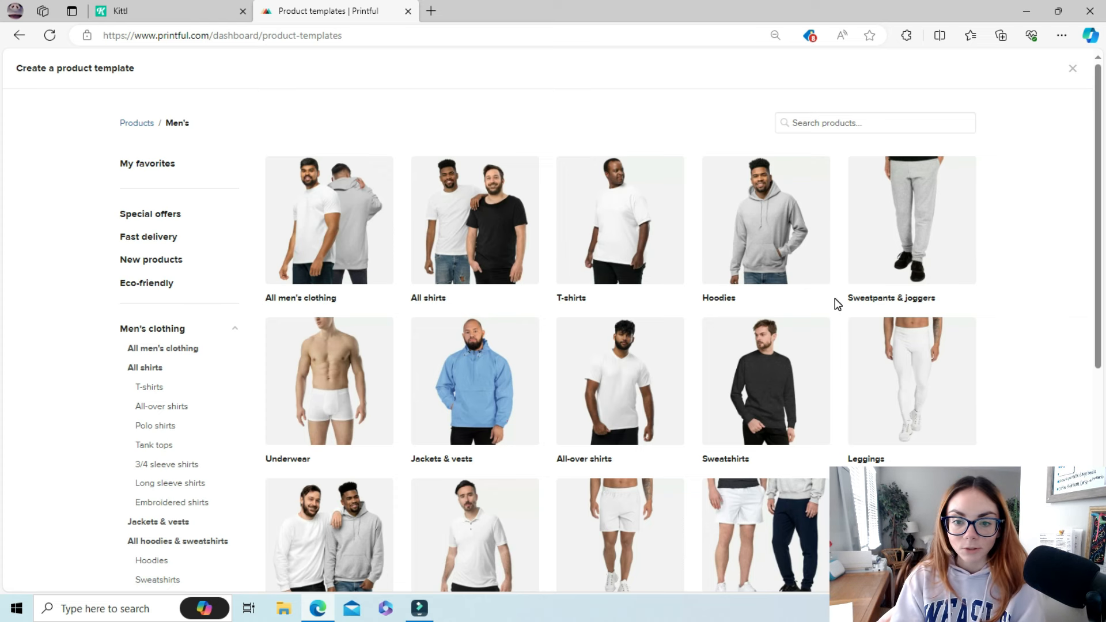
{"action": "left_click", "coordinate": [772, 395]}
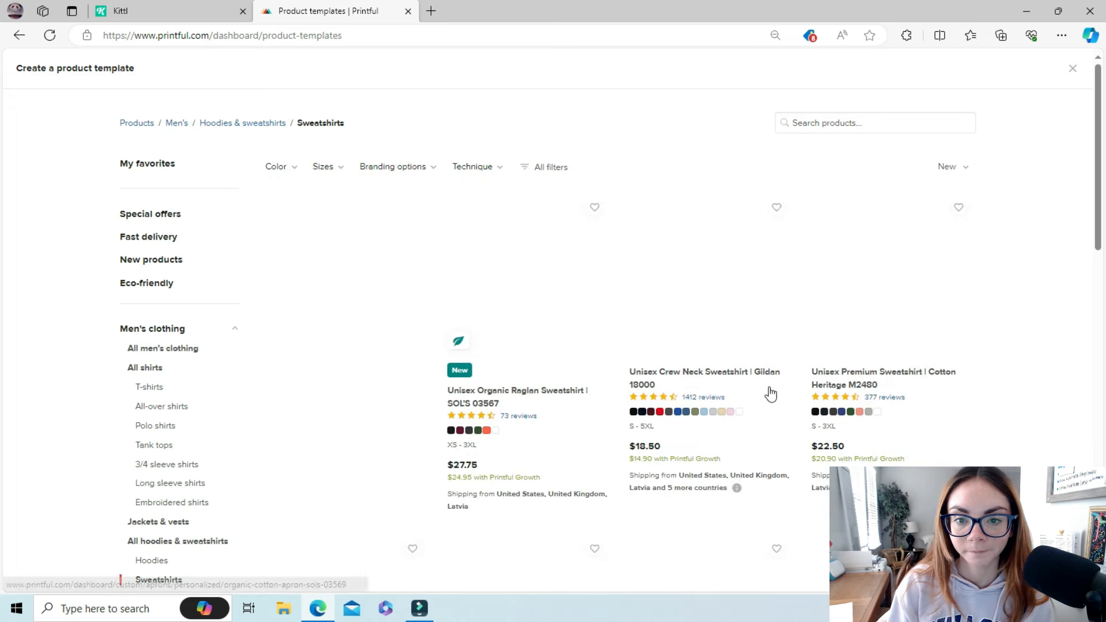
Compare the sweatshirt models and prices, and open the Unisex Crew Neck Sweatshirt | Gildan 18000 in the design maker.
{"action": "left_click_drag", "start_coordinate": [1098, 104], "coordinate": [1099, 157]}
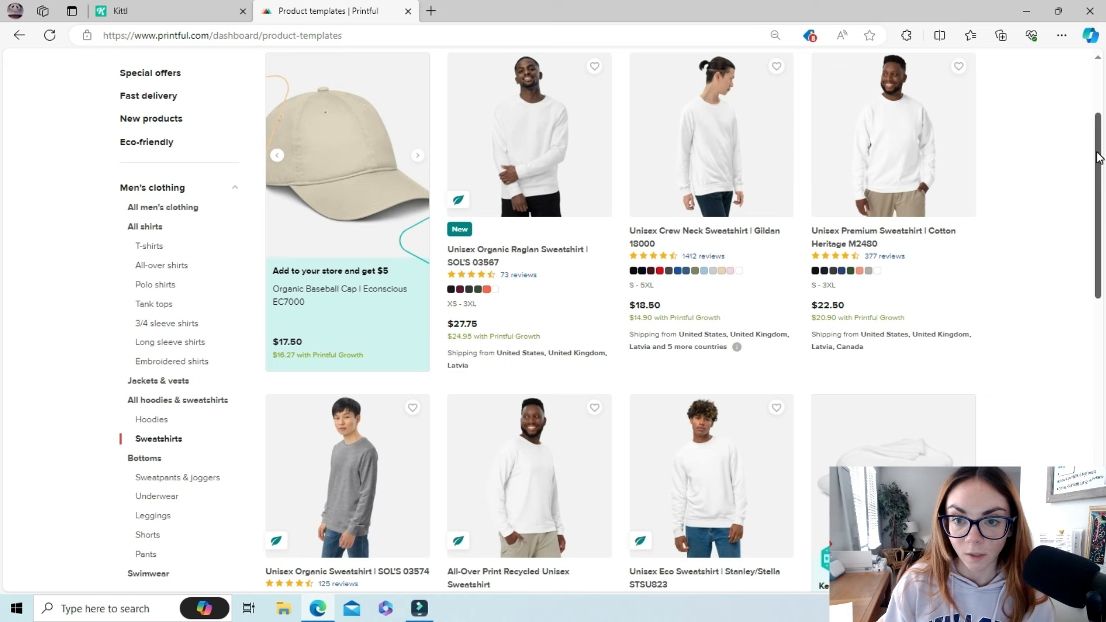
{"action": "left_click_drag", "start_coordinate": [1099, 158], "coordinate": [1098, 180]}
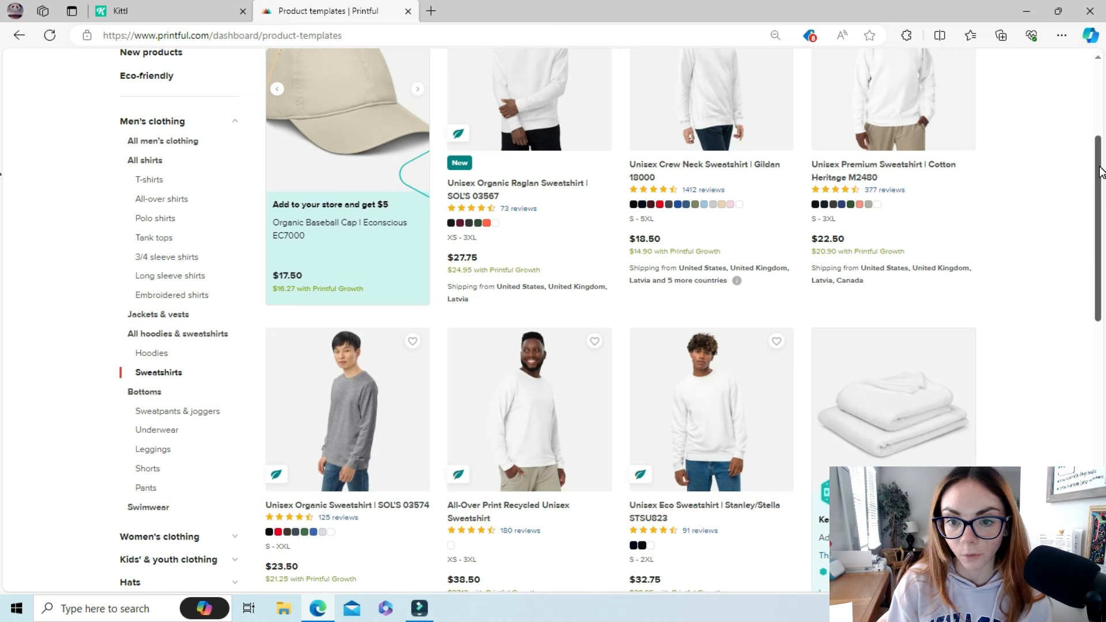
{"action": "left_click_drag", "start_coordinate": [1100, 172], "coordinate": [1100, 198]}
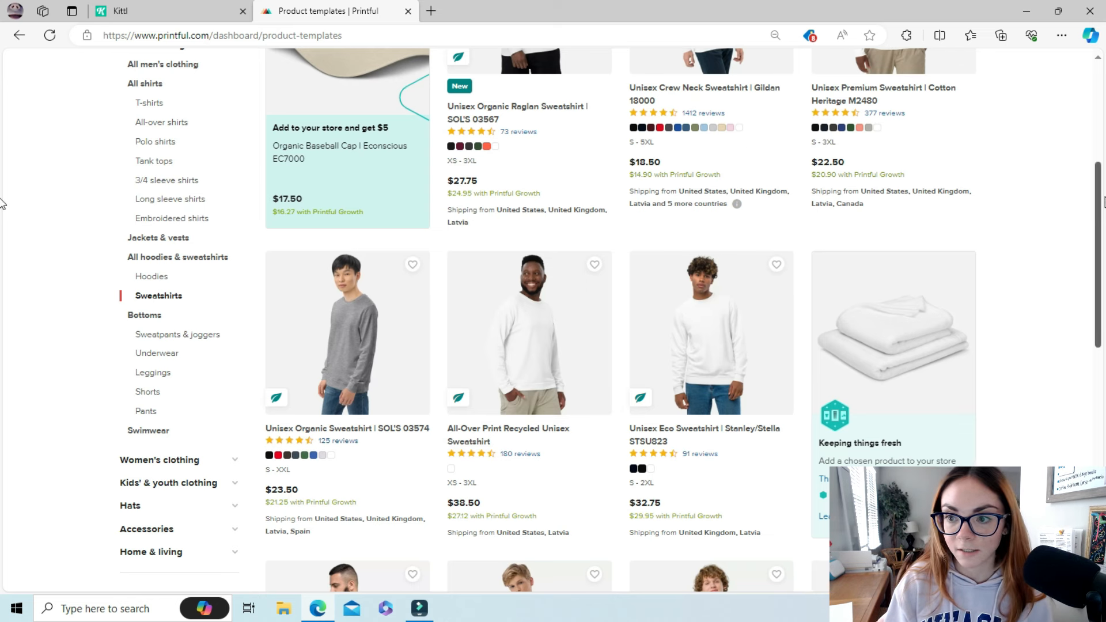
{"action": "scroll", "coordinate": [1100, 225], "scroll_direction": "up", "scroll_amount": 1}
{"action": "left_click_drag", "start_coordinate": [1100, 224], "coordinate": [1074, 128]}
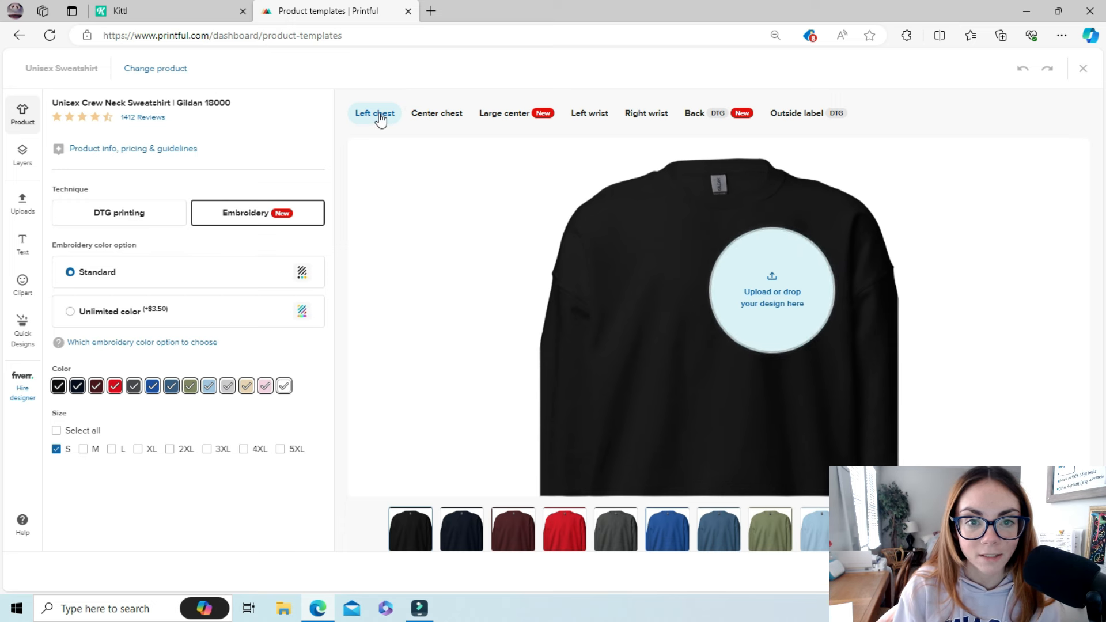
Examine the sweatshirt's embroidery-mode placements: left chest, center chest, large center, both wrists, back and outside label.
{"action": "left_click", "coordinate": [432, 114]}
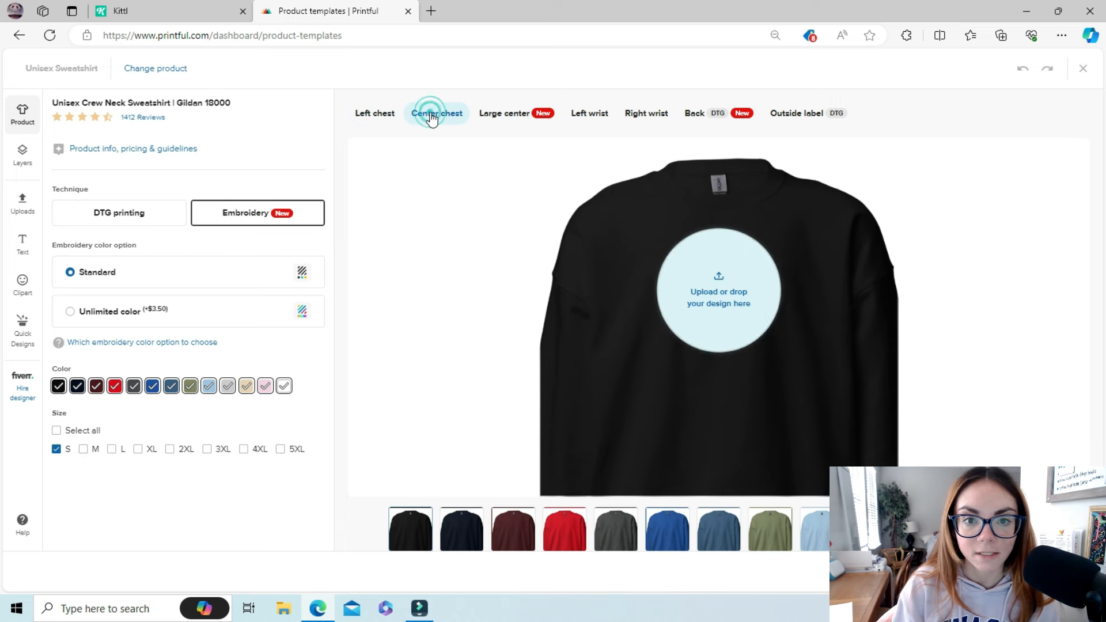
{"action": "left_click", "coordinate": [528, 119]}
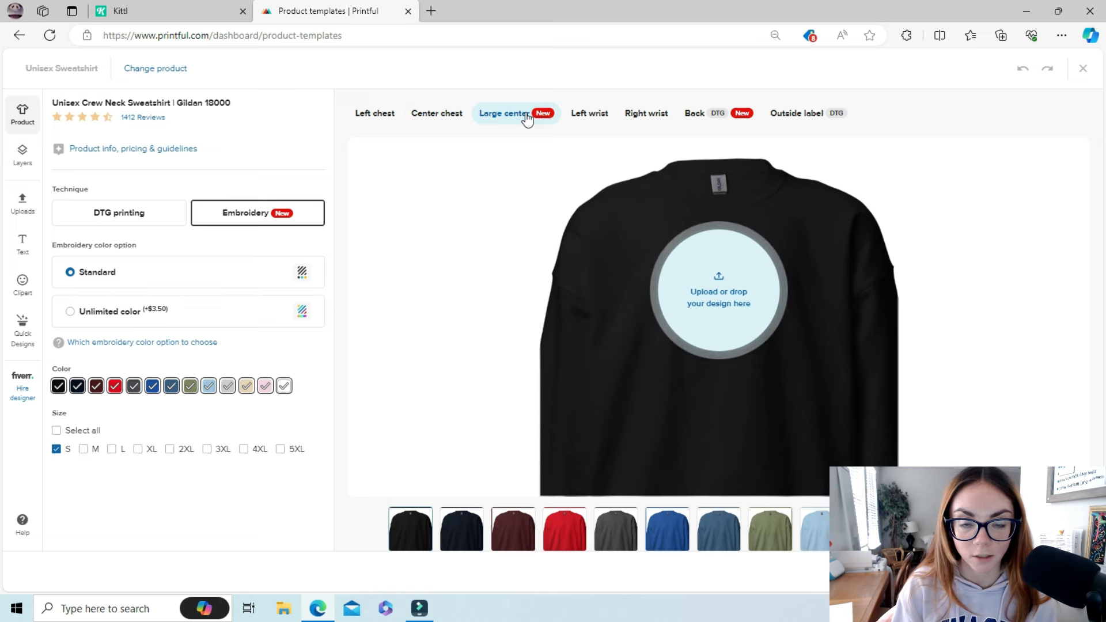
{"action": "left_click", "coordinate": [599, 120]}
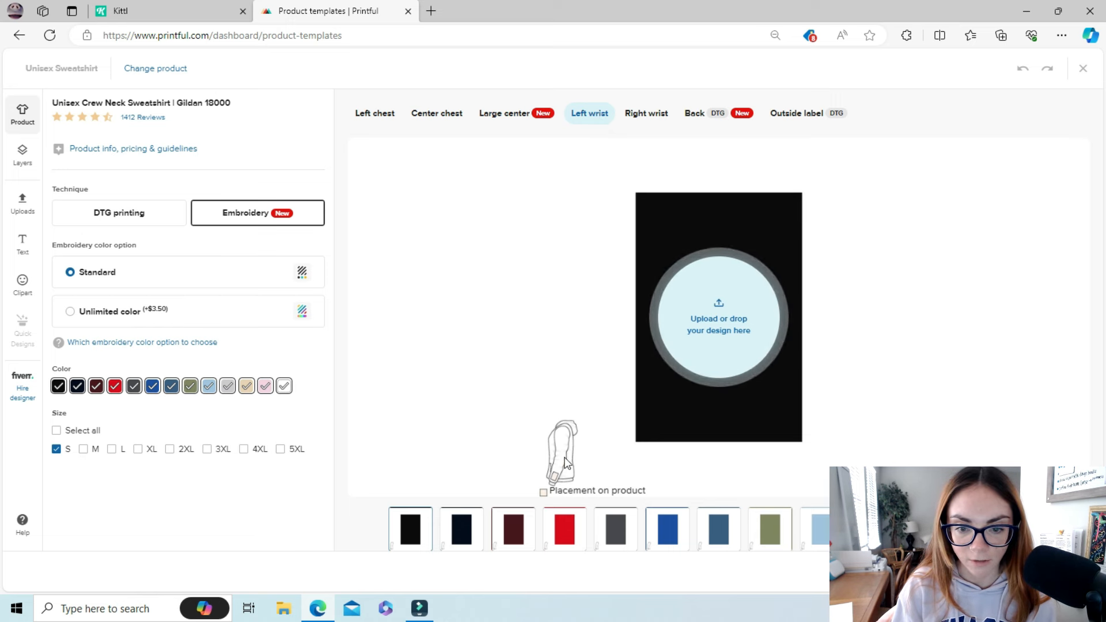
{"action": "left_click", "coordinate": [636, 115]}
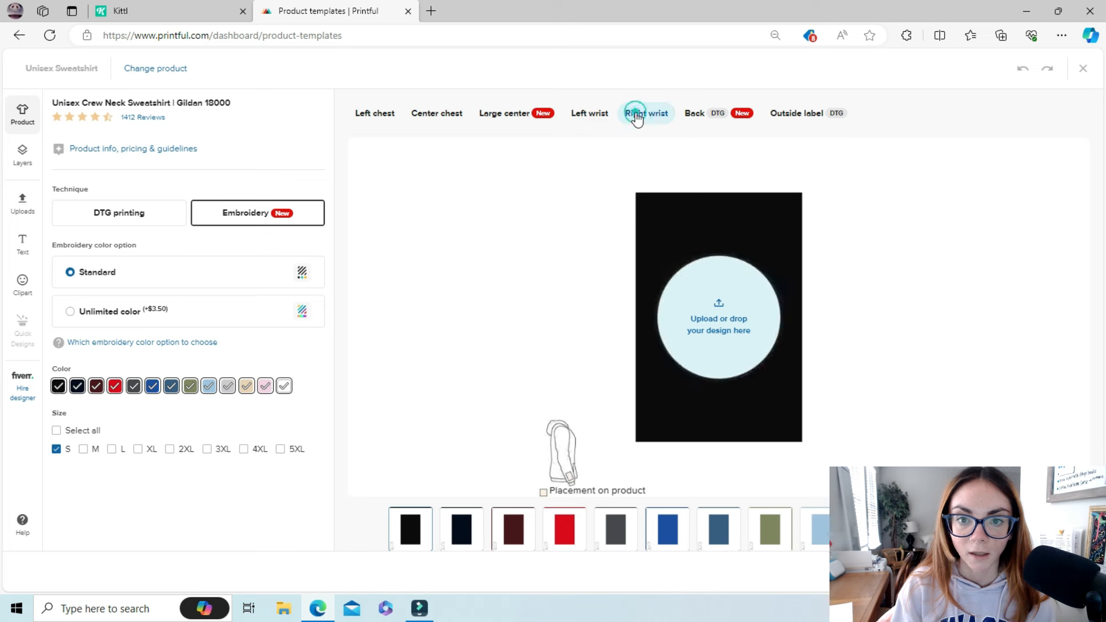
{"action": "left_click", "coordinate": [711, 119]}
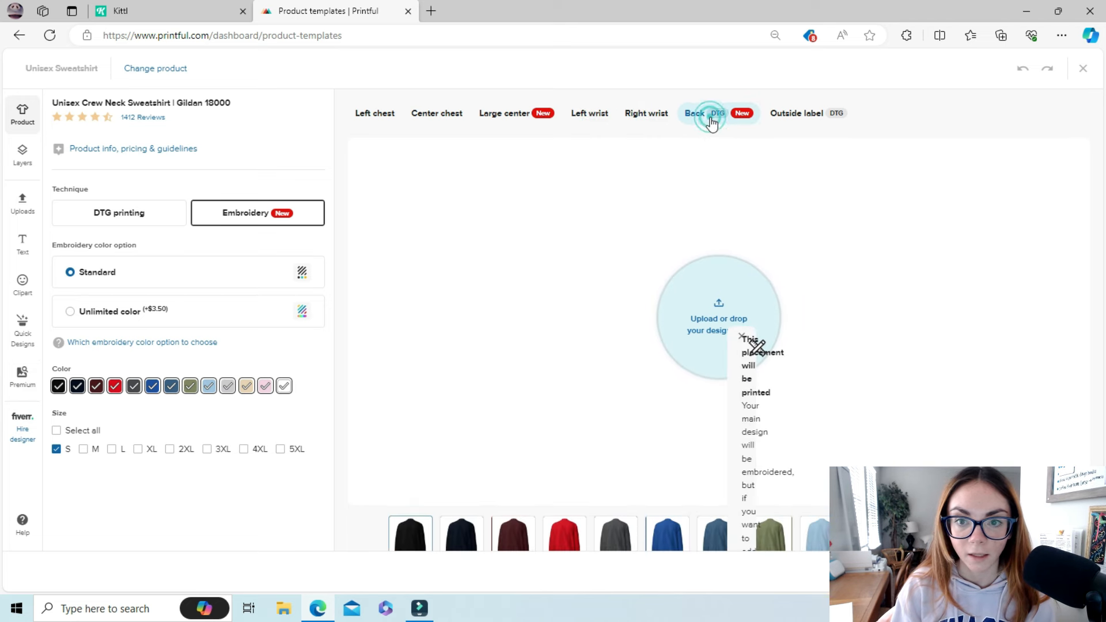
{"action": "left_click", "coordinate": [800, 113]}
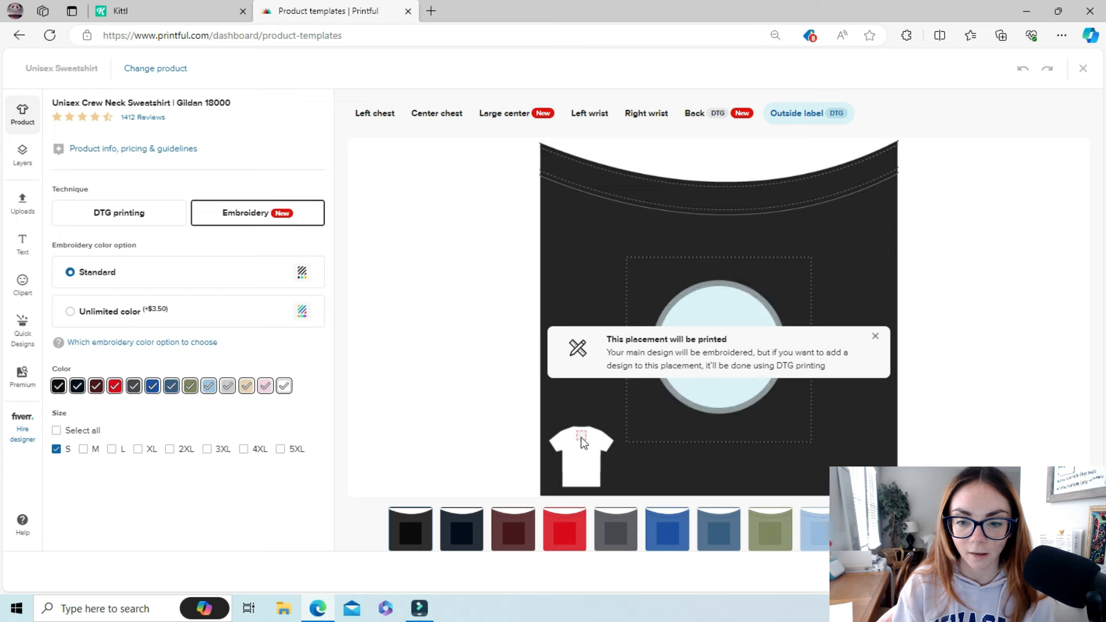
{"action": "left_click", "coordinate": [373, 120]}
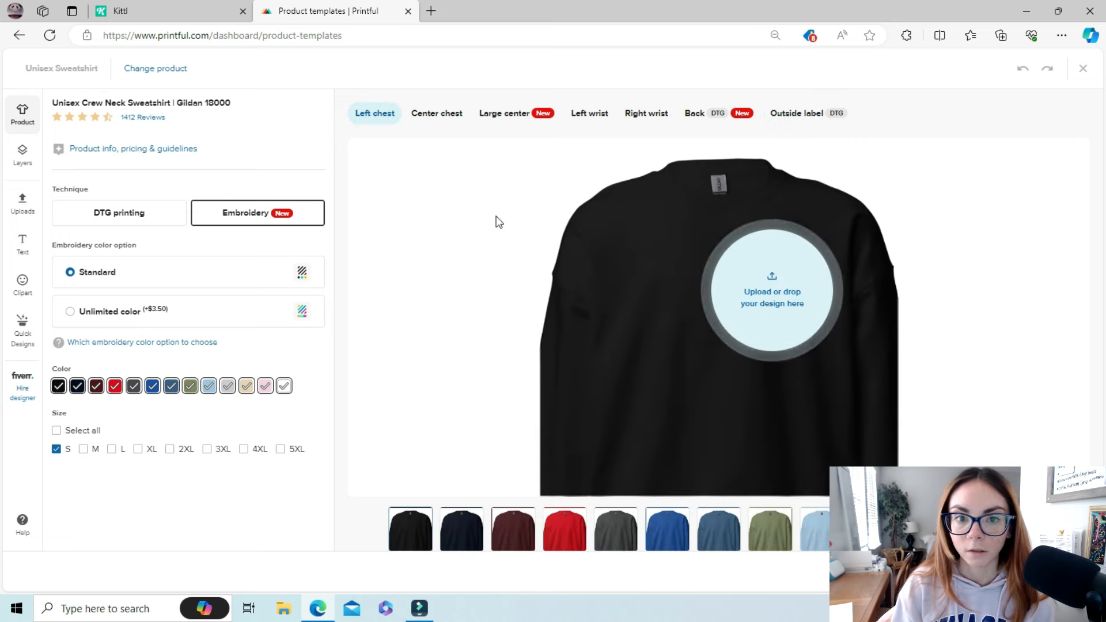
{"action": "left_click", "coordinate": [436, 116]}
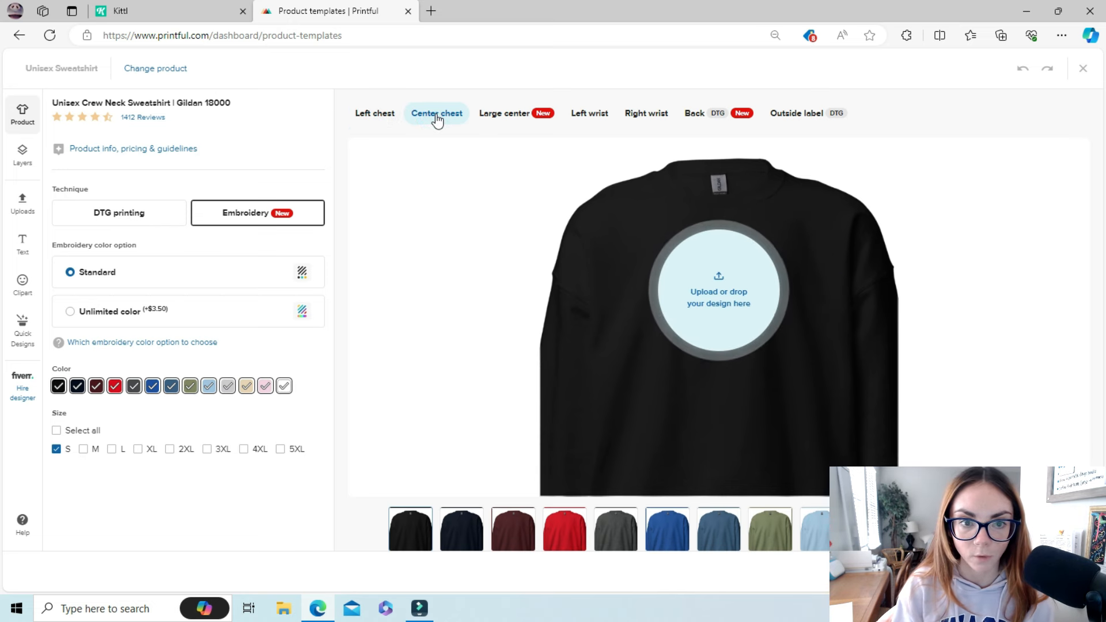
Configure the sweatshirt for DTG printing in black, navy, dark gray, muted blue and light gray, with every size selected.
{"action": "left_click", "coordinate": [112, 215]}
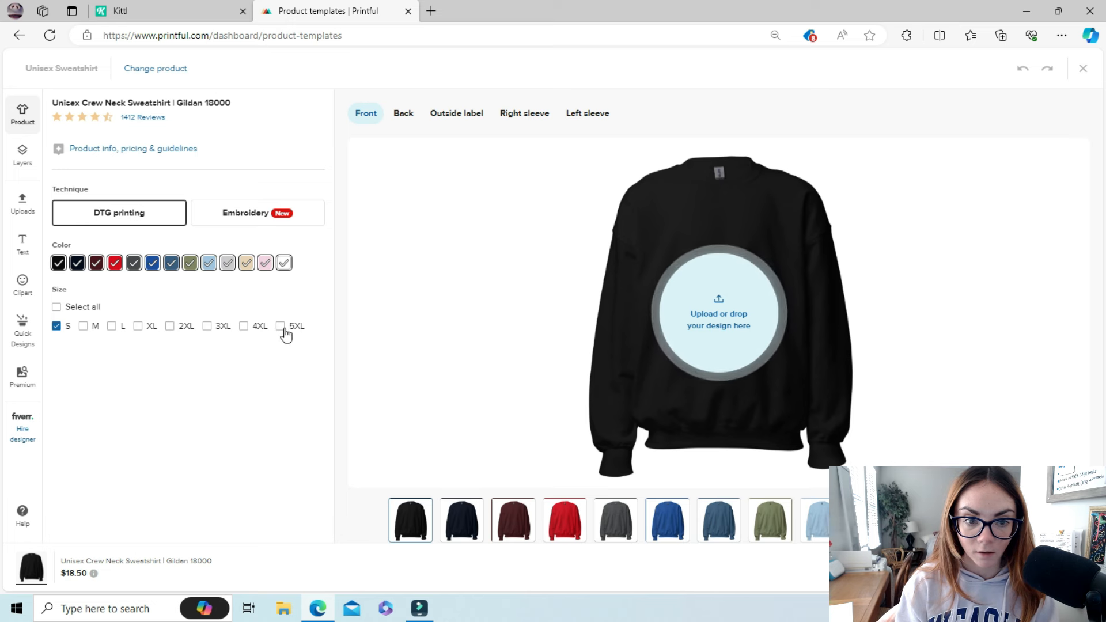
{"action": "left_click", "coordinate": [58, 263]}
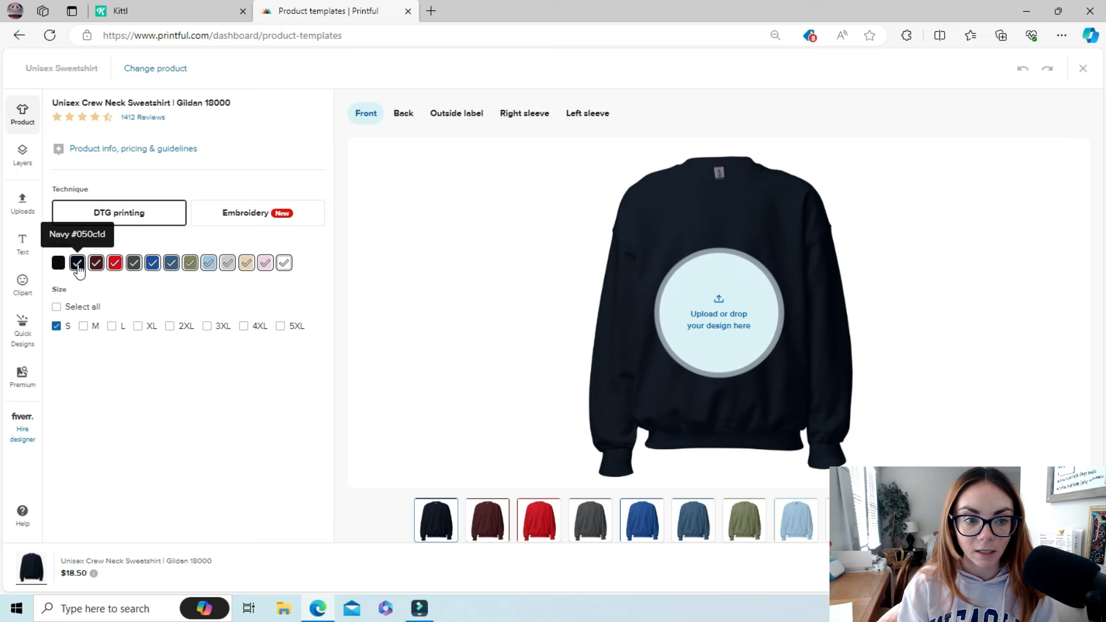
{"action": "left_click", "coordinate": [59, 264]}
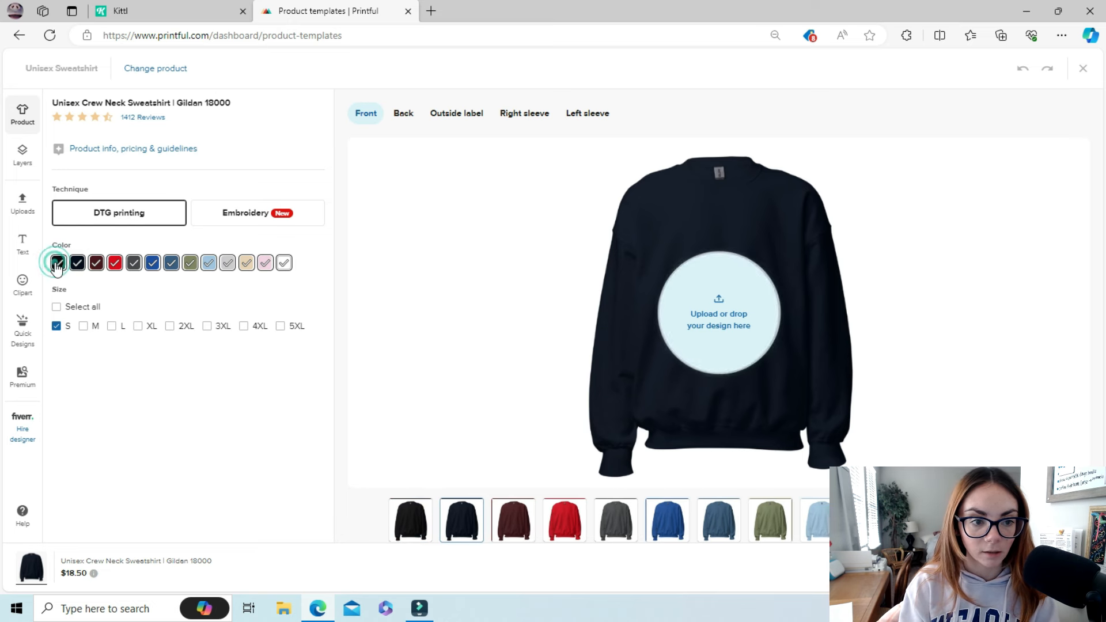
{"action": "left_click", "coordinate": [98, 265]}
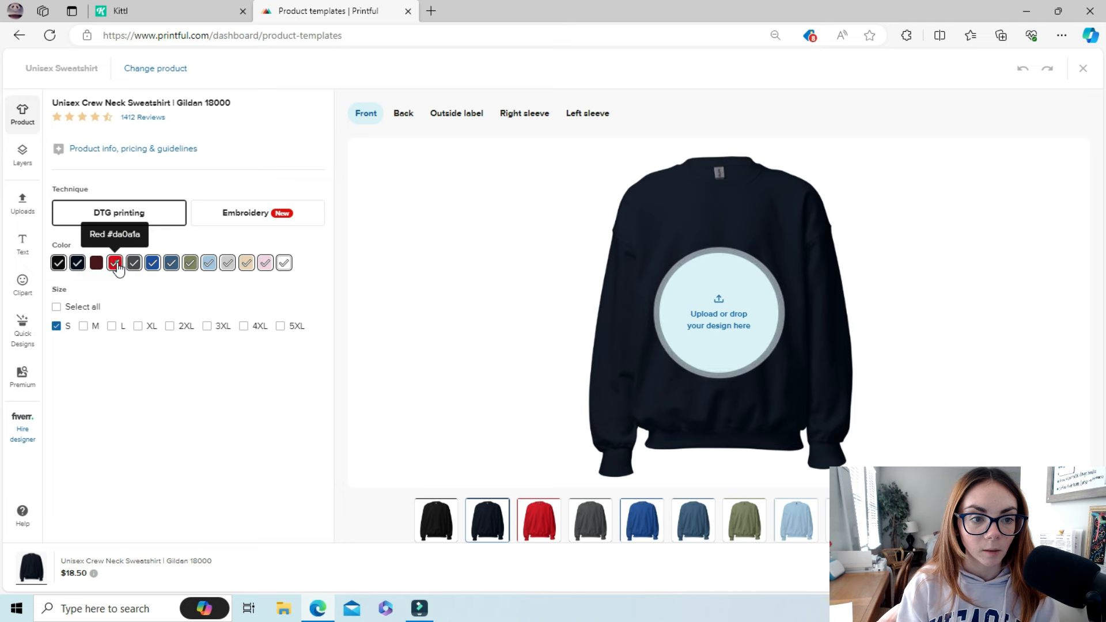
{"action": "left_click", "coordinate": [115, 264]}
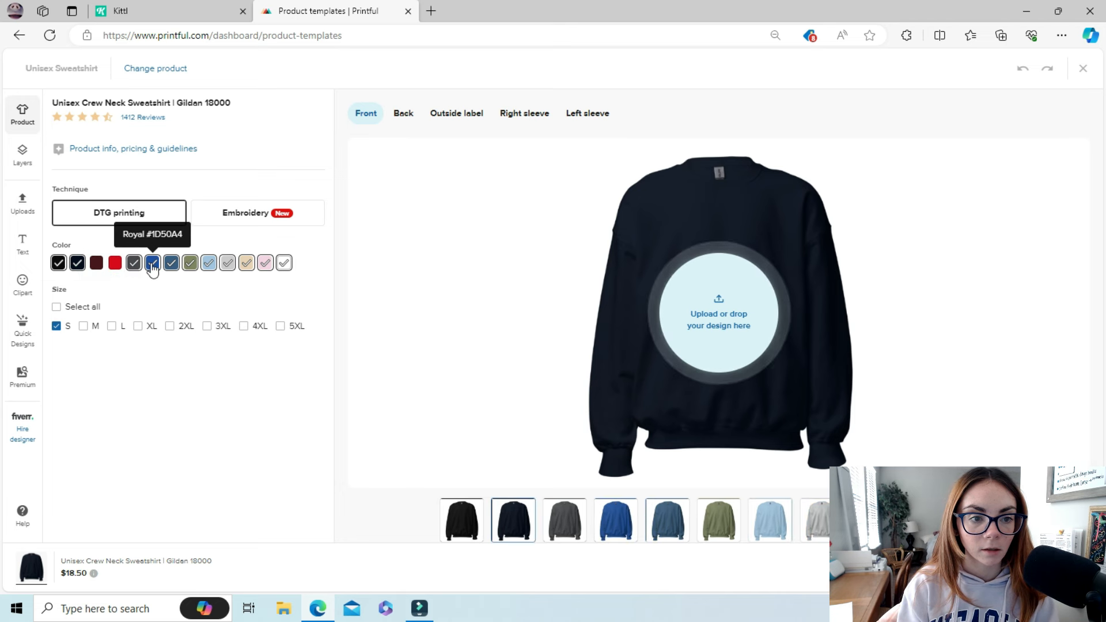
{"action": "left_click", "coordinate": [152, 263]}
{"action": "left_click", "coordinate": [190, 264]}
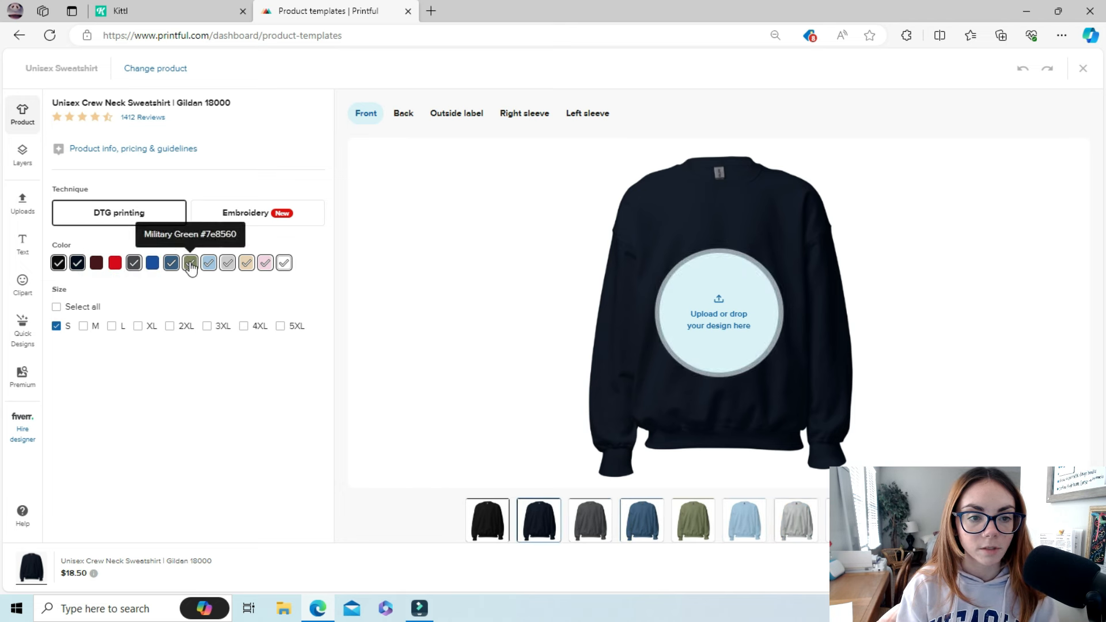
{"action": "left_click", "coordinate": [207, 265]}
{"action": "left_click", "coordinate": [247, 265]}
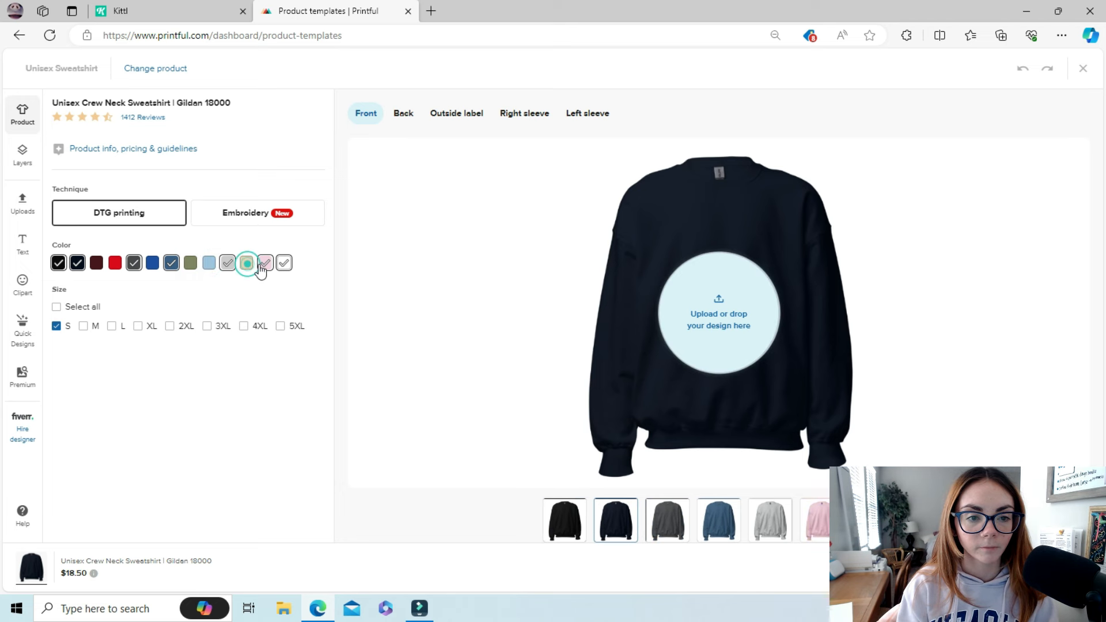
{"action": "left_click", "coordinate": [267, 265]}
{"action": "left_click", "coordinate": [284, 264]}
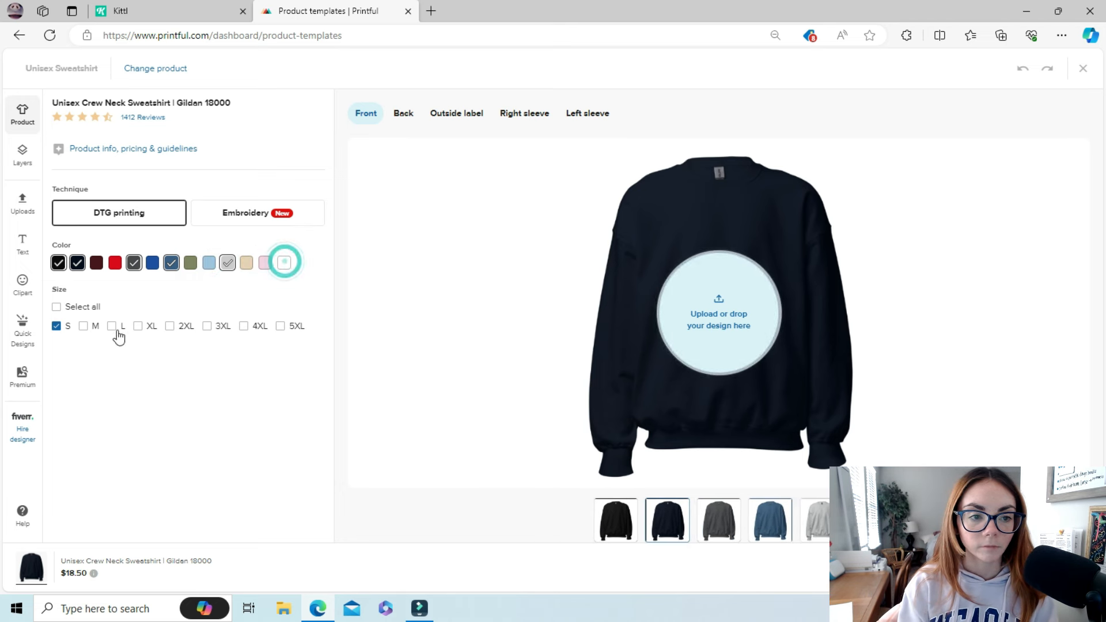
{"action": "left_click", "coordinate": [57, 307]}
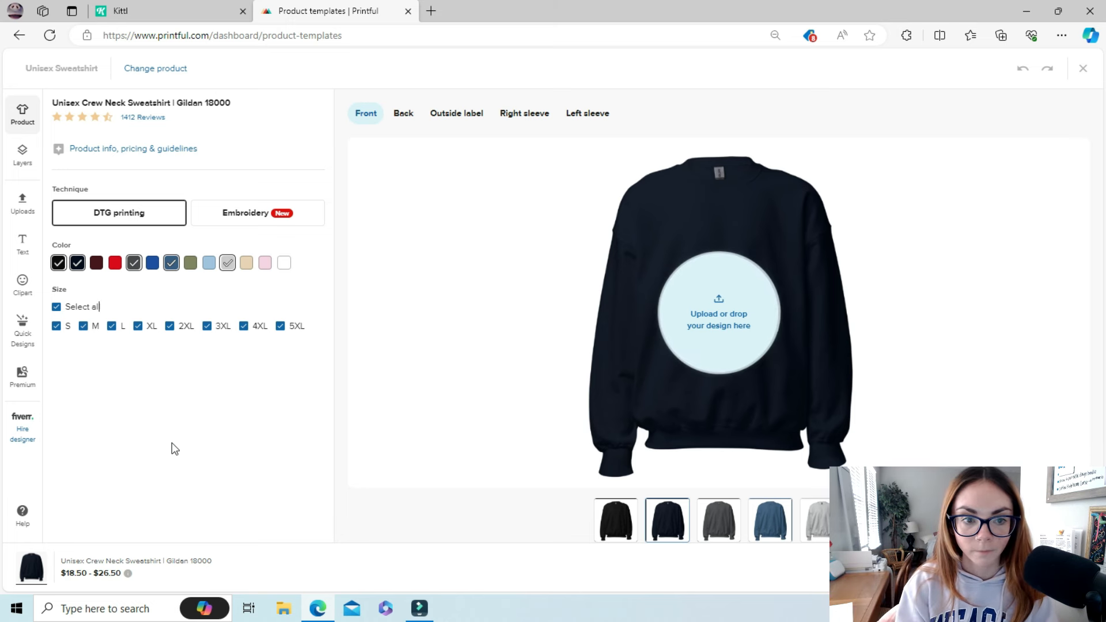
Upload the New Project image from the Downloads folder, apply it to the sweatshirt's front, and dismiss the semi-transparency notice.
{"action": "left_click", "coordinate": [722, 284]}
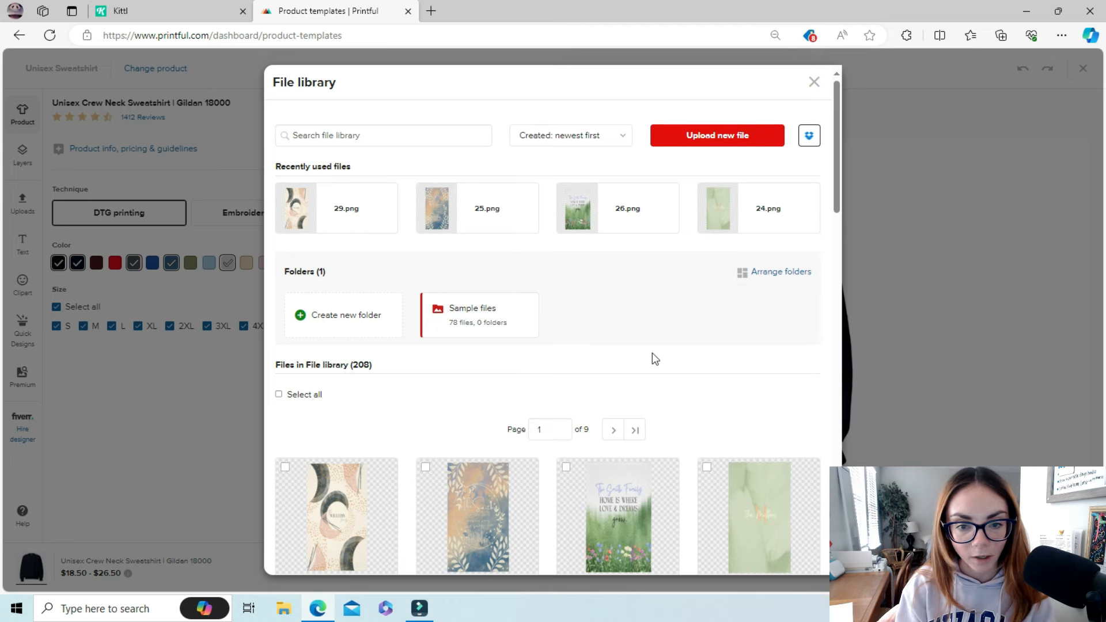
{"action": "left_click", "coordinate": [721, 142]}
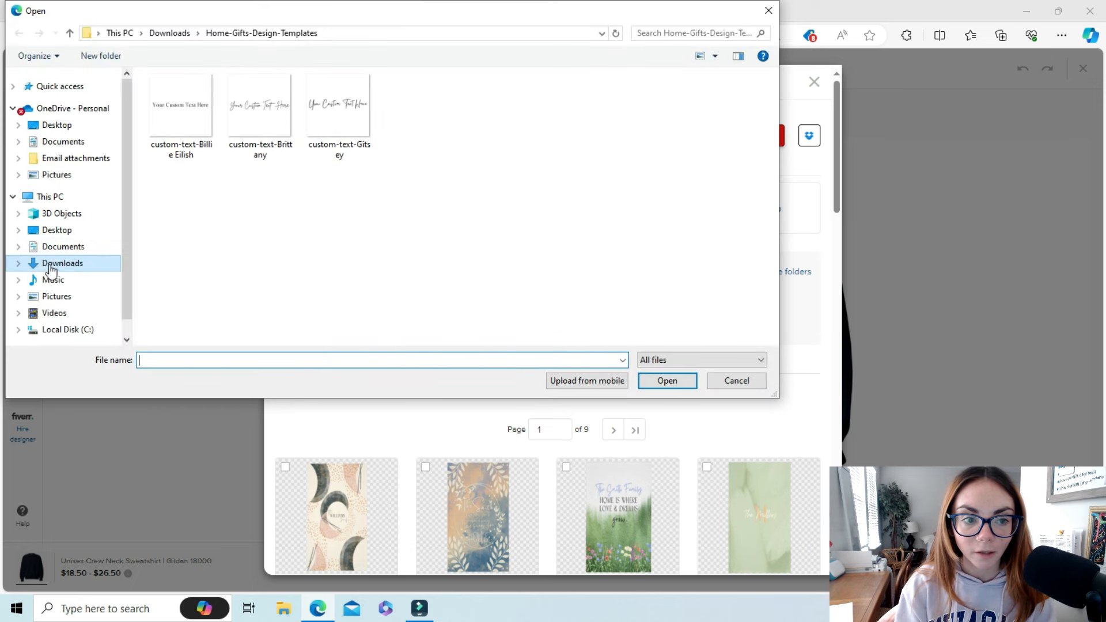
{"action": "left_click", "coordinate": [50, 264]}
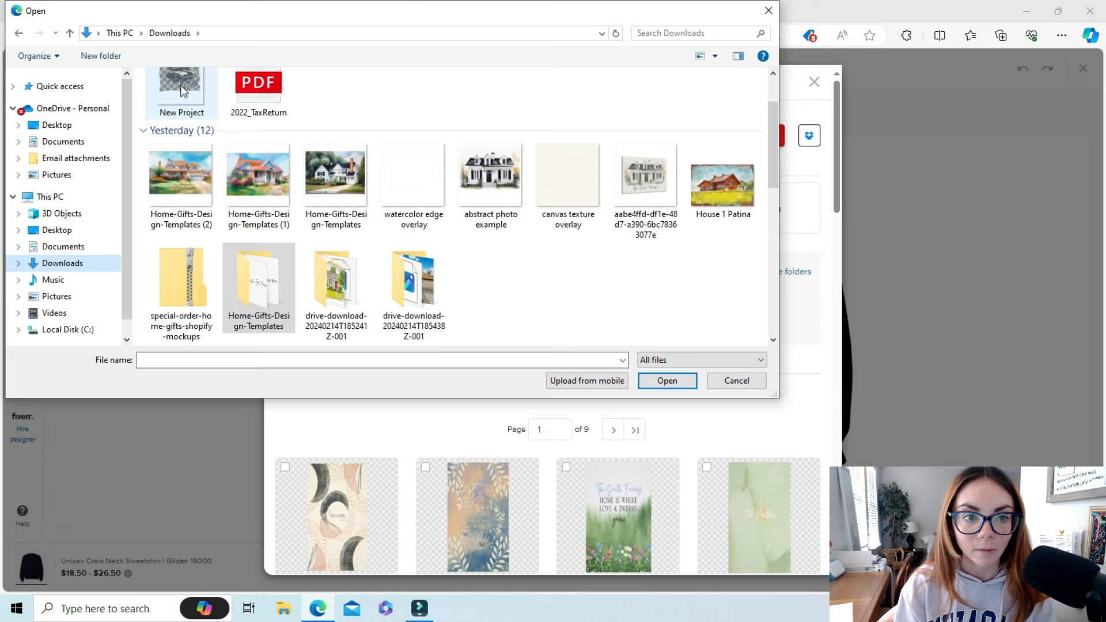
{"action": "left_click", "coordinate": [766, 137]}
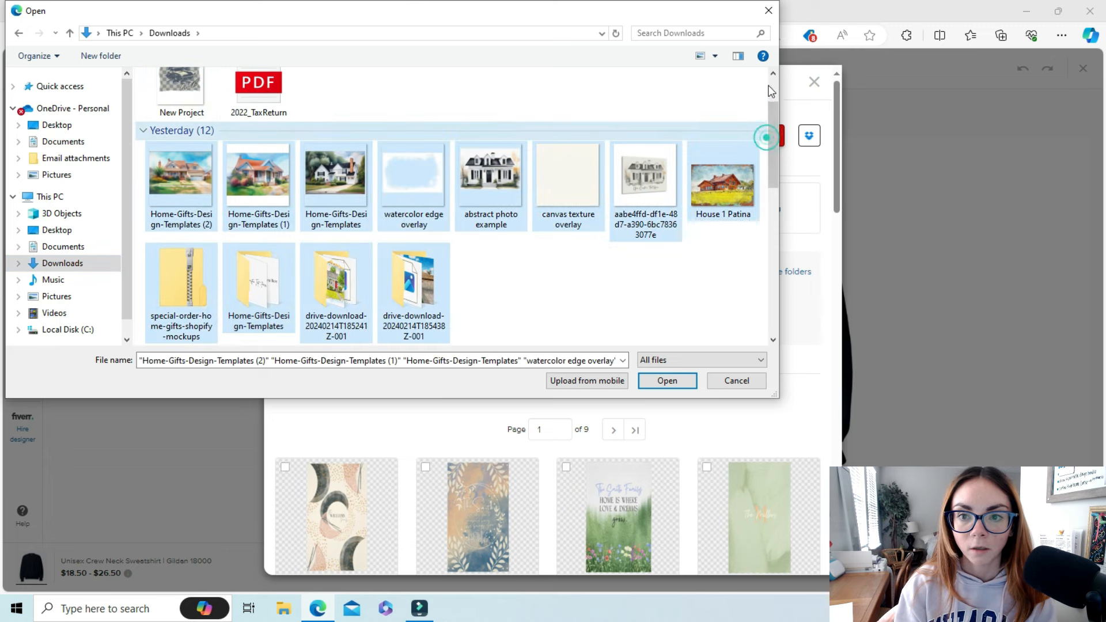
{"action": "scroll", "coordinate": [772, 130], "scroll_direction": "up", "scroll_amount": 1}
{"action": "left_click", "coordinate": [518, 138]}
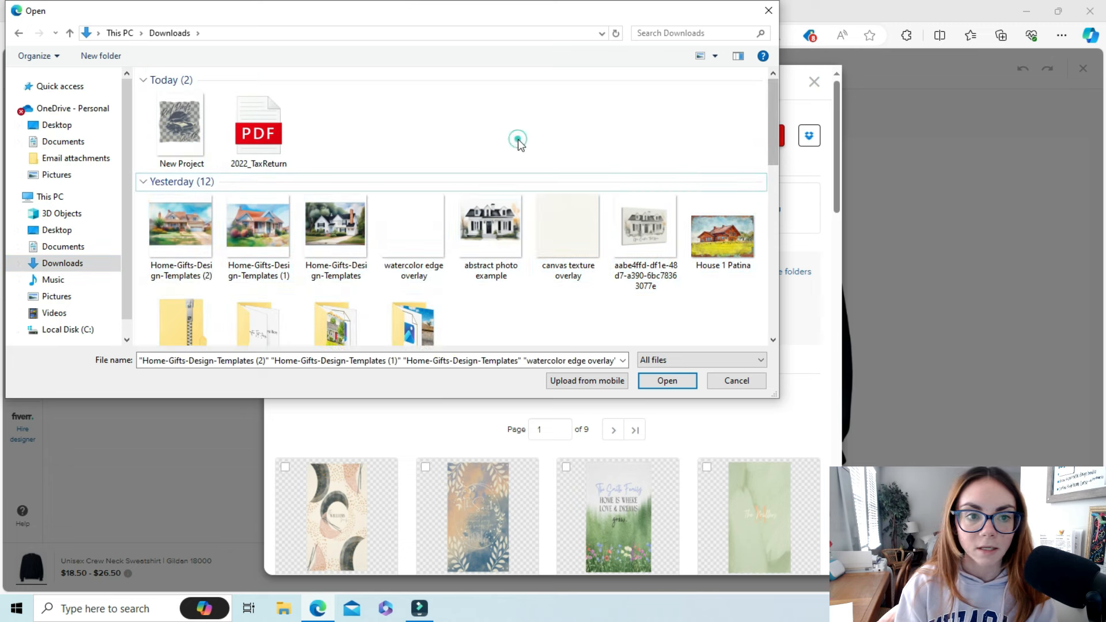
{"action": "double_click", "coordinate": [172, 118]}
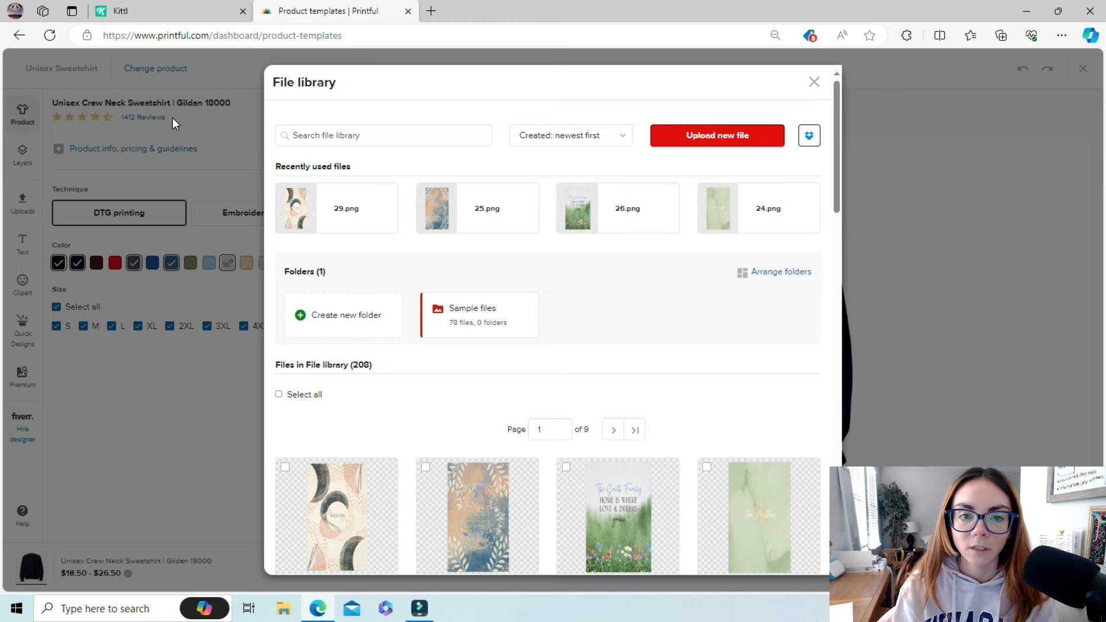
{"action": "left_click", "coordinate": [685, 321]}
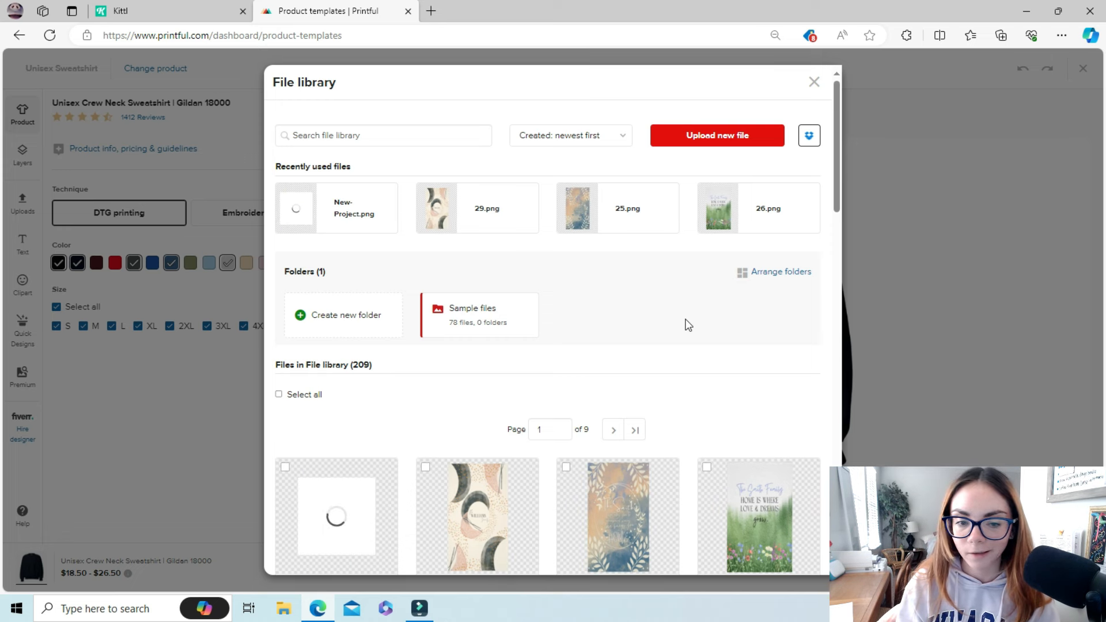
{"action": "mouse_move", "coordinate": [346, 527]}
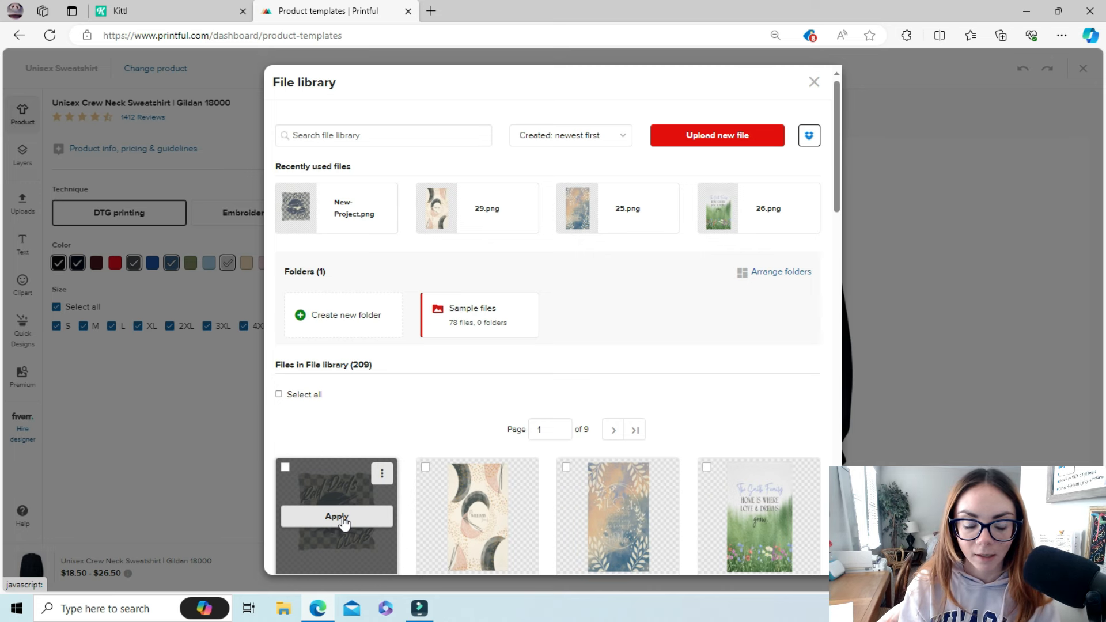
{"action": "left_click", "coordinate": [343, 517]}
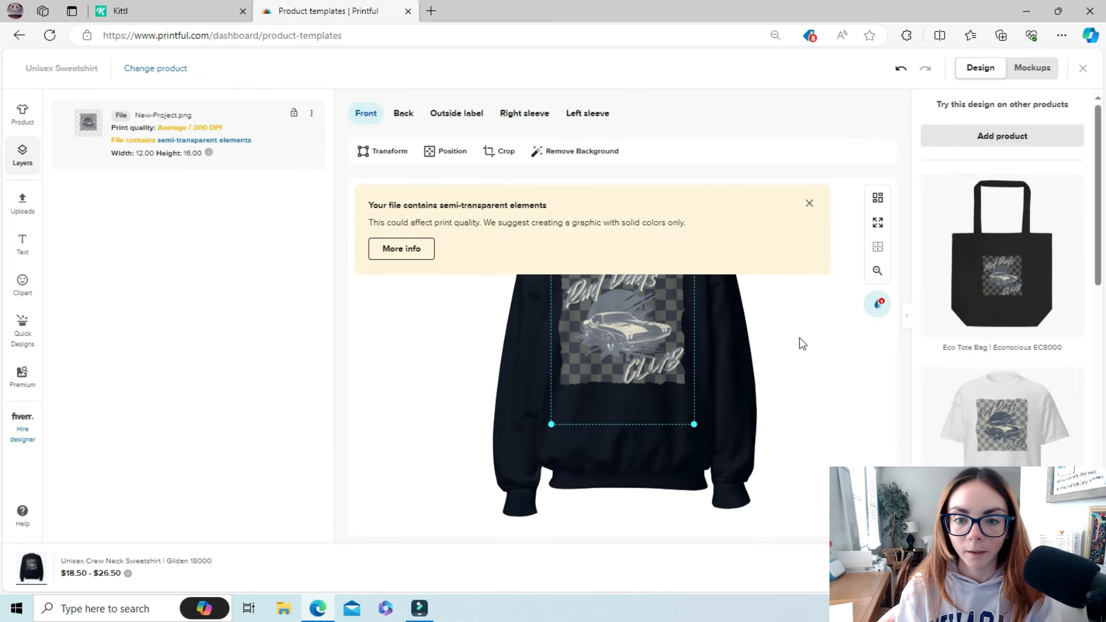
{"action": "left_click", "coordinate": [810, 204]}
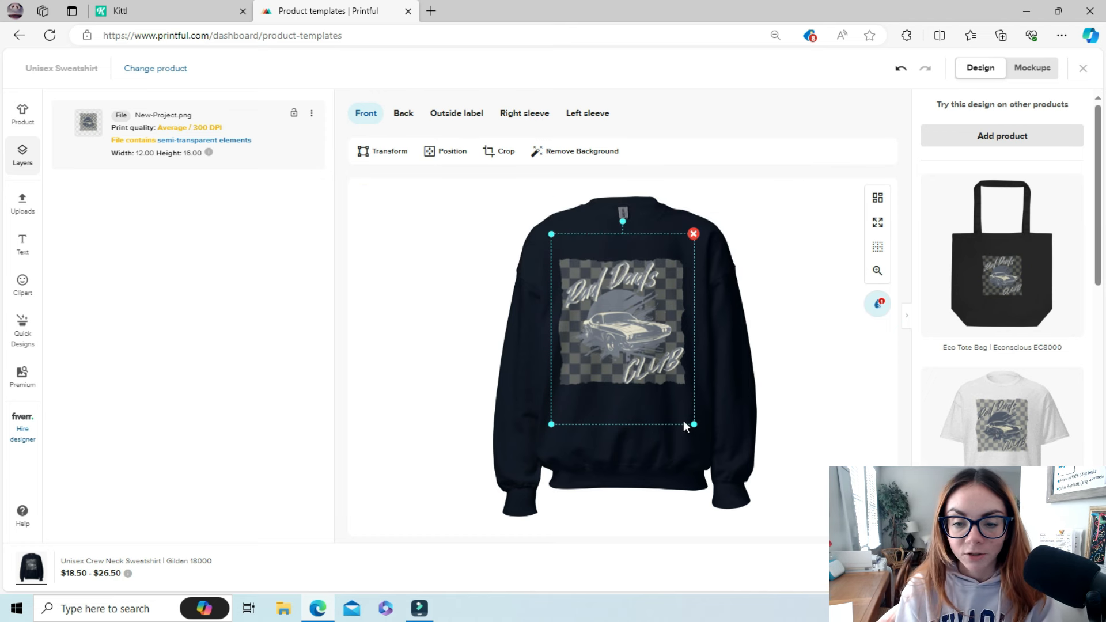
Resize the front design to about 11.55 wide by 15.40 high and position it slightly higher on the chest.
{"action": "left_click_drag", "start_coordinate": [694, 424], "coordinate": [684, 411]}
{"action": "left_click_drag", "start_coordinate": [649, 350], "coordinate": [649, 338]}
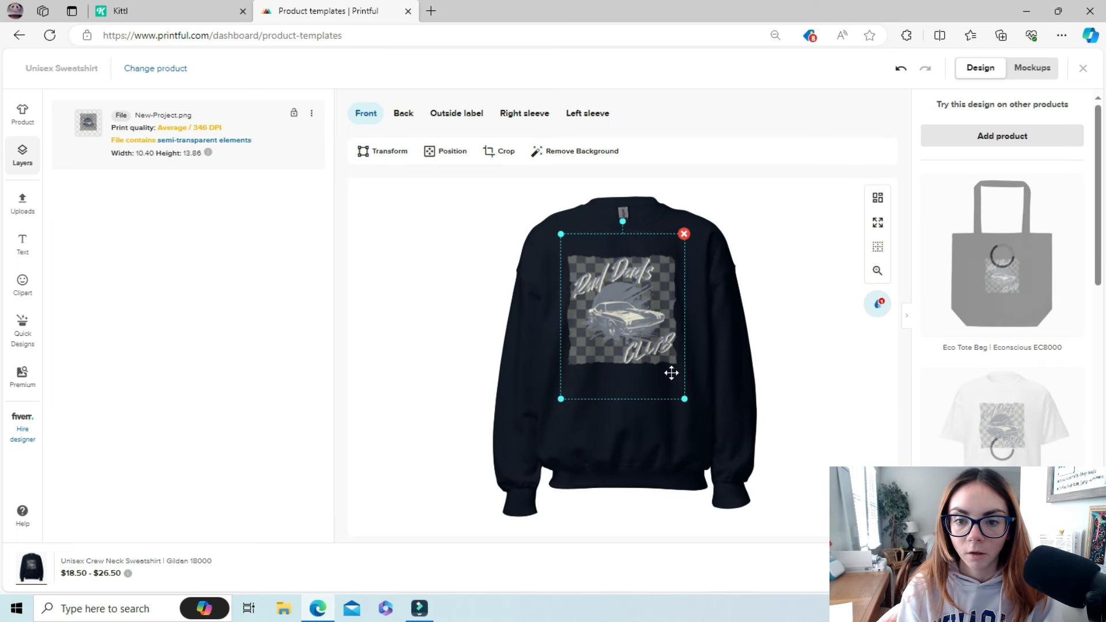
{"action": "left_click", "coordinate": [685, 400]}
{"action": "left_click_drag", "start_coordinate": [685, 399], "coordinate": [691, 408]}
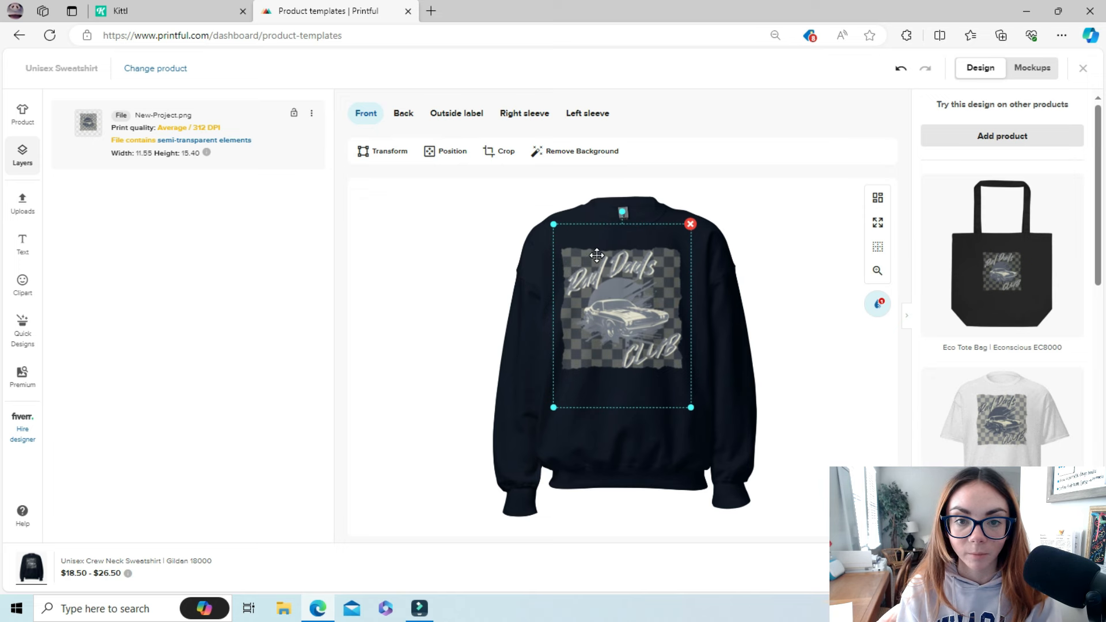
Open the Rad Dads Club project in the Kittl editor, and return to Printful to check the file's print warnings.
{"action": "left_click", "coordinate": [197, 11]}
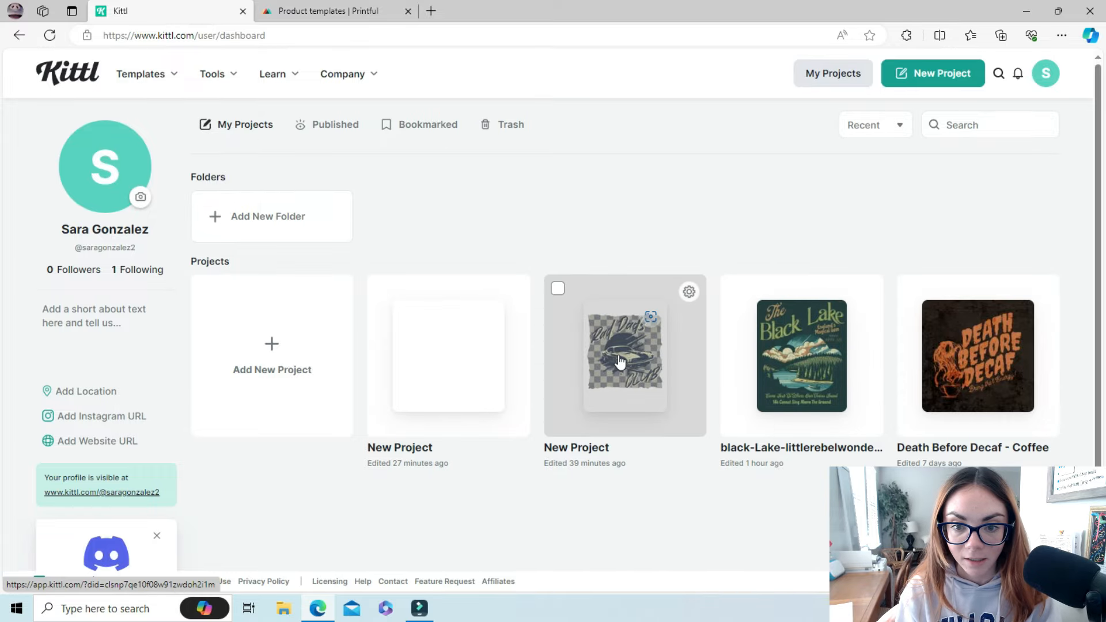
{"action": "left_click", "coordinate": [620, 362]}
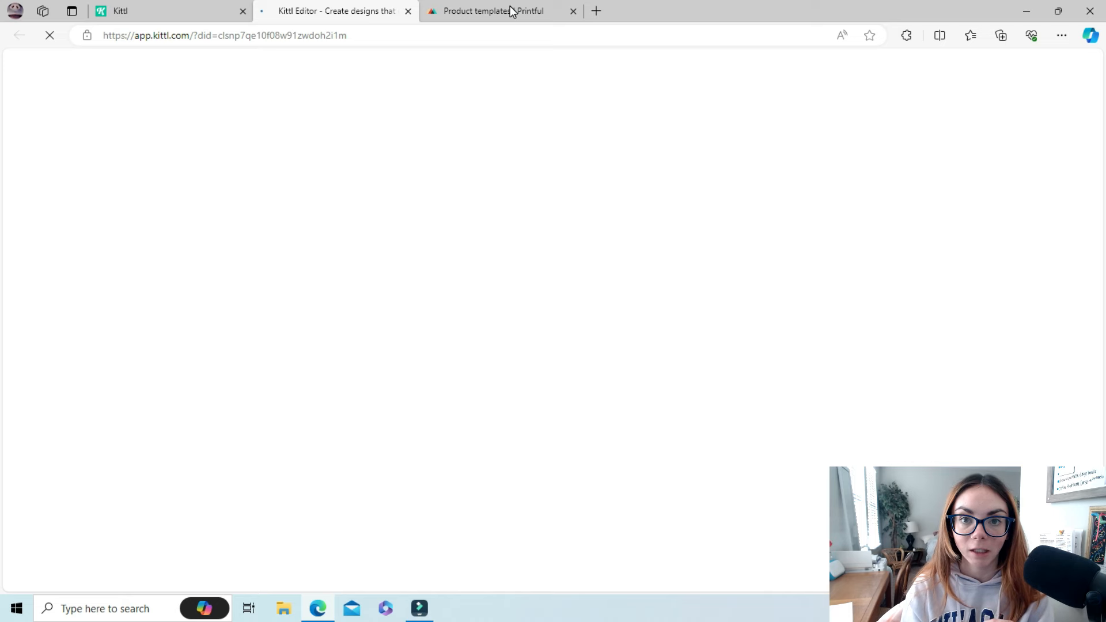
{"action": "left_click", "coordinate": [512, 11]}
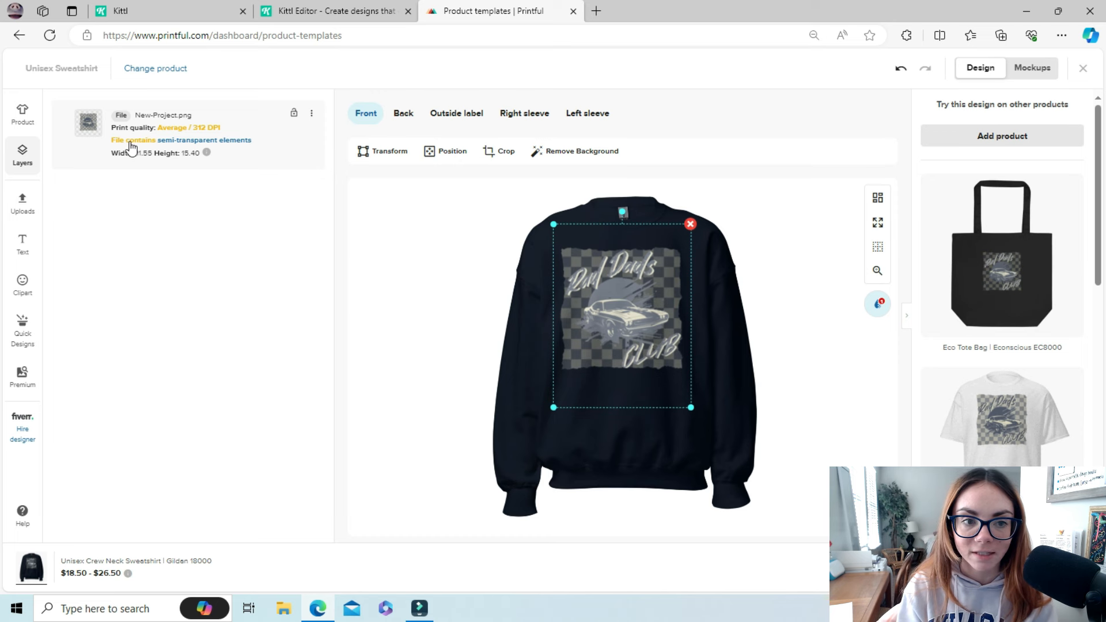
In the Kittl editor, release the mask on the Rad Dads Club background and move the checkerboard downward.
{"action": "left_click", "coordinate": [350, 13]}
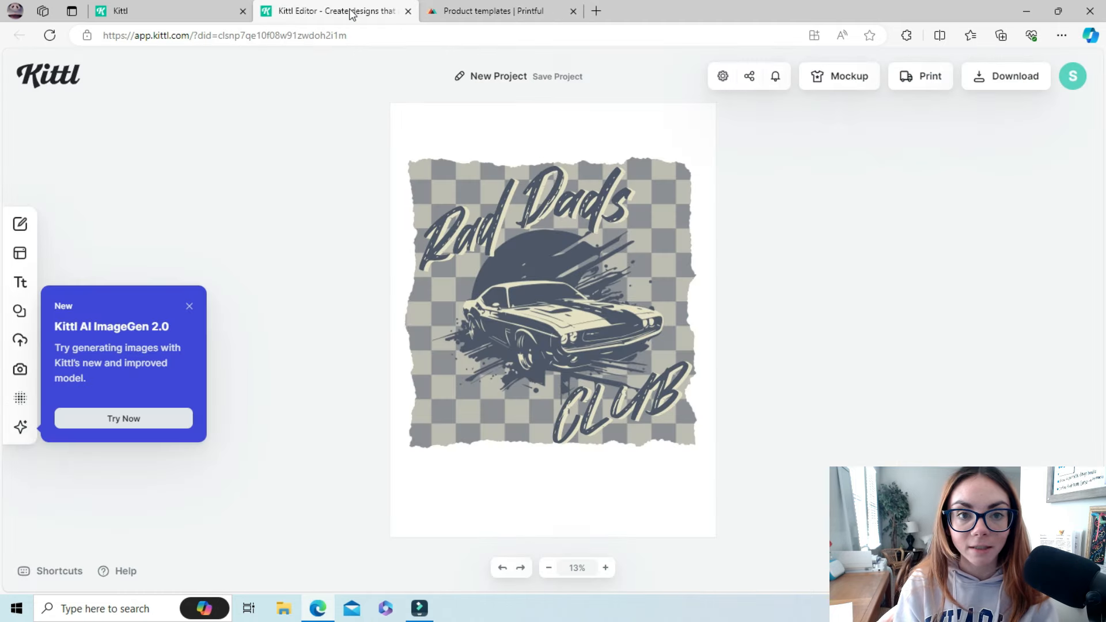
{"action": "left_click", "coordinate": [455, 436]}
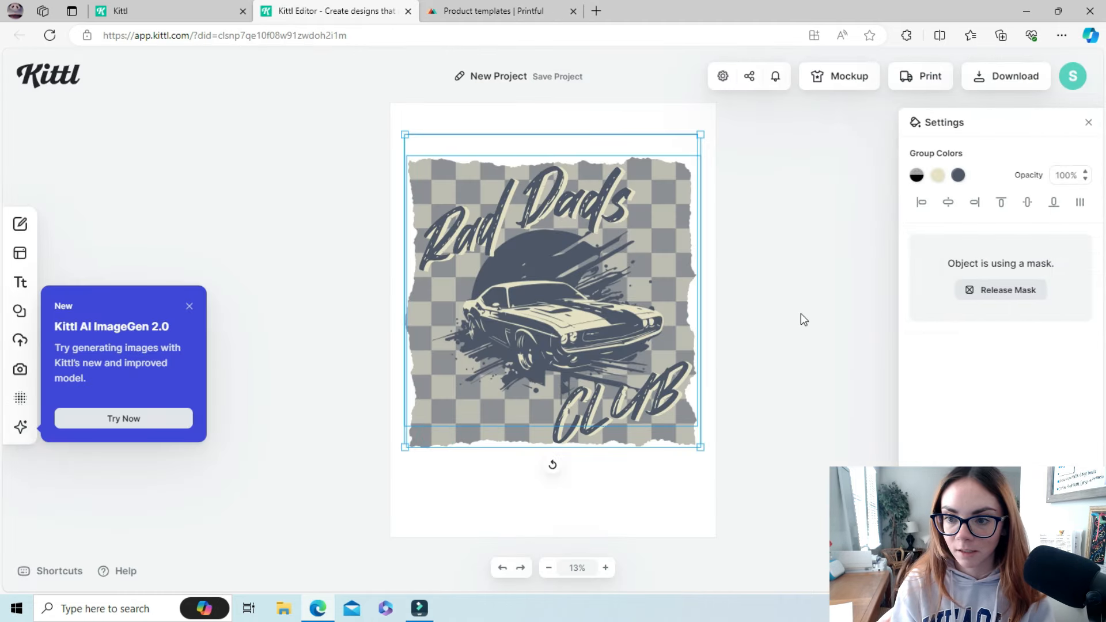
{"action": "left_click", "coordinate": [772, 291]}
{"action": "left_click", "coordinate": [431, 441]}
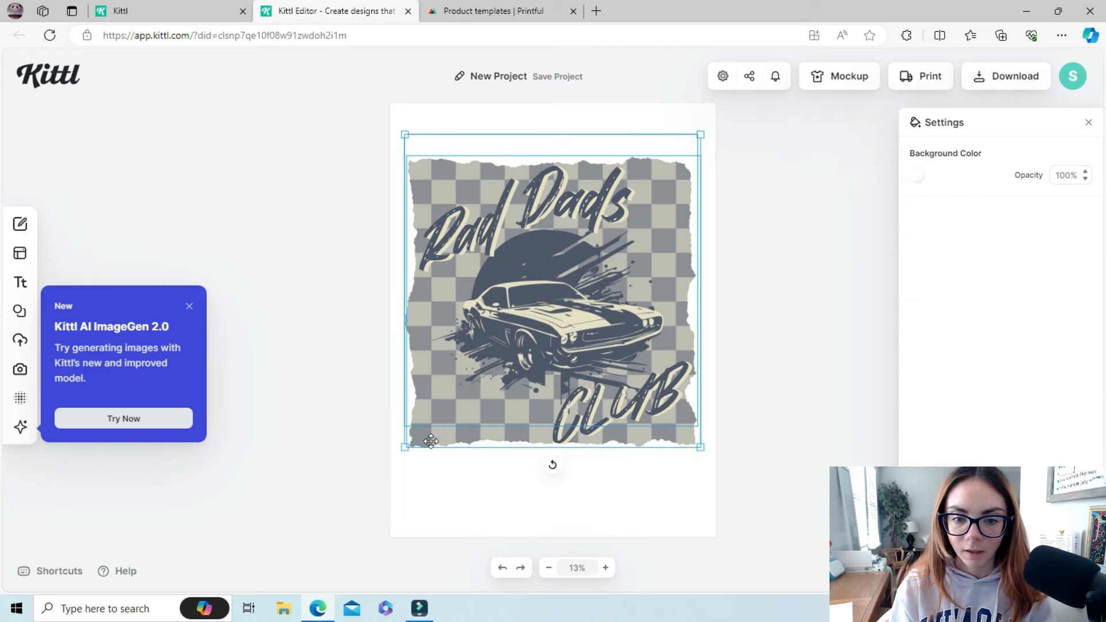
{"action": "left_click", "coordinate": [1002, 292]}
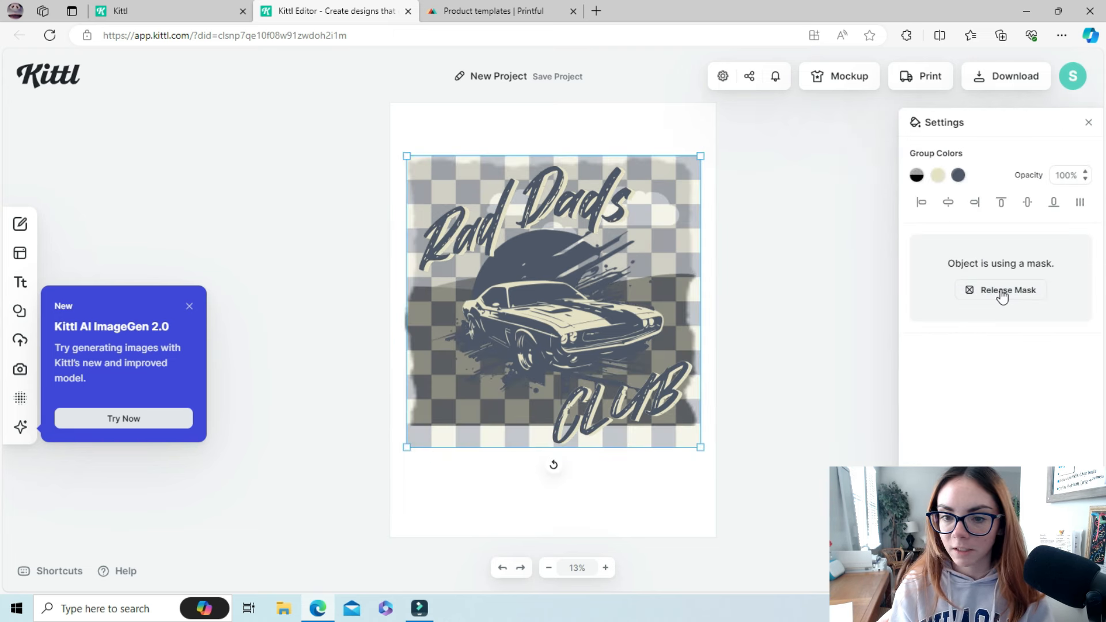
{"action": "left_click_drag", "start_coordinate": [500, 441], "coordinate": [499, 519]}
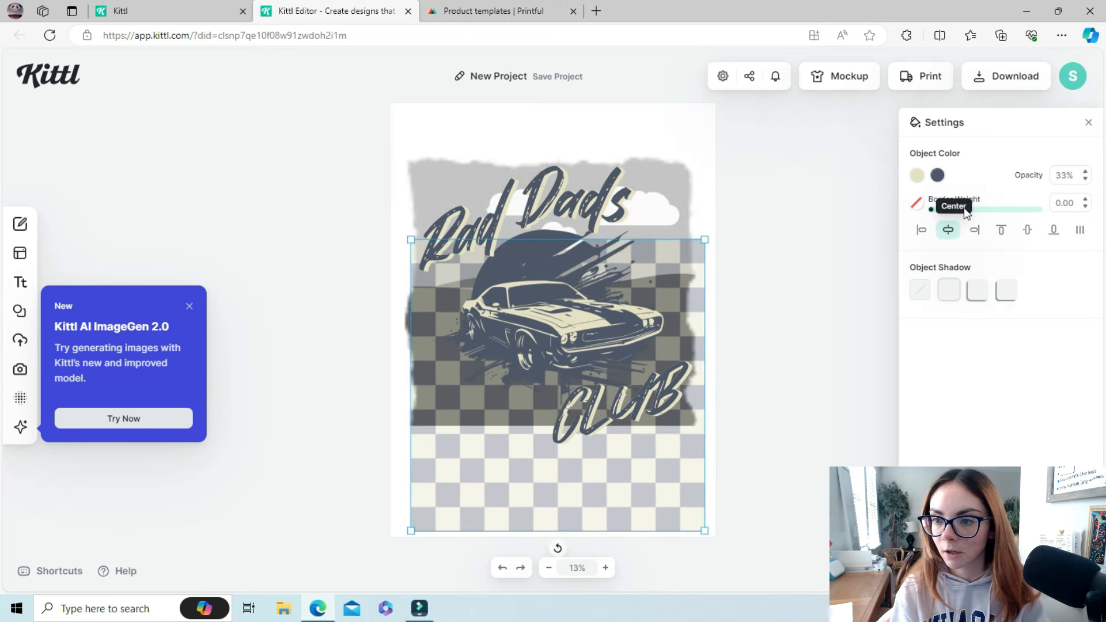
Set the checkerboard's opacity to 100%, move it partly off the artboard, and adjust its dark blue color.
{"action": "left_click", "coordinate": [1089, 123]}
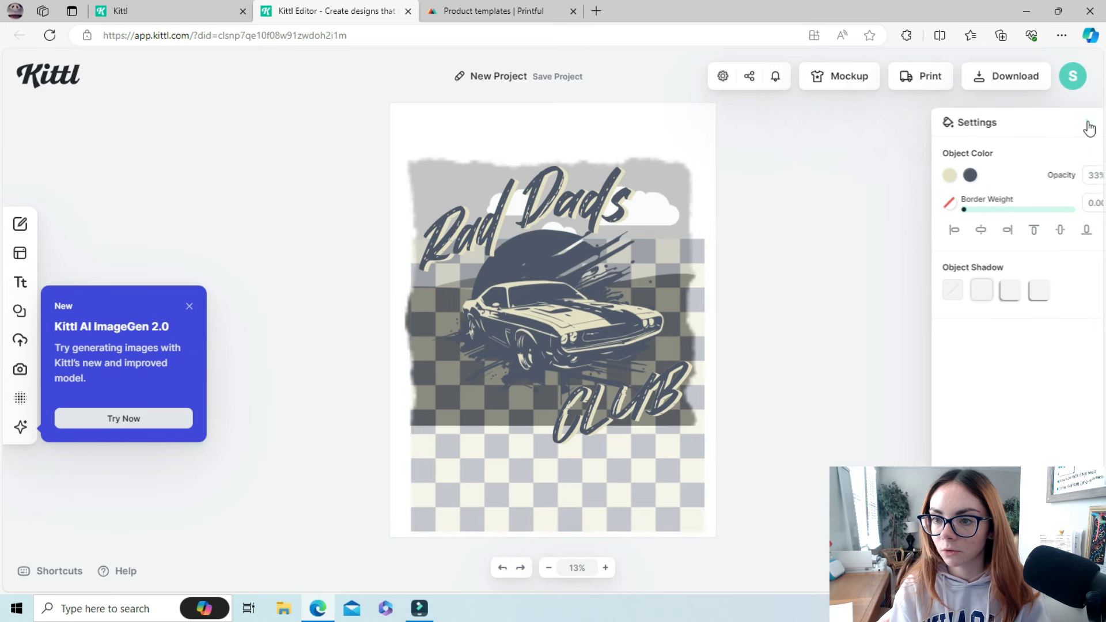
{"action": "left_click", "coordinate": [624, 480]}
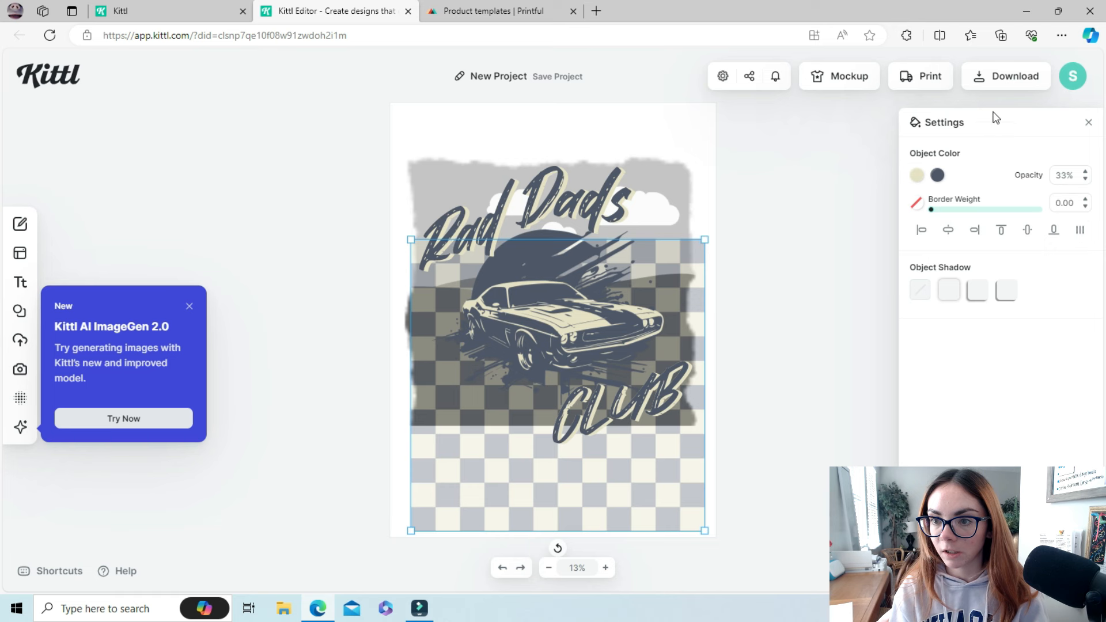
{"action": "left_click", "coordinate": [1086, 173]}
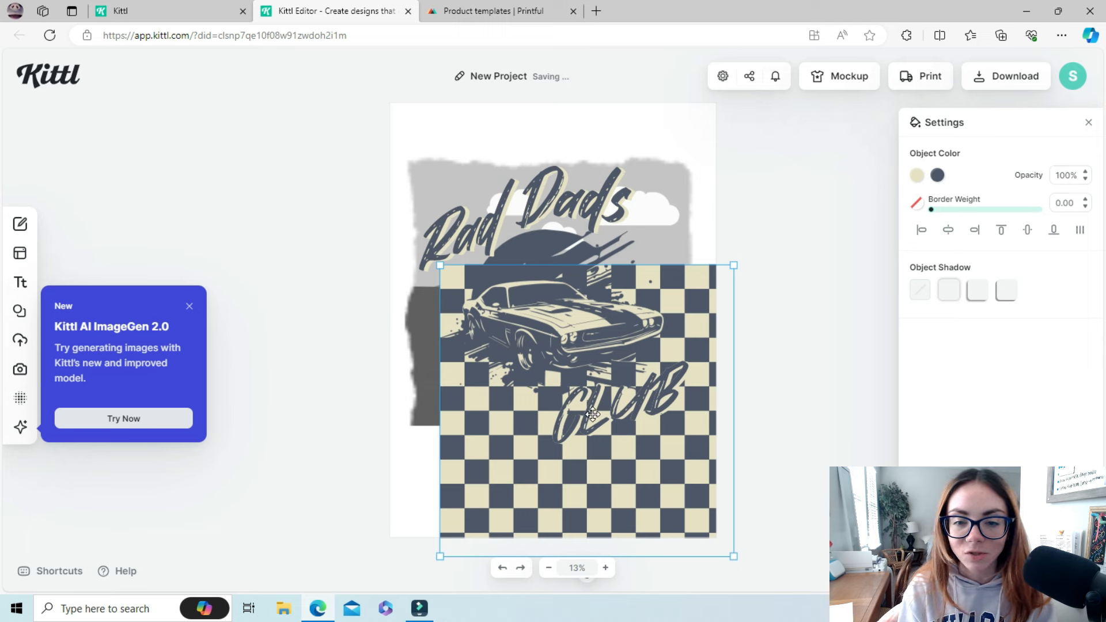
{"action": "left_click_drag", "start_coordinate": [615, 490], "coordinate": [716, 502]}
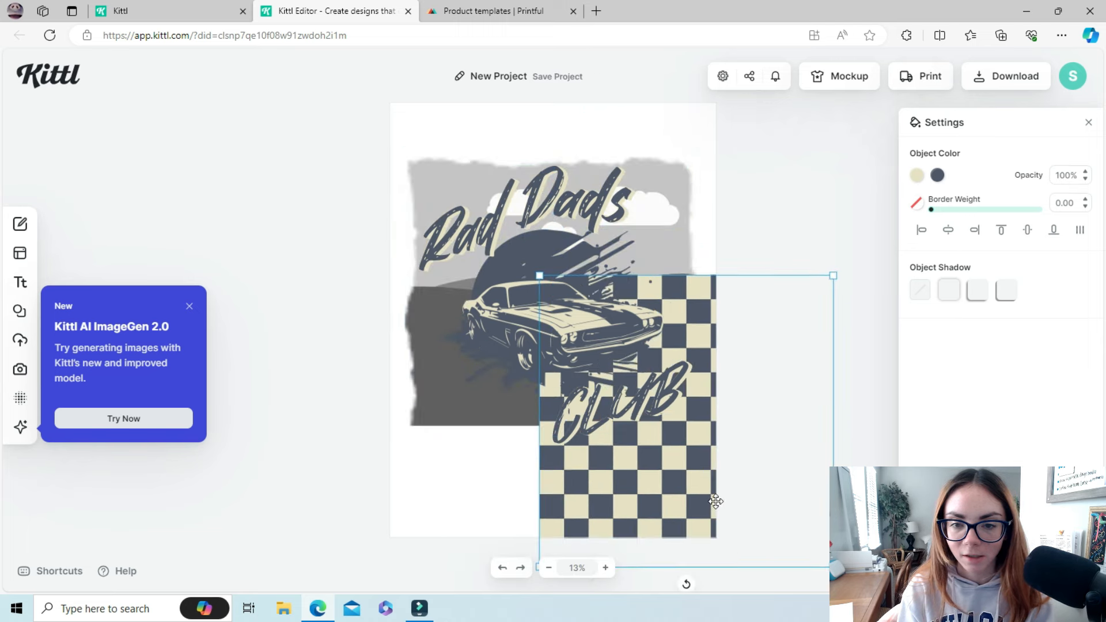
{"action": "left_click", "coordinate": [937, 175]}
{"action": "left_click_drag", "start_coordinate": [781, 277], "coordinate": [776, 258]}
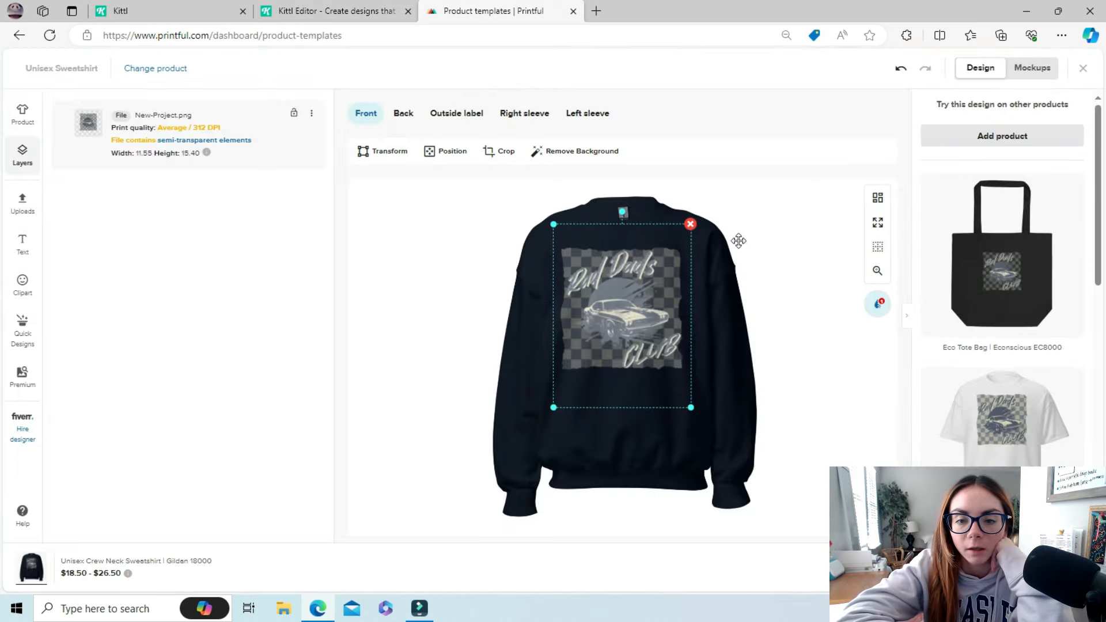
Replace the semi-transparent design on the sweatshirt front with the corrected file New-Project-(1).png.
{"action": "left_click", "coordinate": [690, 224]}
{"action": "left_click", "coordinate": [724, 329]}
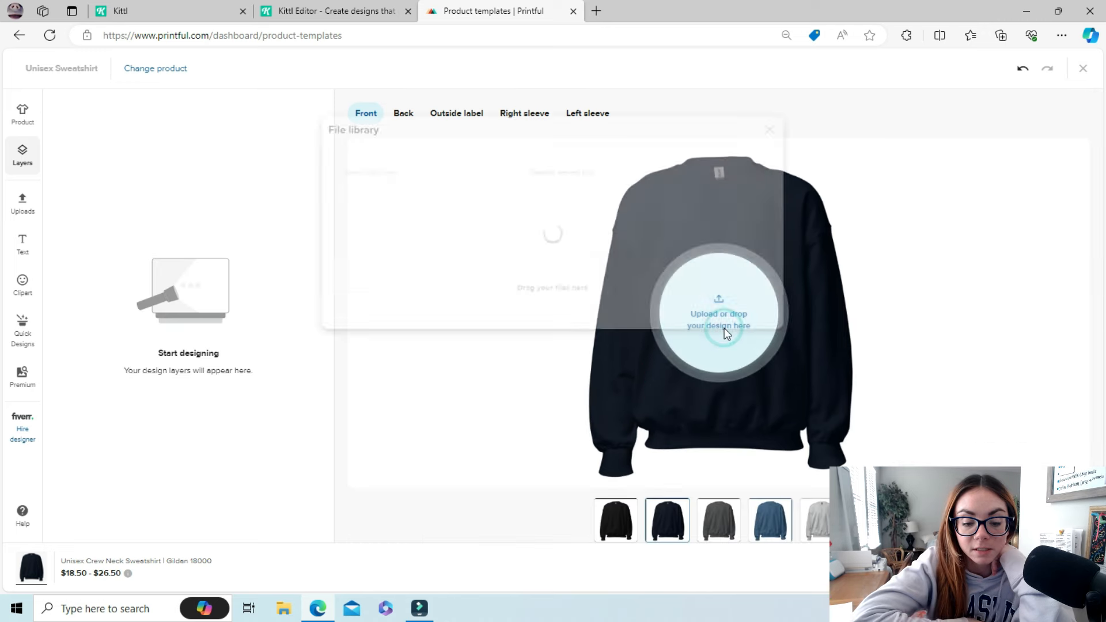
{"action": "left_click", "coordinate": [715, 132]}
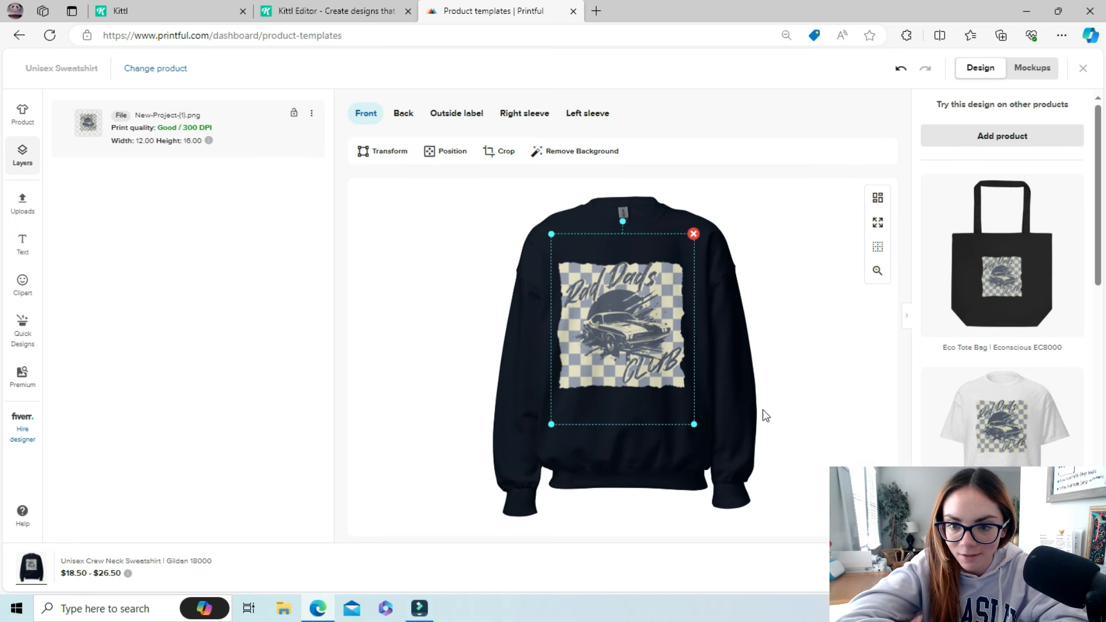
Resize the front design to about 12.27 wide by 16.36 high and position it slightly higher on the chest.
{"action": "left_click_drag", "start_coordinate": [693, 424], "coordinate": [722, 455]}
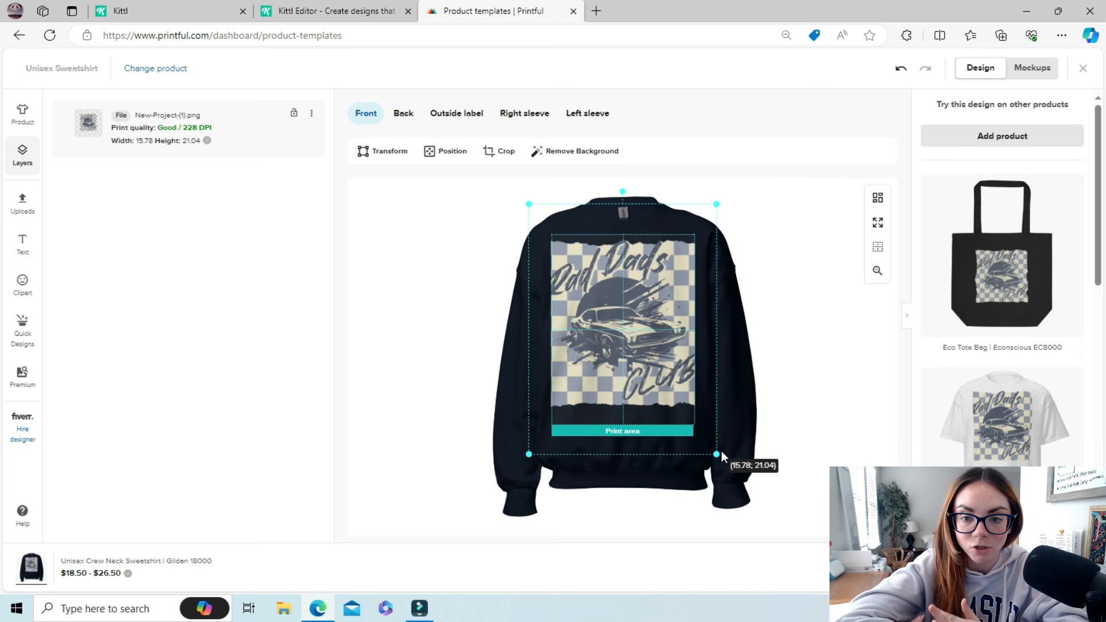
{"action": "left_click_drag", "start_coordinate": [721, 451], "coordinate": [694, 427]}
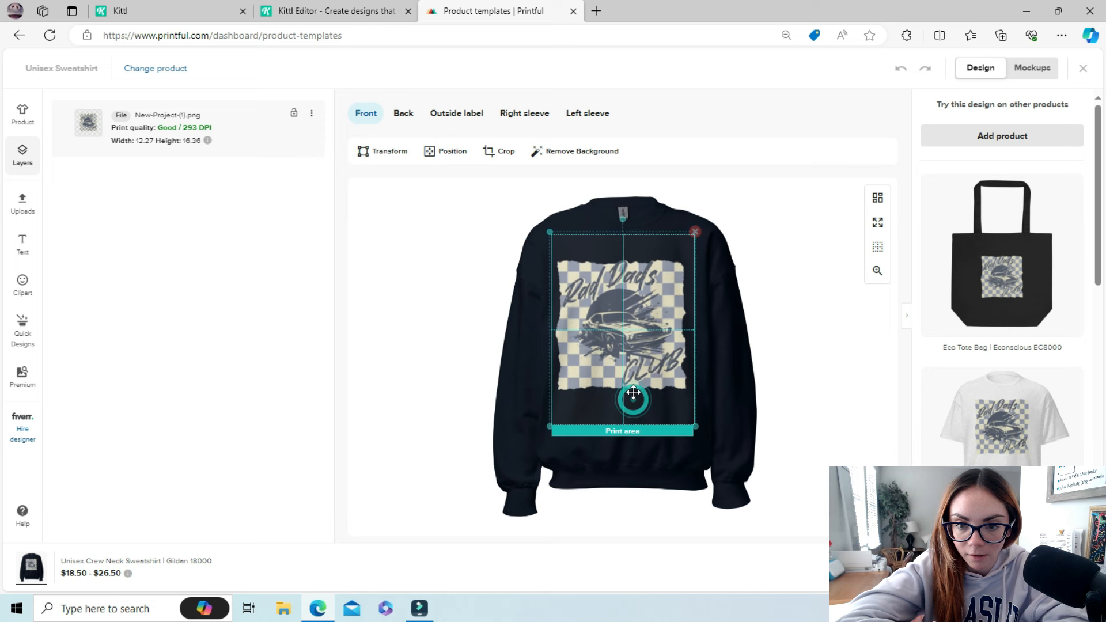
{"action": "left_click_drag", "start_coordinate": [631, 383], "coordinate": [632, 360]}
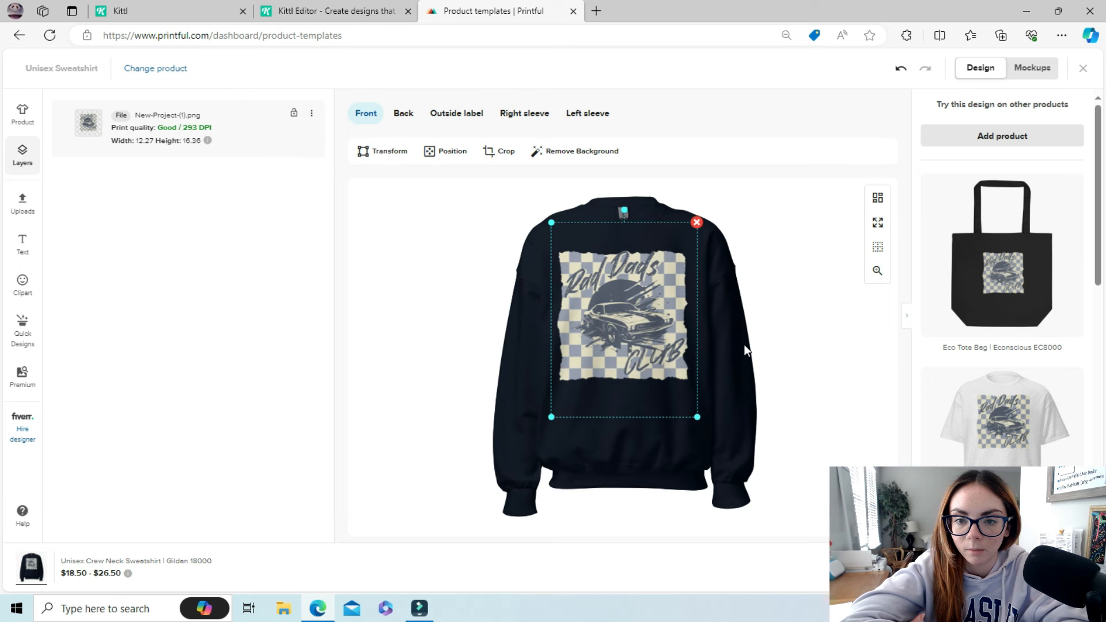
{"action": "left_click", "coordinate": [811, 253]}
{"action": "left_click", "coordinate": [783, 173]}
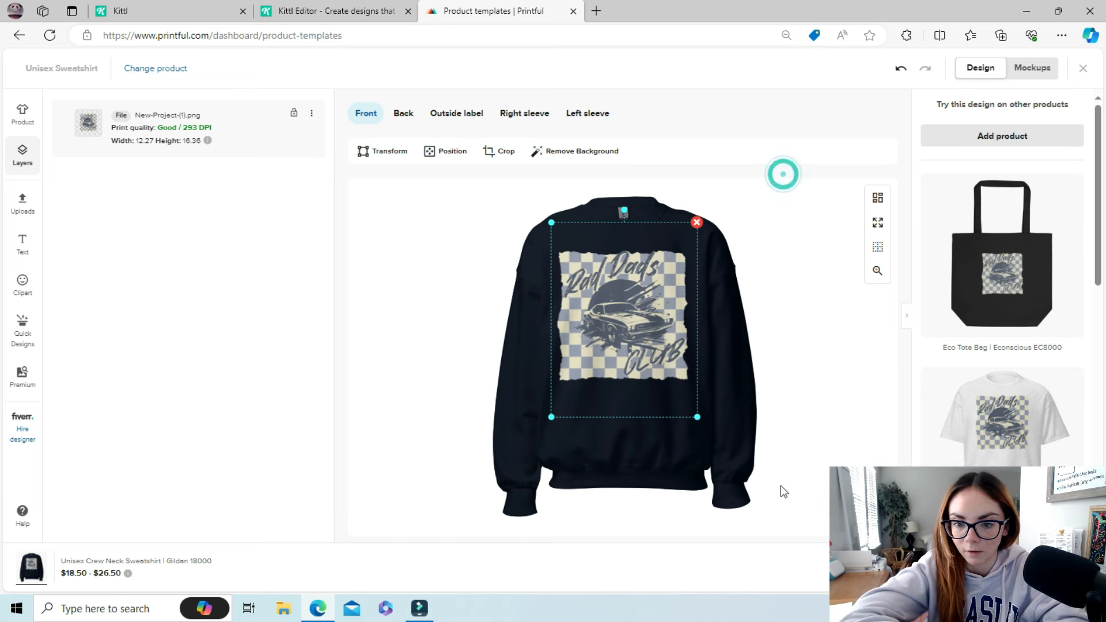
Save the sweatshirt as a product template and review it in the list of product templates.
{"action": "left_click_drag", "start_coordinate": [1098, 234], "coordinate": [1105, 469]}
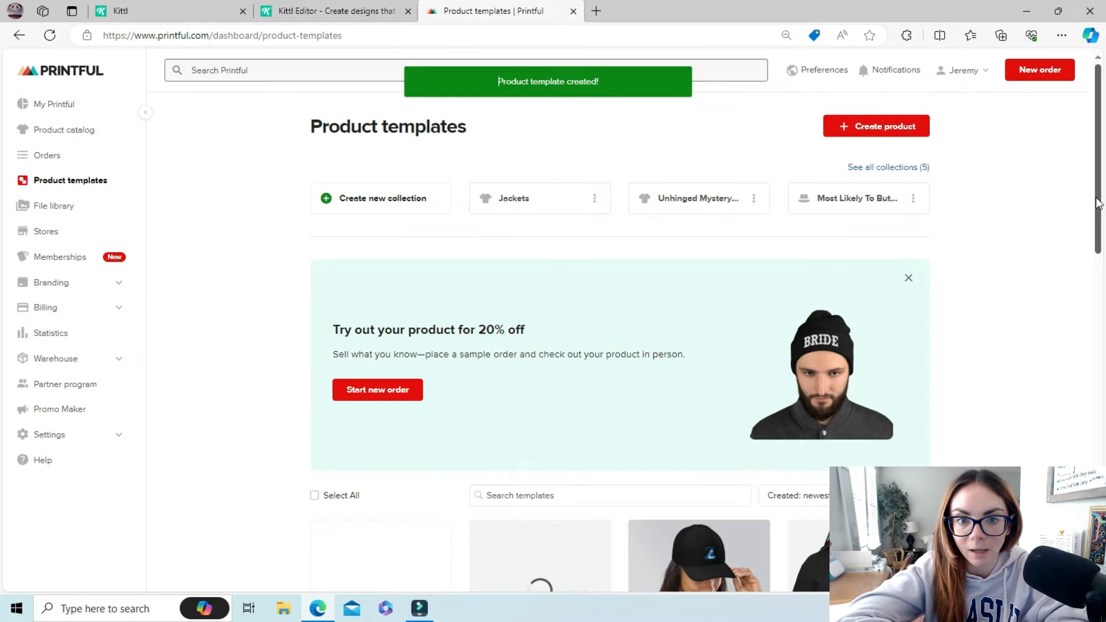
{"action": "left_click_drag", "start_coordinate": [1096, 198], "coordinate": [1098, 320]}
{"action": "mouse_move", "coordinate": [547, 272]}
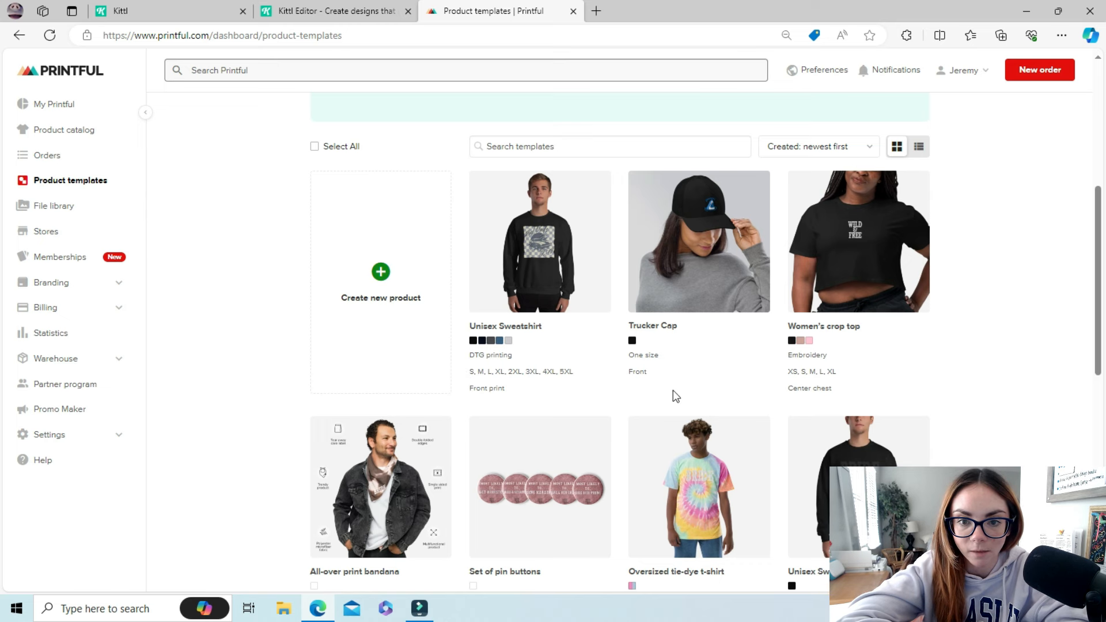
{"action": "scroll", "coordinate": [1094, 305], "scroll_direction": "up", "scroll_amount": 5}
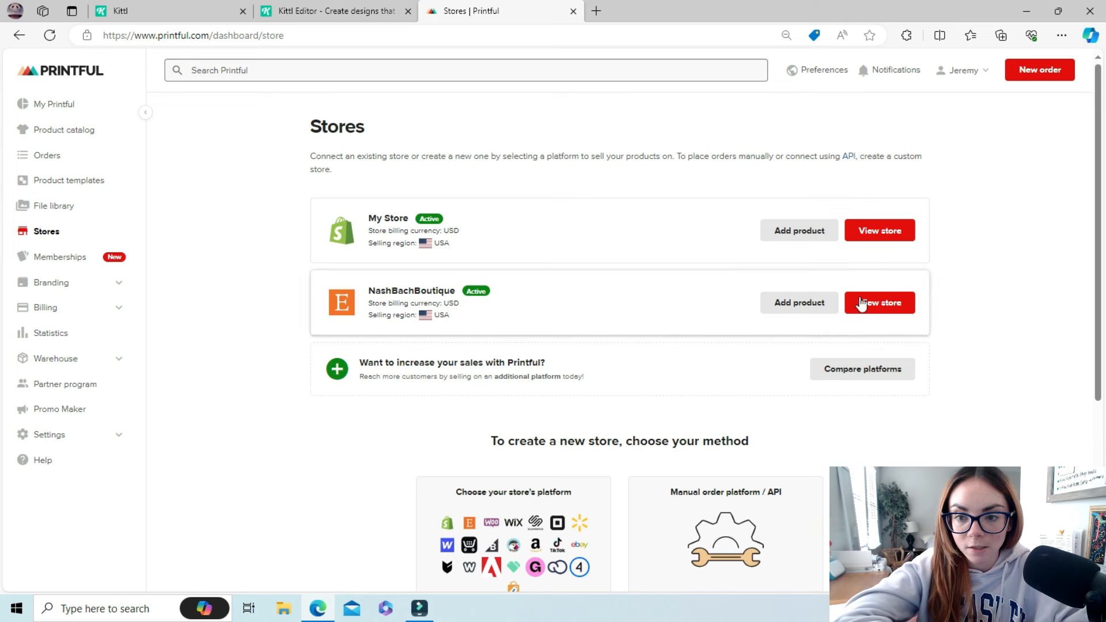
Start adding a product to the NashBachBoutique Etsy store, and browse the product catalog's categories and brand list.
{"action": "left_click", "coordinate": [794, 311]}
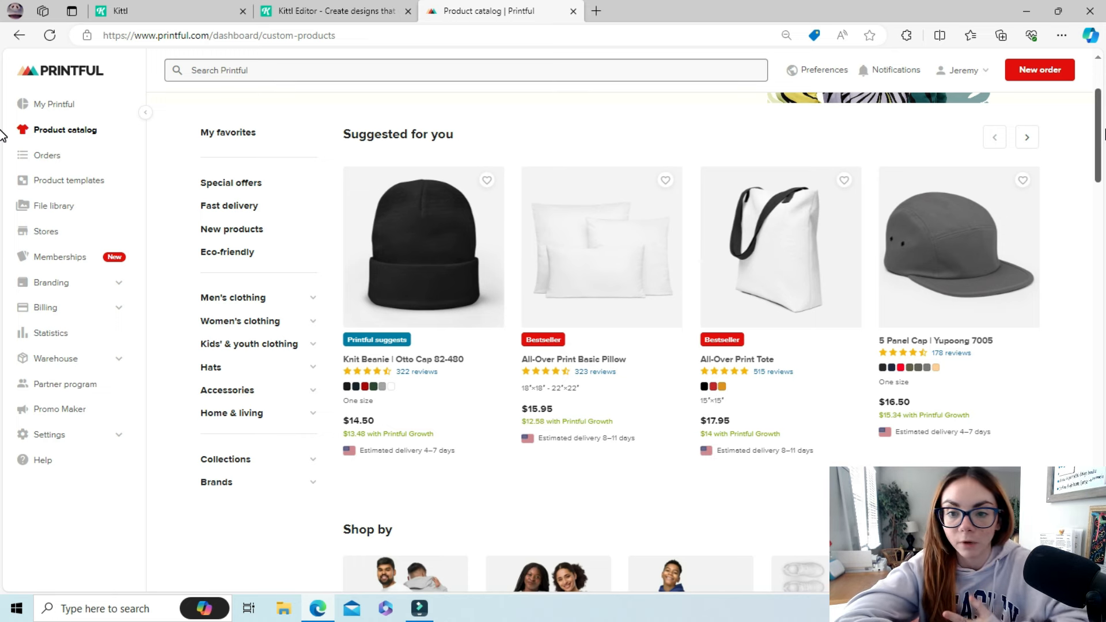
{"action": "scroll", "coordinate": [529, 492], "scroll_direction": "down", "scroll_amount": 3}
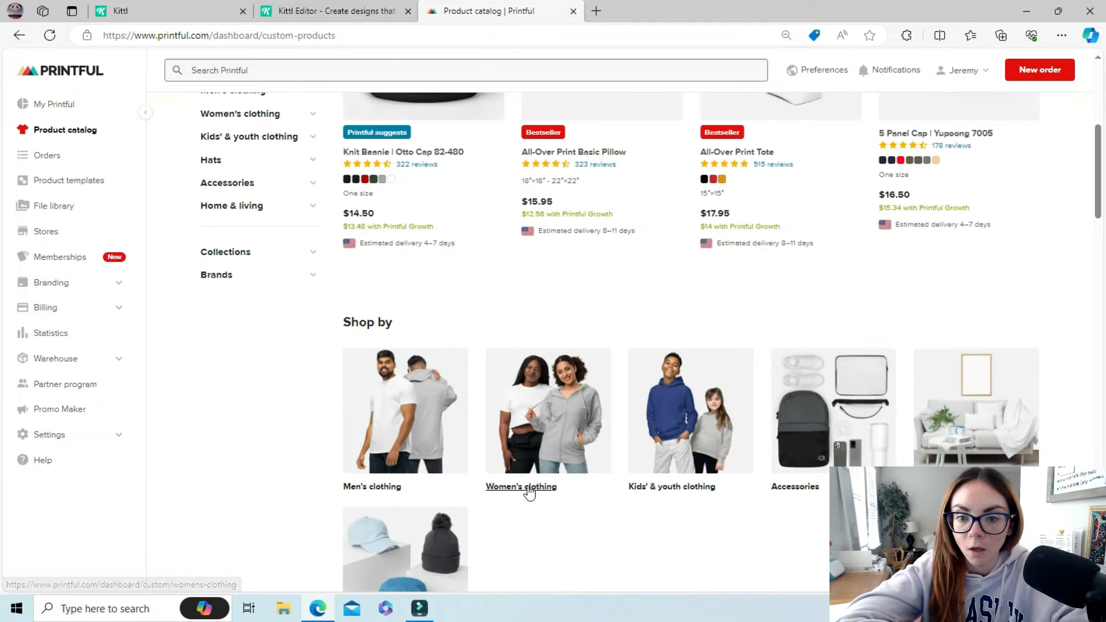
{"action": "left_click", "coordinate": [311, 282]}
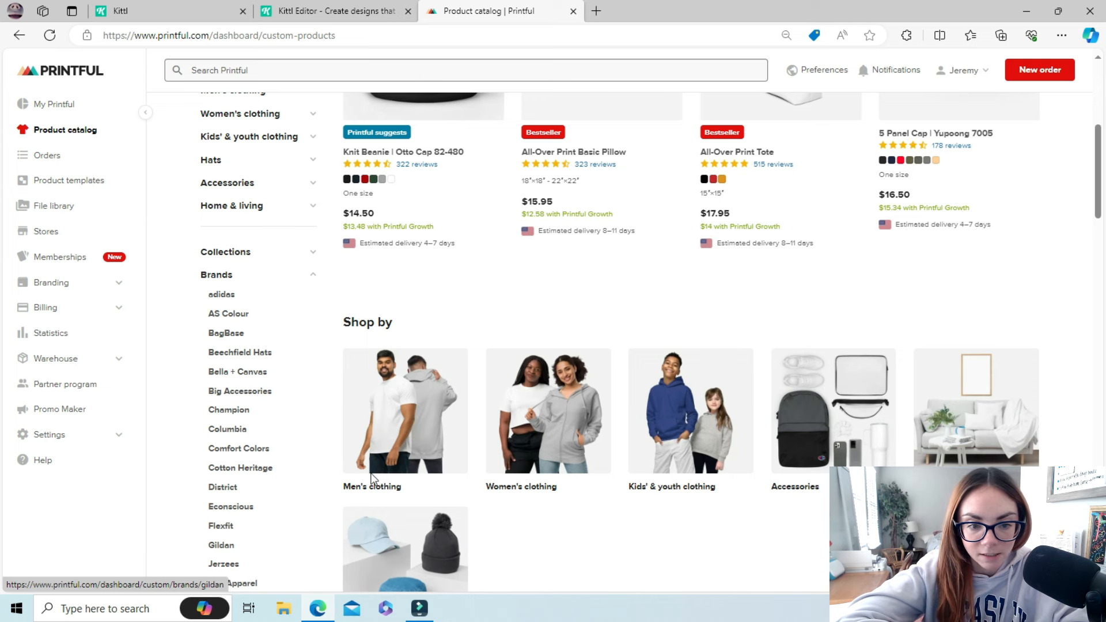
{"action": "left_click_drag", "start_coordinate": [1095, 190], "coordinate": [1100, 213]}
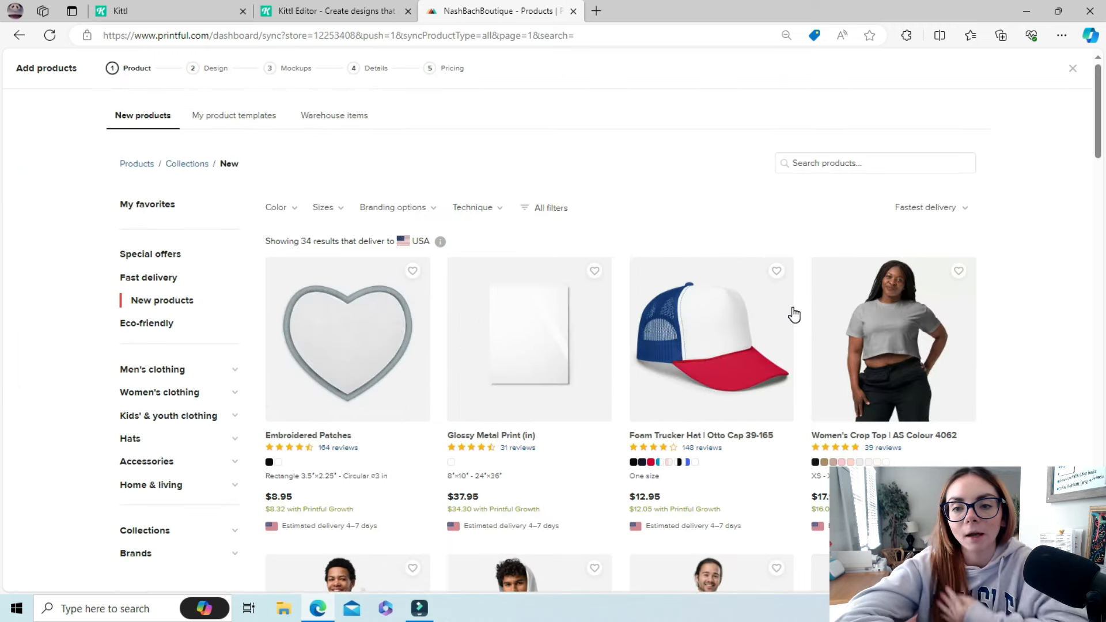
Choose the Oversized Faded T-Shirt | AS Colour 5082 from the new products for the store listing.
{"action": "left_click_drag", "start_coordinate": [1100, 115], "coordinate": [1099, 150]}
{"action": "scroll", "coordinate": [951, 270], "scroll_direction": "down", "scroll_amount": 4}
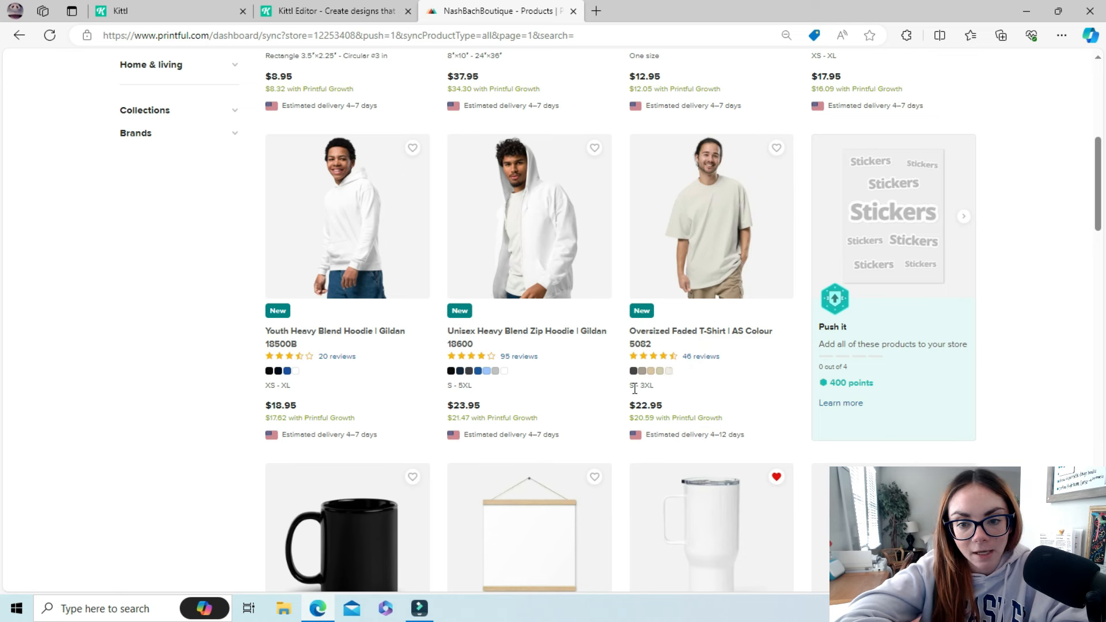
{"action": "left_click", "coordinate": [730, 396]}
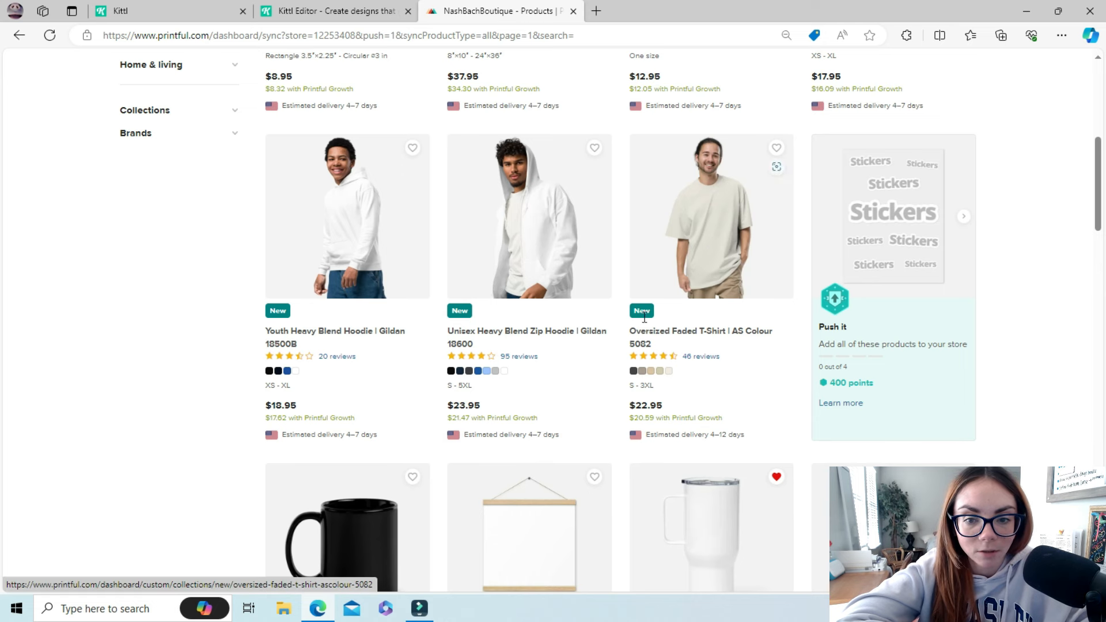
{"action": "left_click", "coordinate": [720, 232]}
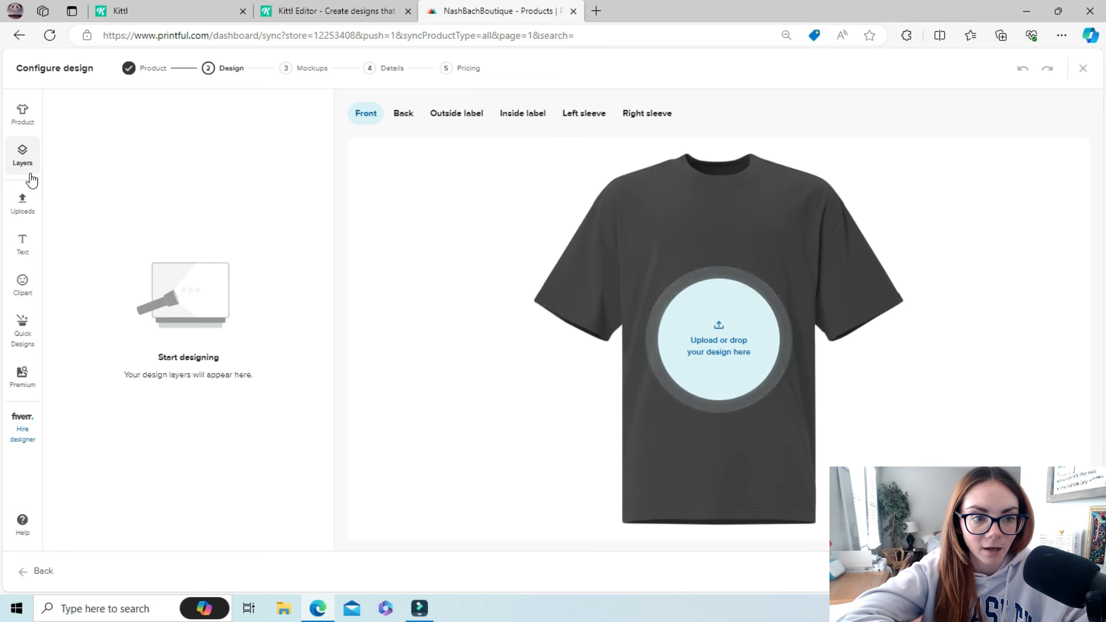
Add the Faded Khaki, sage green and Faded Bone colors to the t-shirt's product options.
{"action": "left_click", "coordinate": [22, 115]}
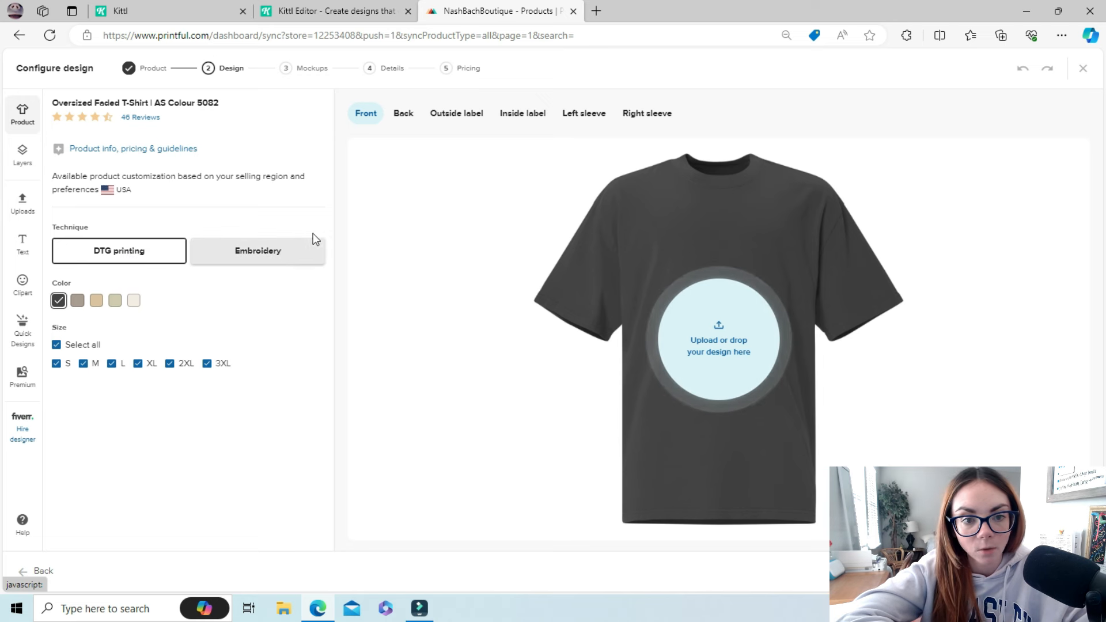
{"action": "left_click", "coordinate": [79, 301]}
{"action": "left_click", "coordinate": [96, 300]}
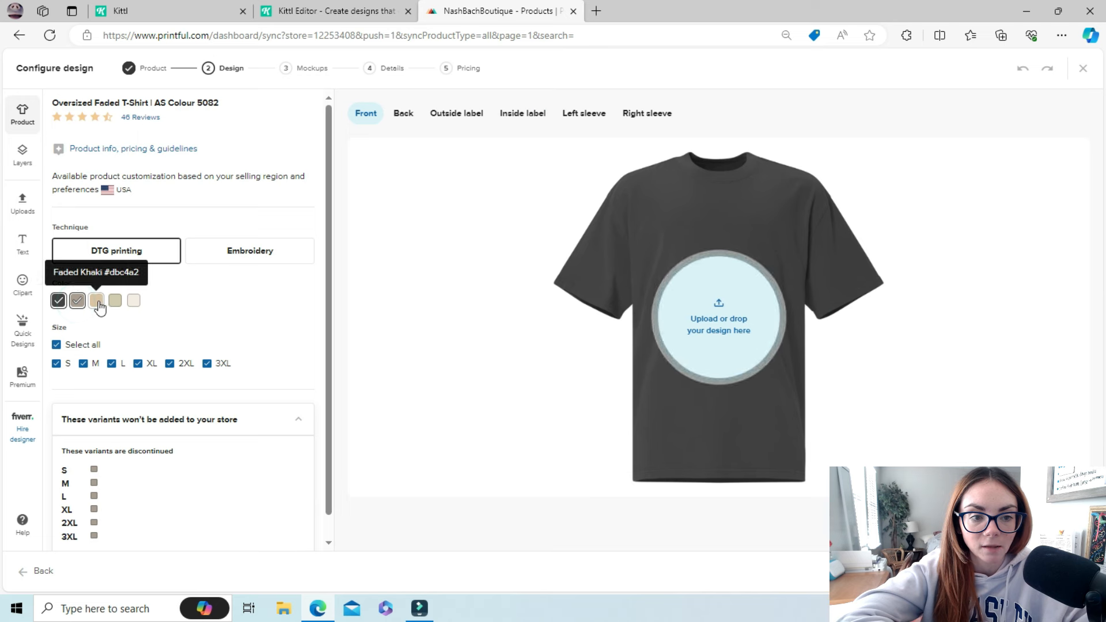
{"action": "left_click", "coordinate": [115, 302]}
{"action": "left_click", "coordinate": [132, 302]}
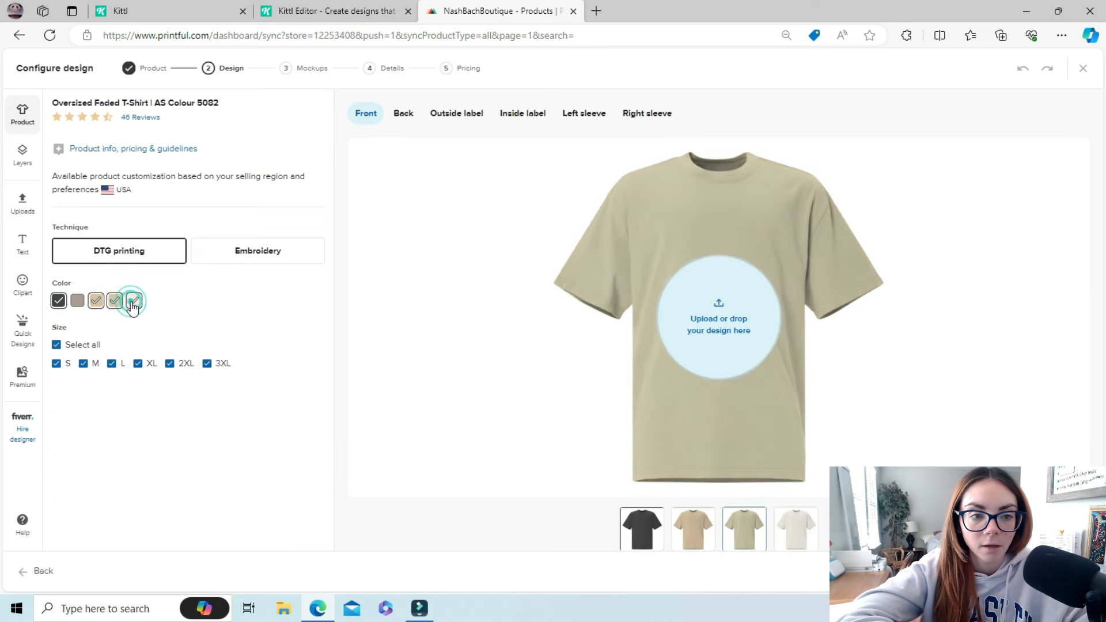
Select the t-shirt's gray-brown color to examine its discontinued variants, and deselect it again.
{"action": "left_click", "coordinate": [79, 301]}
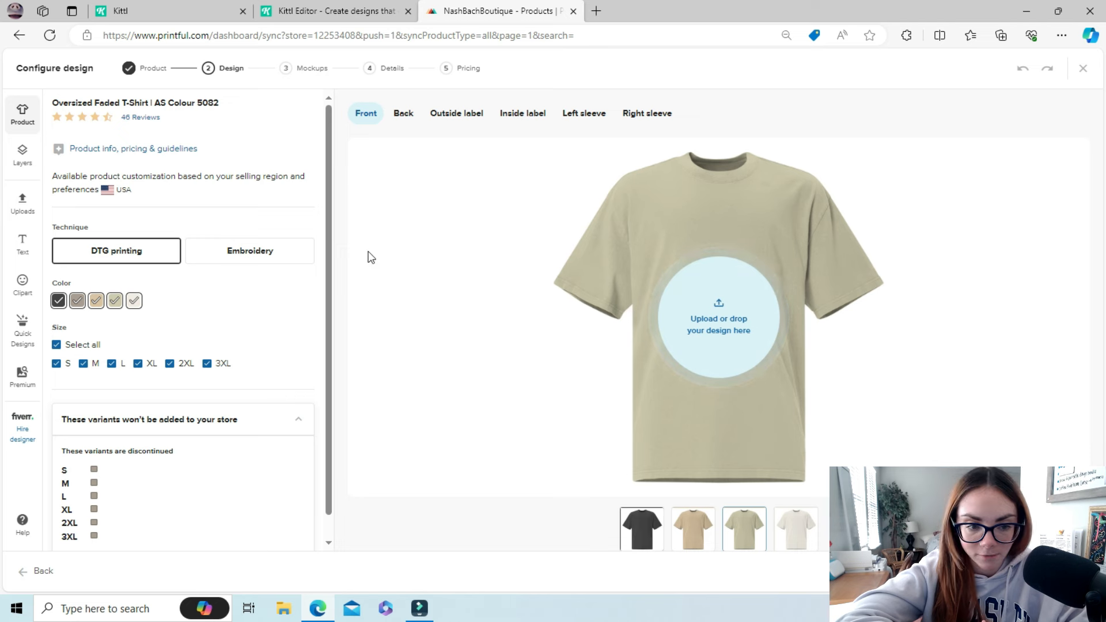
{"action": "scroll", "coordinate": [328, 216], "scroll_direction": "down", "scroll_amount": 1}
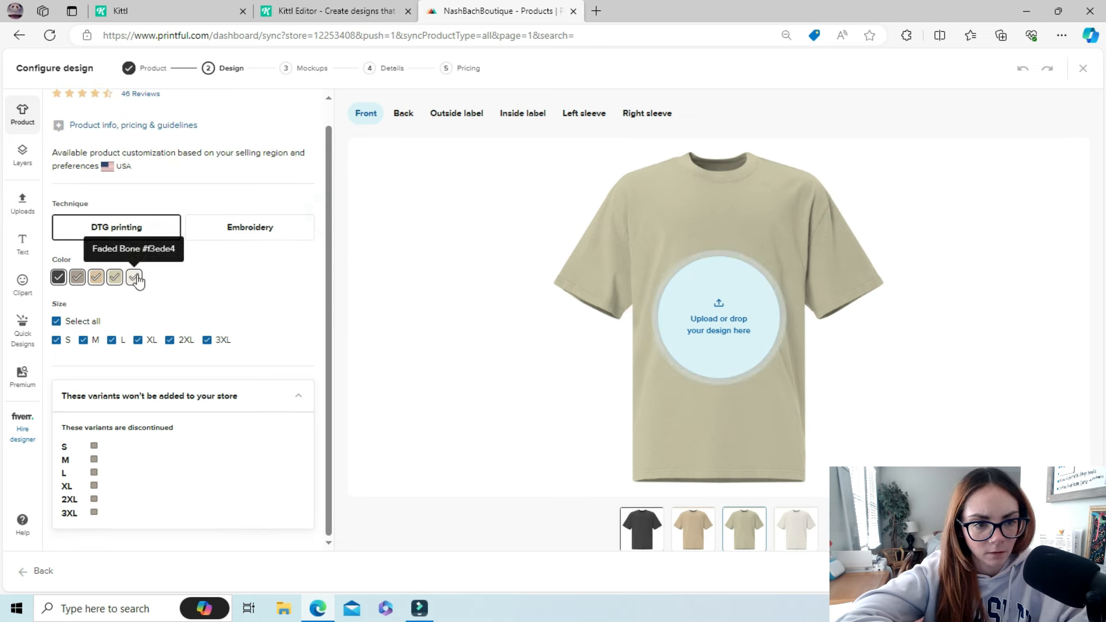
{"action": "left_click", "coordinate": [77, 277]}
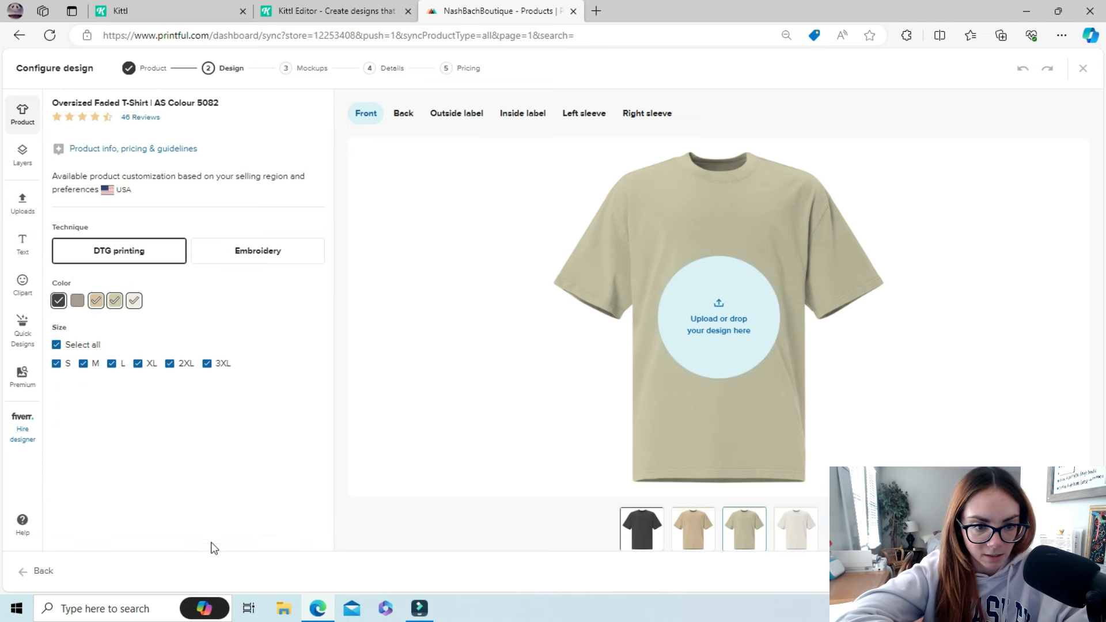
{"action": "left_click", "coordinate": [80, 303]}
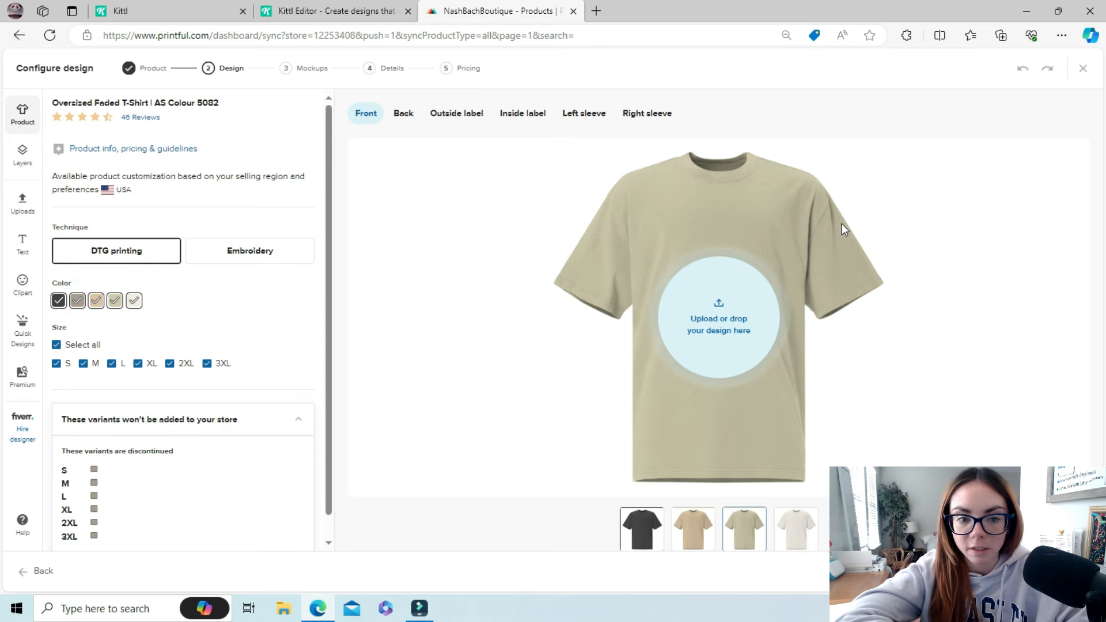
{"action": "left_click", "coordinate": [79, 303]}
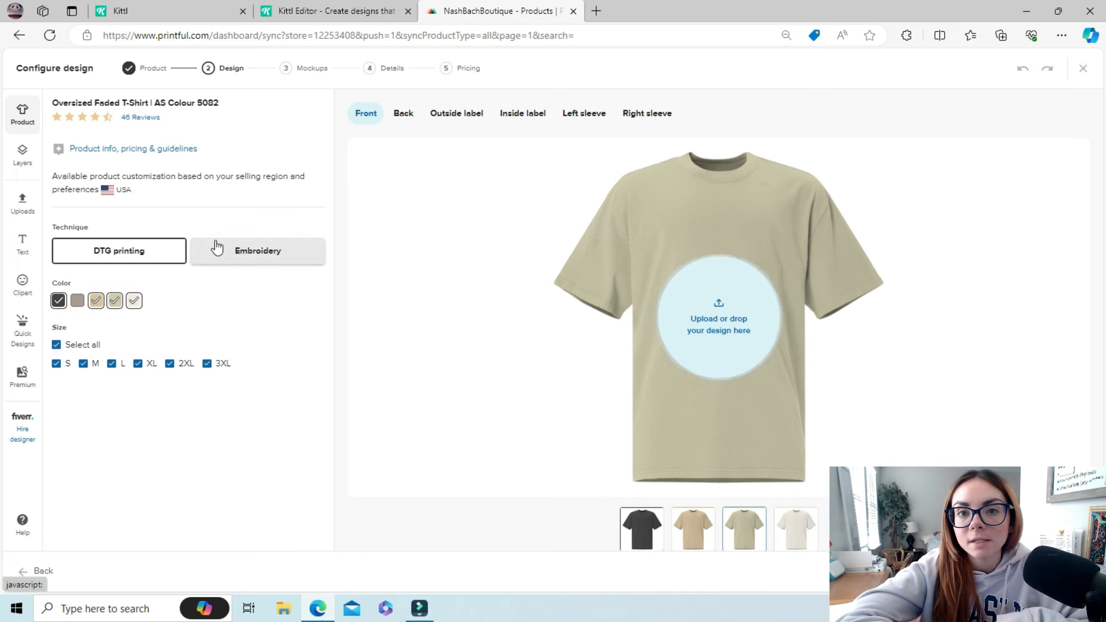
Look over the design layers and the uploaded designs in the file library, and close the library without applying a file.
{"action": "left_click", "coordinate": [23, 156]}
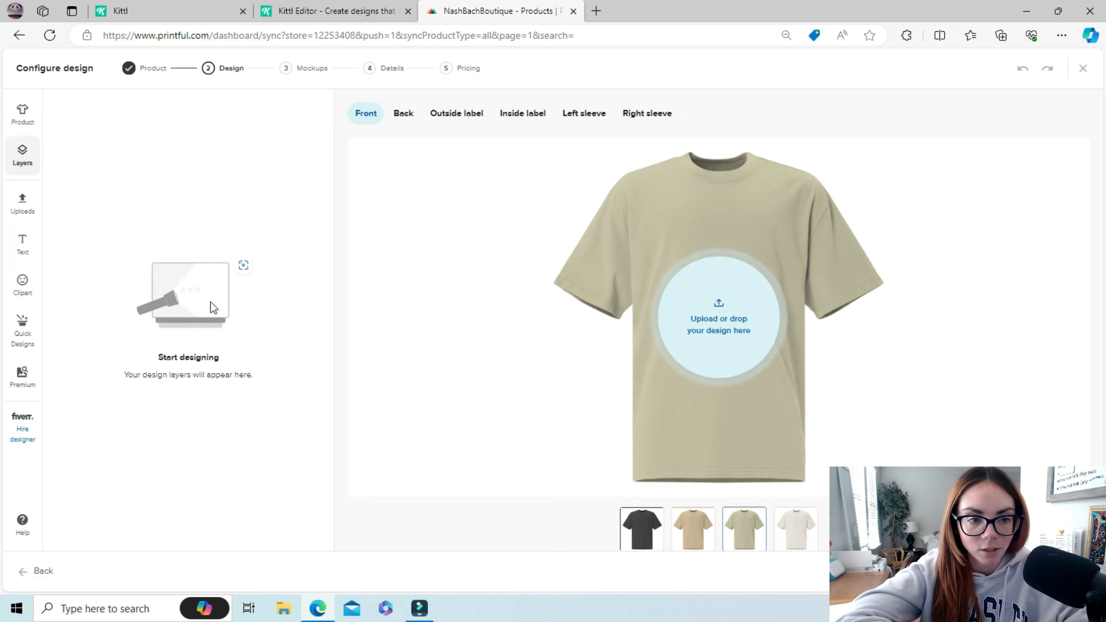
{"action": "left_click", "coordinate": [23, 202]}
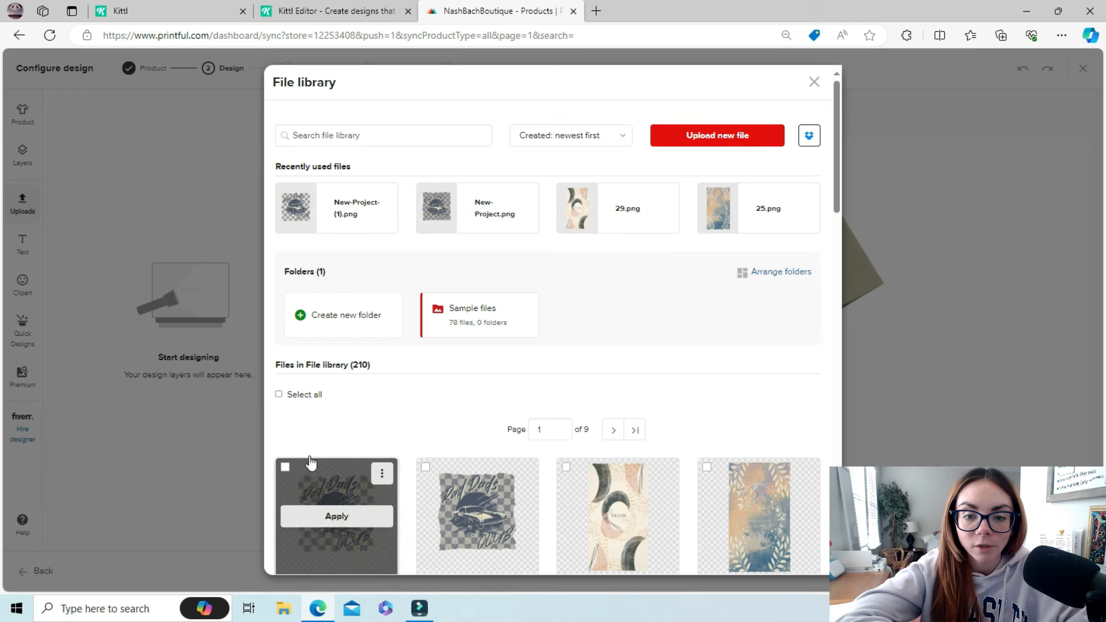
{"action": "left_click_drag", "start_coordinate": [836, 156], "coordinate": [877, 117]}
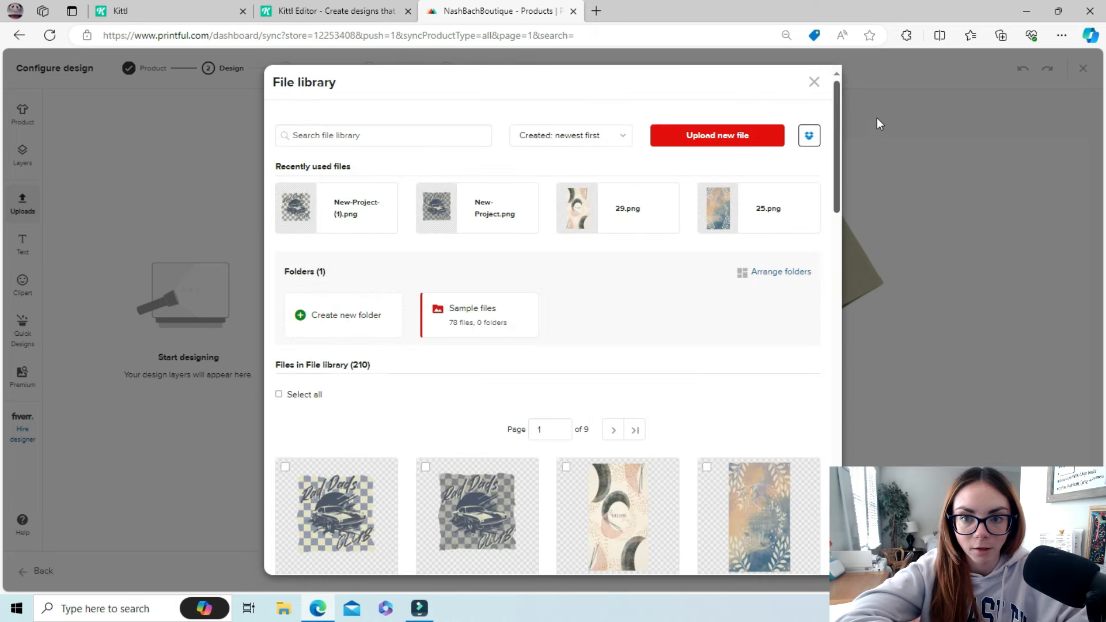
{"action": "left_click", "coordinate": [814, 83]}
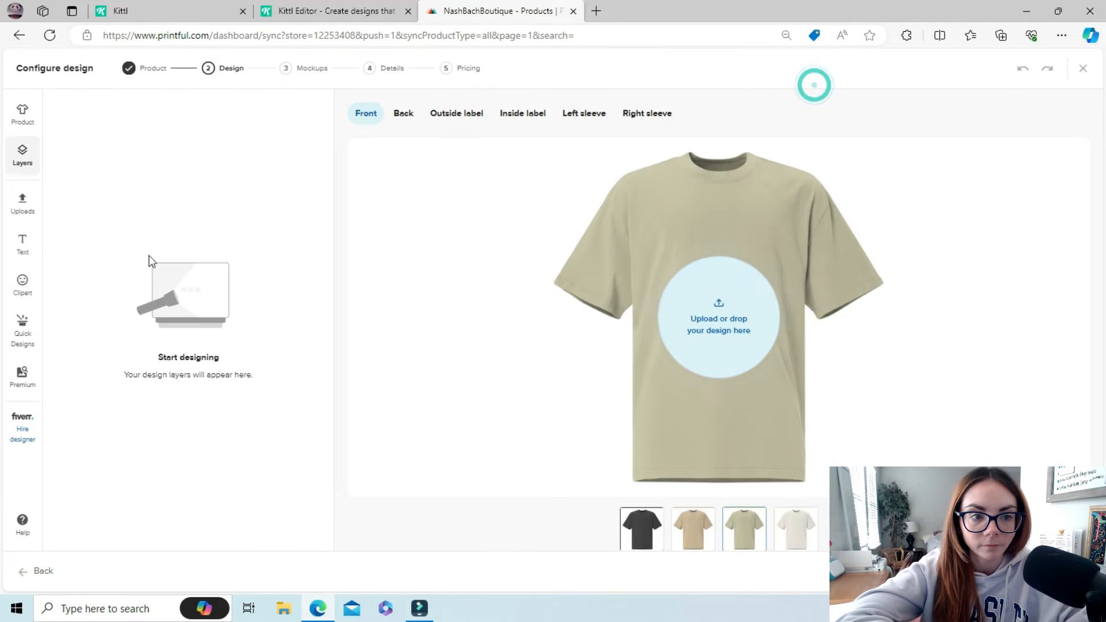
Try adding the text "hey there" to the front of the t-shirt, and delete it again.
{"action": "left_click", "coordinate": [24, 245]}
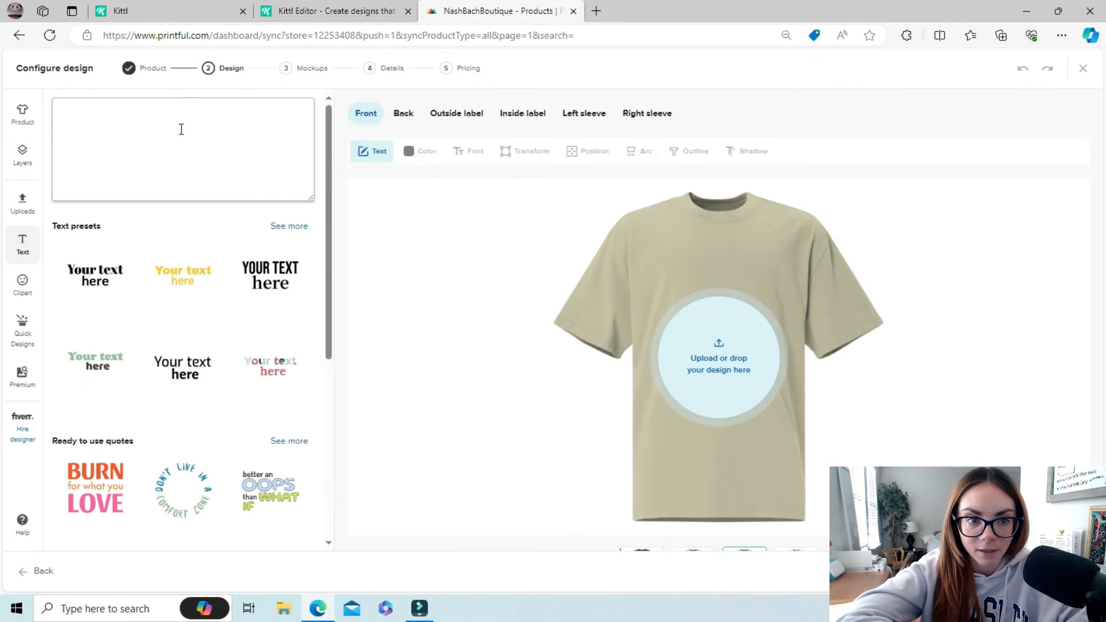
{"action": "left_click", "coordinate": [181, 129]}
{"action": "type", "text": "he"}
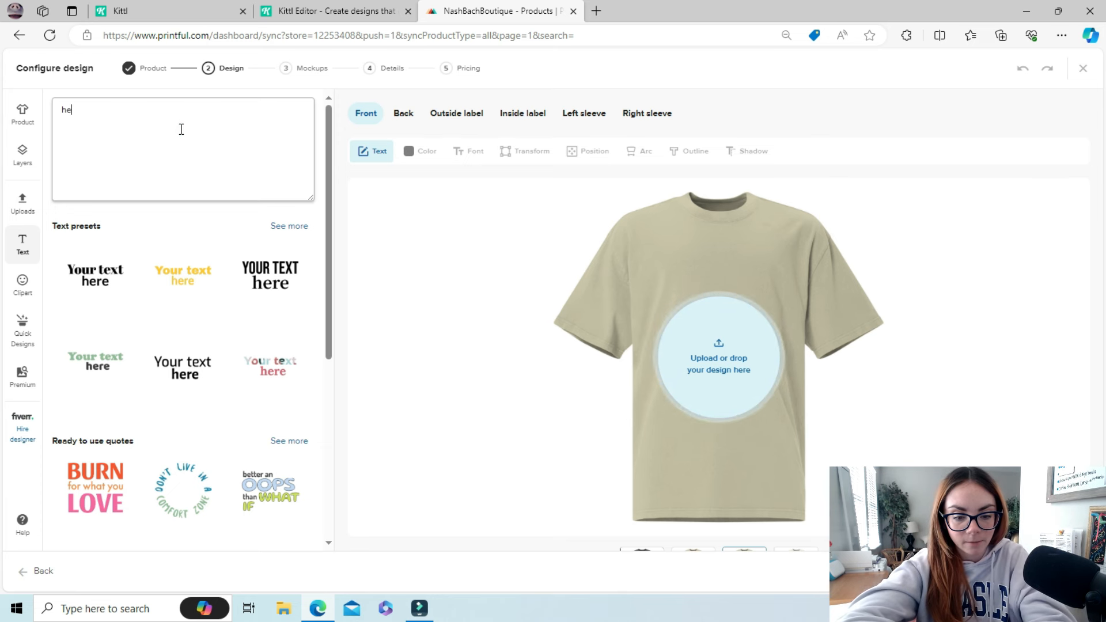
{"action": "type", "text": "y there"}
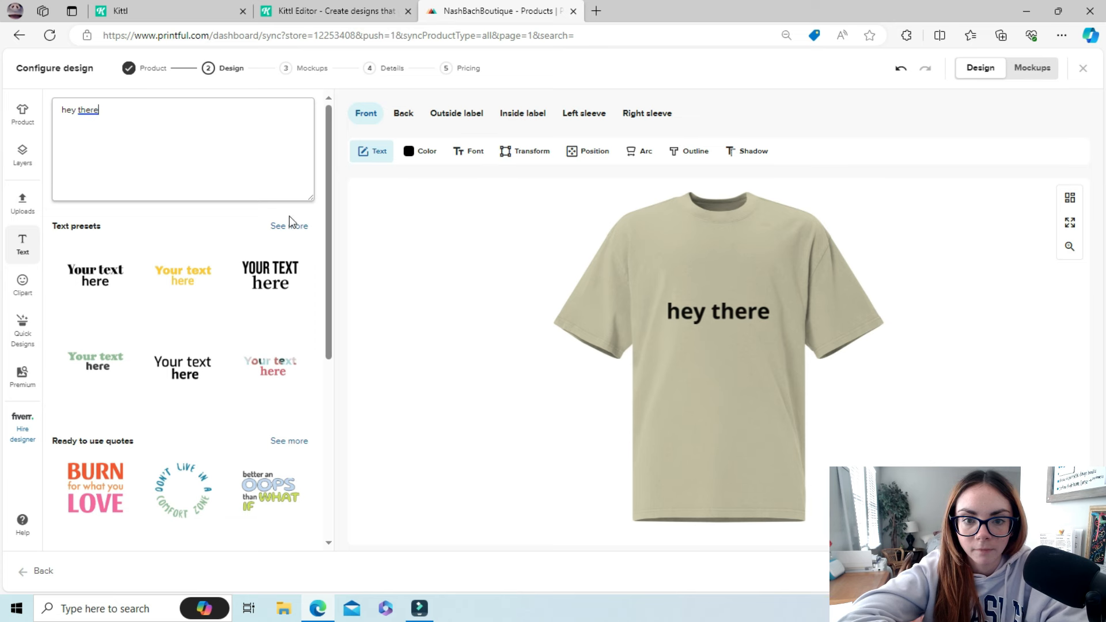
{"action": "mouse_move", "coordinate": [721, 314]}
{"action": "left_mouse_down"}
{"action": "mouse_move", "coordinate": [723, 249]}
{"action": "mouse_move", "coordinate": [719, 338]}
{"action": "mouse_move", "coordinate": [708, 237]}
{"action": "mouse_move", "coordinate": [712, 321]}
{"action": "left_mouse_up"}
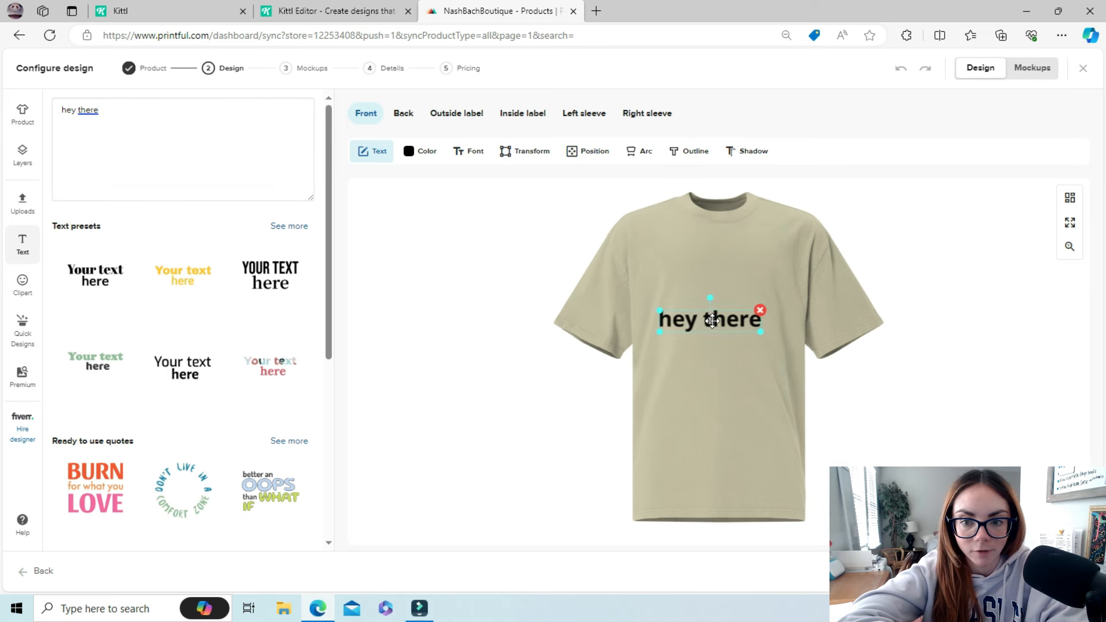
{"action": "left_click", "coordinate": [760, 311]}
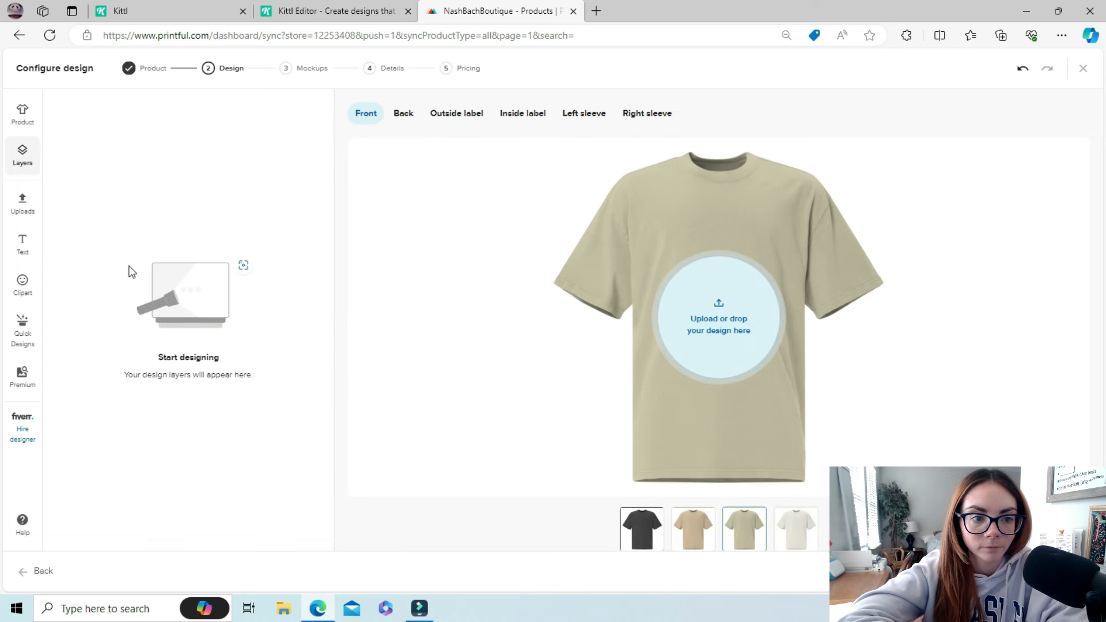
Browse the ready-made clipart collections available for the t-shirt design.
{"action": "left_click", "coordinate": [22, 285]}
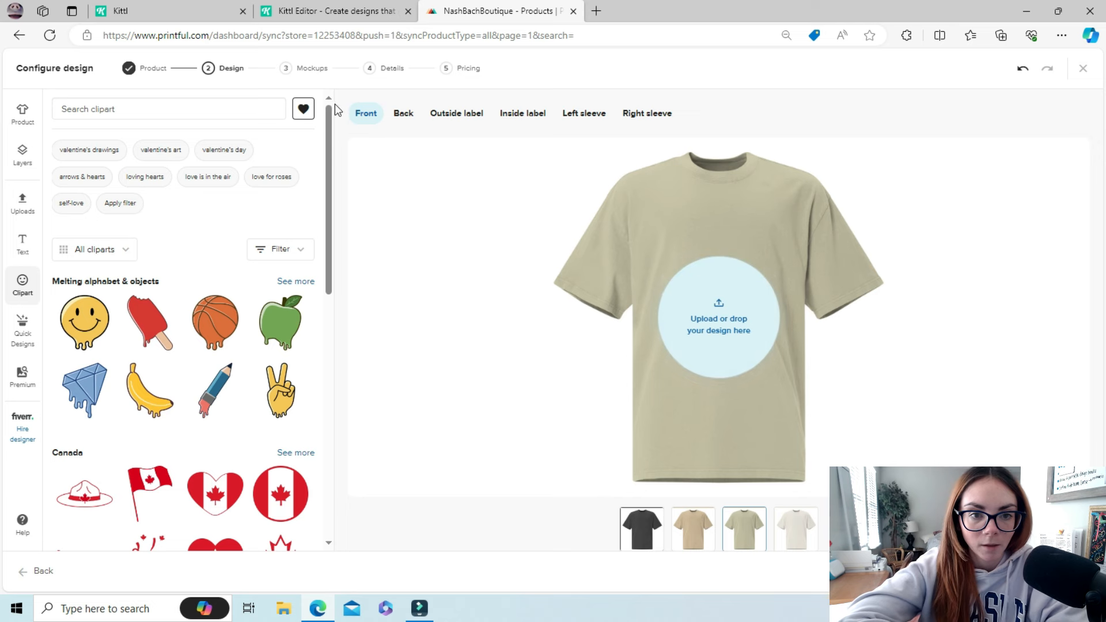
{"action": "left_click_drag", "start_coordinate": [331, 124], "coordinate": [333, 311]}
{"action": "scroll", "coordinate": [334, 331], "scroll_direction": "down", "scroll_amount": 5}
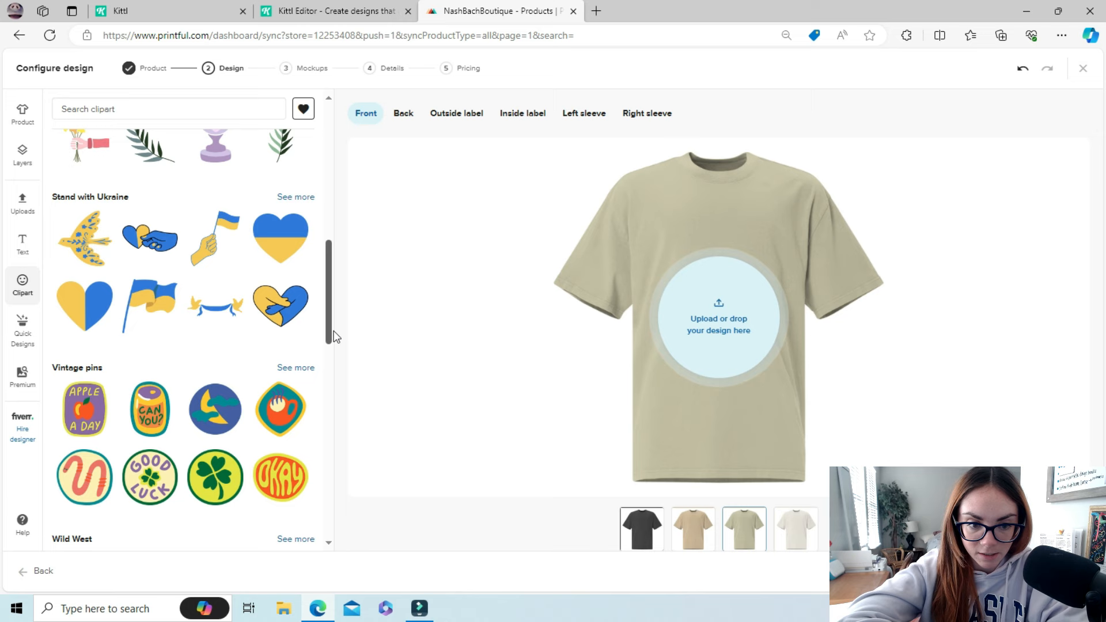
Look through the remaining clipart collections, from vintage pins and old school technology to trees, mandalas and waves.
{"action": "scroll", "coordinate": [328, 385], "scroll_direction": "down", "scroll_amount": 3}
{"action": "scroll", "coordinate": [327, 391], "scroll_direction": "down", "scroll_amount": 3}
{"action": "scroll", "coordinate": [338, 375], "scroll_direction": "up", "scroll_amount": 3}
{"action": "scroll", "coordinate": [338, 396], "scroll_direction": "down", "scroll_amount": 2}
{"action": "scroll", "coordinate": [338, 396], "scroll_direction": "down", "scroll_amount": 8}
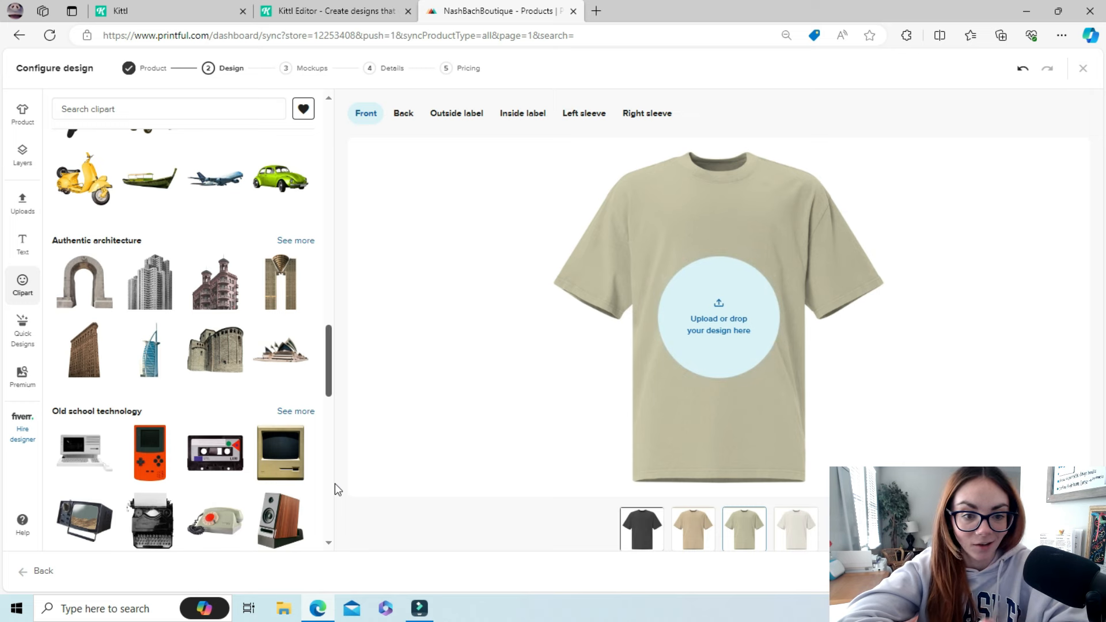
{"action": "scroll", "coordinate": [335, 483], "scroll_direction": "down", "scroll_amount": 7}
{"action": "scroll", "coordinate": [340, 569], "scroll_direction": "down", "scroll_amount": 8}
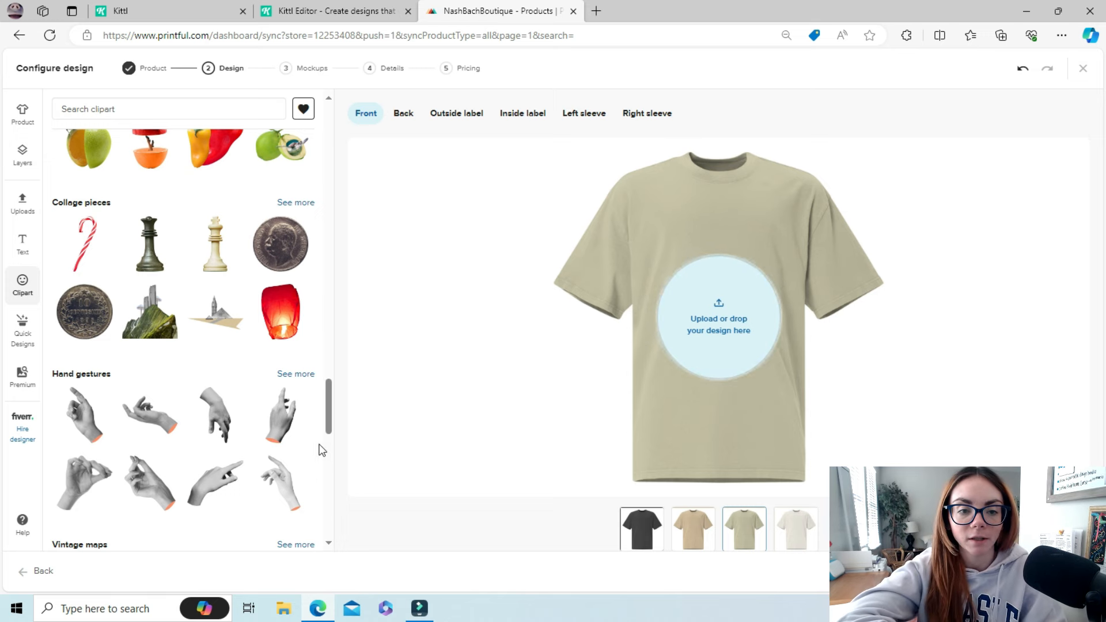
{"action": "left_click_drag", "start_coordinate": [330, 400], "coordinate": [330, 538]}
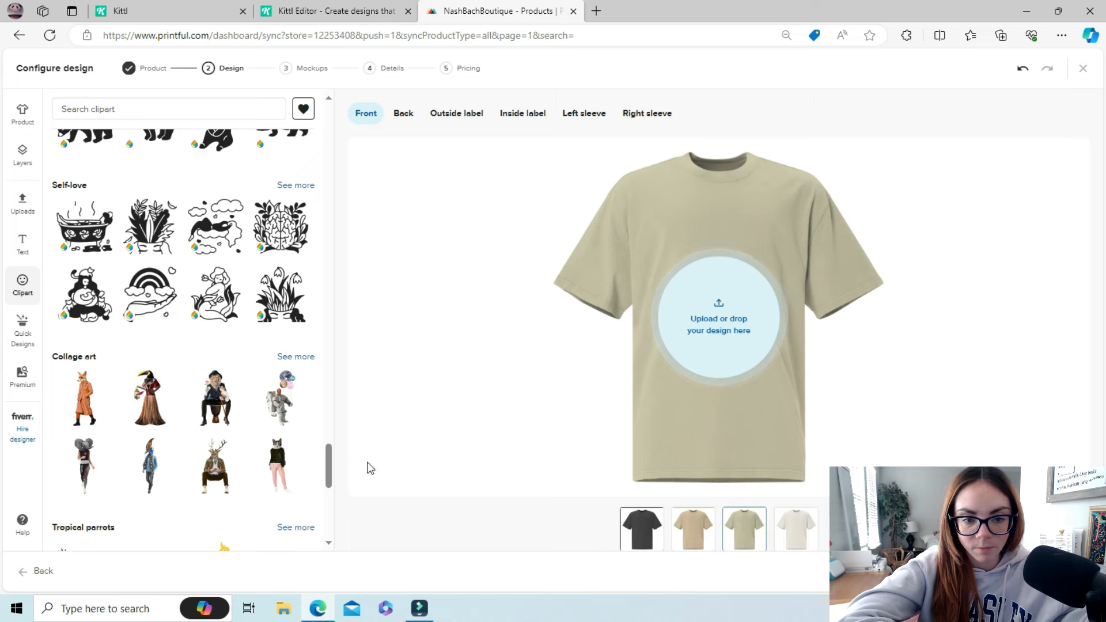
{"action": "scroll", "coordinate": [331, 461], "scroll_direction": "down", "scroll_amount": 15}
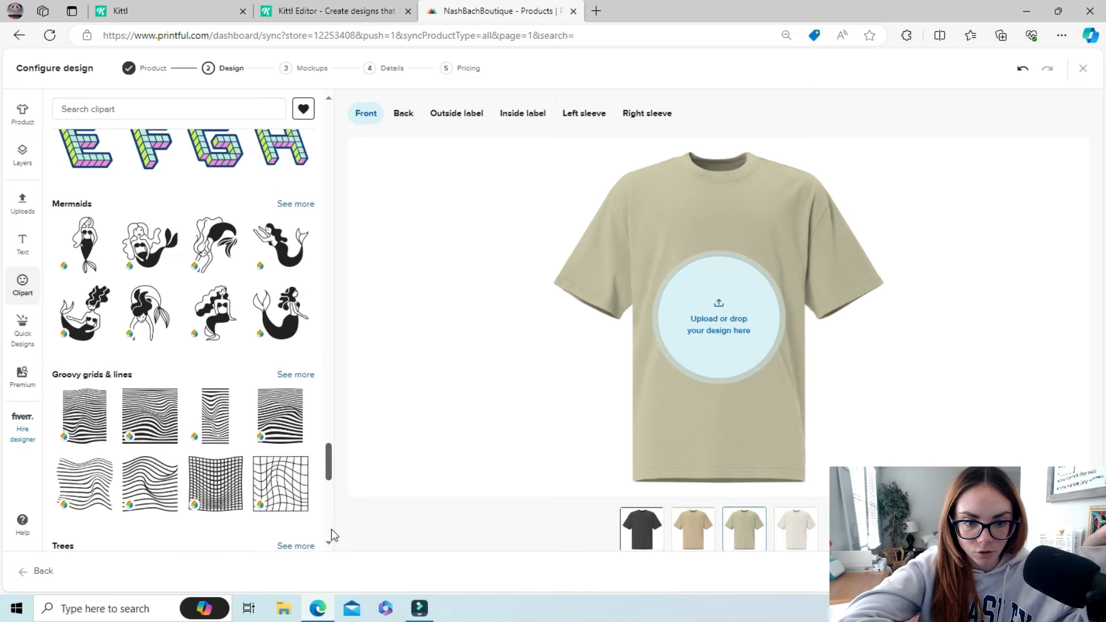
{"action": "mouse_move", "coordinate": [331, 538]}
{"action": "left_mouse_down"}
{"action": "mouse_move", "coordinate": [338, 477]}
{"action": "mouse_move", "coordinate": [341, 552]}
{"action": "left_mouse_up"}
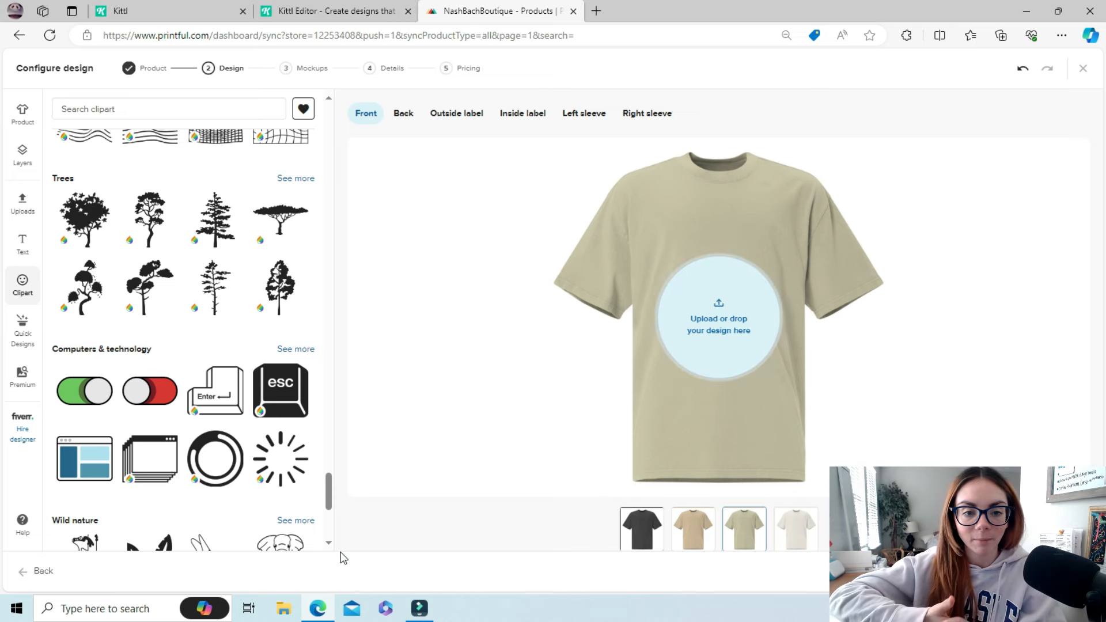
{"action": "scroll", "coordinate": [328, 556], "scroll_direction": "down", "scroll_amount": 15}
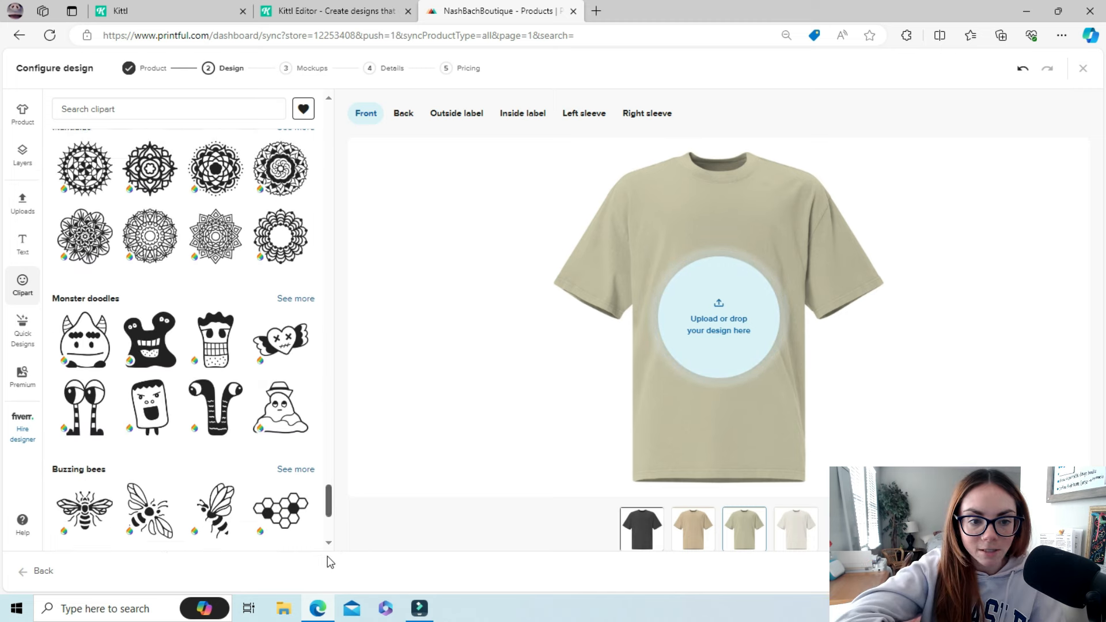
{"action": "scroll", "coordinate": [327, 573], "scroll_direction": "down", "scroll_amount": 4}
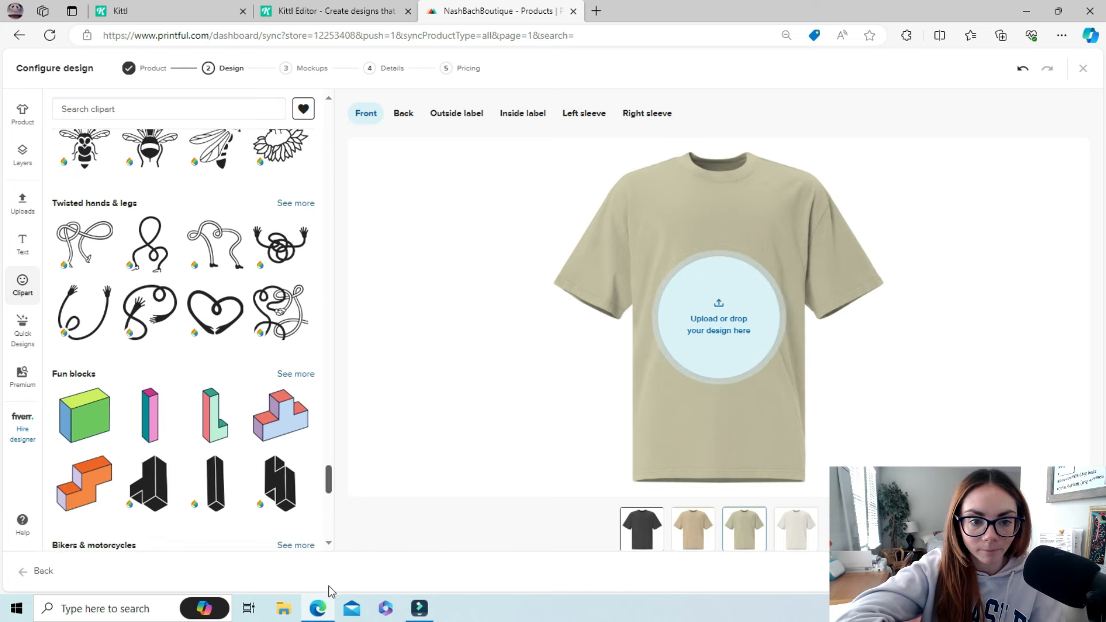
{"action": "scroll", "coordinate": [330, 591], "scroll_direction": "down", "scroll_amount": 10}
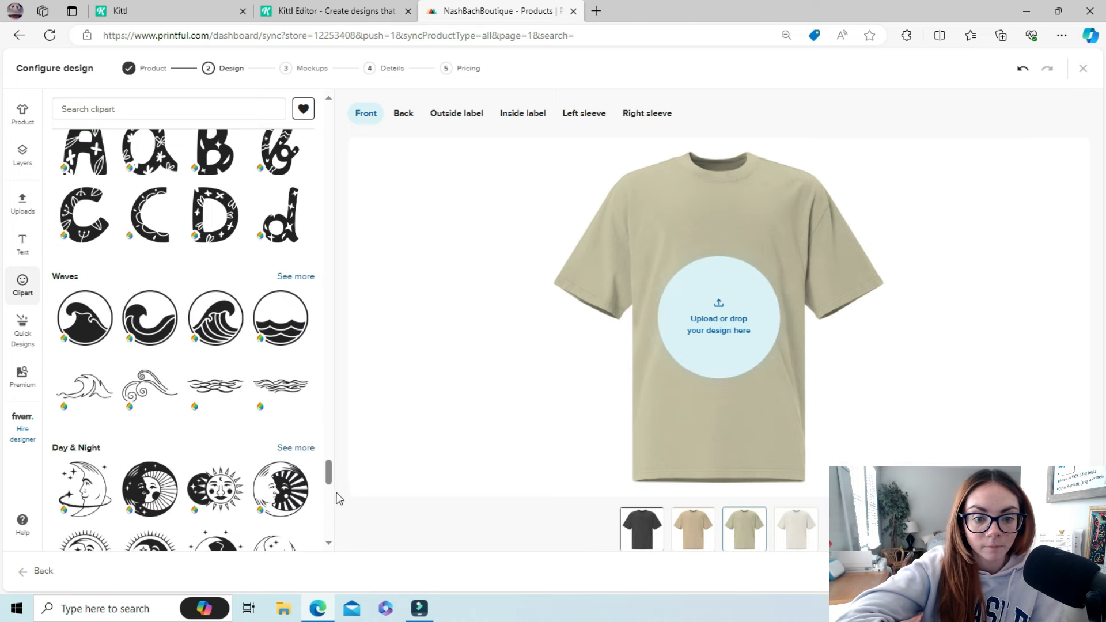
{"action": "left_click_drag", "start_coordinate": [328, 470], "coordinate": [332, 535]}
Try adding the red Colorful fish 3 clipart to the t-shirt front, enlarged to about 20.89 by 7.59, and remove it again.
{"action": "left_click", "coordinate": [213, 216]}
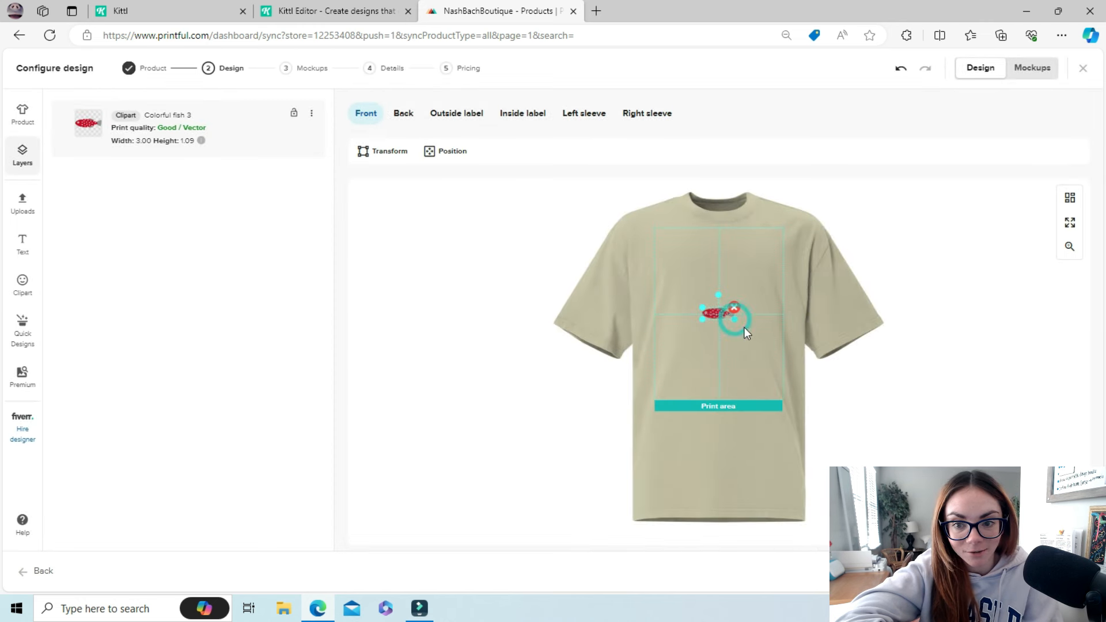
{"action": "left_click_drag", "start_coordinate": [735, 319], "coordinate": [830, 354]}
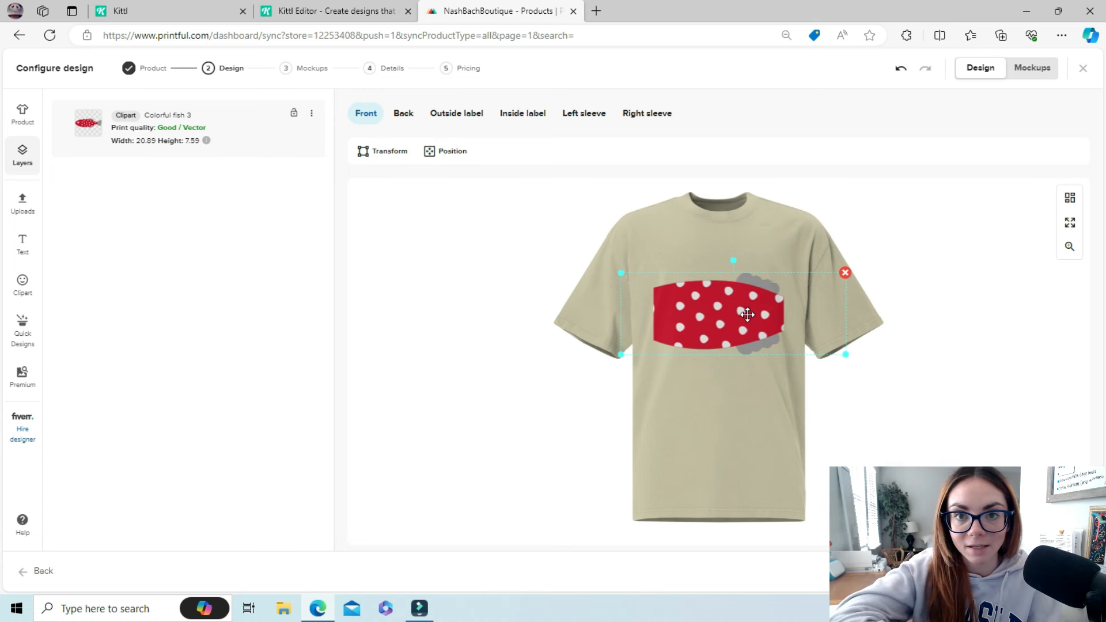
{"action": "left_click", "coordinate": [845, 273]}
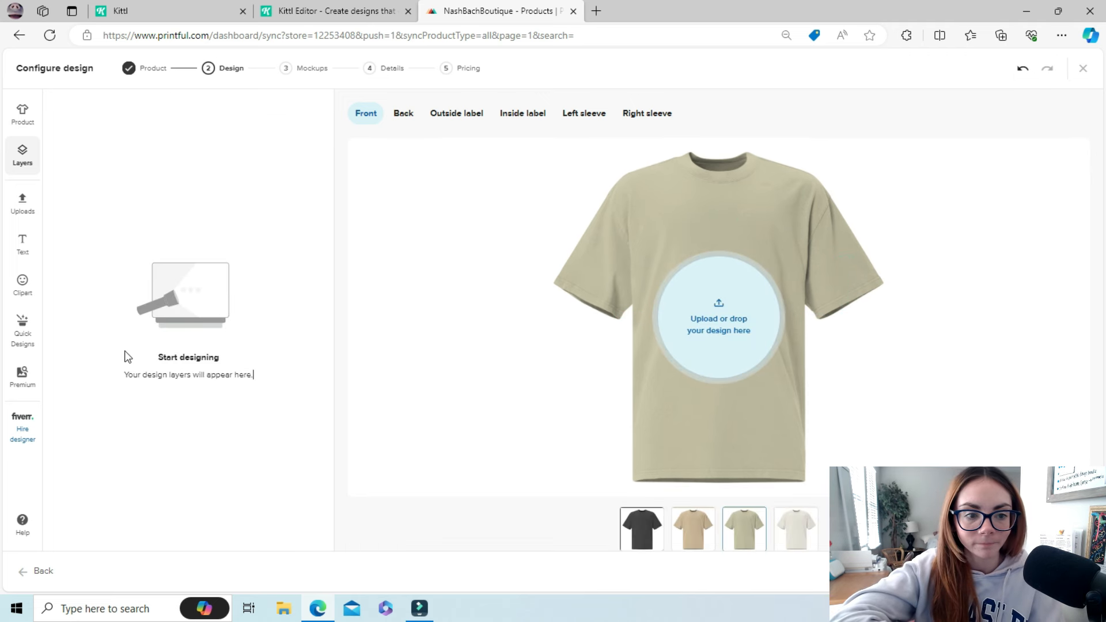
Look over the quick designs and the premium collection's stock images, vector graphics and patterns.
{"action": "left_click", "coordinate": [23, 330]}
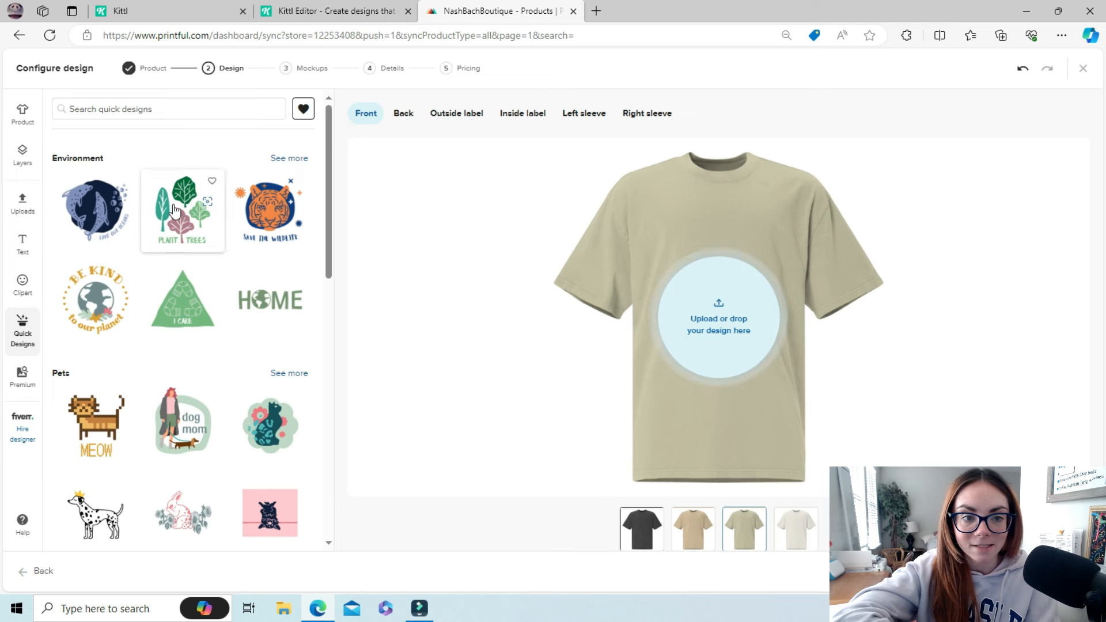
{"action": "left_click_drag", "start_coordinate": [327, 157], "coordinate": [353, 109]}
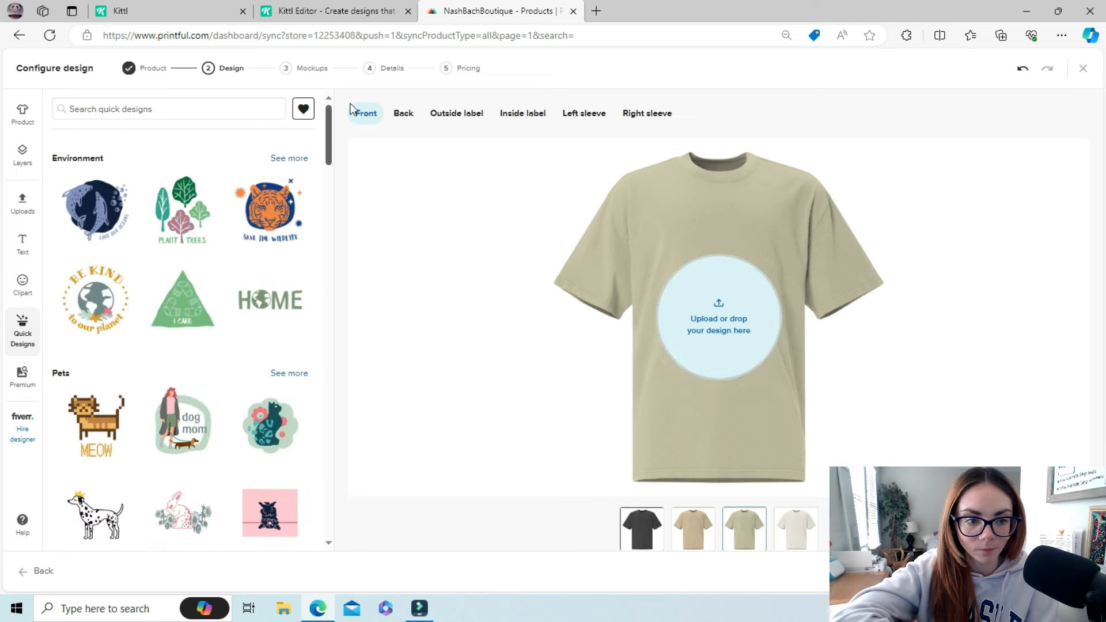
{"action": "left_click", "coordinate": [21, 379]}
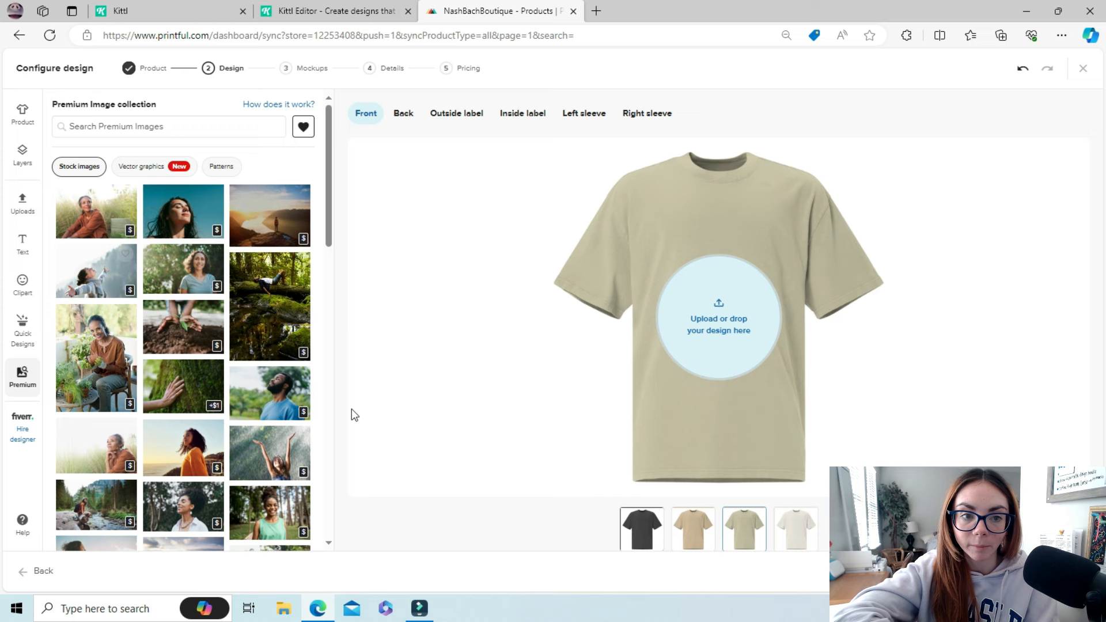
{"action": "left_click", "coordinate": [154, 170]}
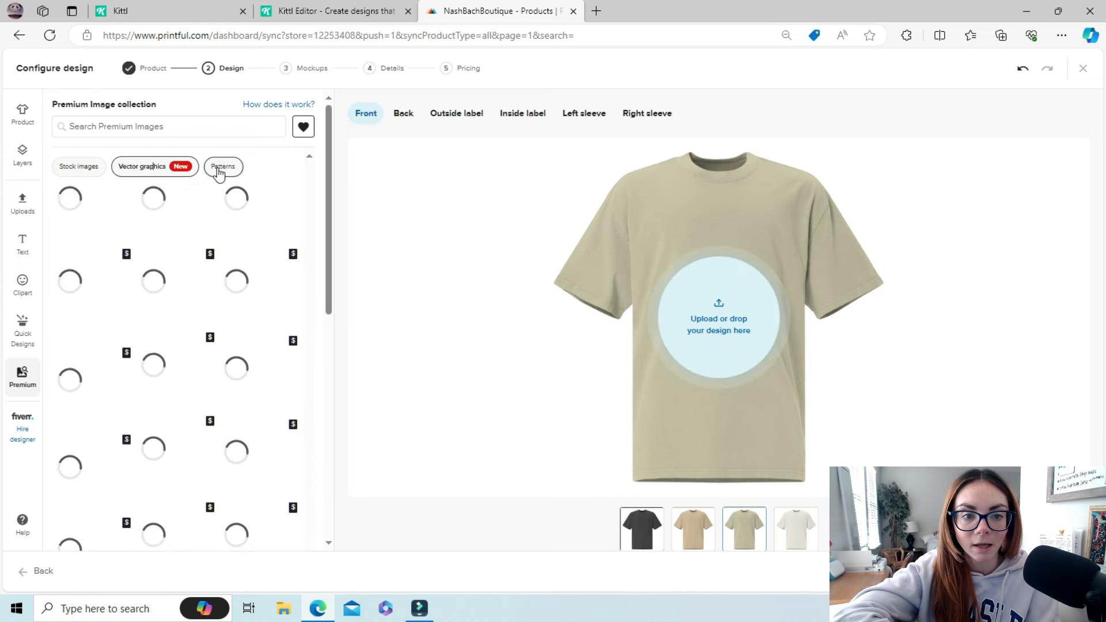
{"action": "left_click", "coordinate": [220, 170]}
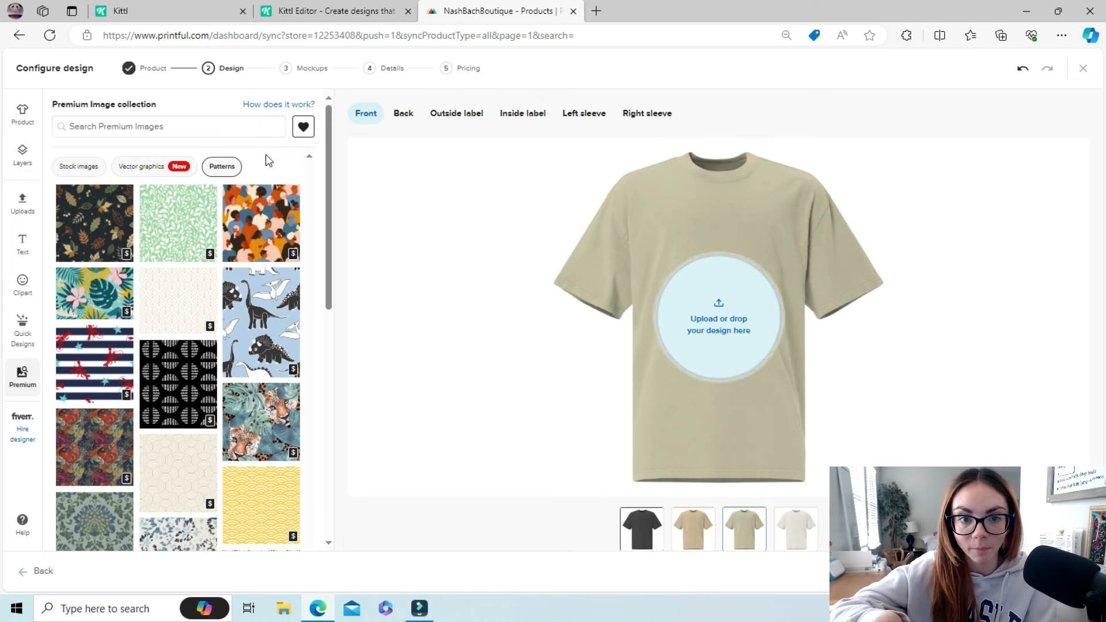
Open the Fiverr designer-hiring offer to examine it, and close its page again.
{"action": "left_click", "coordinate": [23, 436]}
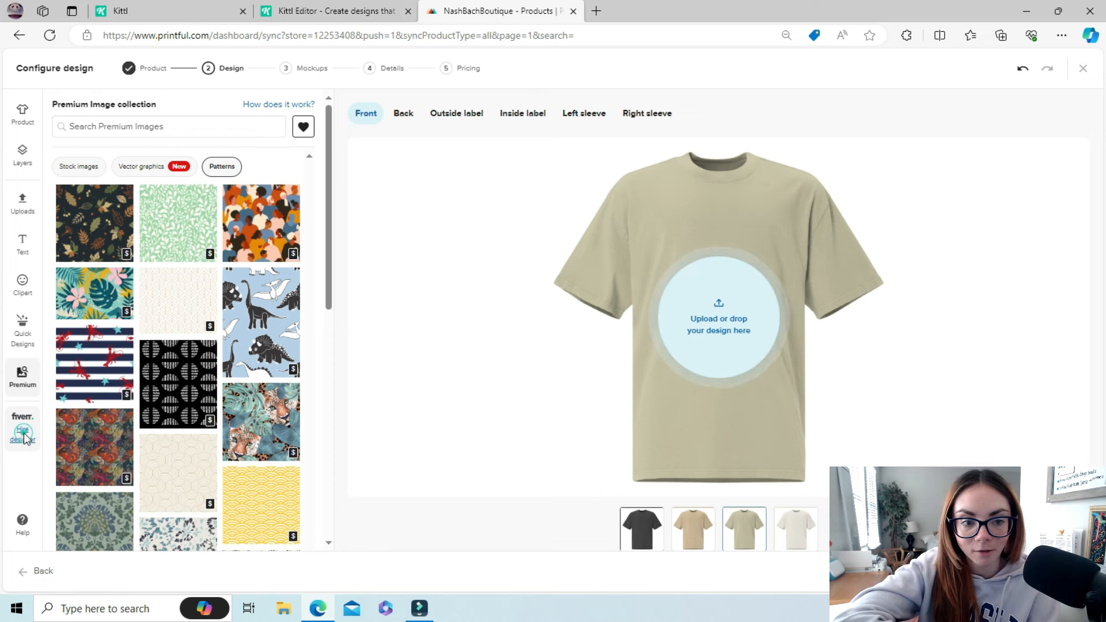
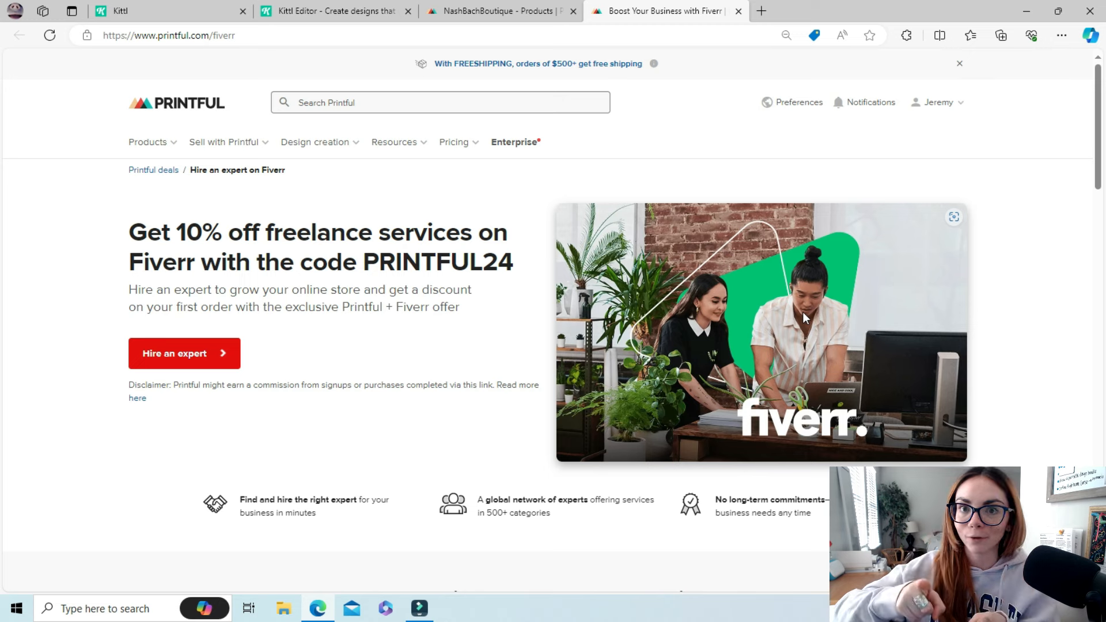
{"action": "key", "text": "ctrl+w"}
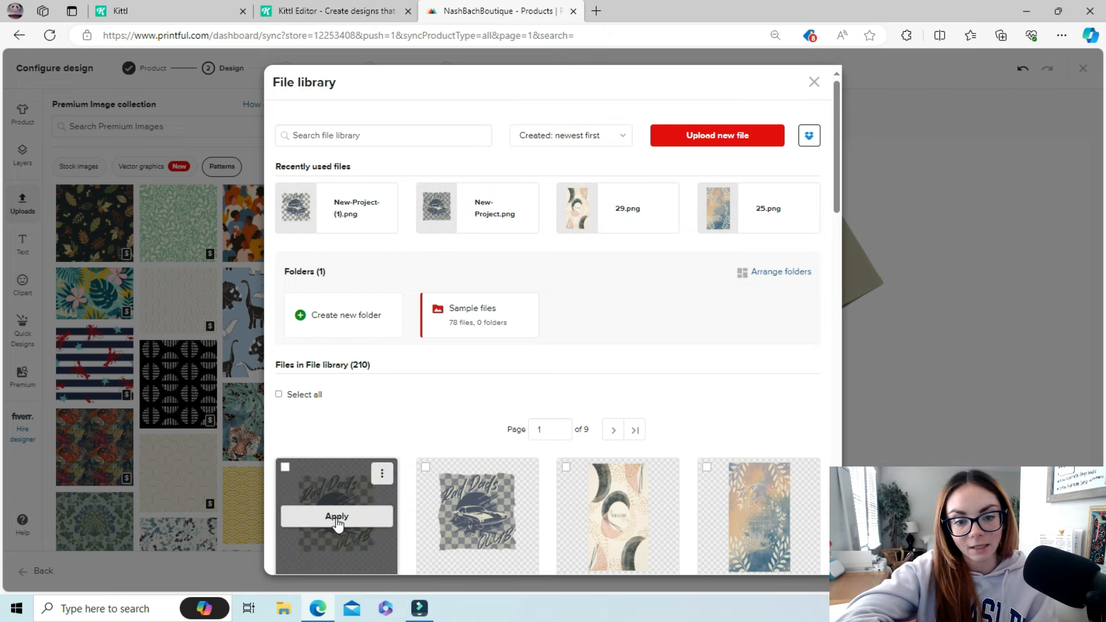
Apply New-Project-(1).png from the file library to the t-shirt front and move the design slightly lower.
{"action": "left_click", "coordinate": [337, 517]}
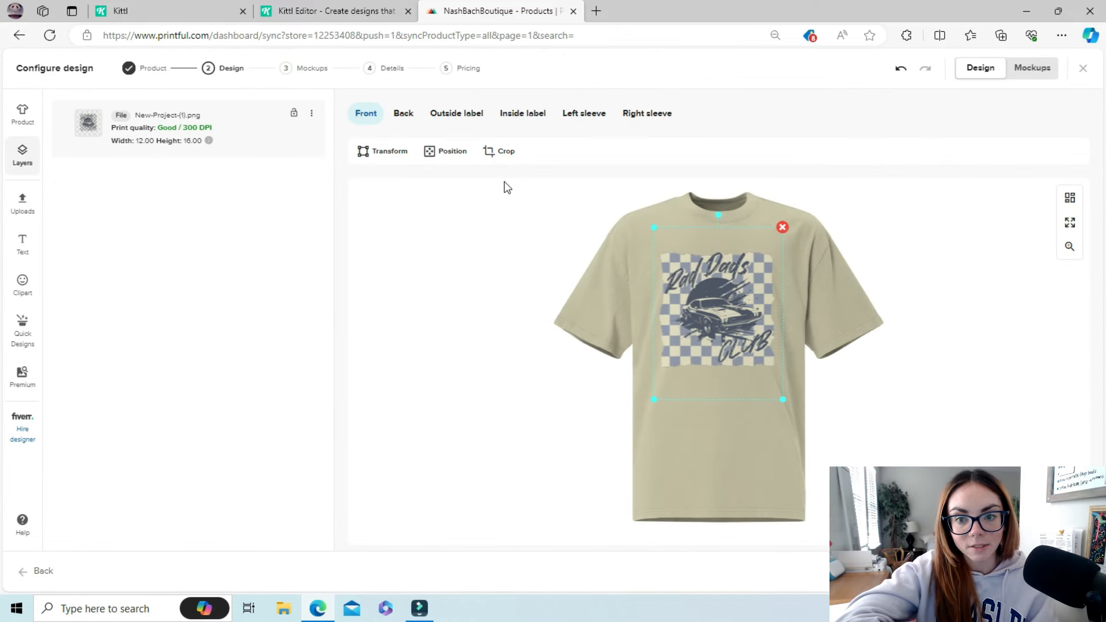
{"action": "left_click_drag", "start_coordinate": [728, 315], "coordinate": [730, 327]}
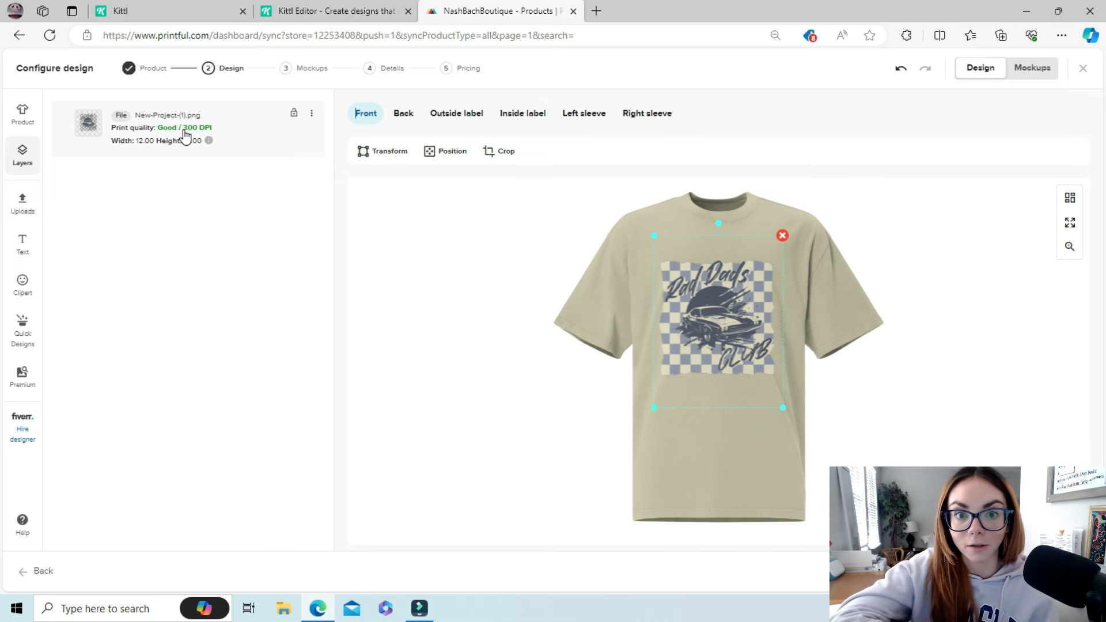
{"action": "mouse_move", "coordinate": [733, 349]}
{"action": "left_mouse_down"}
{"action": "mouse_move", "coordinate": [732, 362]}
{"action": "mouse_move", "coordinate": [741, 344]}
{"action": "left_mouse_up"}
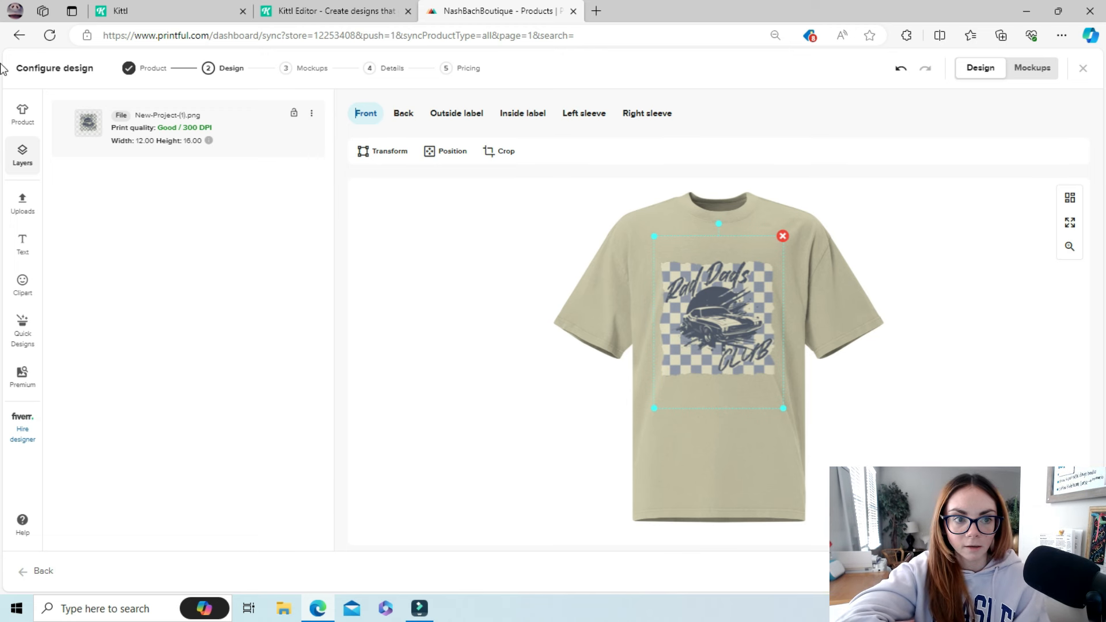
Deselect the tan color among the t-shirt's color variants.
{"action": "left_click", "coordinate": [24, 115]}
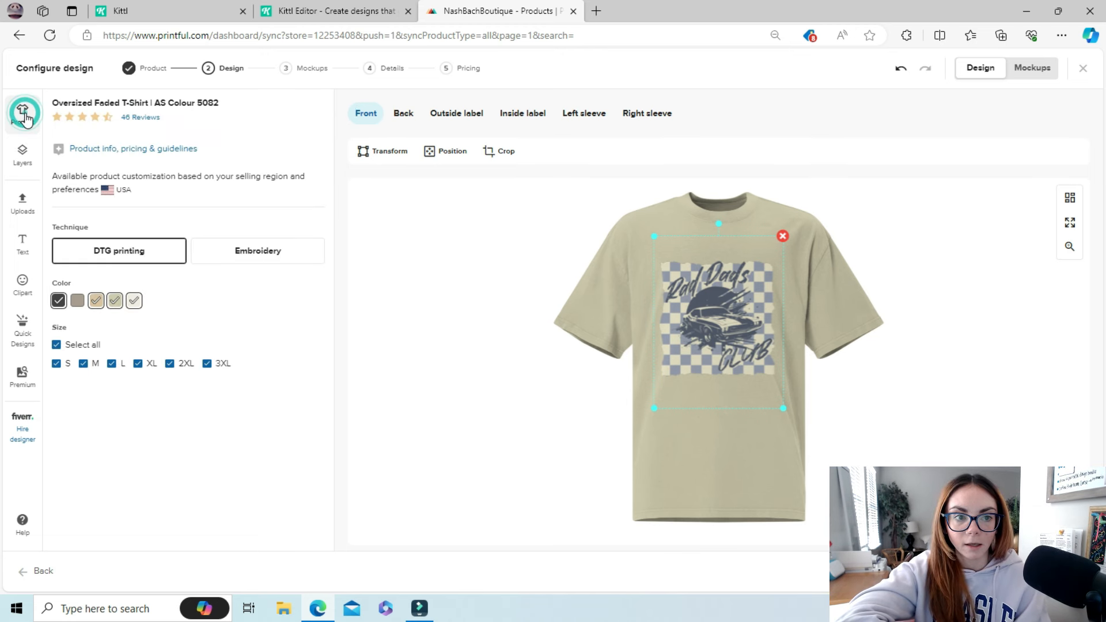
{"action": "left_click", "coordinate": [97, 302]}
{"action": "left_click", "coordinate": [97, 301]}
{"action": "left_click", "coordinate": [97, 301]}
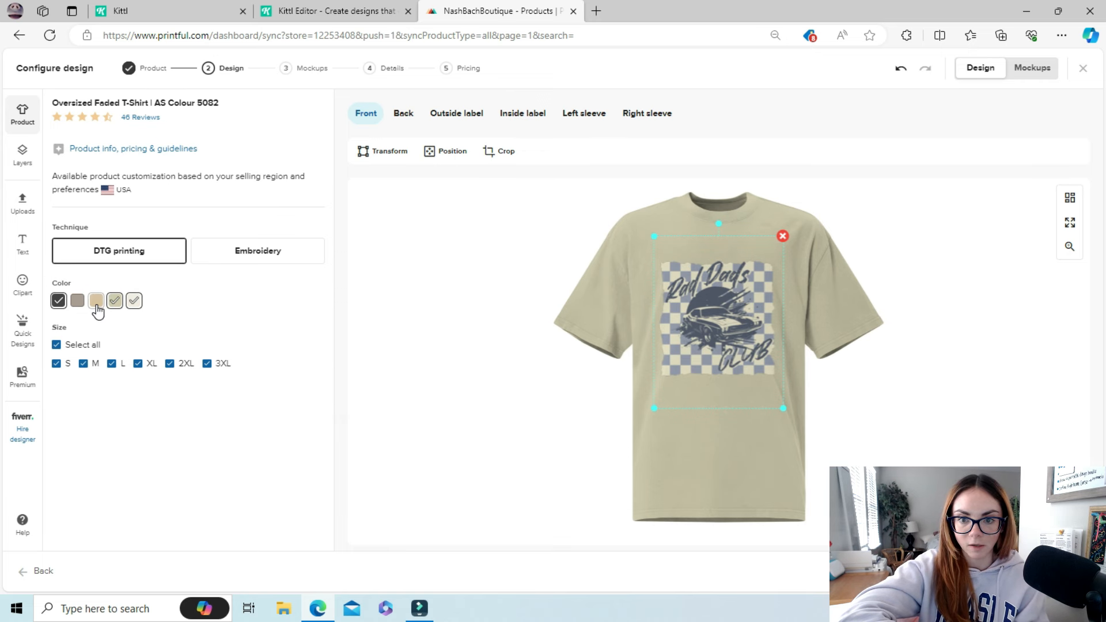
{"action": "left_click", "coordinate": [134, 301]}
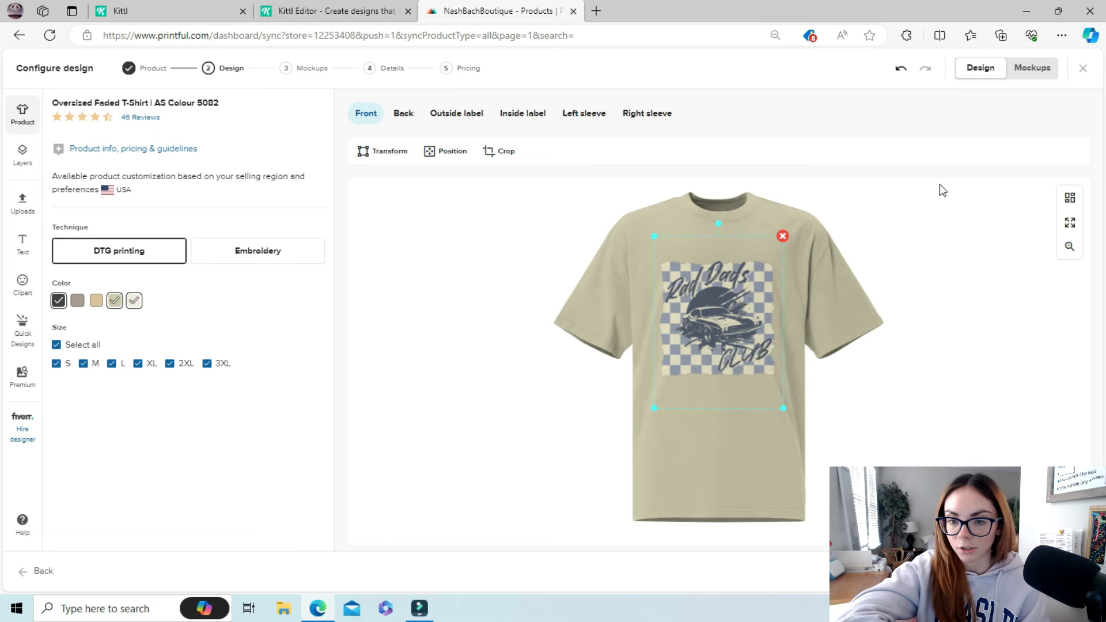
Preview the front and back mockups of the dark t-shirt, and return to the design view.
{"action": "left_click", "coordinate": [1031, 68]}
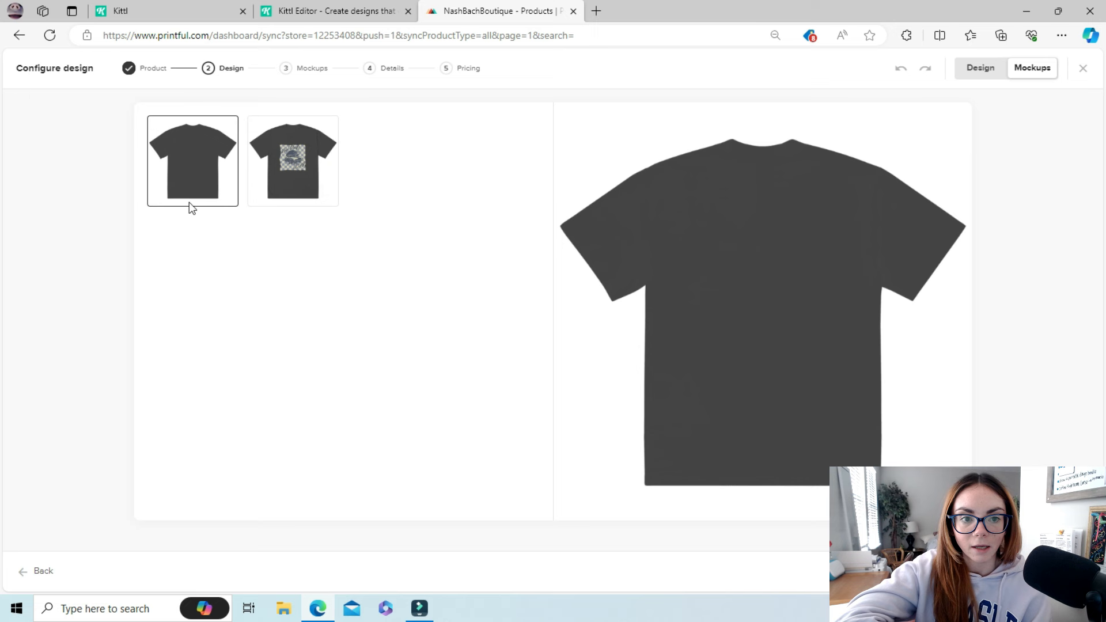
{"action": "left_click", "coordinate": [307, 174]}
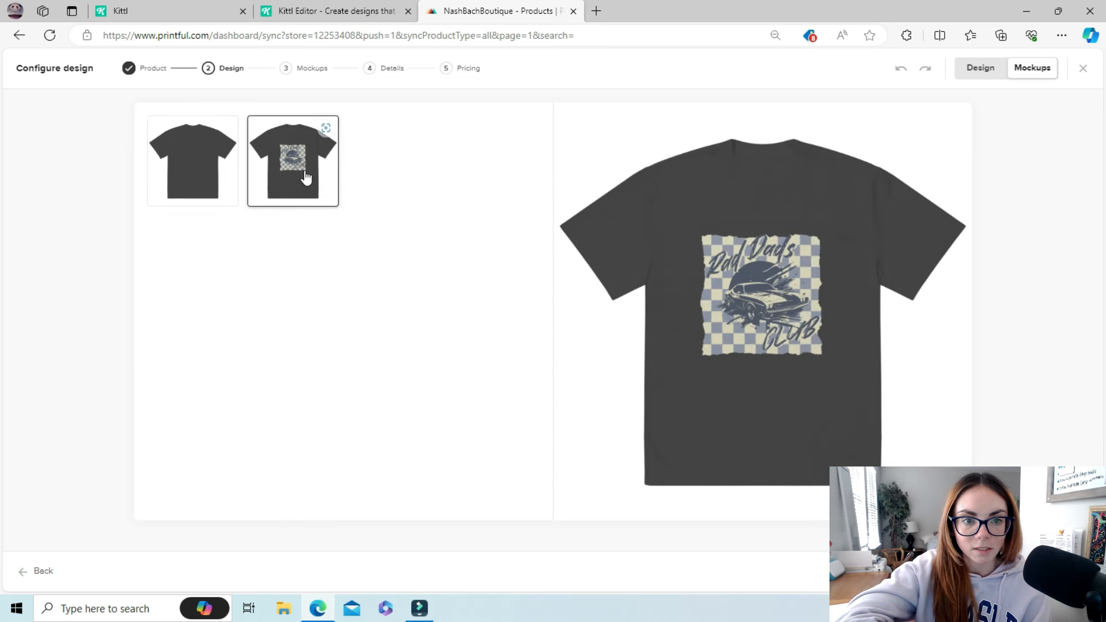
{"action": "left_click", "coordinate": [190, 170]}
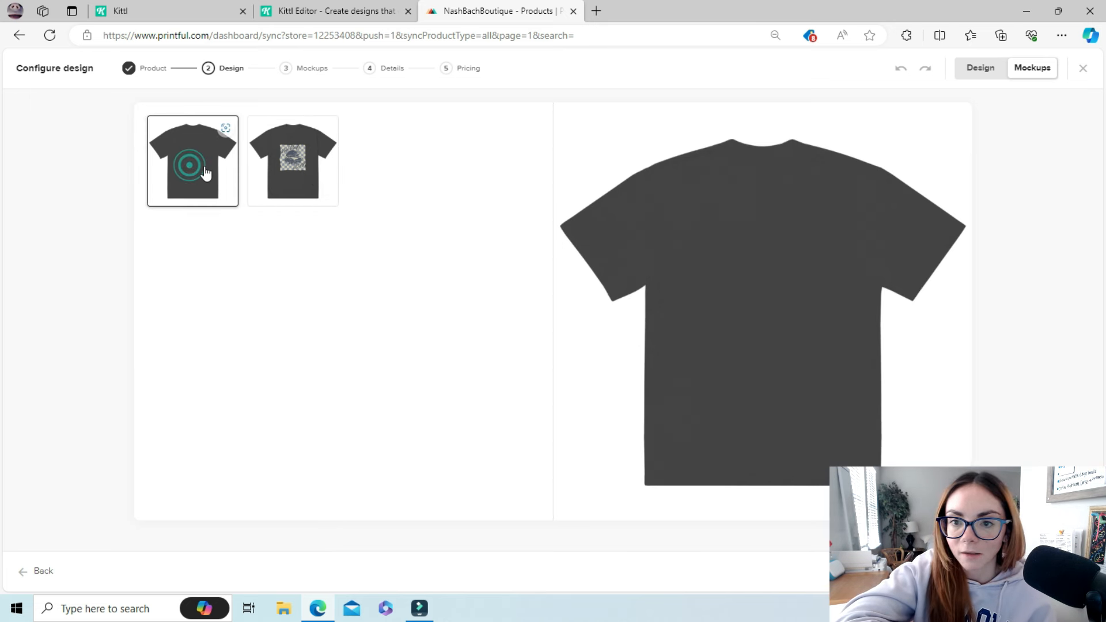
{"action": "left_click", "coordinate": [315, 171]}
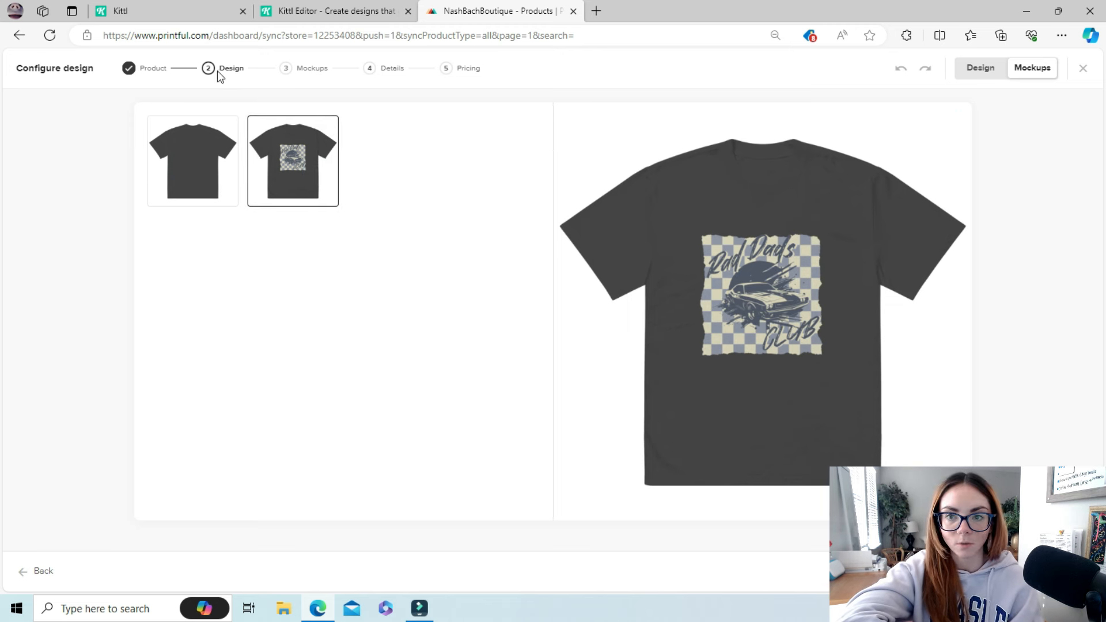
{"action": "left_click", "coordinate": [981, 70]}
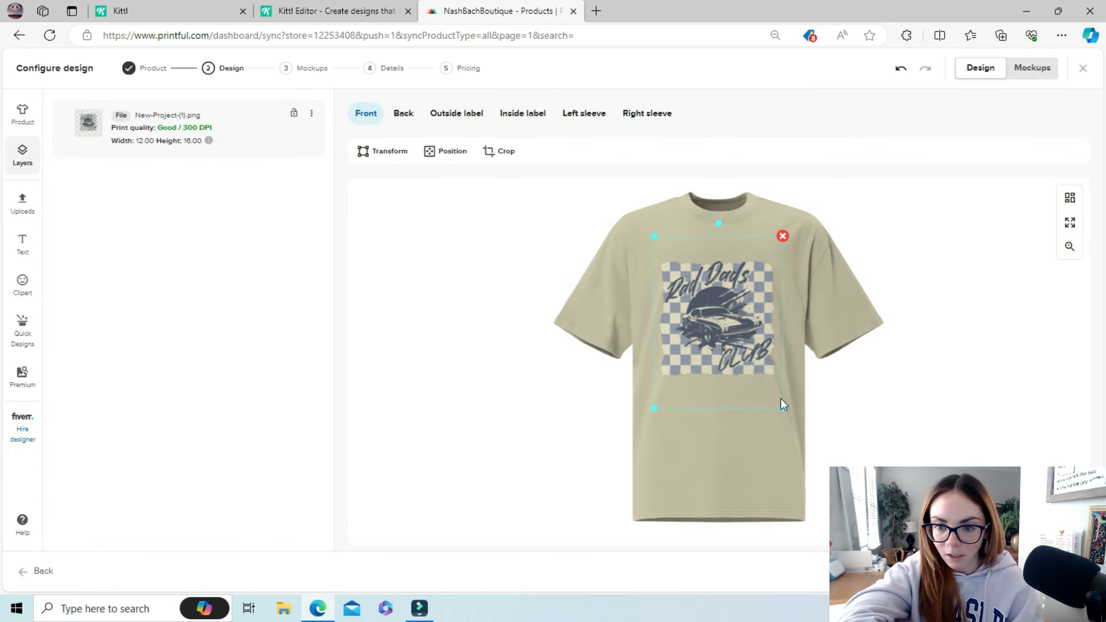
Enlarge the Rad Dads Club design to about 12.75 wide by 17.01 high and move it slightly up.
{"action": "left_click_drag", "start_coordinate": [783, 410], "coordinate": [788, 413]}
{"action": "left_click_drag", "start_coordinate": [753, 379], "coordinate": [754, 374]}
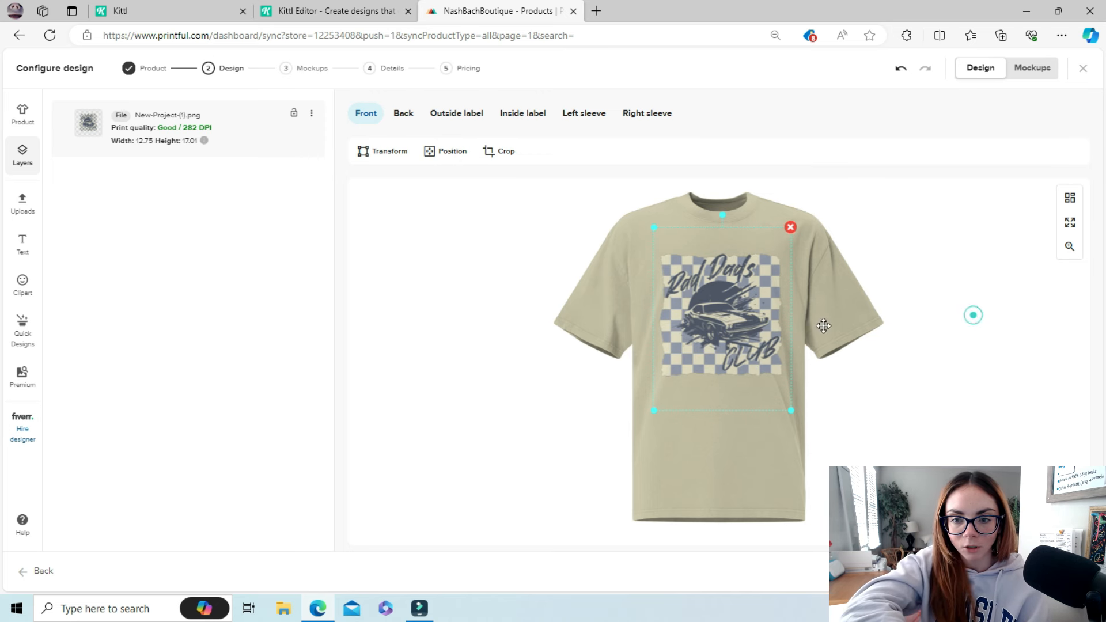
{"action": "left_click_drag", "start_coordinate": [707, 328], "coordinate": [705, 329]}
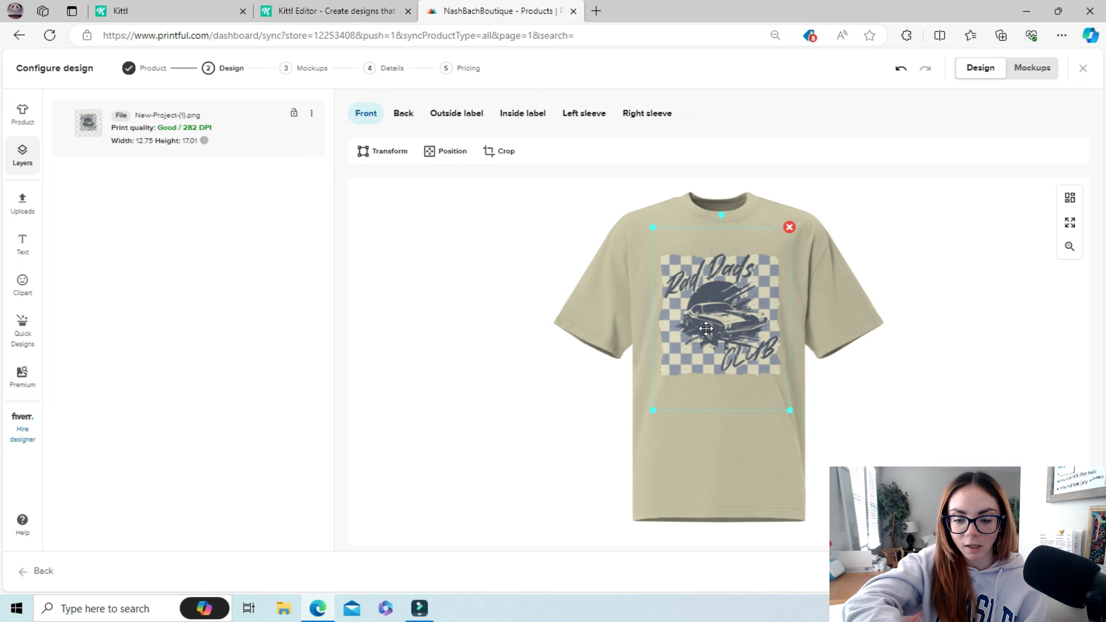
{"action": "key", "text": "ctrl+z"}
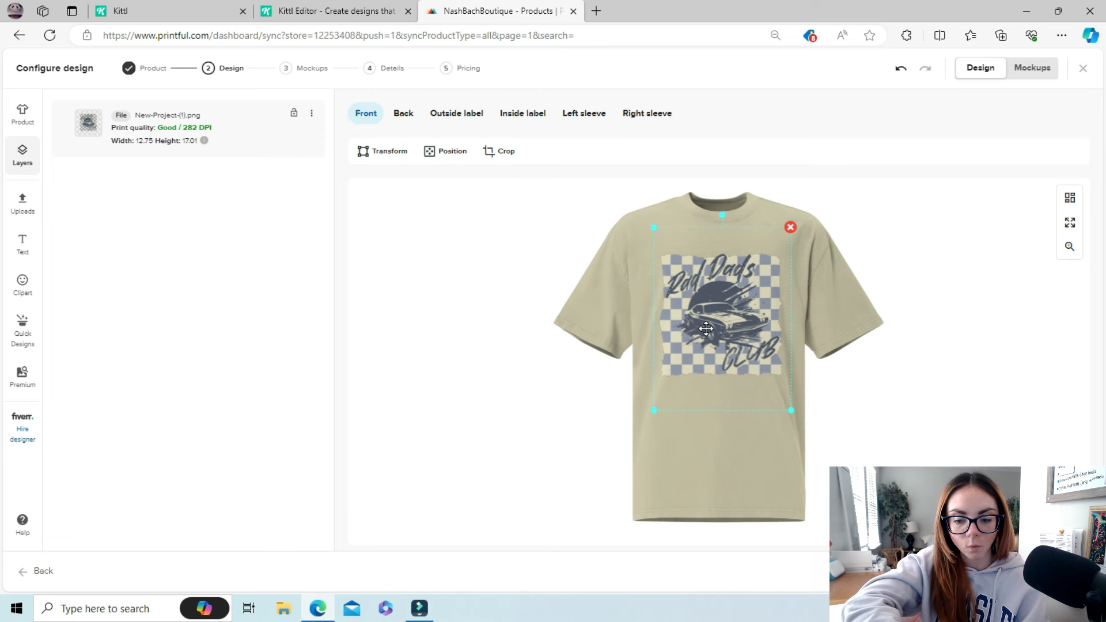
{"action": "key", "text": "ctrl+z"}
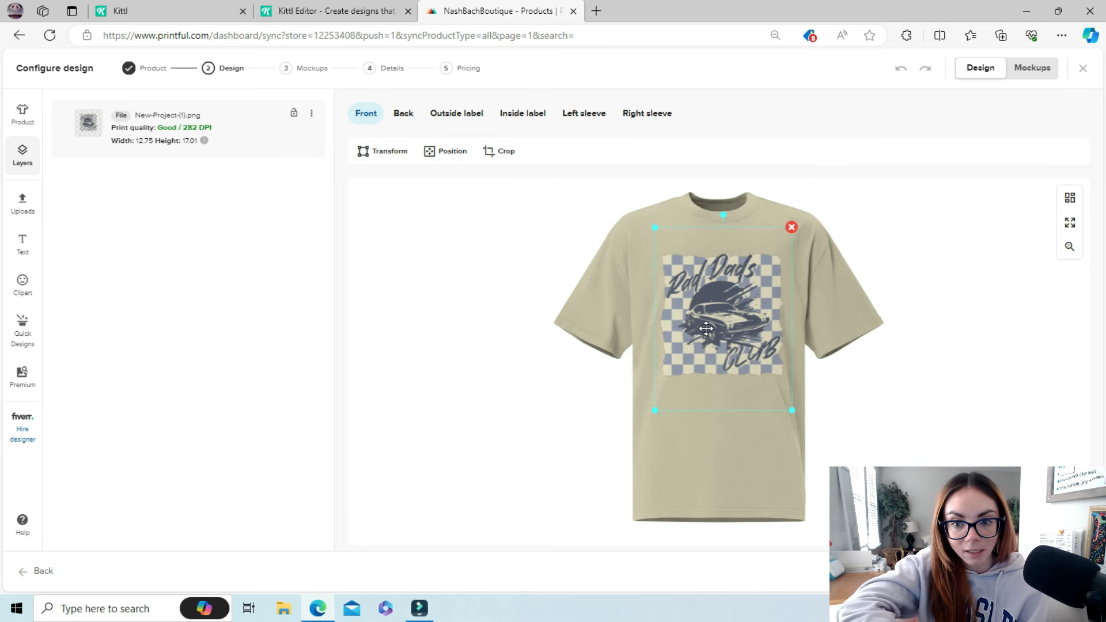
Nudge the enlarged Rad Dads Club design slightly to the left on the t-shirt front.
{"action": "left_click_drag", "start_coordinate": [706, 329], "coordinate": [705, 328]}
{"action": "key", "text": "Left"}
{"action": "key", "text": "Right"}
{"action": "key", "text": "Left"}
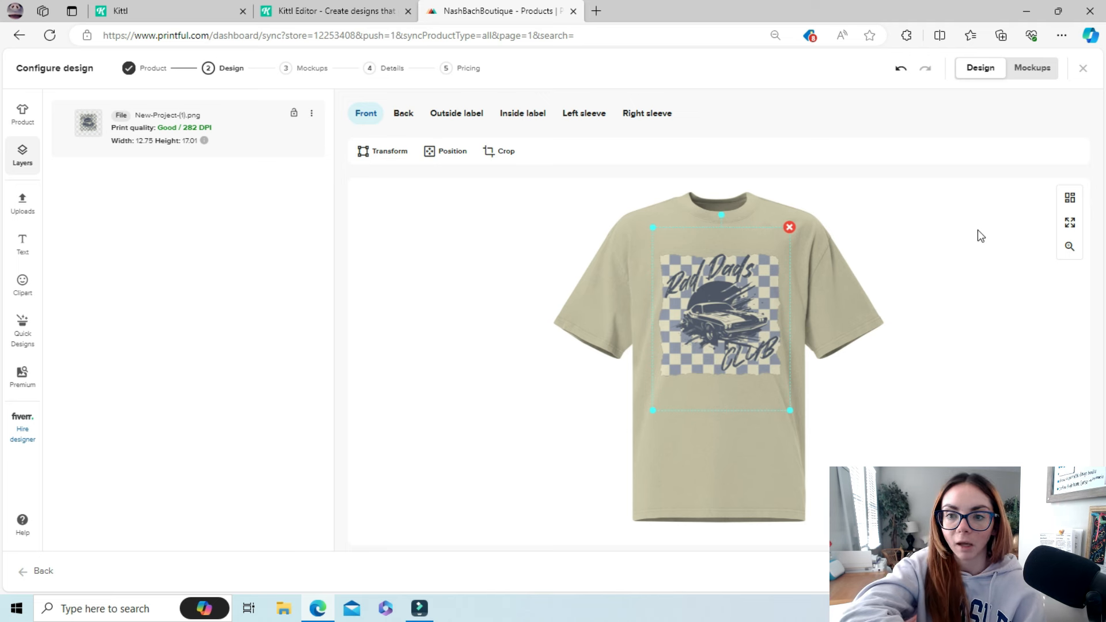
Preview the dark t-shirt's front mockup, and continue to the selection of basic mockups.
{"action": "left_click", "coordinate": [1029, 68]}
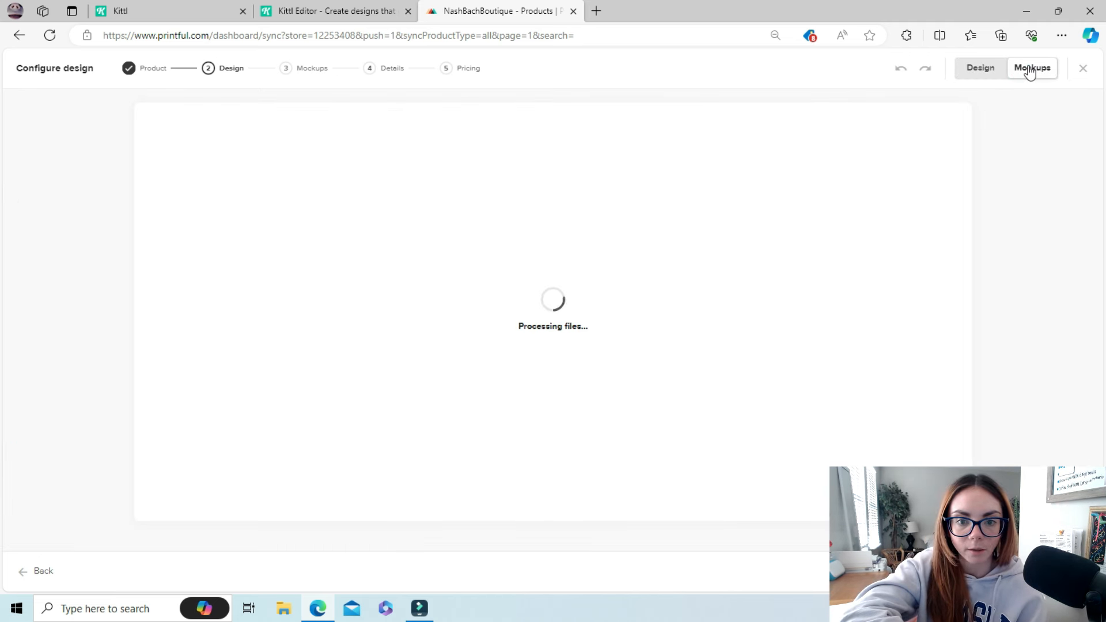
{"action": "left_click", "coordinate": [306, 167]}
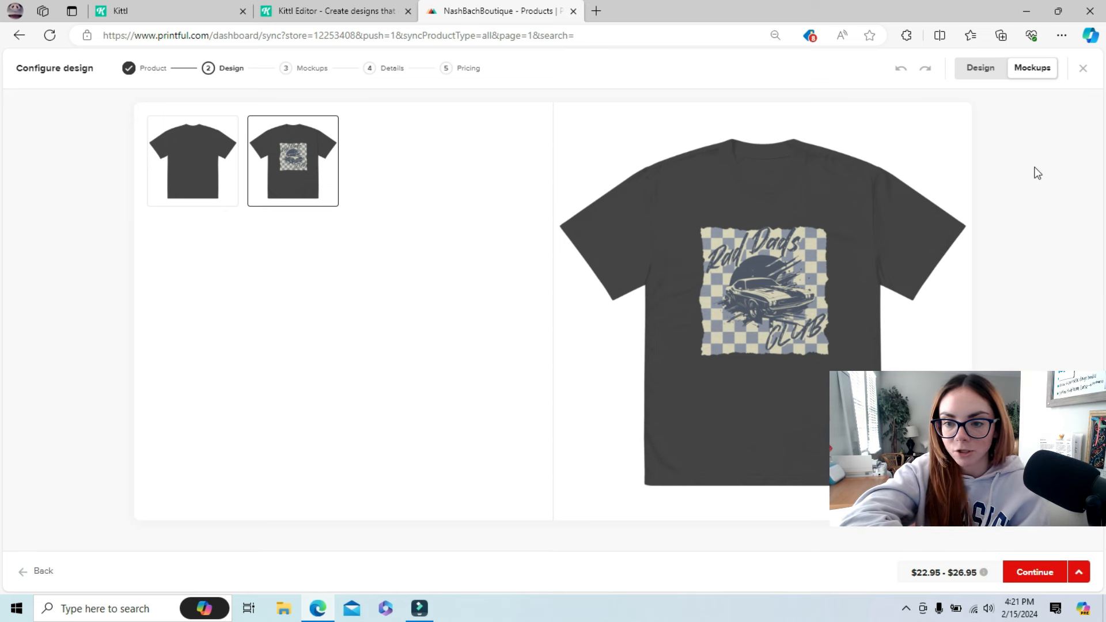
{"action": "left_click", "coordinate": [1031, 576]}
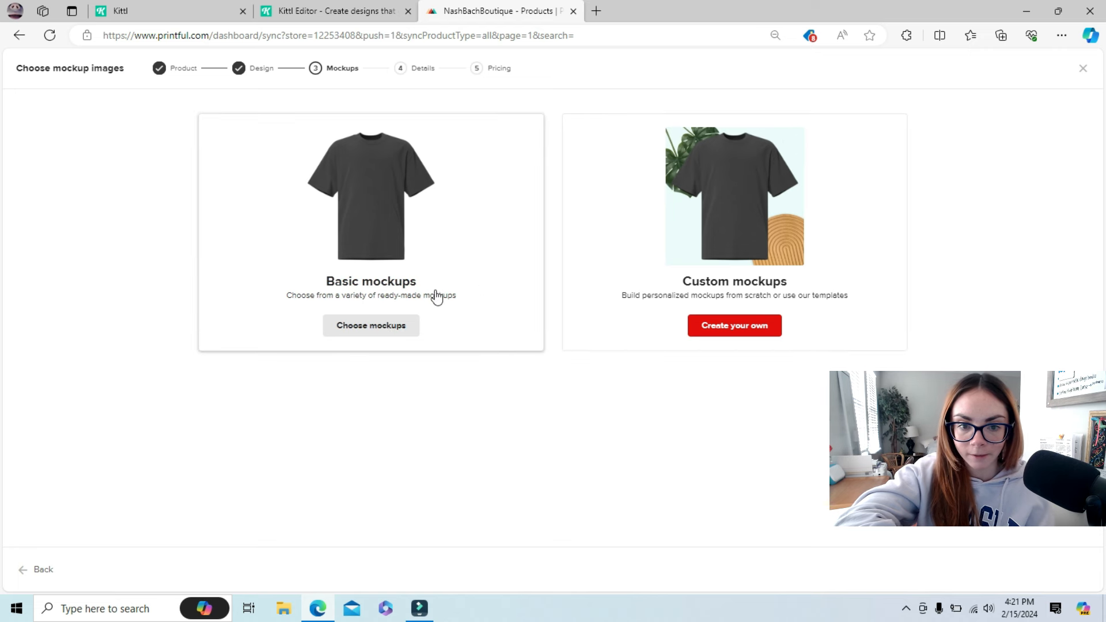
{"action": "left_click", "coordinate": [359, 333]}
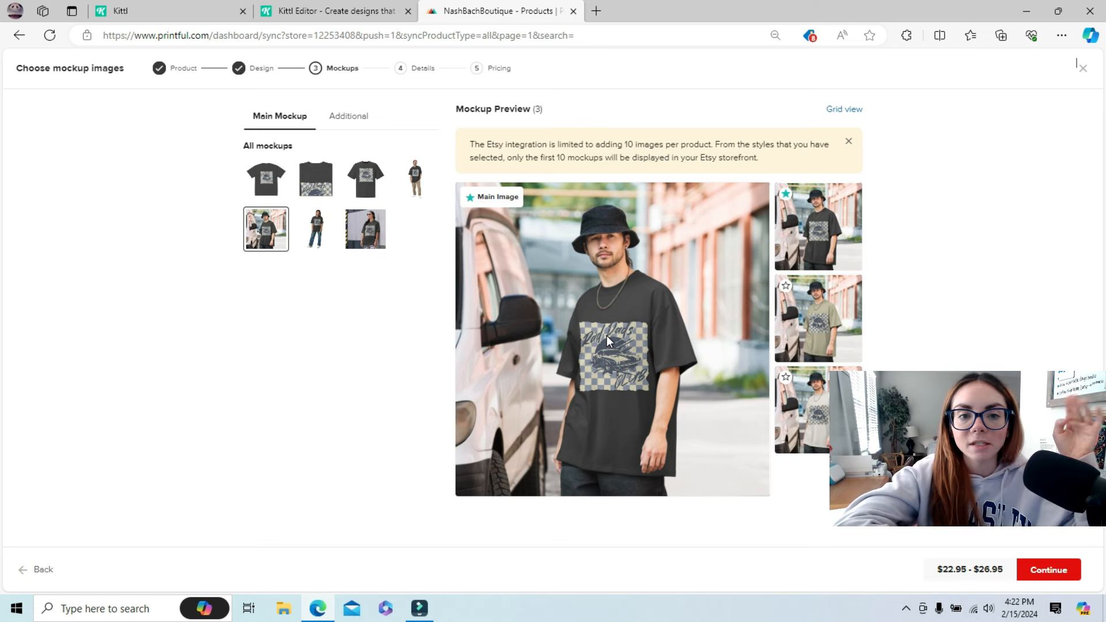
Compare the flat, folded and model options for the main mockup, and look over the additional mockups.
{"action": "left_click", "coordinate": [363, 242]}
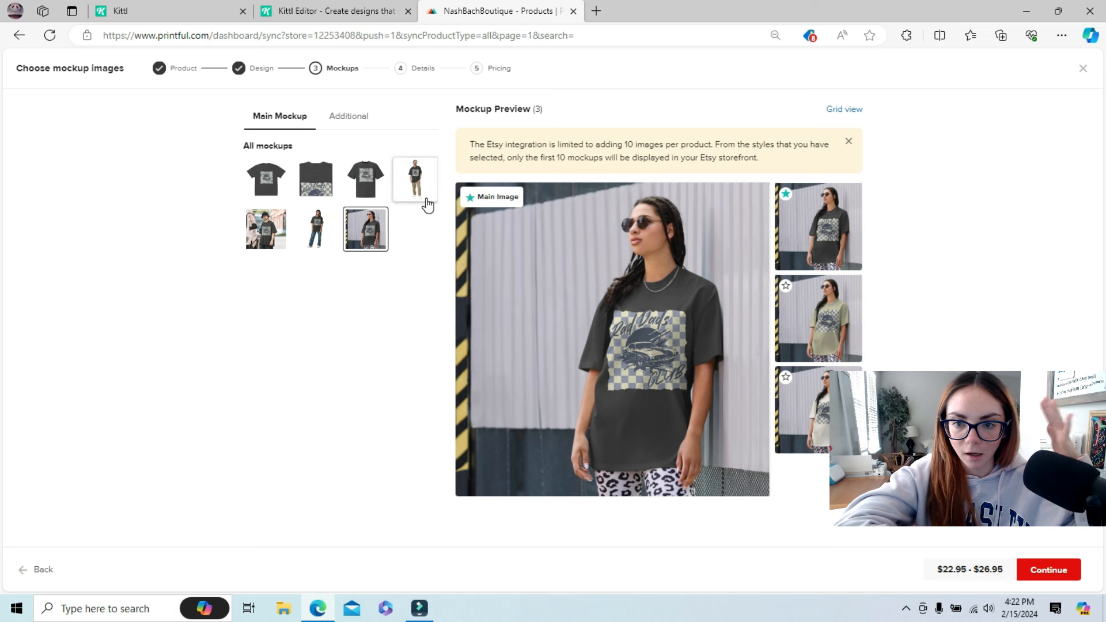
{"action": "left_click", "coordinate": [363, 193]}
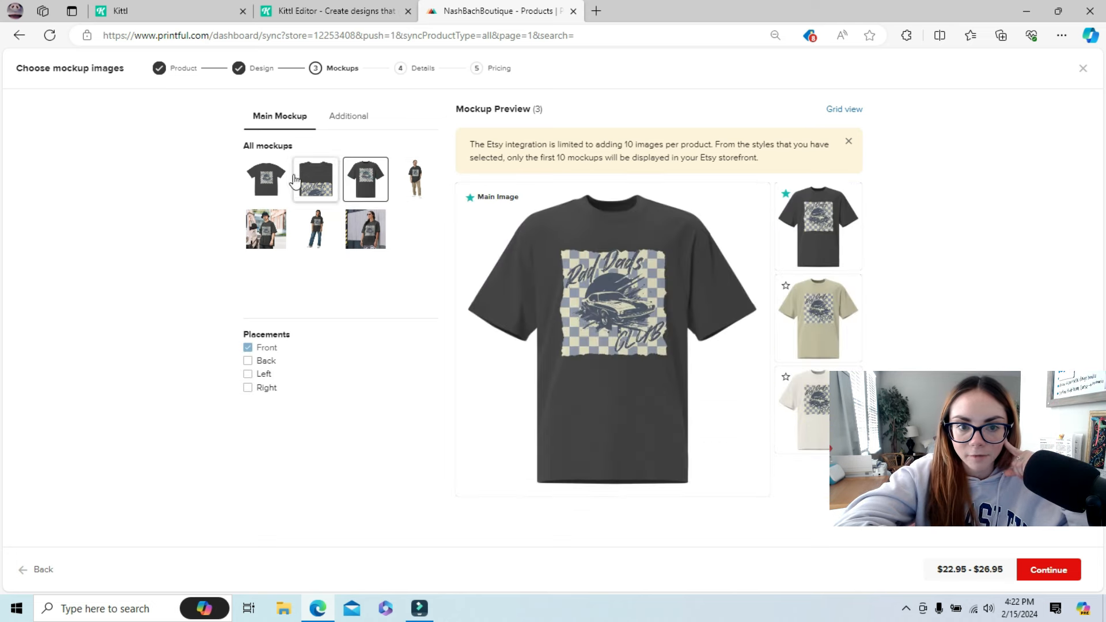
{"action": "left_click", "coordinate": [269, 184]}
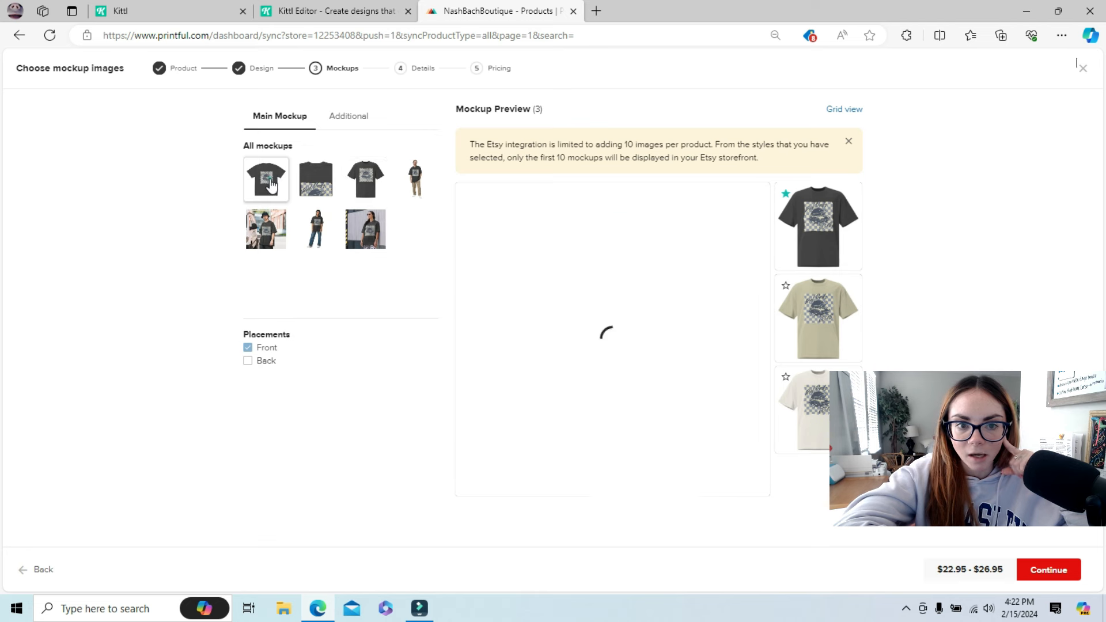
{"action": "left_click", "coordinate": [317, 184]}
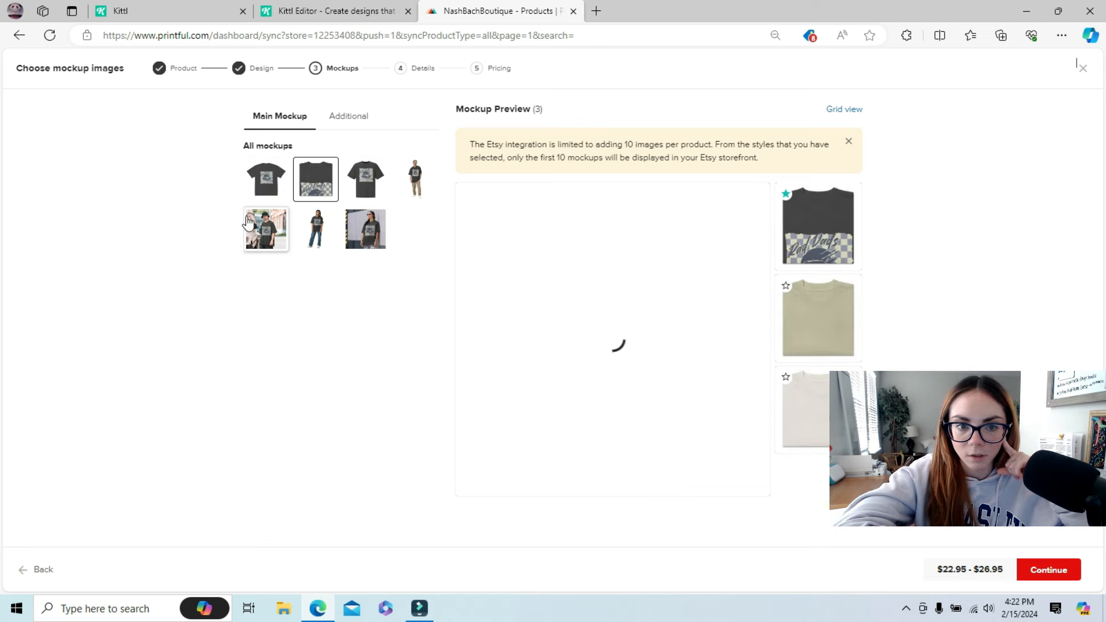
{"action": "left_click", "coordinate": [263, 234]}
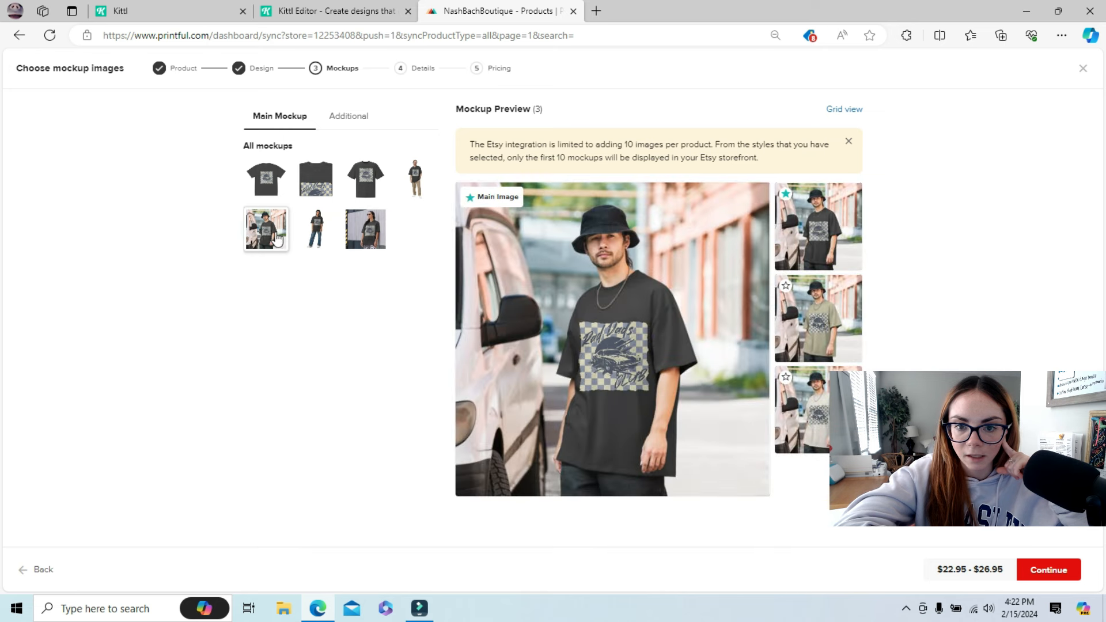
{"action": "left_click", "coordinate": [326, 233]}
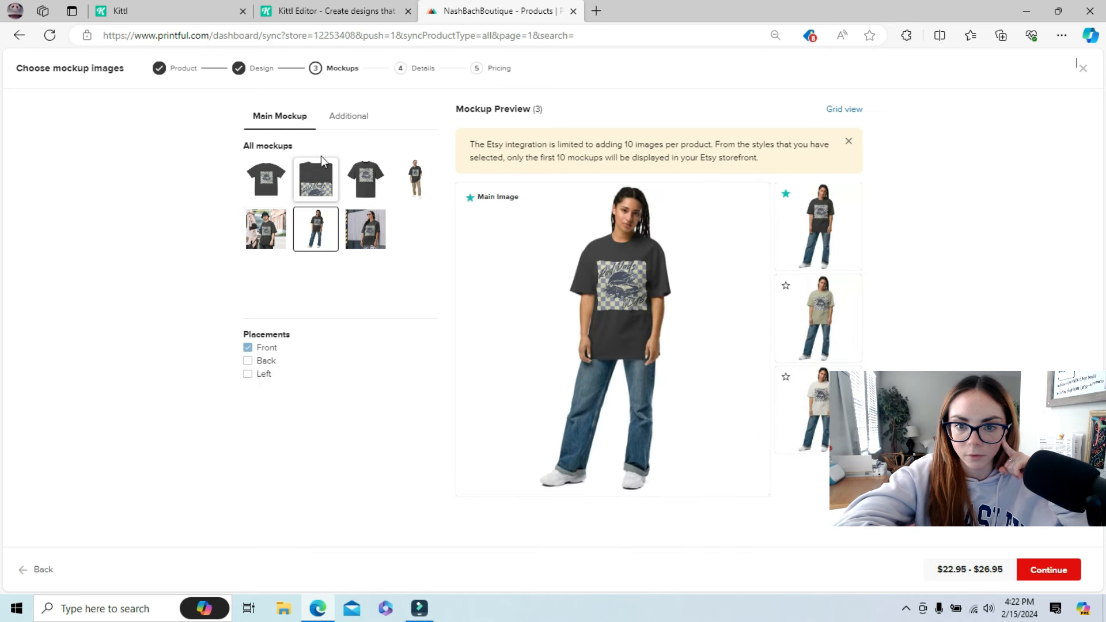
{"action": "left_click", "coordinate": [311, 185]}
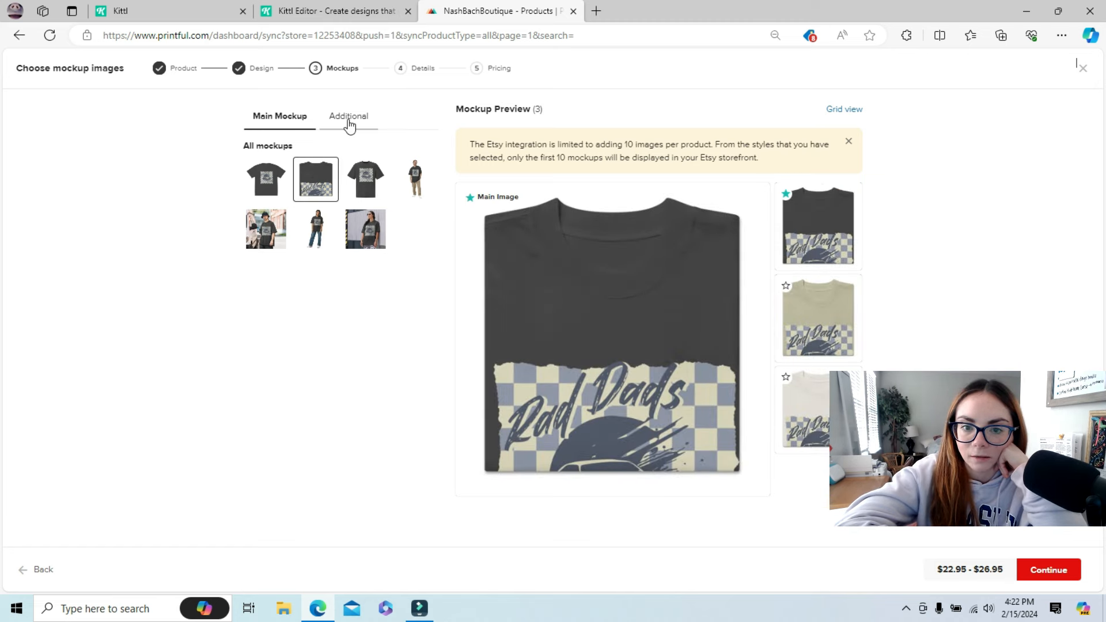
{"action": "left_click", "coordinate": [271, 190]}
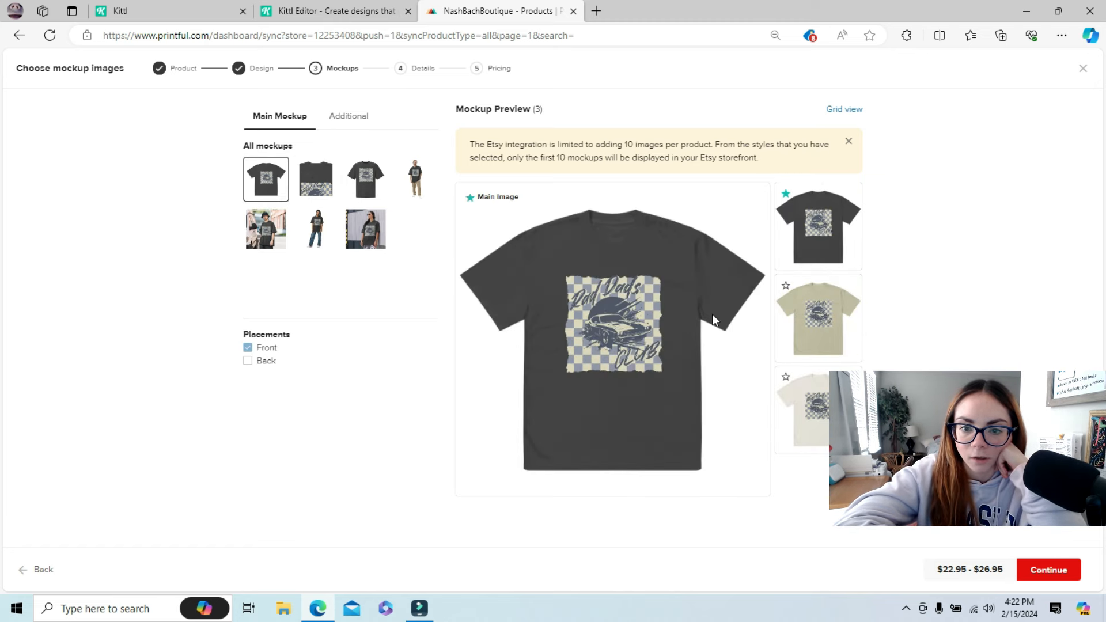
{"action": "left_click", "coordinate": [365, 228]}
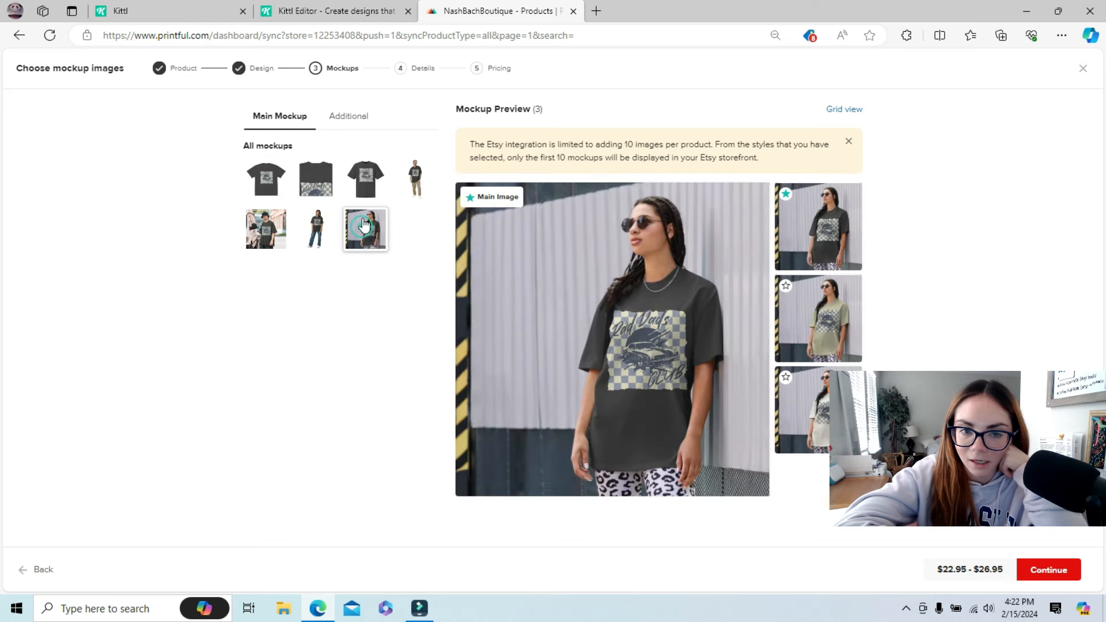
{"action": "left_click", "coordinate": [353, 119]}
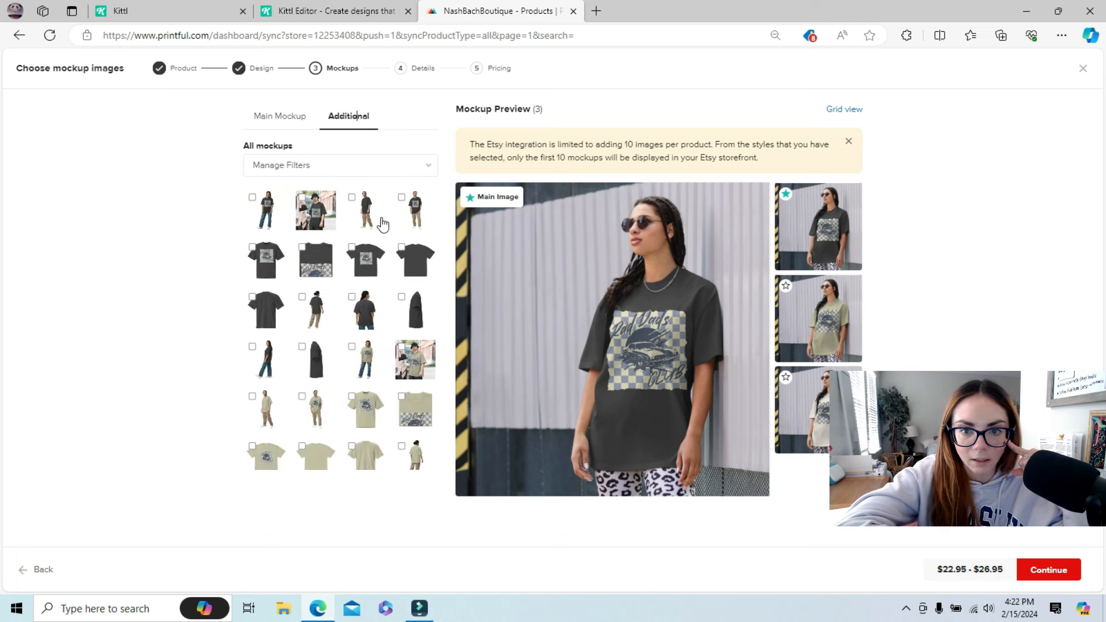
{"action": "left_click", "coordinate": [288, 117]}
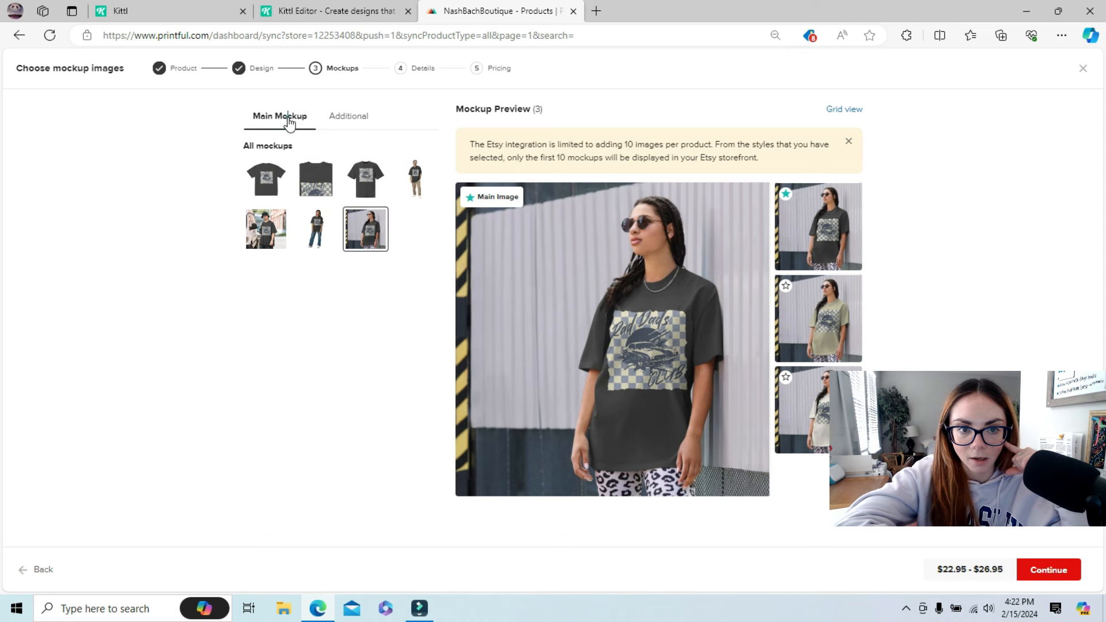
Choose the full-body mockup of the standing man in khaki pants as the main mockup.
{"action": "left_click", "coordinate": [268, 178]}
{"action": "left_click", "coordinate": [419, 185]}
{"action": "left_click", "coordinate": [435, 192]}
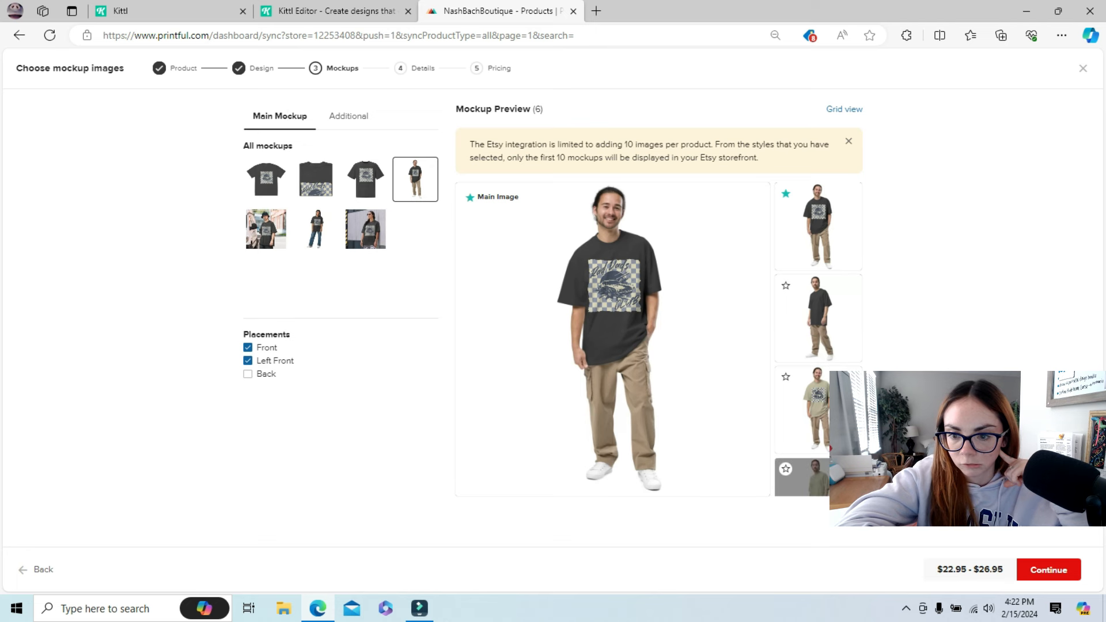
Compare the standing man's color variants, and make the off-white t-shirt's front view the main image.
{"action": "scroll", "coordinate": [848, 341], "scroll_direction": "down", "scroll_amount": 4}
{"action": "left_click", "coordinate": [846, 257]}
{"action": "scroll", "coordinate": [820, 429], "scroll_direction": "up", "scroll_amount": 3}
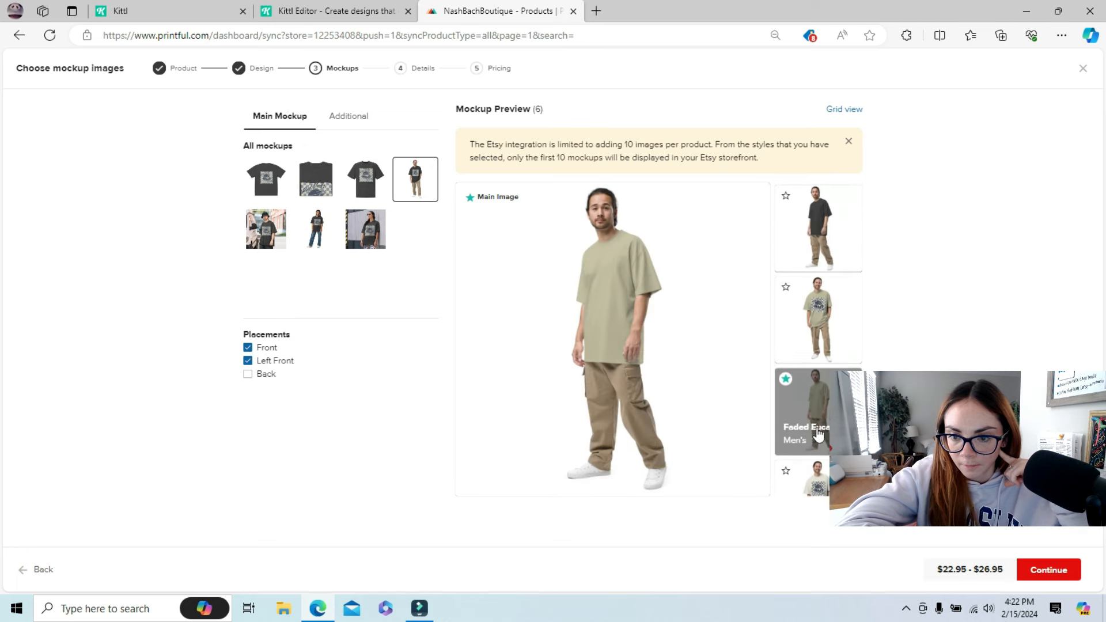
{"action": "left_click", "coordinate": [815, 473]}
{"action": "left_click", "coordinate": [818, 329]}
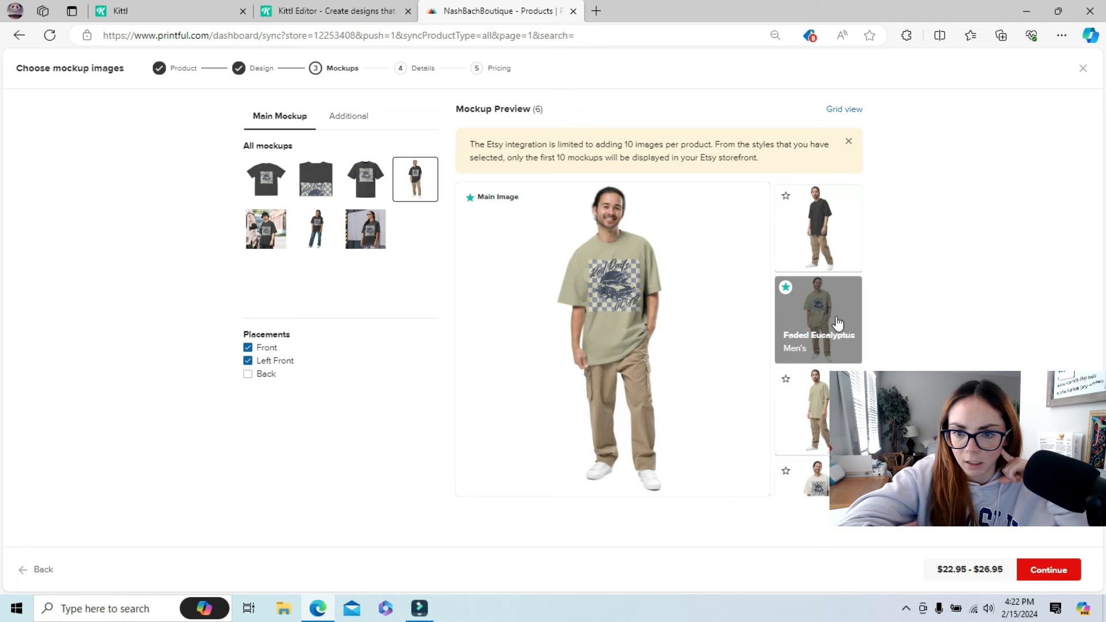
{"action": "left_click", "coordinate": [814, 490]}
{"action": "left_click", "coordinate": [812, 490]}
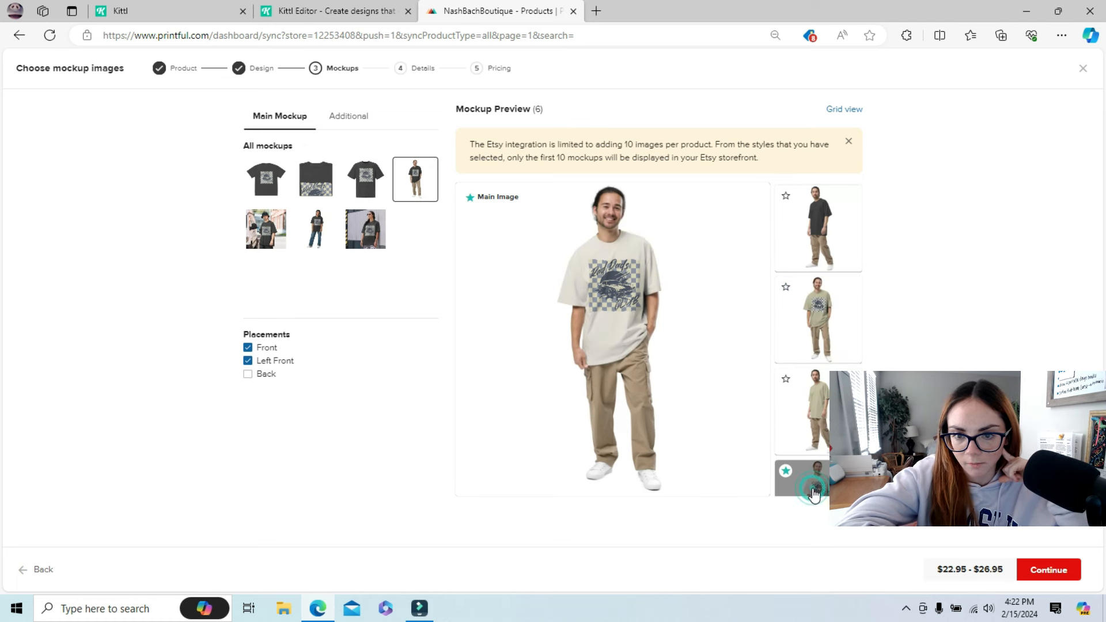
{"action": "left_click_drag", "start_coordinate": [812, 490], "coordinate": [829, 358]}
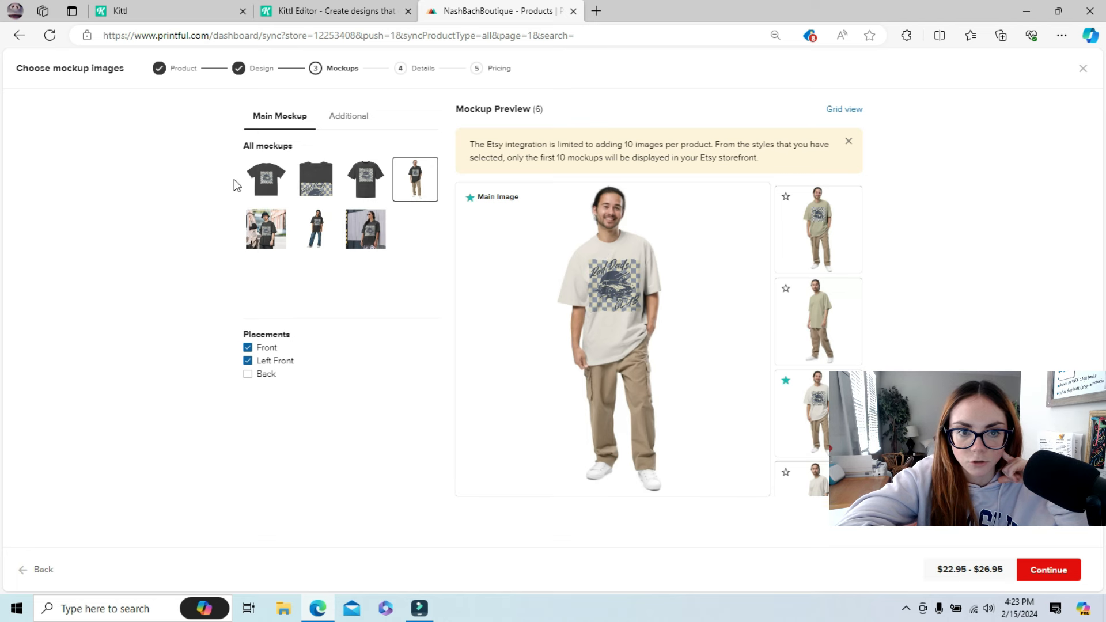
Add the flat front mockups of the dark, Faded Eucalyptus and off-white t-shirts plus the folded off-white one as additional images.
{"action": "left_click", "coordinate": [350, 118]}
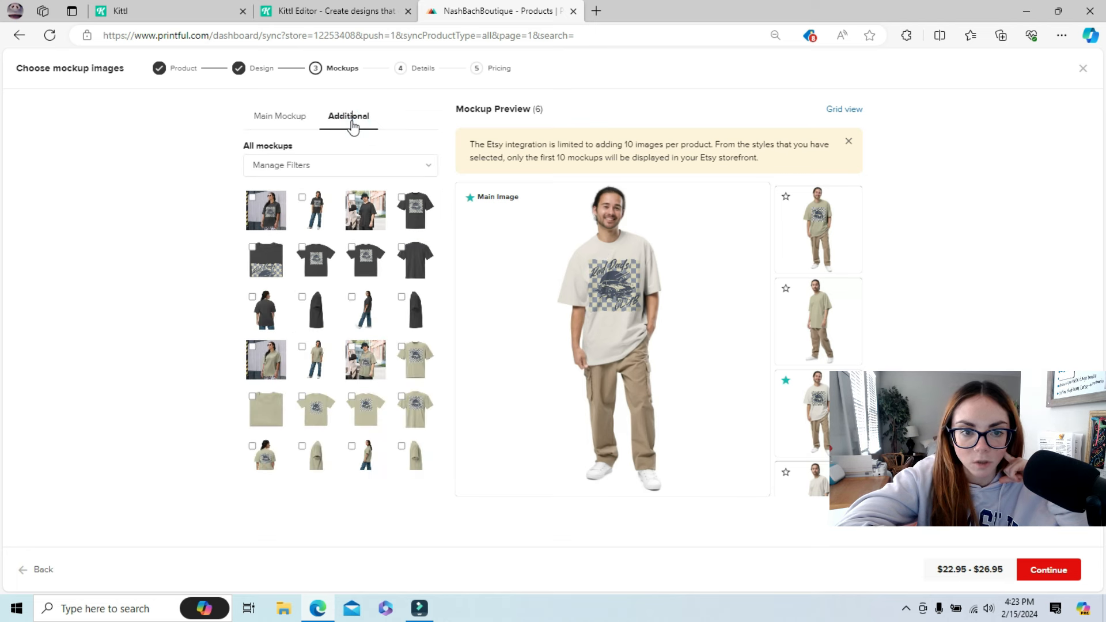
{"action": "left_click", "coordinate": [402, 198]}
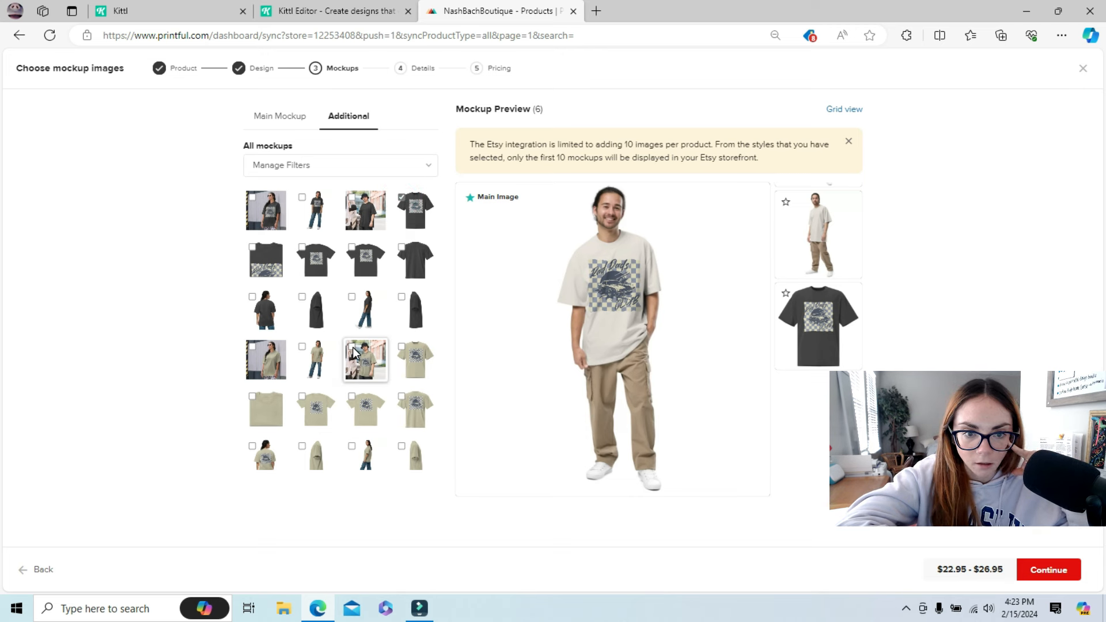
{"action": "left_click", "coordinate": [402, 353]}
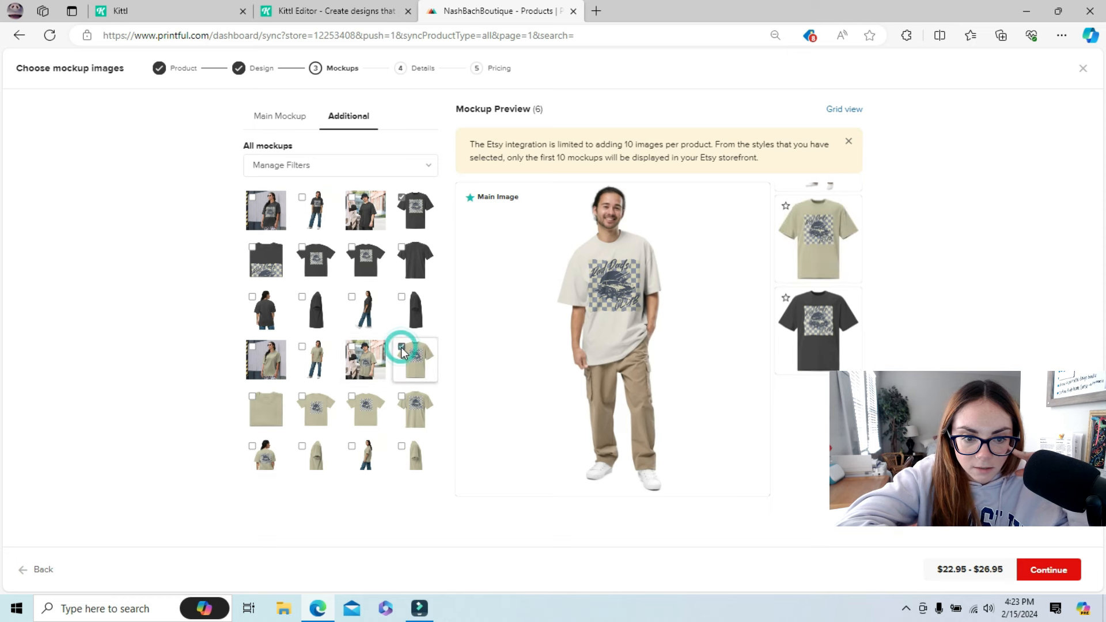
{"action": "scroll", "coordinate": [406, 421], "scroll_direction": "down", "scroll_amount": 3}
{"action": "scroll", "coordinate": [358, 413], "scroll_direction": "down", "scroll_amount": 1}
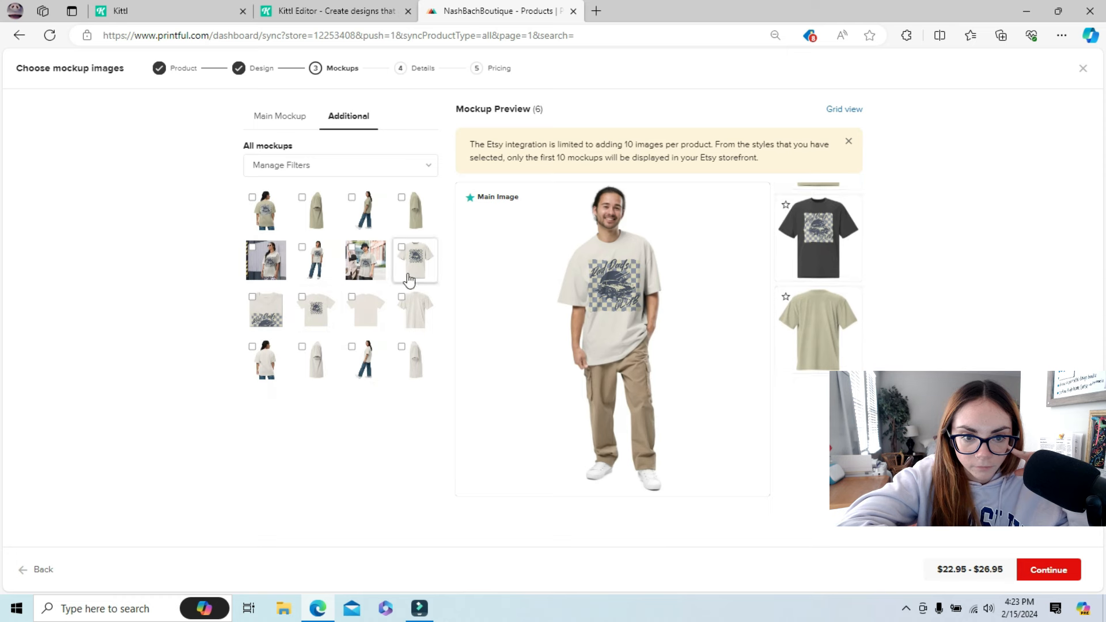
{"action": "left_click", "coordinate": [402, 248]}
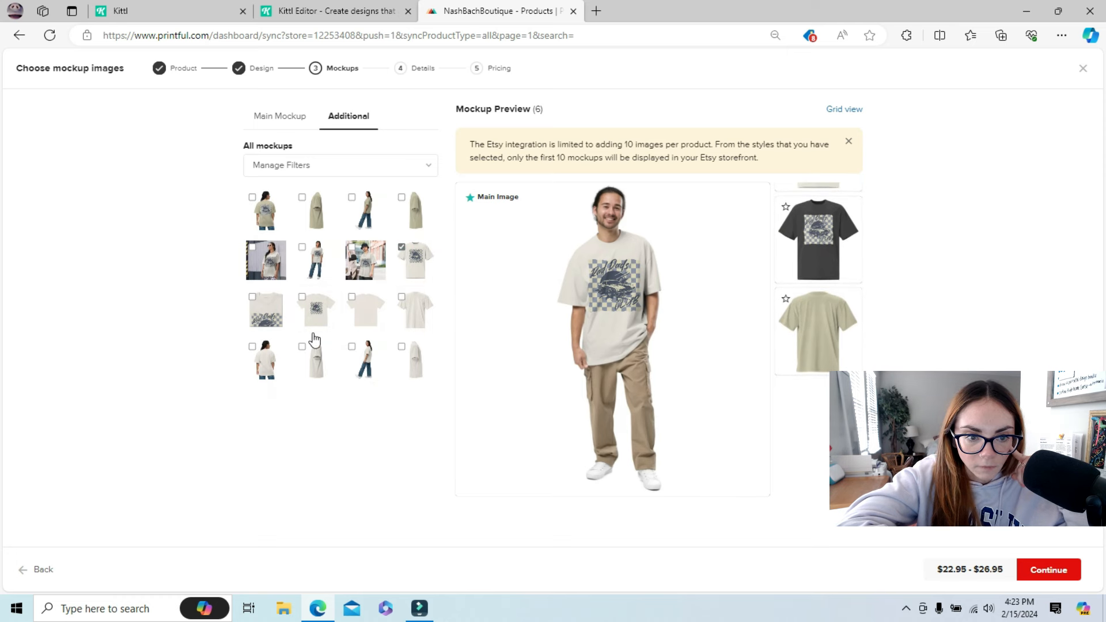
{"action": "left_click", "coordinate": [252, 297]}
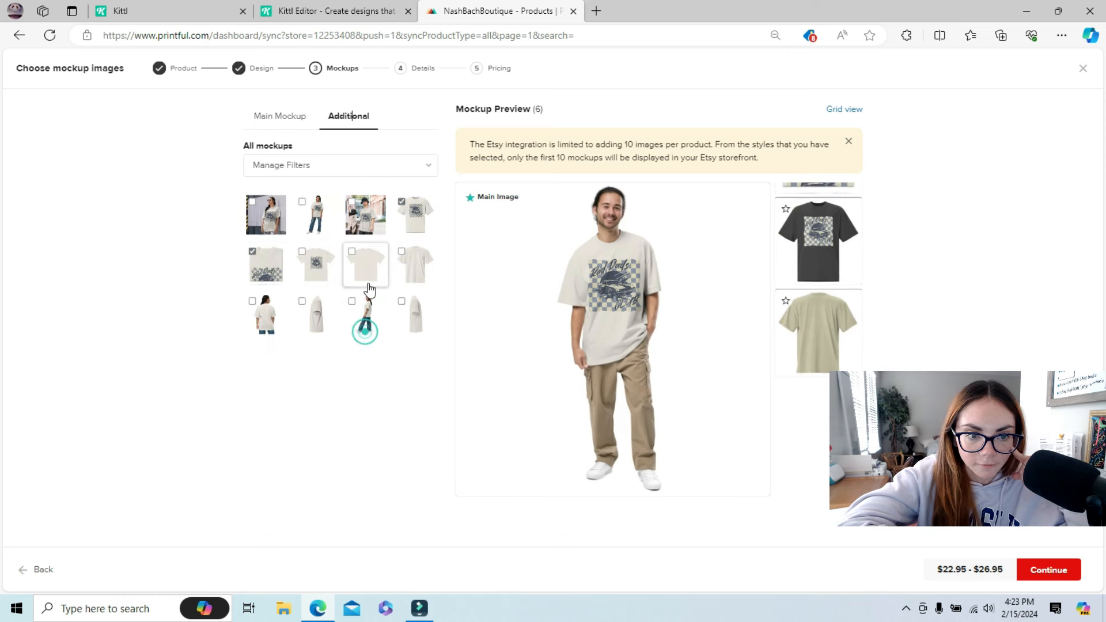
{"action": "scroll", "coordinate": [381, 299], "scroll_direction": "up", "scroll_amount": 5}
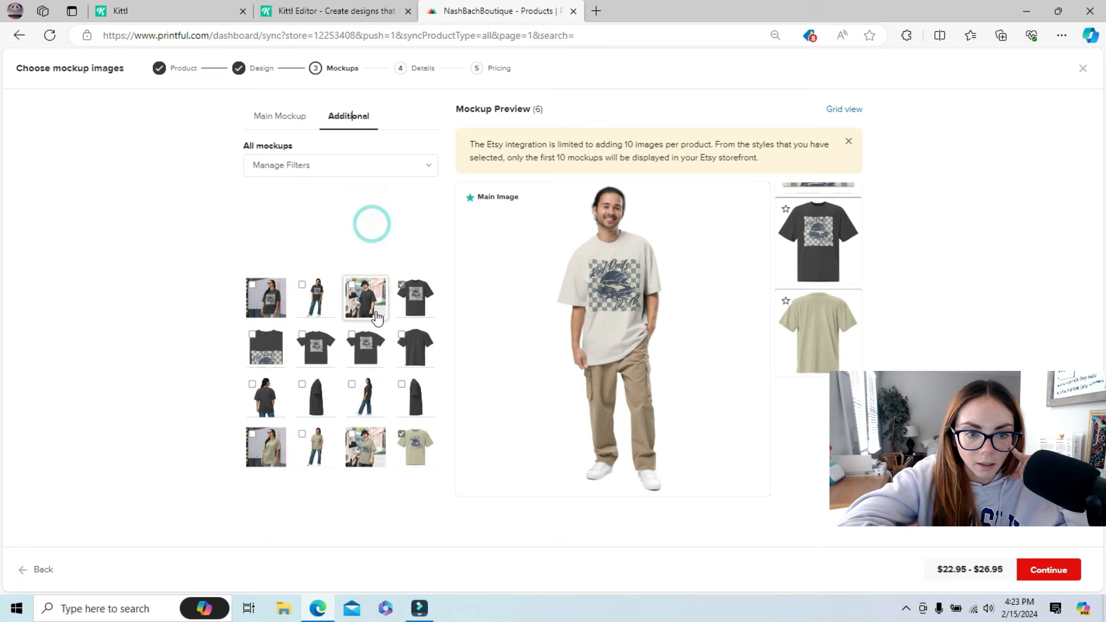
{"action": "left_click", "coordinate": [352, 349]}
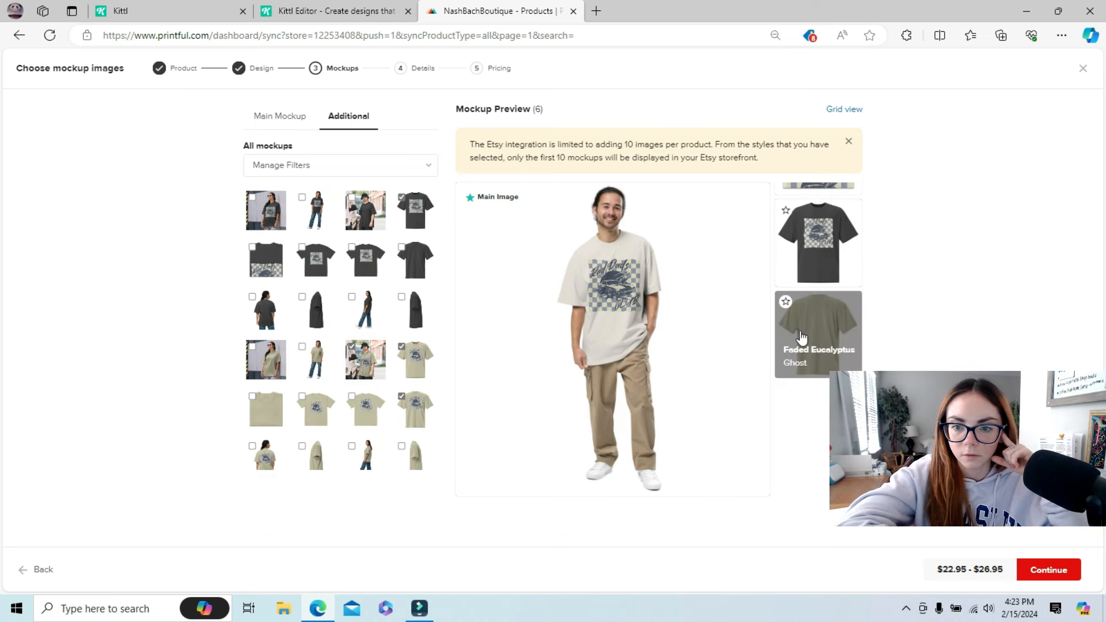
{"action": "left_click", "coordinate": [353, 349]}
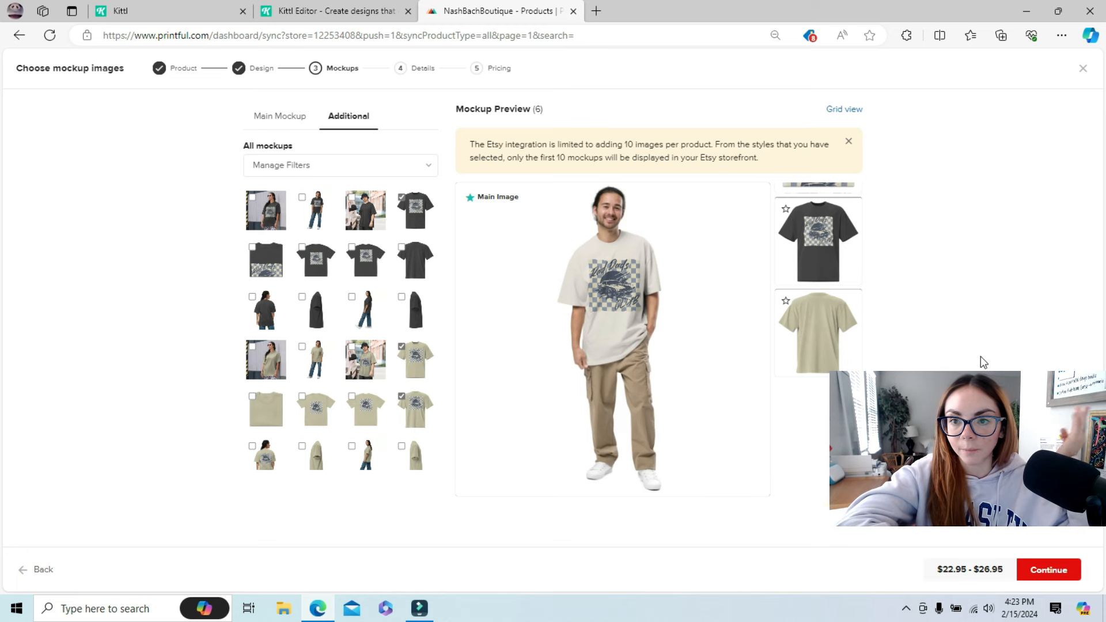
Continue to the product details, and review the title, description, size guide, tags and style options.
{"action": "left_click", "coordinate": [1044, 578]}
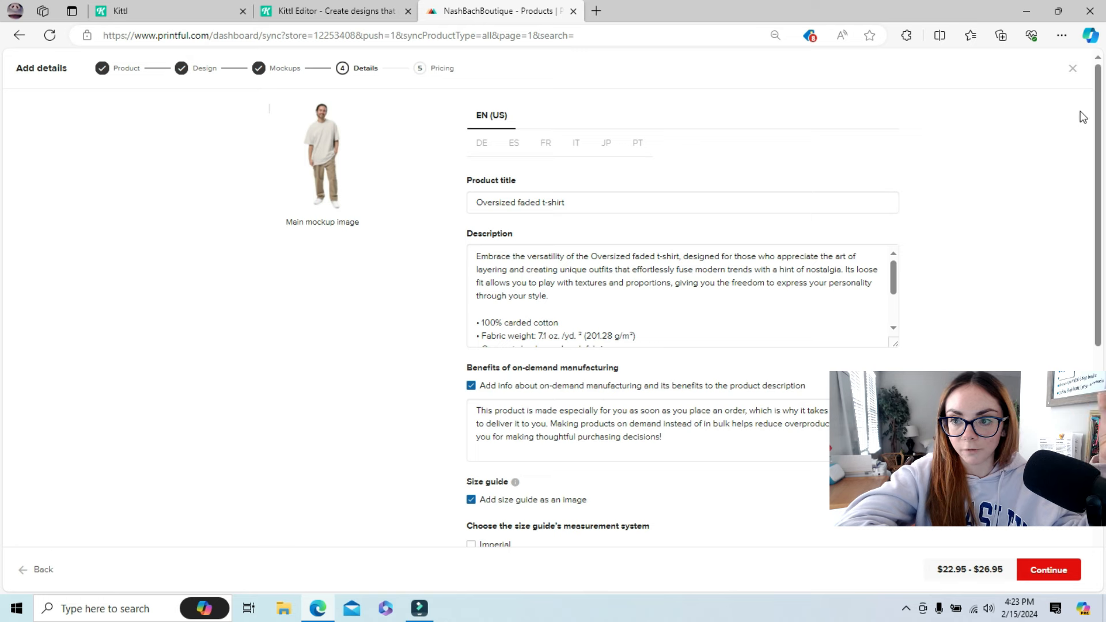
{"action": "left_click_drag", "start_coordinate": [1097, 116], "coordinate": [1101, 58]}
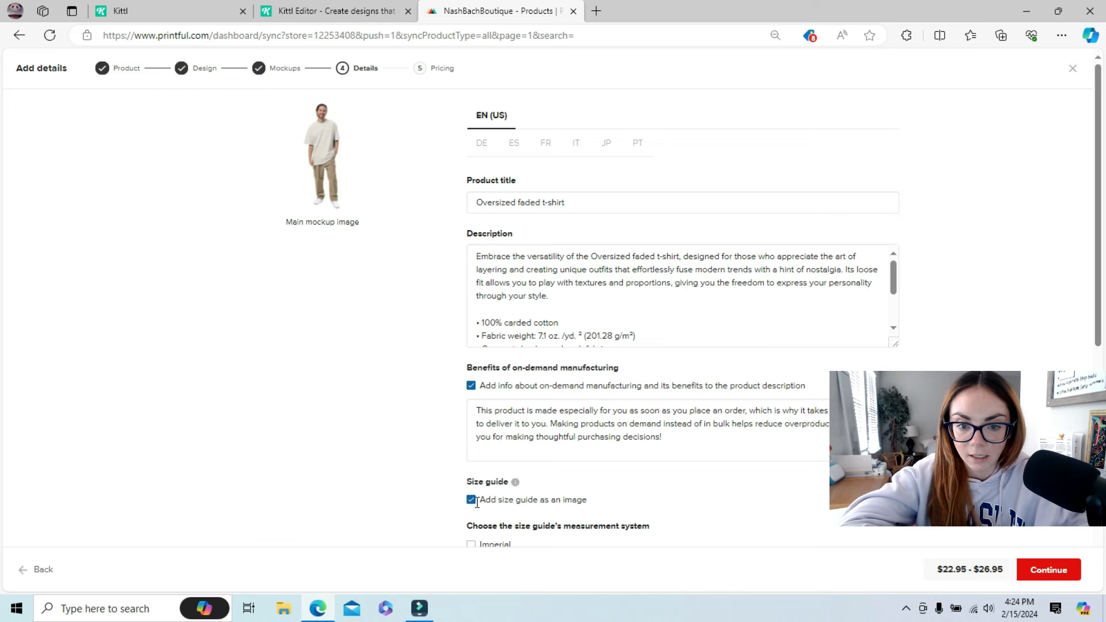
{"action": "scroll", "coordinate": [5, 190], "scroll_direction": "down", "scroll_amount": 3}
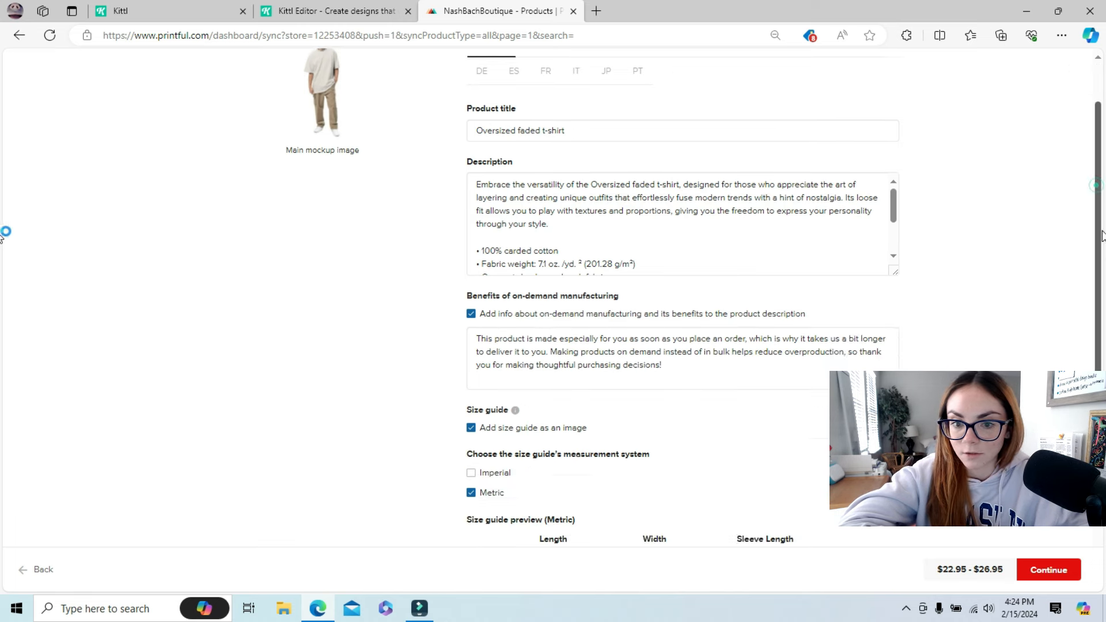
{"action": "scroll", "coordinate": [2, 298], "scroll_direction": "down", "scroll_amount": 5}
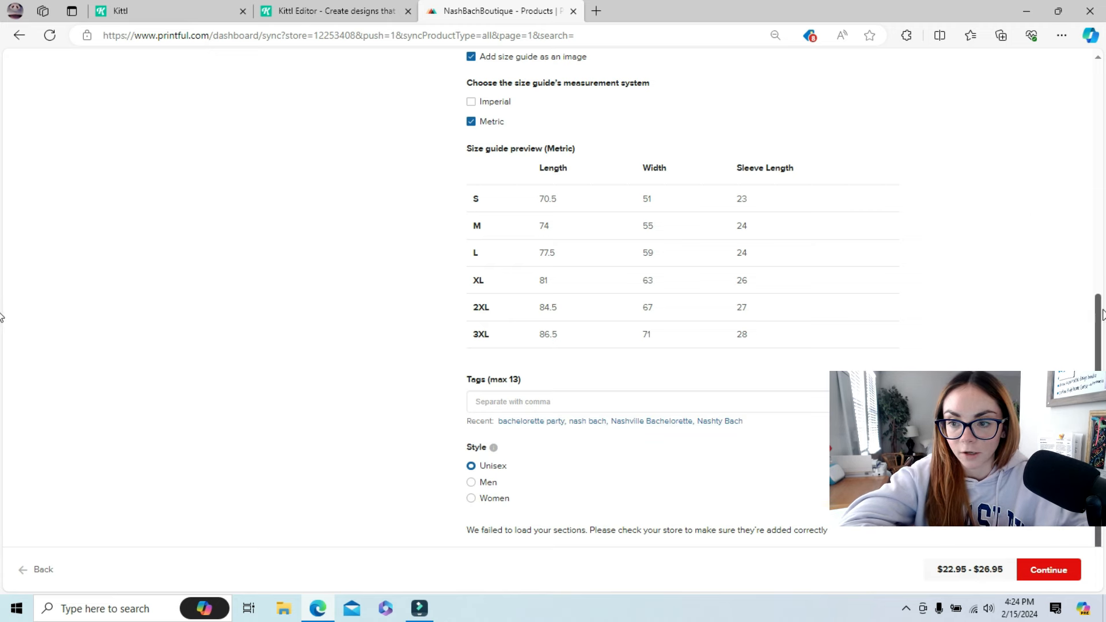
{"action": "scroll", "coordinate": [979, 172], "scroll_direction": "up", "scroll_amount": 8}
Select the product title text, open erank.com in a new browser tab, and decline the listing data refresh.
{"action": "left_click_drag", "start_coordinate": [575, 204], "coordinate": [376, 188]}
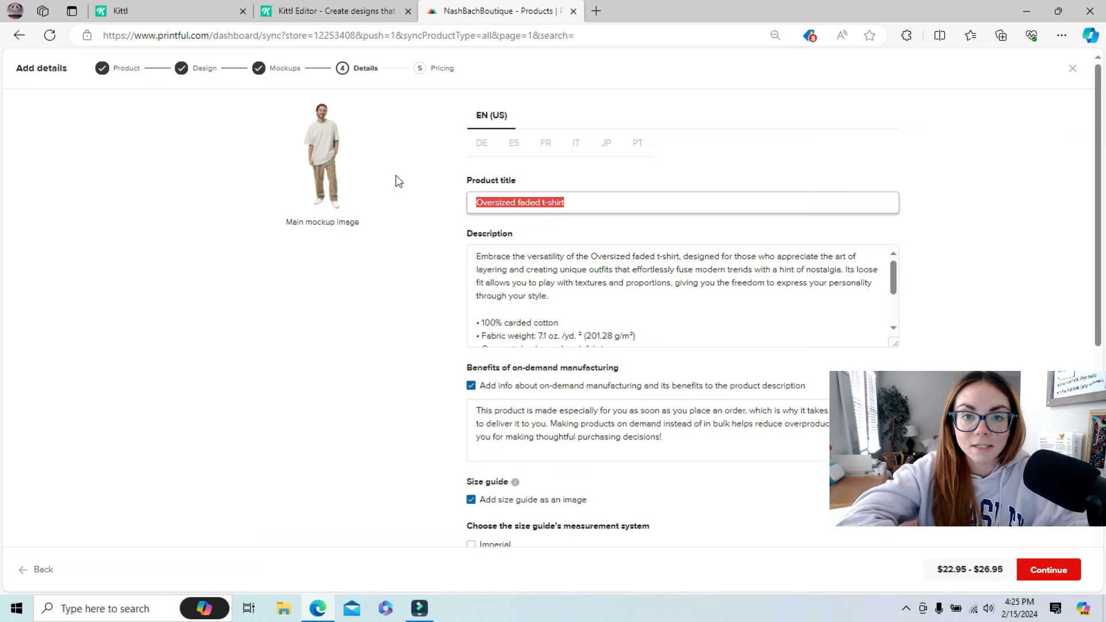
{"action": "left_click", "coordinate": [597, 11]}
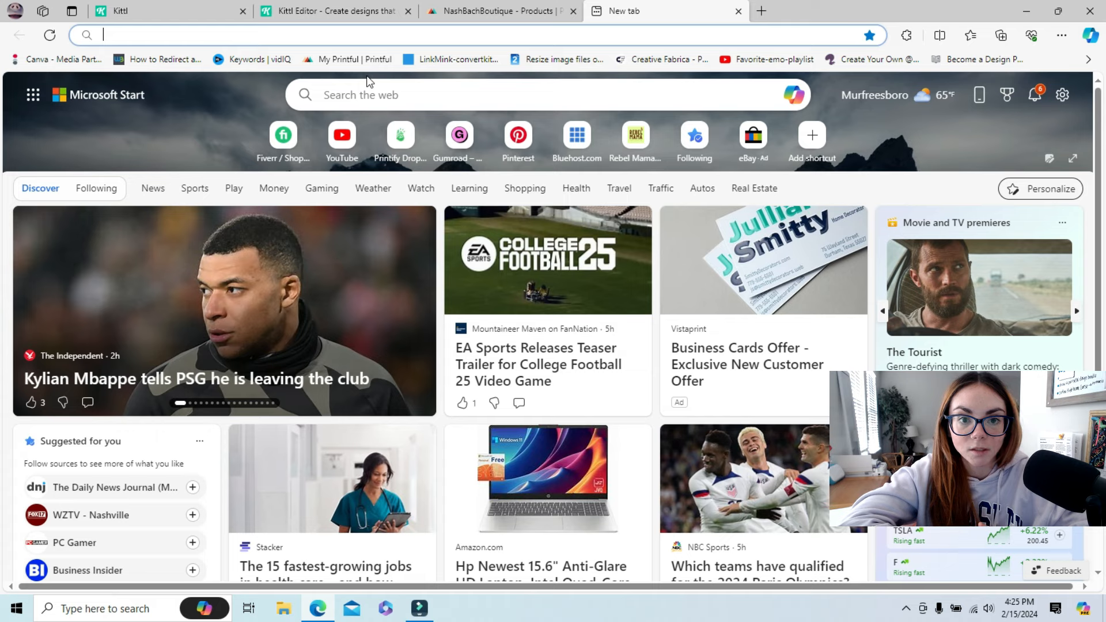
{"action": "left_click", "coordinate": [353, 33]}
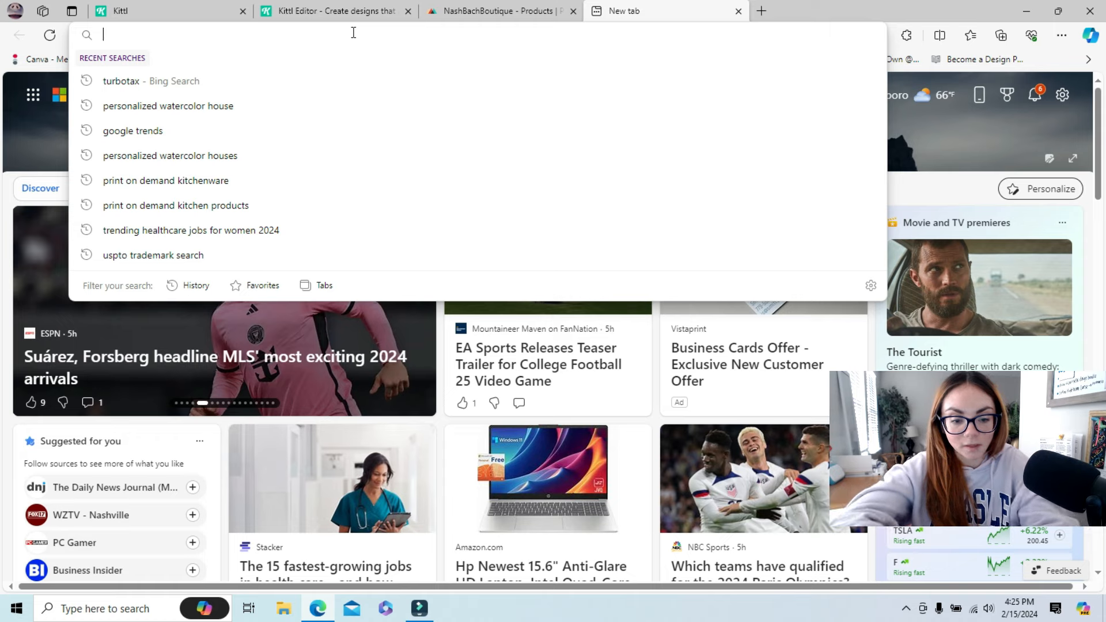
{"action": "type", "text": "erank.com"}
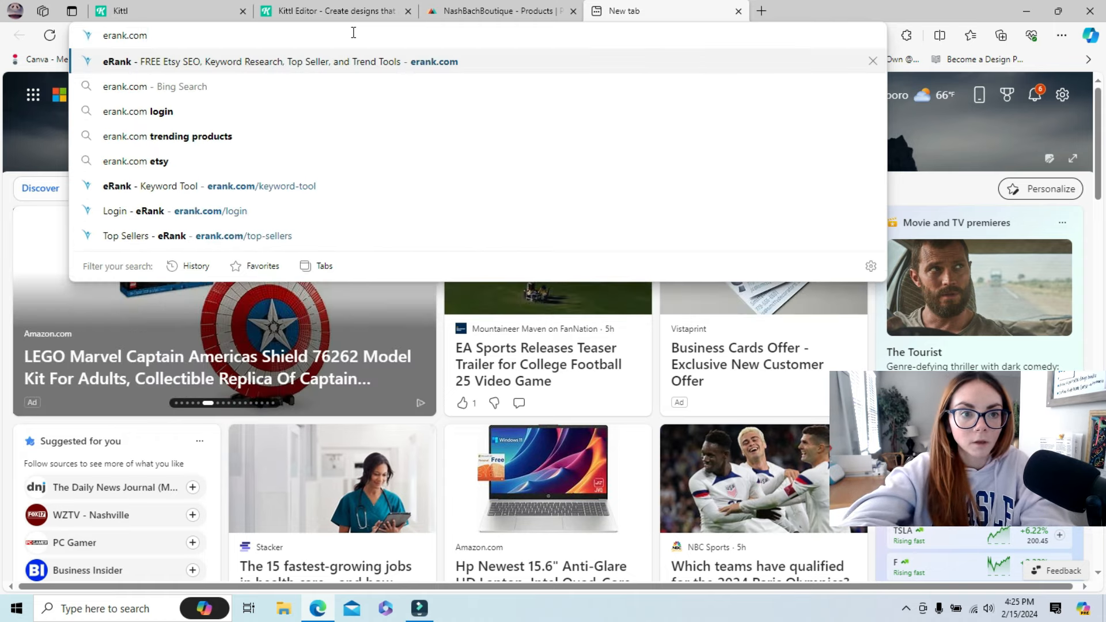
{"action": "key", "text": "Return"}
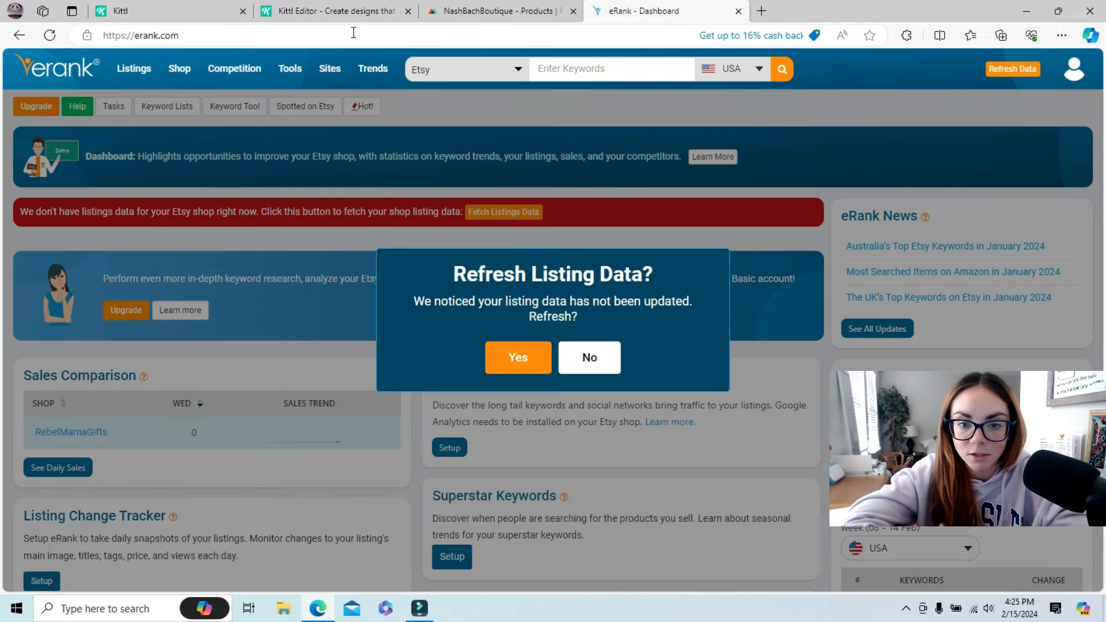
{"action": "left_click", "coordinate": [589, 358]}
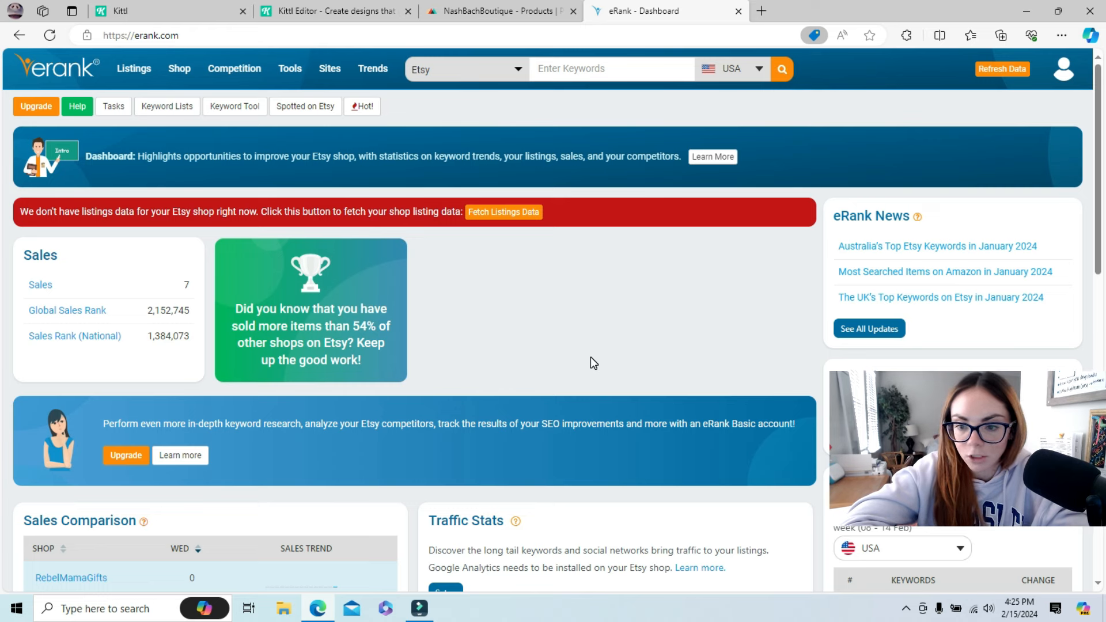
Open eRank's Keyword Tool and look over its introduction page.
{"action": "mouse_move", "coordinate": [291, 68]}
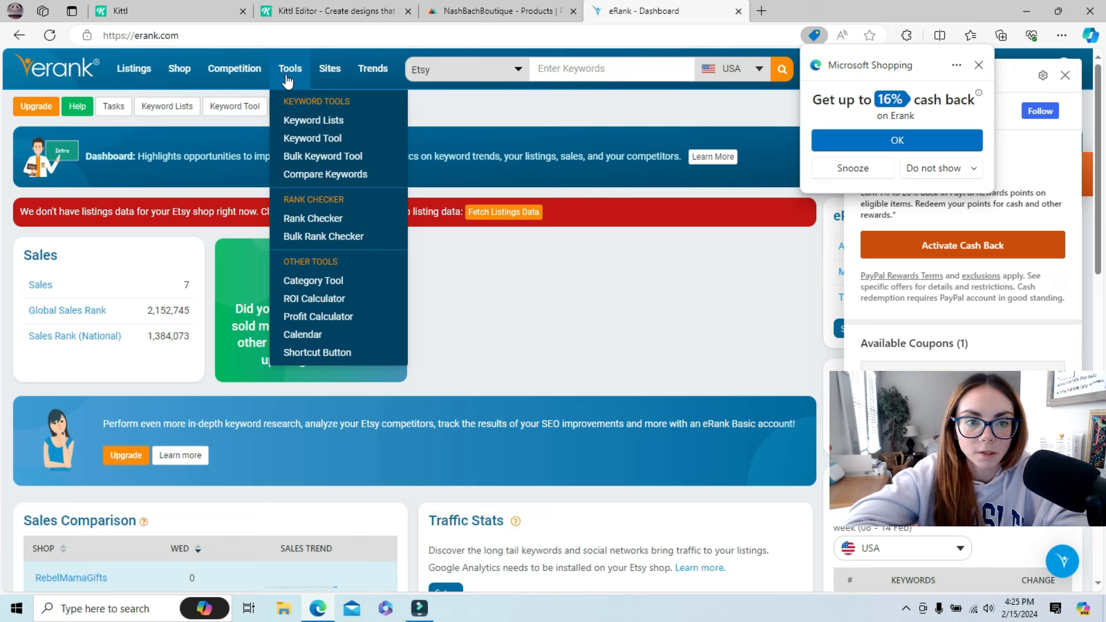
{"action": "left_click", "coordinate": [300, 139]}
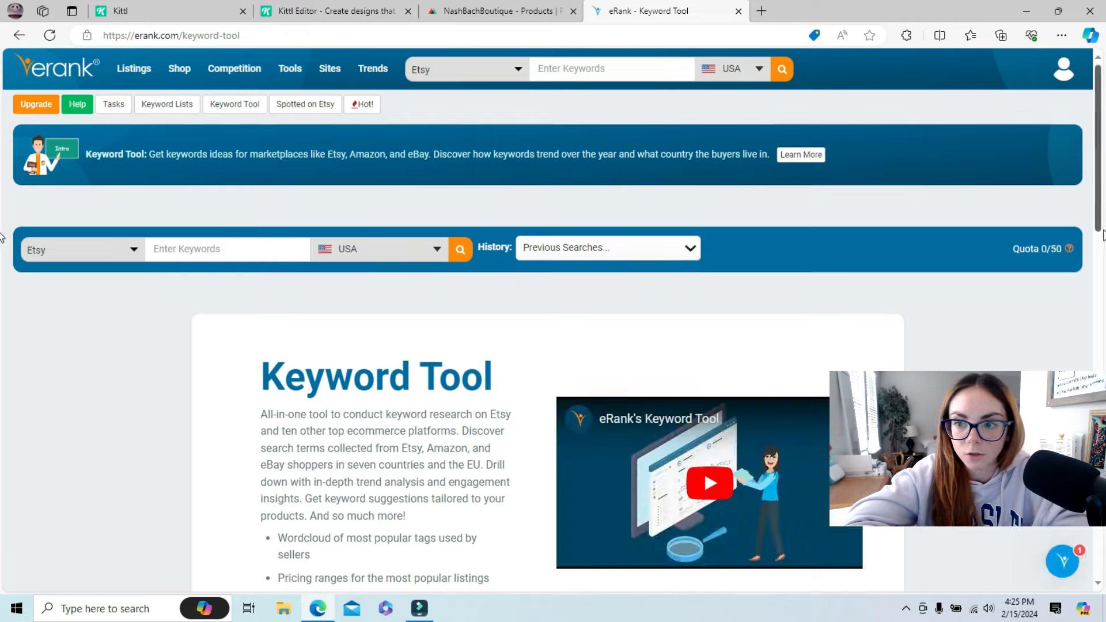
{"action": "scroll", "coordinate": [1098, 305], "scroll_direction": "down", "scroll_amount": 5}
{"action": "scroll", "coordinate": [1098, 305], "scroll_direction": "down", "scroll_amount": 10}
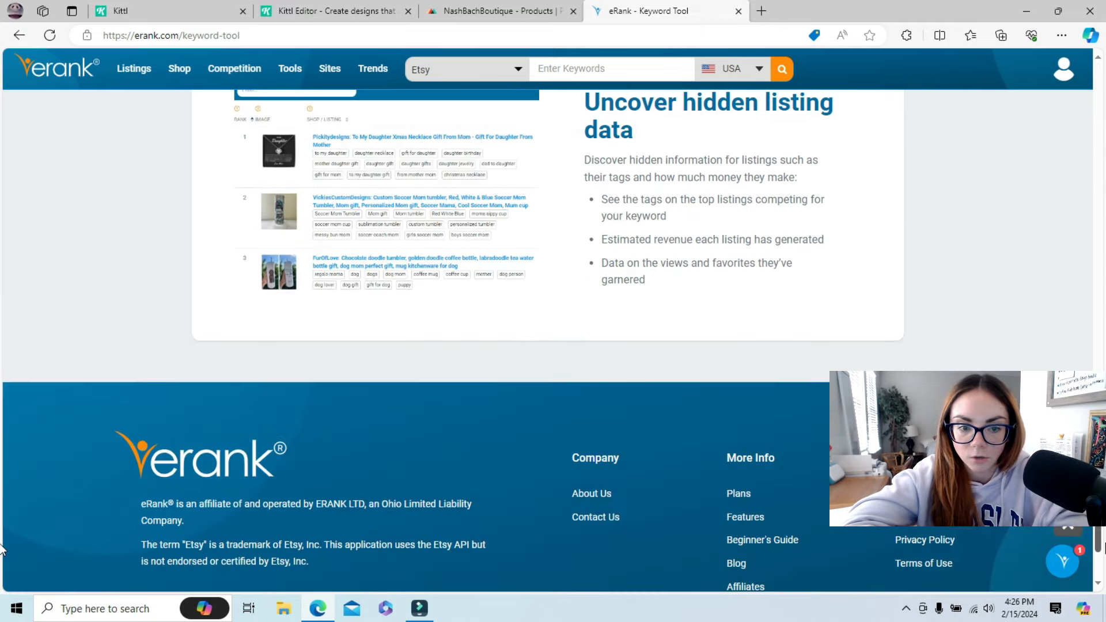
{"action": "left_click_drag", "start_coordinate": [1105, 543], "coordinate": [1105, 160]}
Search the Keyword Tool for "fathers day shirt" with Etsy as the marketplace and USA as the country.
{"action": "left_click", "coordinate": [173, 252]}
{"action": "left_click", "coordinate": [132, 251]}
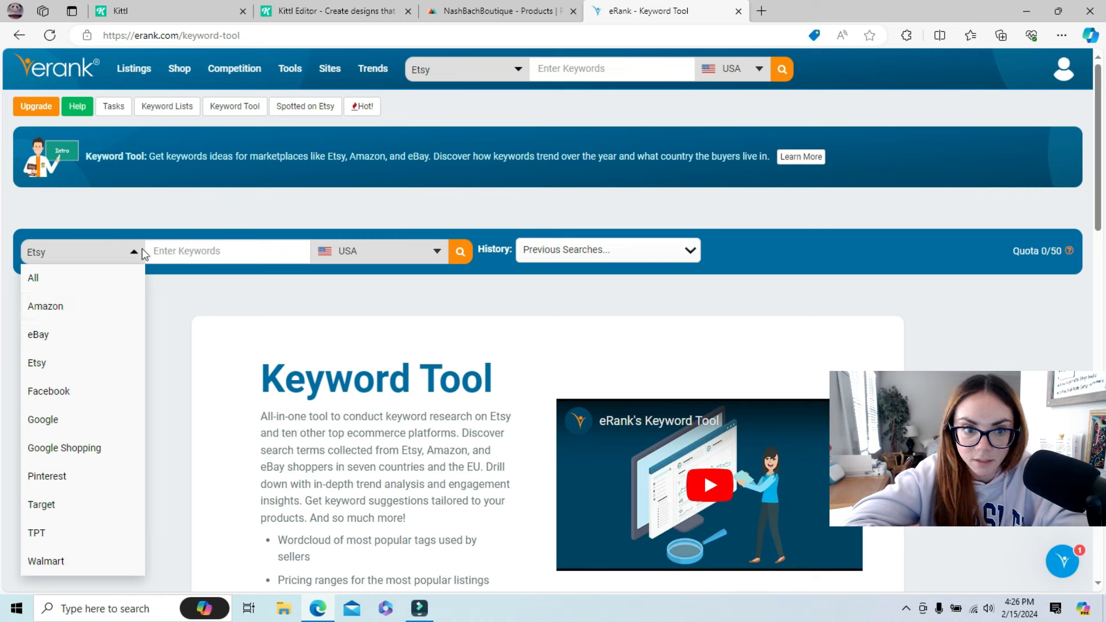
{"action": "left_click", "coordinate": [144, 251]}
{"action": "left_click", "coordinate": [183, 252]}
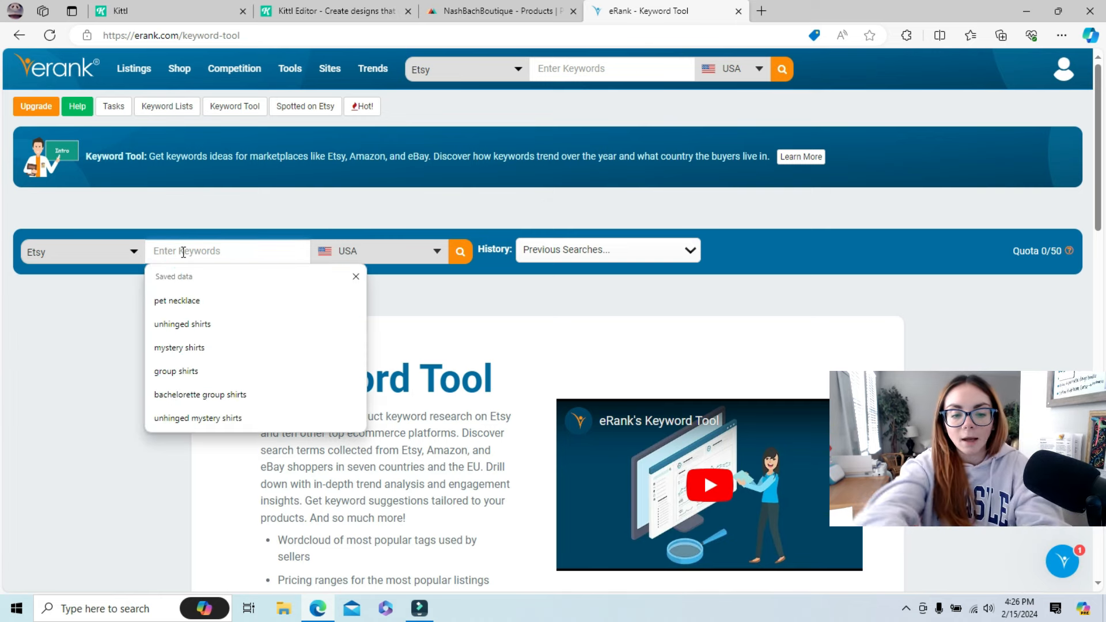
{"action": "type", "text": "fathers day shirt"}
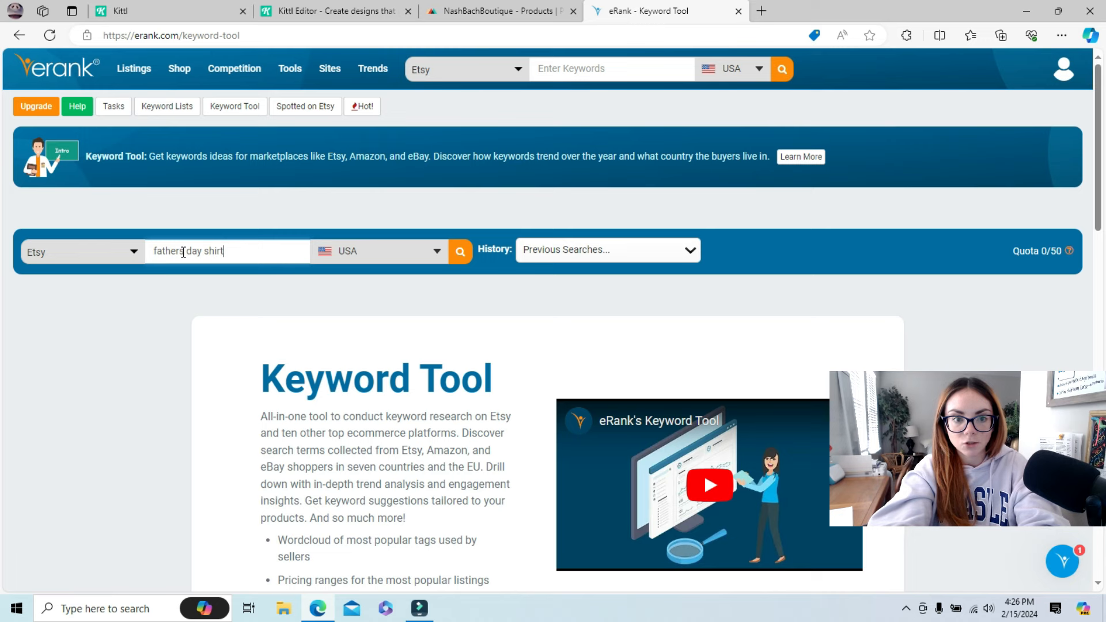
{"action": "key", "text": "Return"}
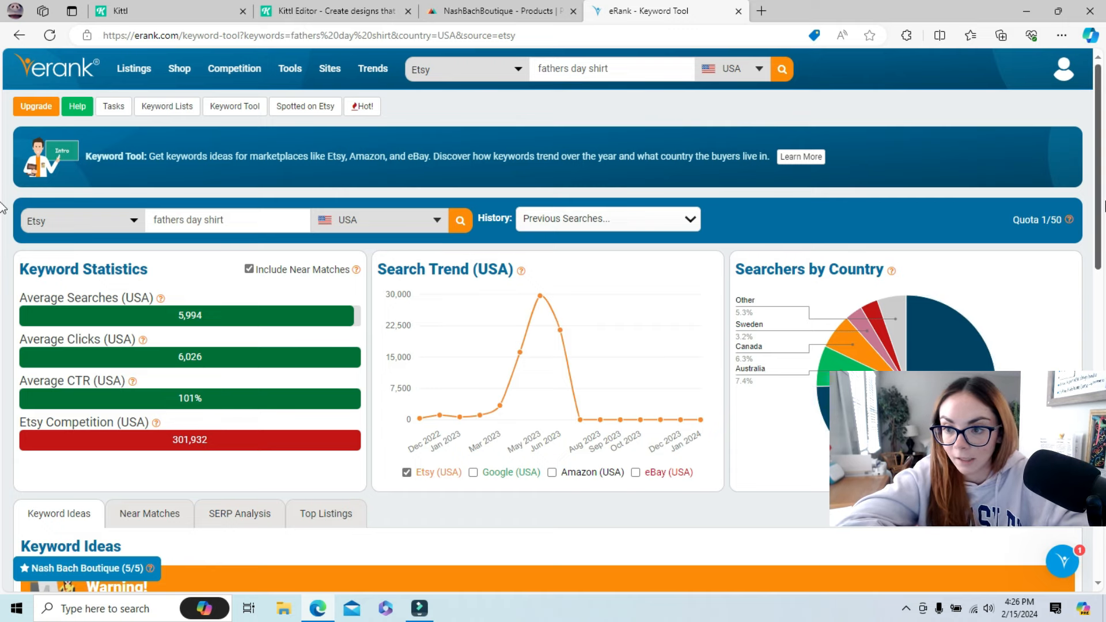
Examine the keyword statistics, search trend and first page of keyword ideas, comparing the Etsy competition of each keyword.
{"action": "left_click_drag", "start_coordinate": [1100, 196], "coordinate": [1101, 283]}
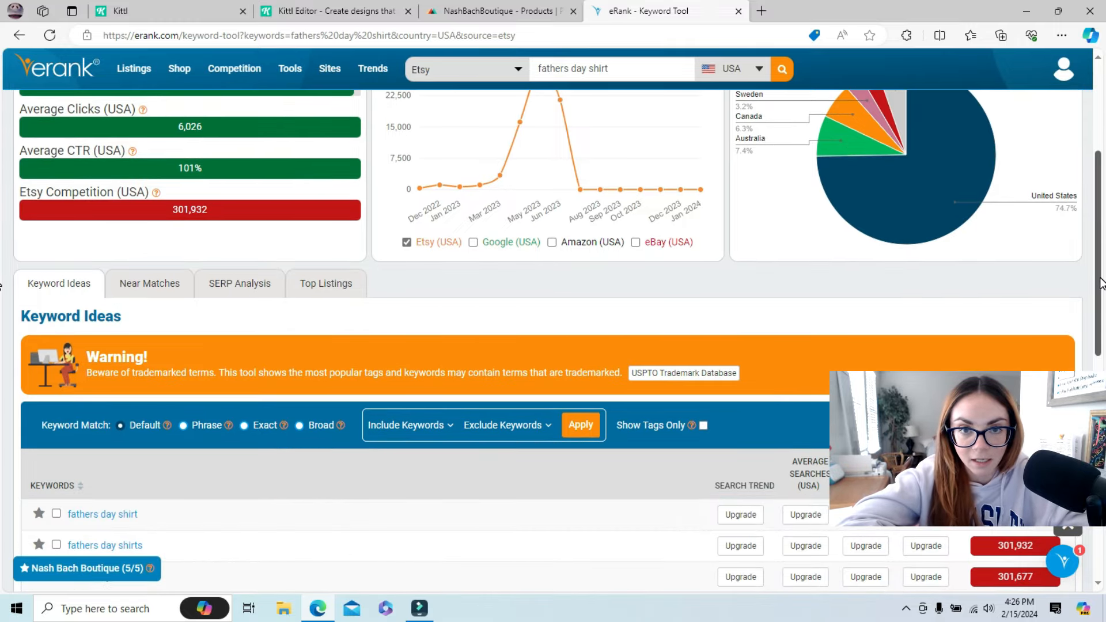
{"action": "left_click_drag", "start_coordinate": [1101, 283], "coordinate": [1105, 380]}
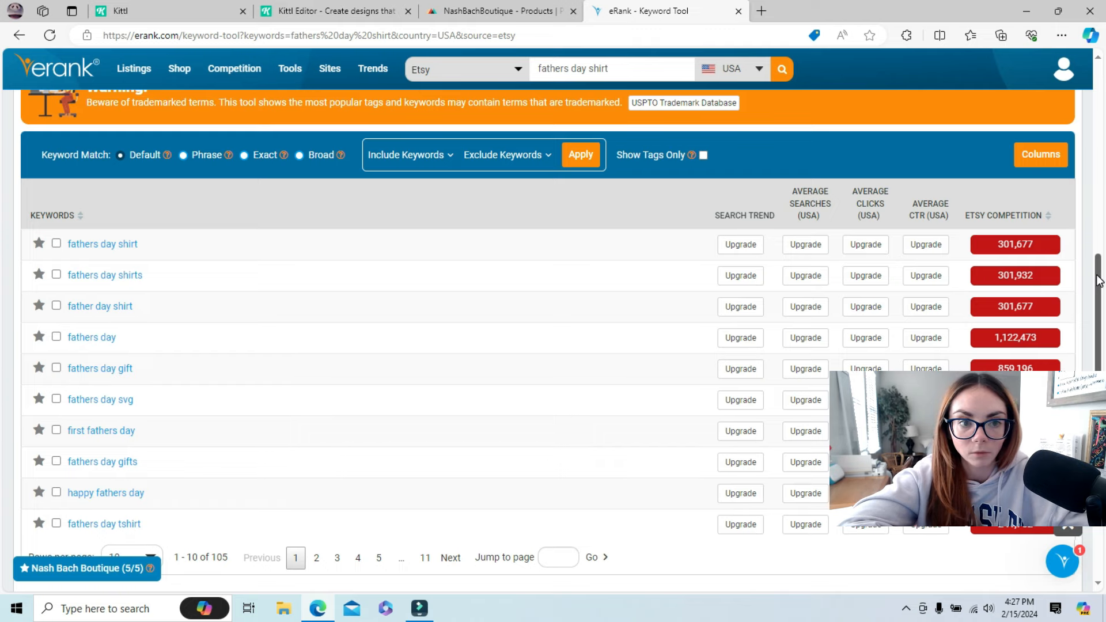
{"action": "scroll", "coordinate": [1099, 280], "scroll_direction": "down", "scroll_amount": 2}
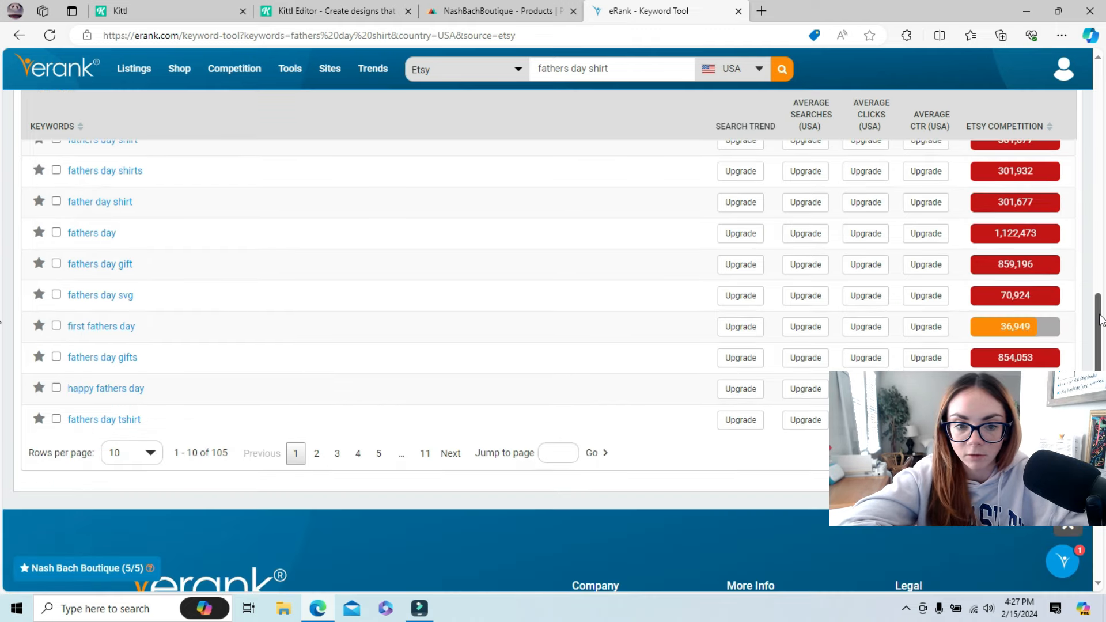
{"action": "scroll", "coordinate": [3, 238], "scroll_direction": "up", "scroll_amount": 4}
{"action": "scroll", "coordinate": [3, 237], "scroll_direction": "down", "scroll_amount": 3}
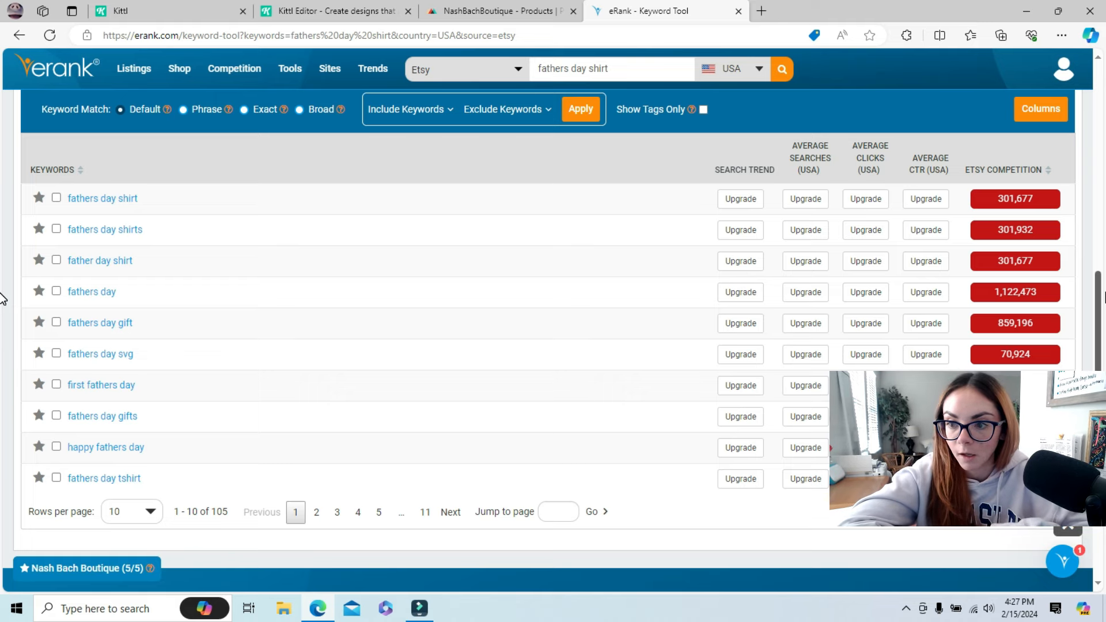
{"action": "scroll", "coordinate": [2, 299], "scroll_direction": "down", "scroll_amount": 1}
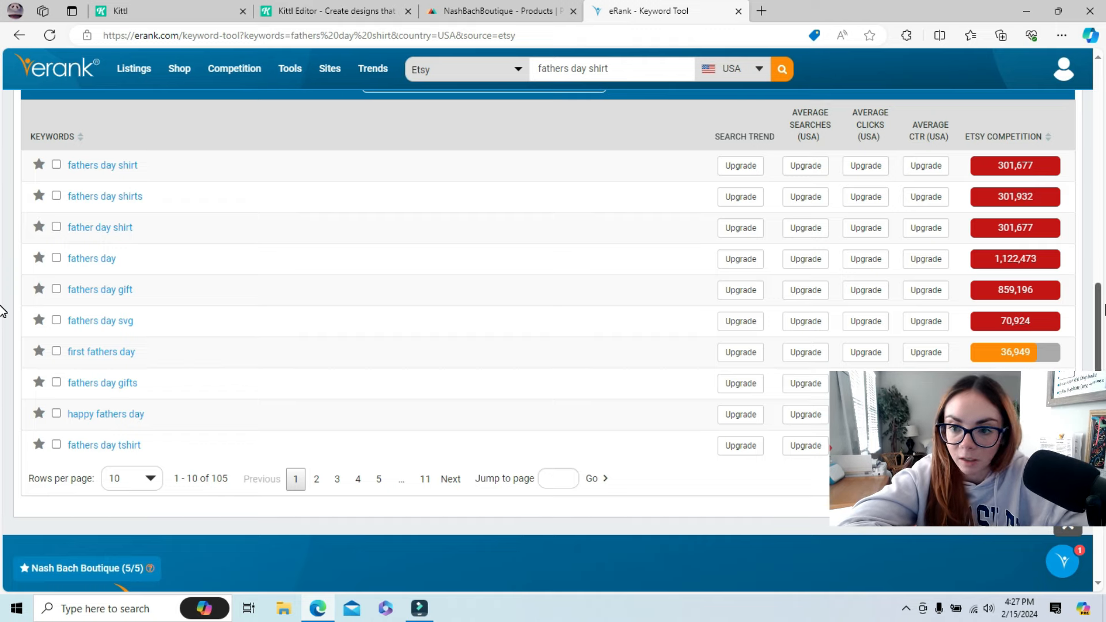
{"action": "scroll", "coordinate": [3, 314], "scroll_direction": "down", "scroll_amount": 1}
{"action": "scroll", "coordinate": [3, 311], "scroll_direction": "up", "scroll_amount": 2}
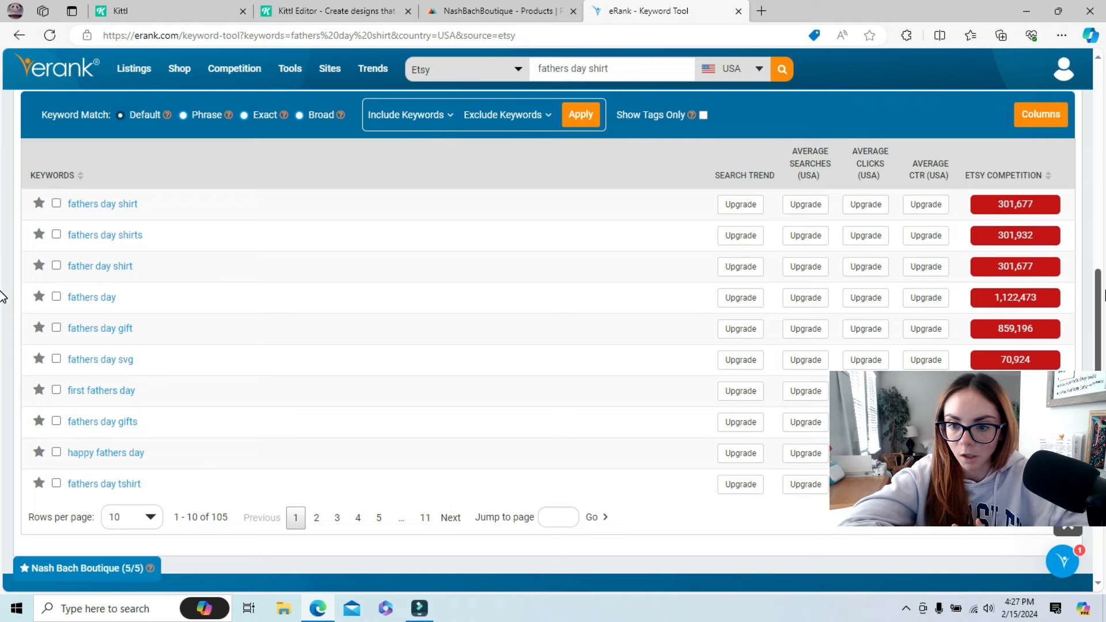
{"action": "mouse_move", "coordinate": [1105, 290]}
{"action": "left_mouse_down"}
{"action": "mouse_move", "coordinate": [1105, 278]}
{"action": "mouse_move", "coordinate": [1105, 296]}
{"action": "left_mouse_up"}
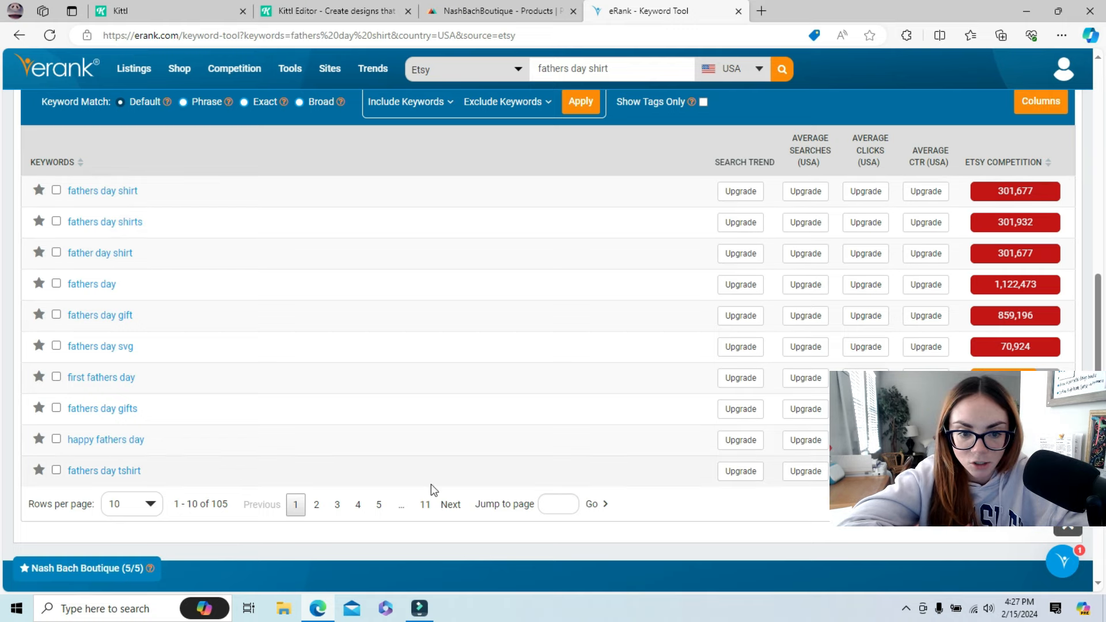
Show the second page of keyword ideas and review the Etsy competition for the more specific Father's Day shirt keywords.
{"action": "left_click", "coordinate": [316, 507]}
{"action": "scroll", "coordinate": [314, 507], "scroll_direction": "up", "scroll_amount": 1}
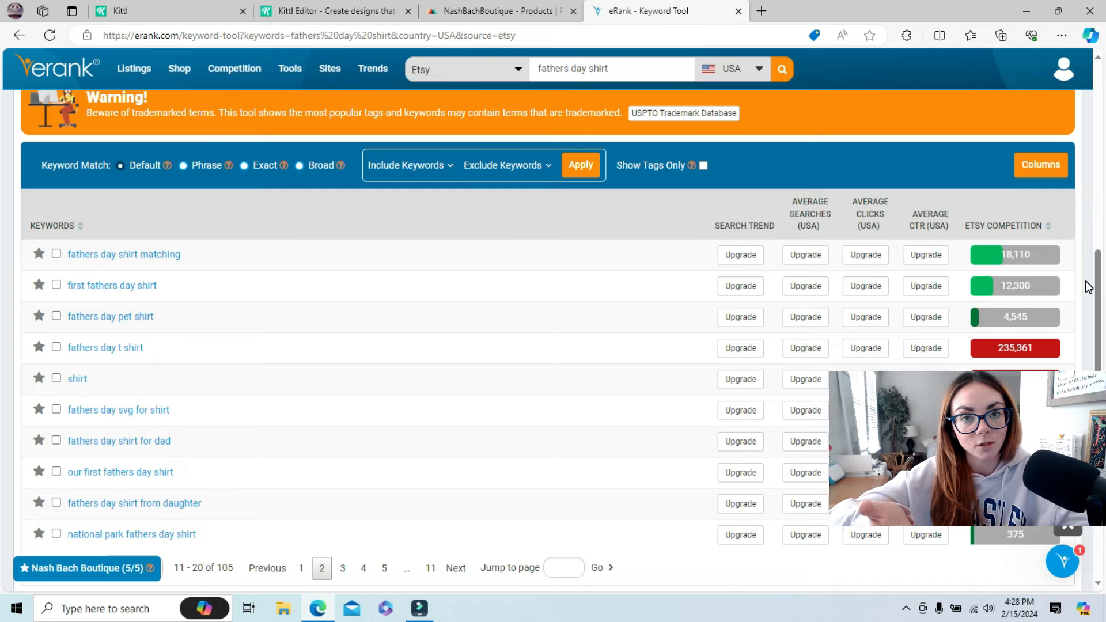
{"action": "mouse_move", "coordinate": [1101, 288]}
{"action": "left_mouse_down"}
{"action": "mouse_move", "coordinate": [1101, 334]}
{"action": "mouse_move", "coordinate": [1102, 310]}
{"action": "left_mouse_up"}
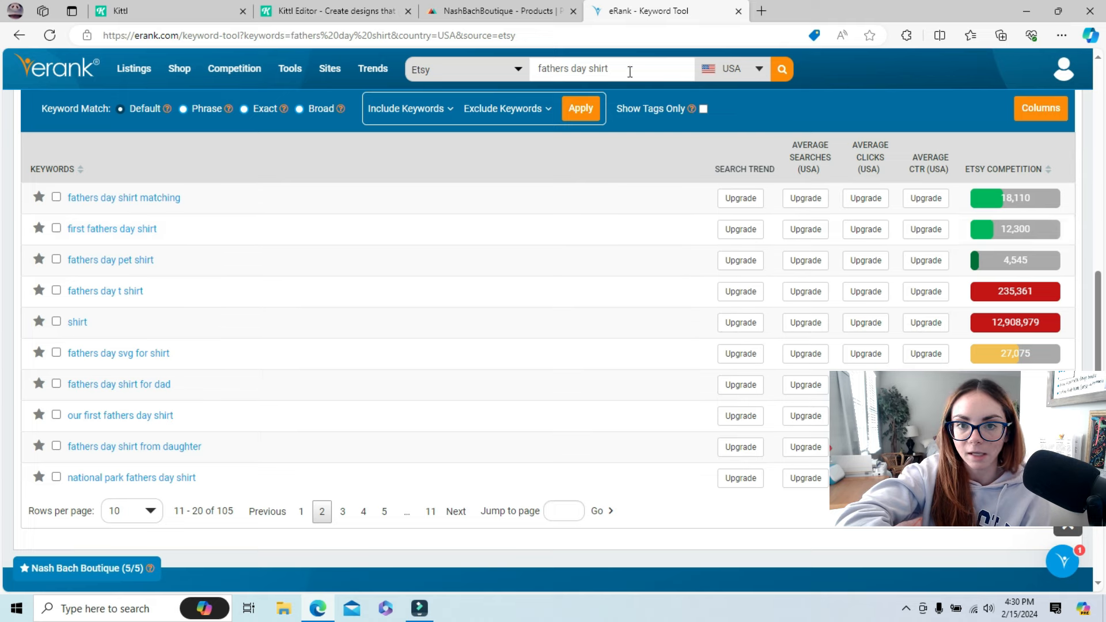
Switch back to Printful and replace the product title with "First Fathers Day Tshirt, Car Dad Shirt, Rad Dads Club Graphic Tee".
{"action": "left_click", "coordinate": [481, 12]}
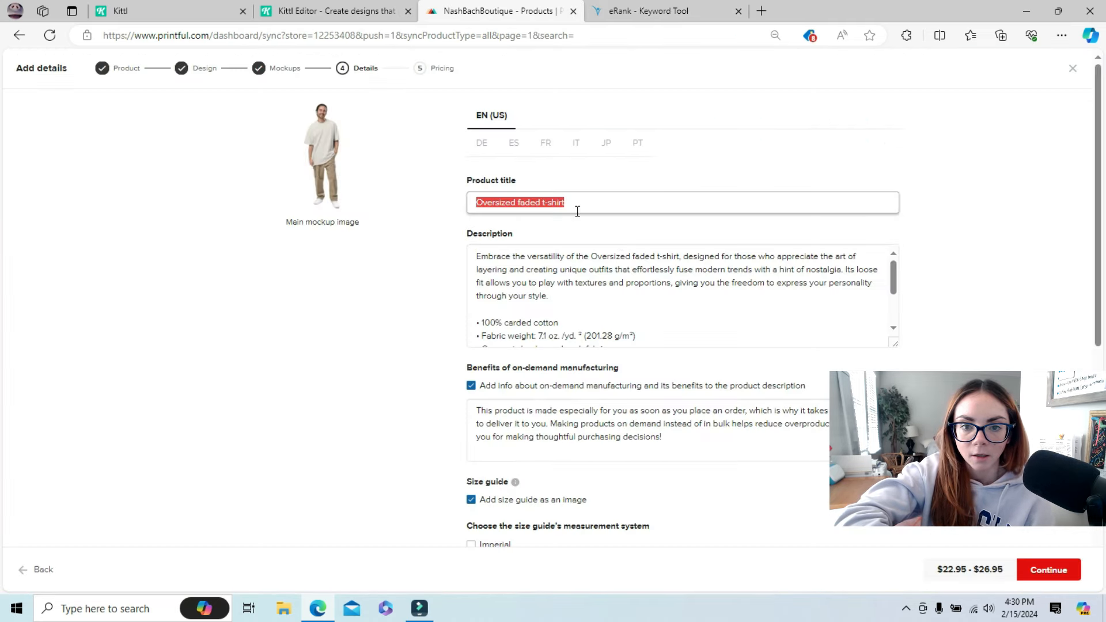
{"action": "key", "text": "BackSpace"}
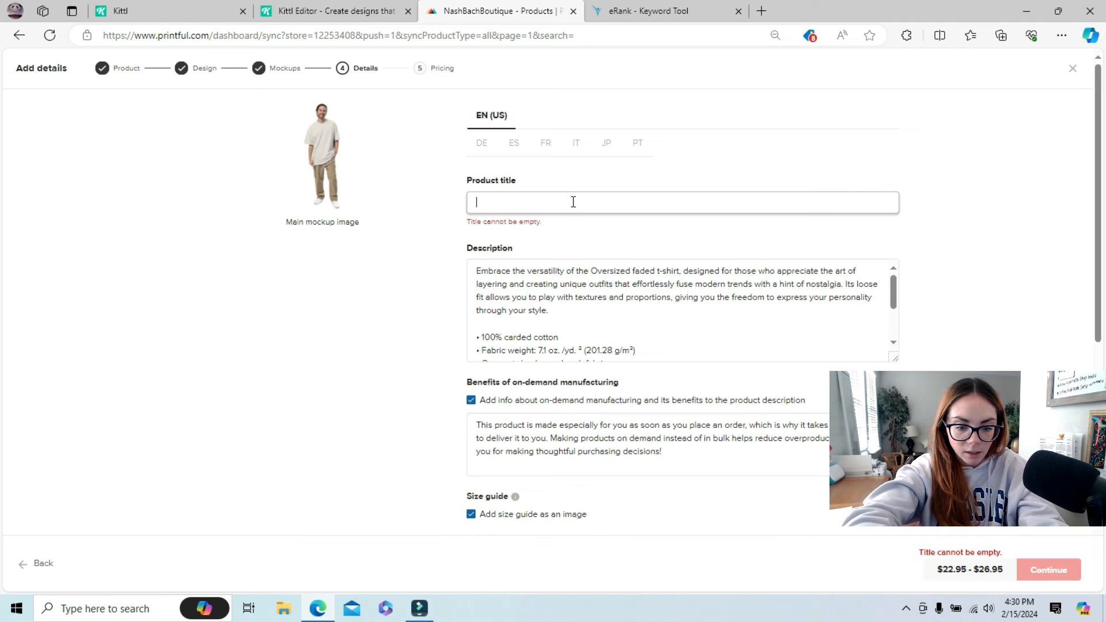
{"action": "type", "text": "First F"}
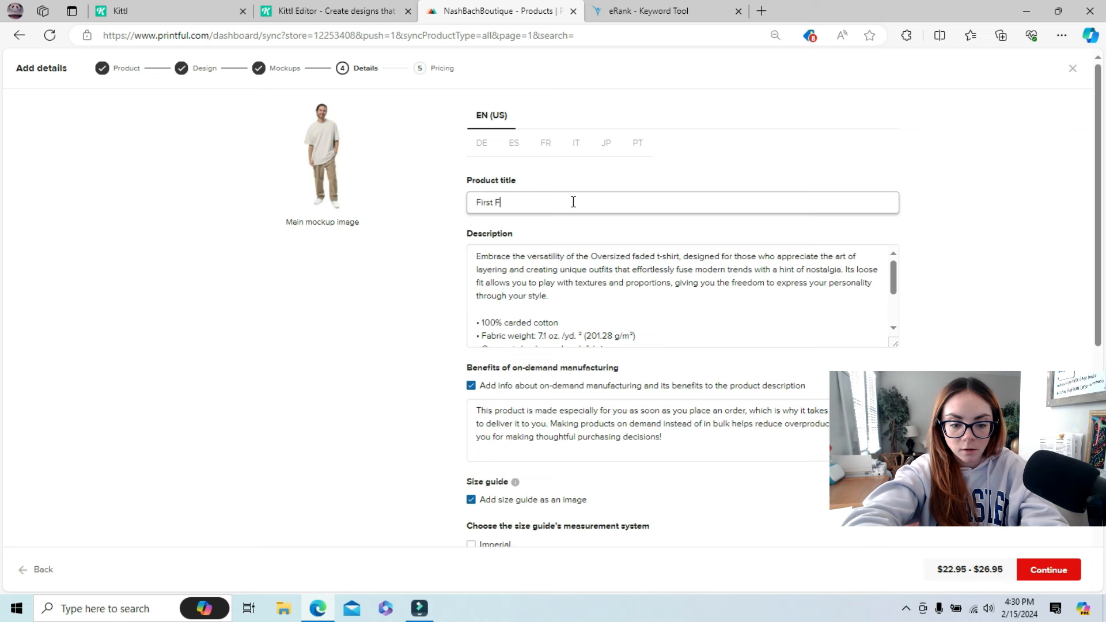
{"action": "type", "text": "athers Da"}
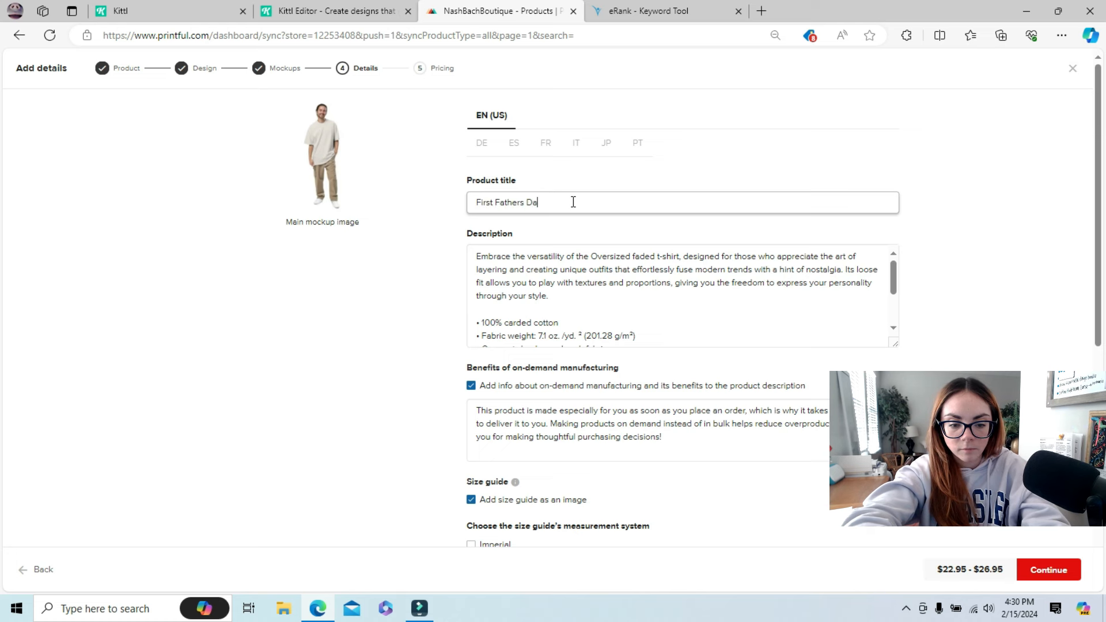
{"action": "type", "text": "y Tshi"}
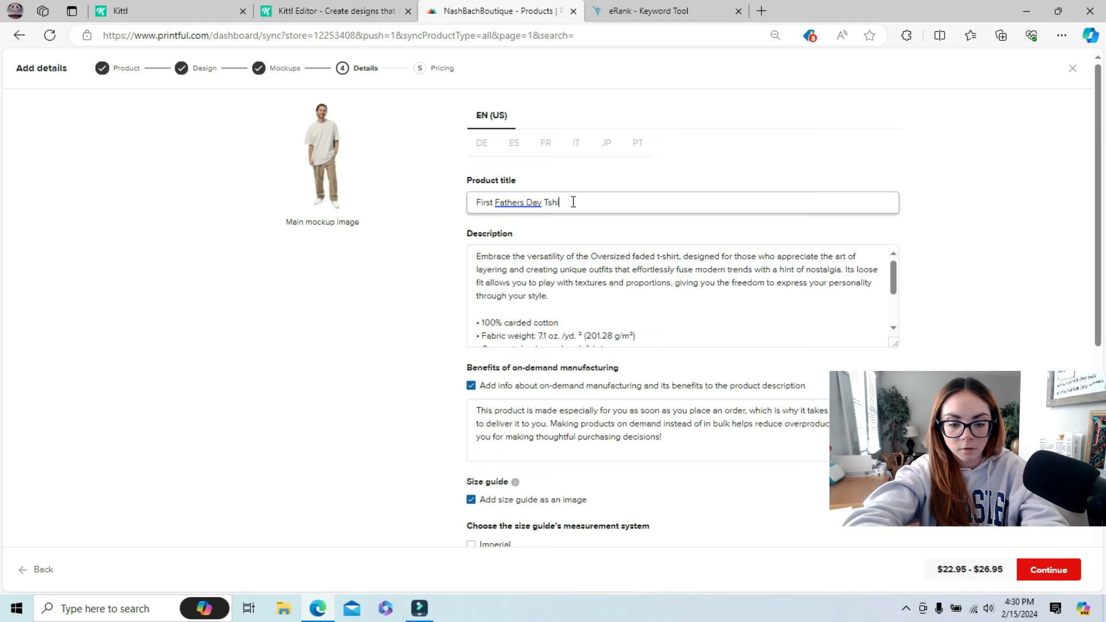
{"action": "type", "text": "rt, Car "}
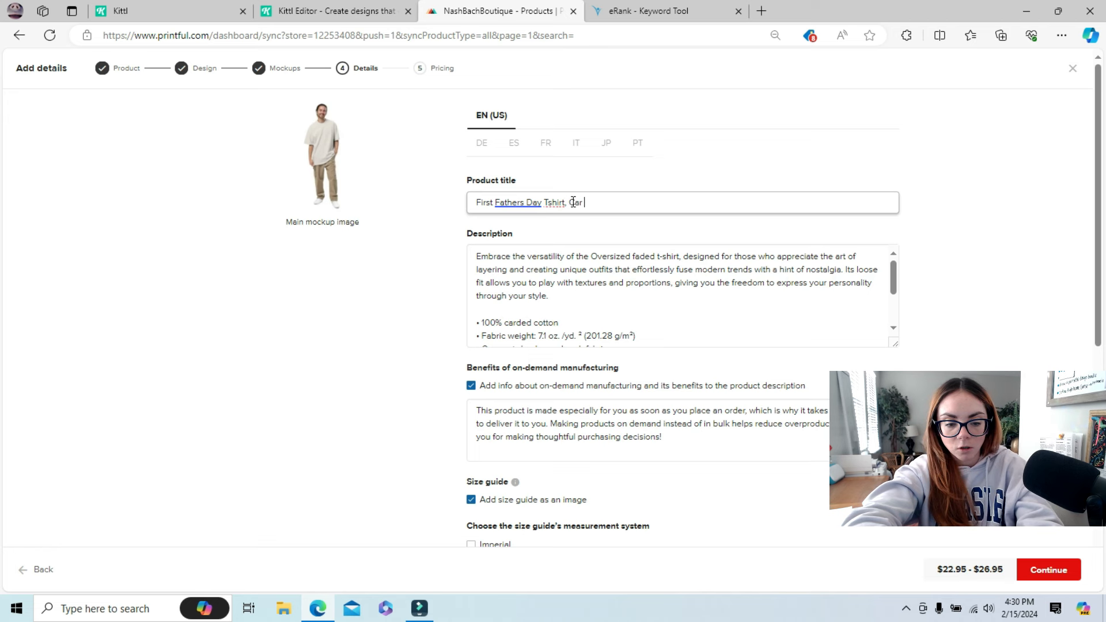
{"action": "type", "text": "Dad SHir"}
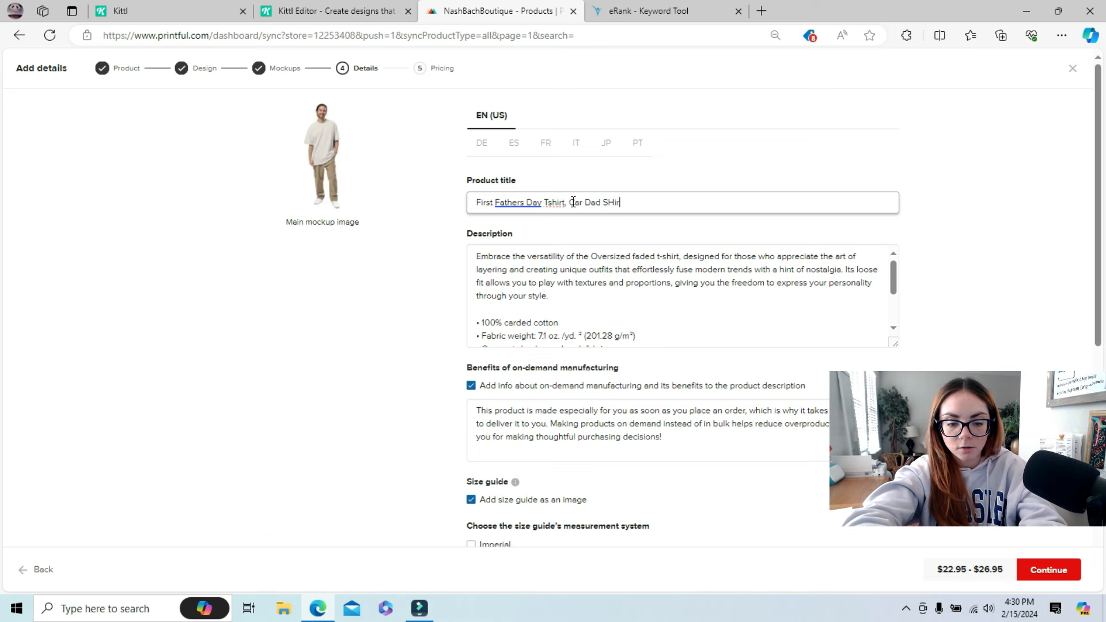
{"action": "type", "text": "t,"}
{"action": "key", "text": "BackSpace"}
{"action": "key", "text": "BackSpace"}
{"action": "key", "text": "BackSpace"}
{"action": "key", "text": "BackSpace"}
{"action": "key", "text": "BackSpace"}
{"action": "key", "text": "BackSpace"}
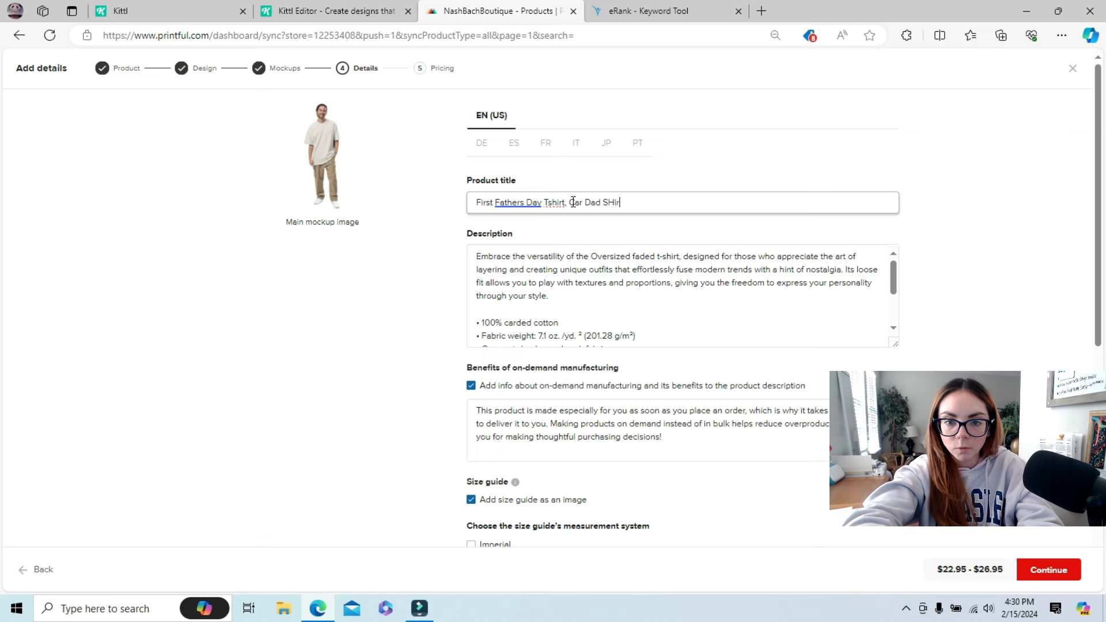
{"action": "type", "text": "hirt,"}
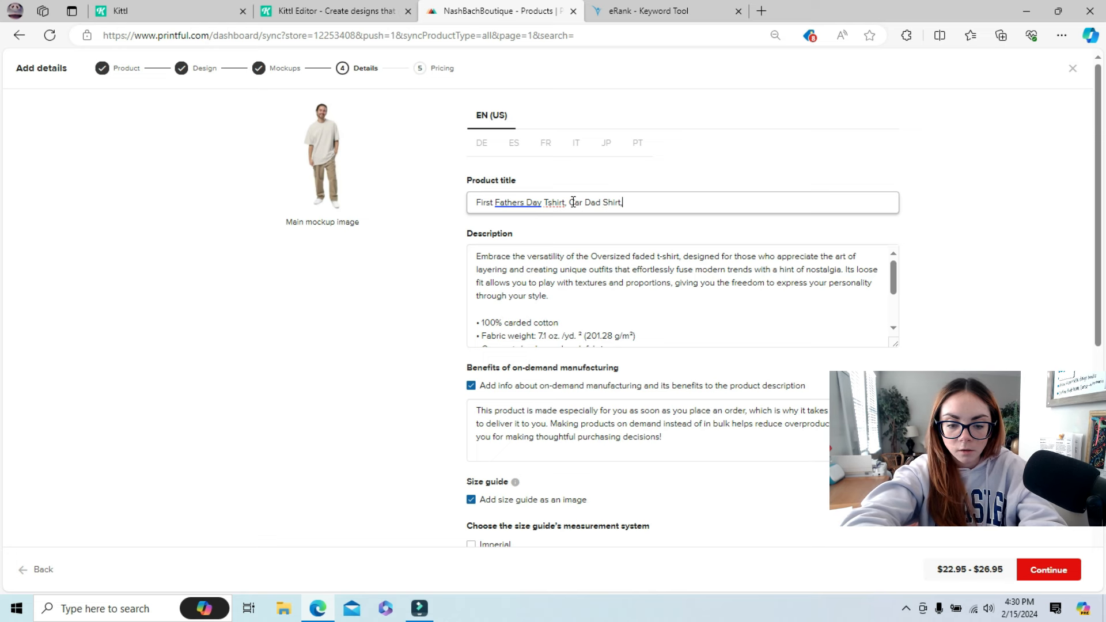
{"action": "type", "text": " Rad"}
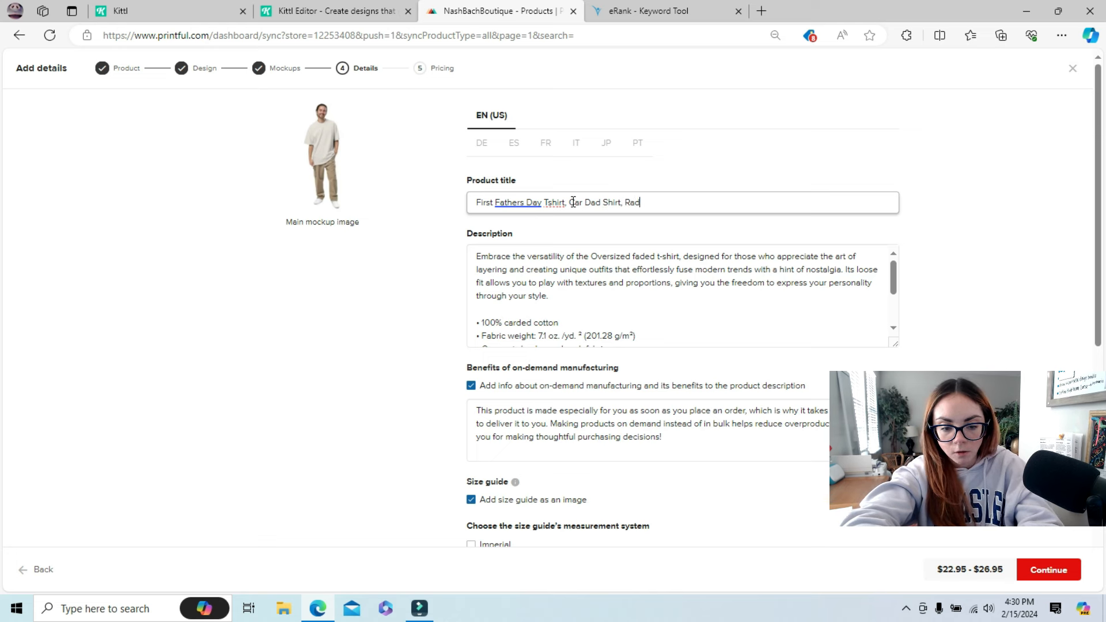
{"action": "type", "text": " Dads Club"}
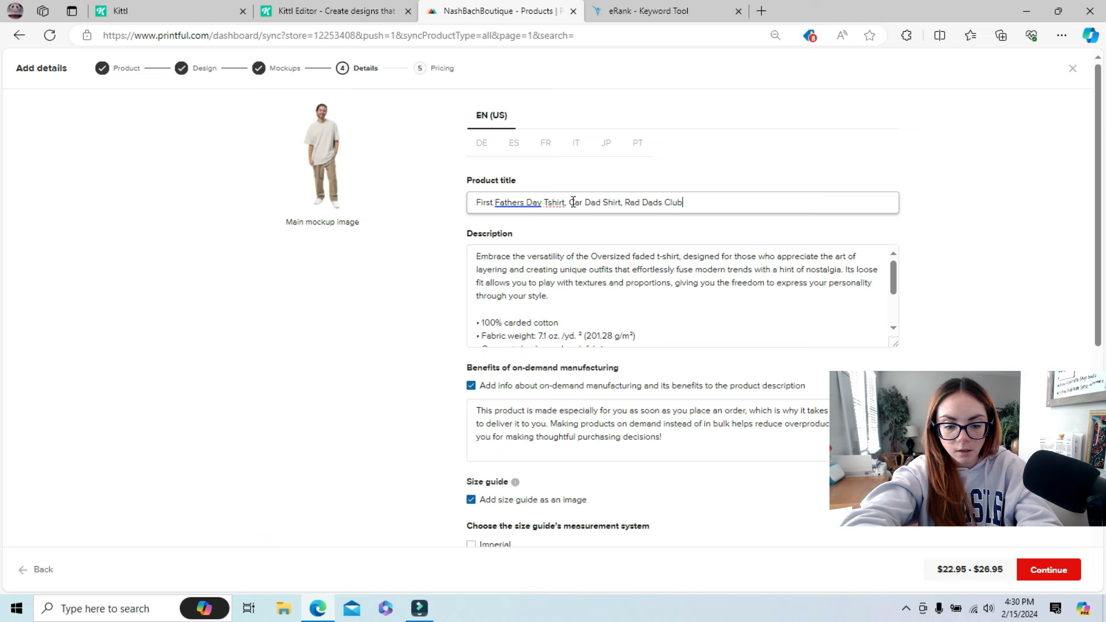
{"action": "type", "text": " G"}
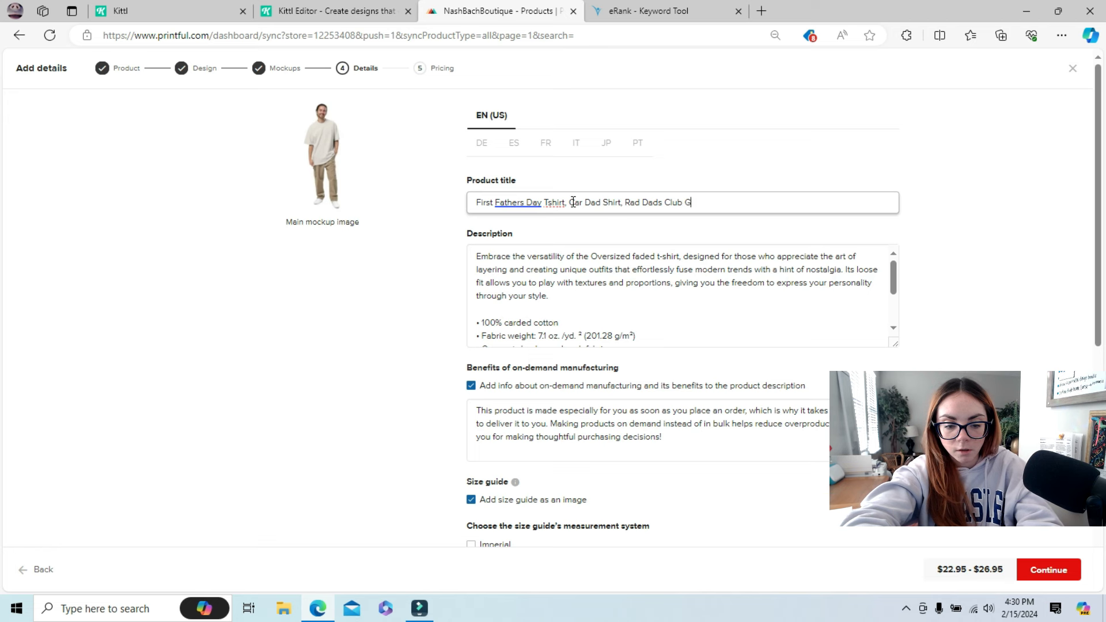
{"action": "type", "text": "raphic Tee"}
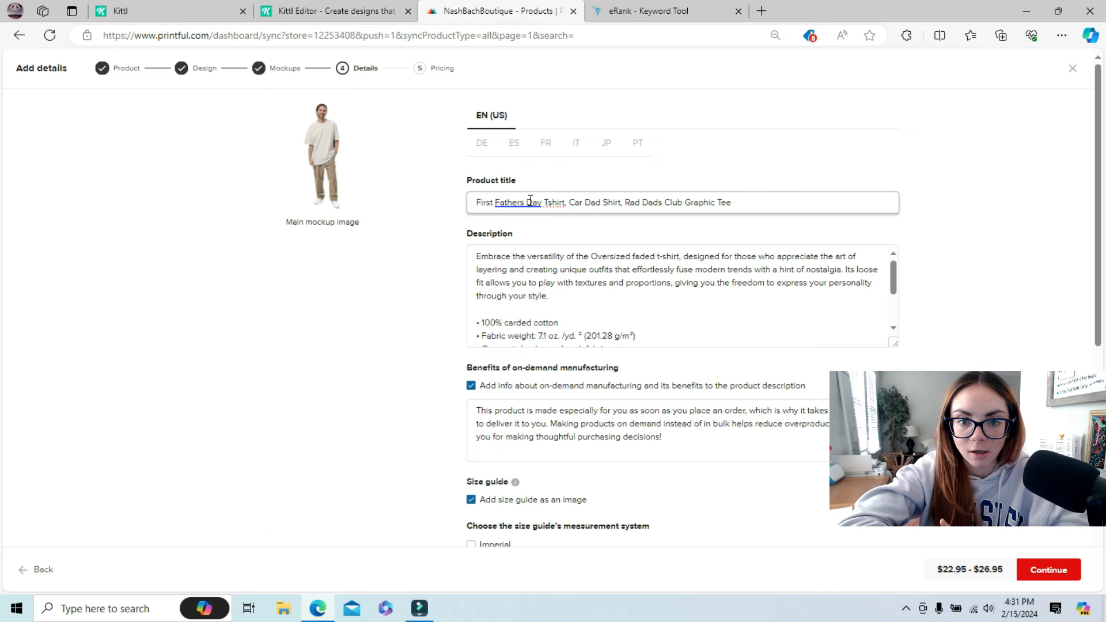
Remove the metric weight "(201.28 g/m²)" from the fabric weight line of the product description.
{"action": "left_click", "coordinate": [678, 168]}
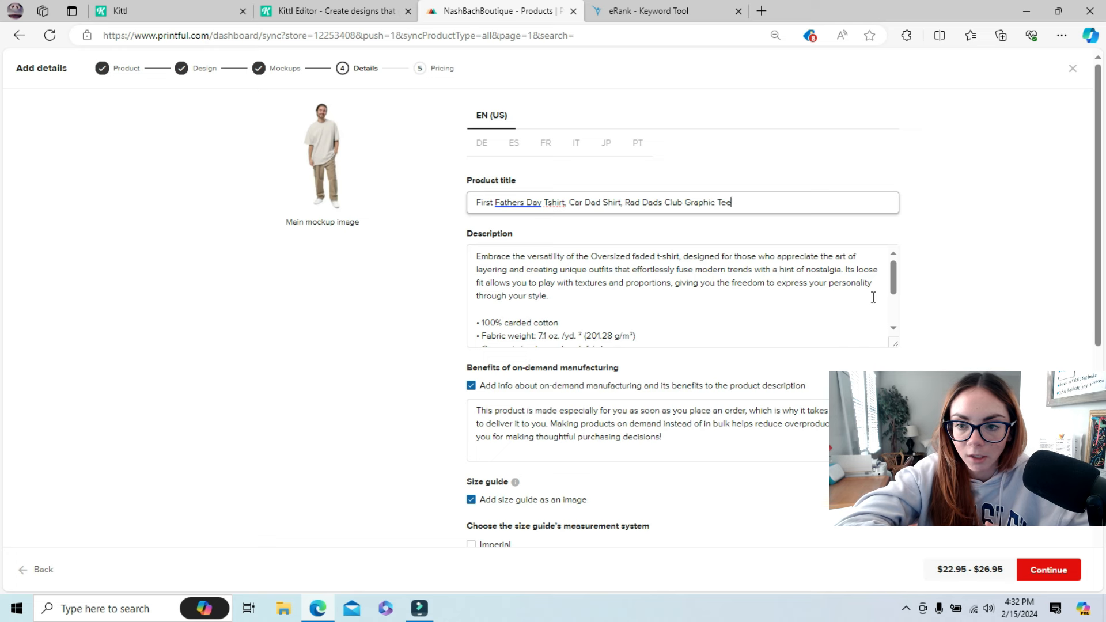
{"action": "left_click_drag", "start_coordinate": [892, 295], "coordinate": [894, 325]}
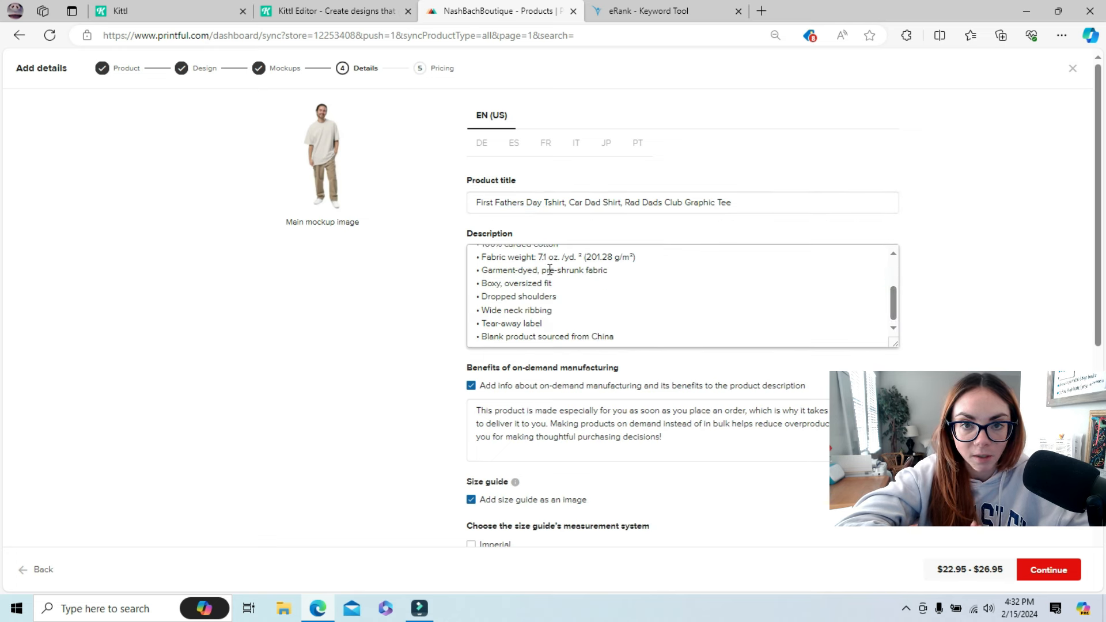
{"action": "scroll", "coordinate": [891, 306], "scroll_direction": "up", "scroll_amount": 3}
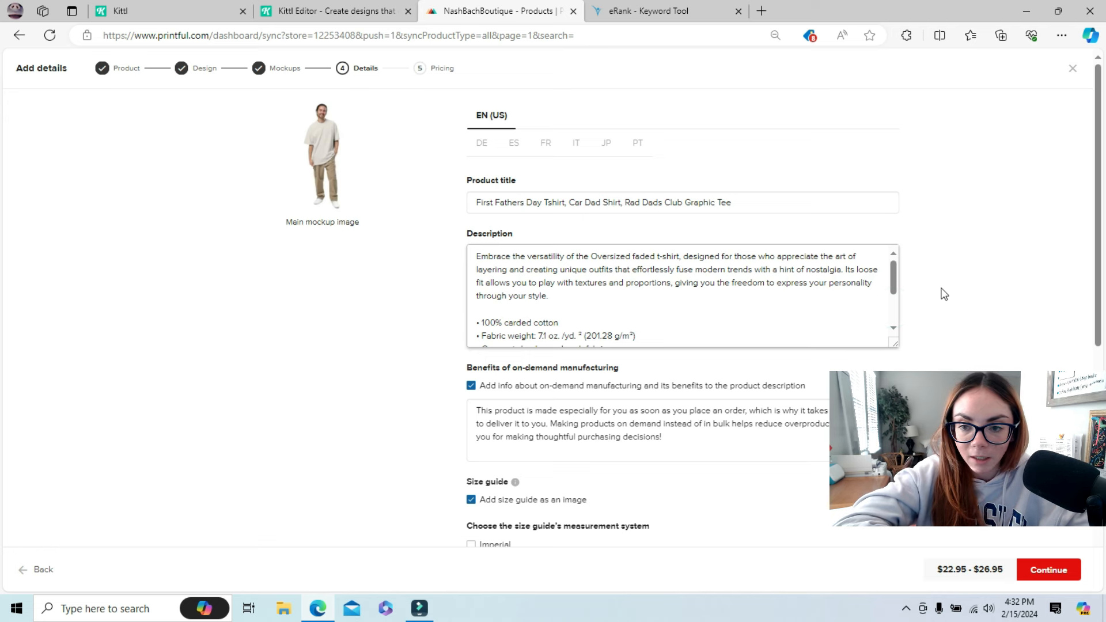
{"action": "mouse_move", "coordinate": [894, 276]}
{"action": "left_mouse_down"}
{"action": "mouse_move", "coordinate": [894, 320]}
{"action": "mouse_move", "coordinate": [898, 290]}
{"action": "left_mouse_up"}
{"action": "left_click_drag", "start_coordinate": [635, 292], "coordinate": [585, 292]}
{"action": "key", "text": "BackSpace"}
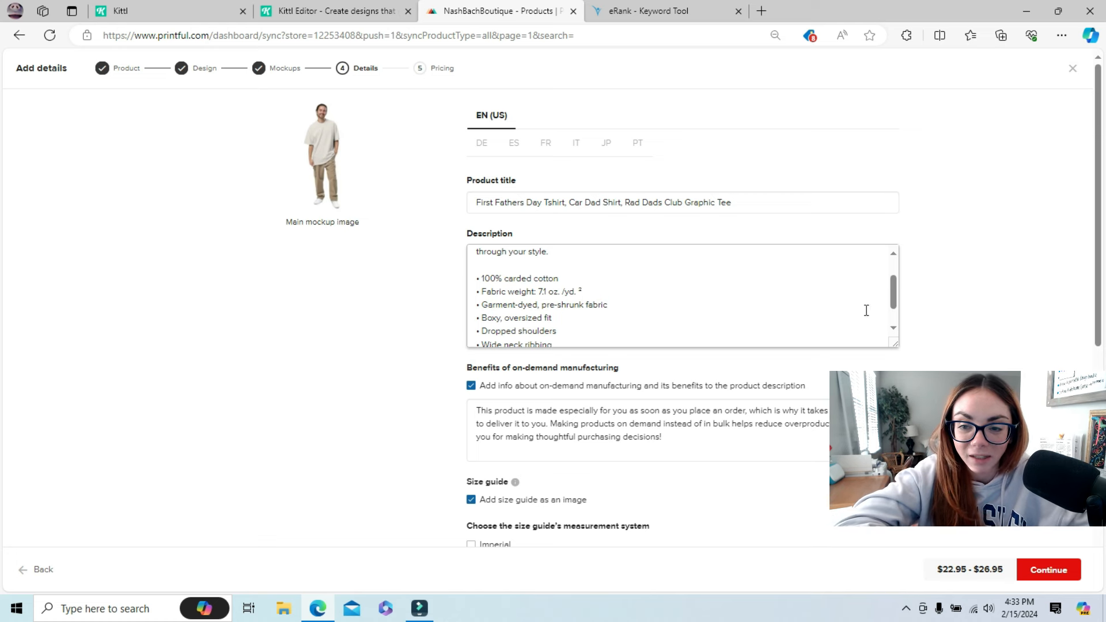
Delete the "Blank product sourced from China" bullet line from the end of the product description.
{"action": "left_click_drag", "start_coordinate": [894, 289], "coordinate": [892, 309]}
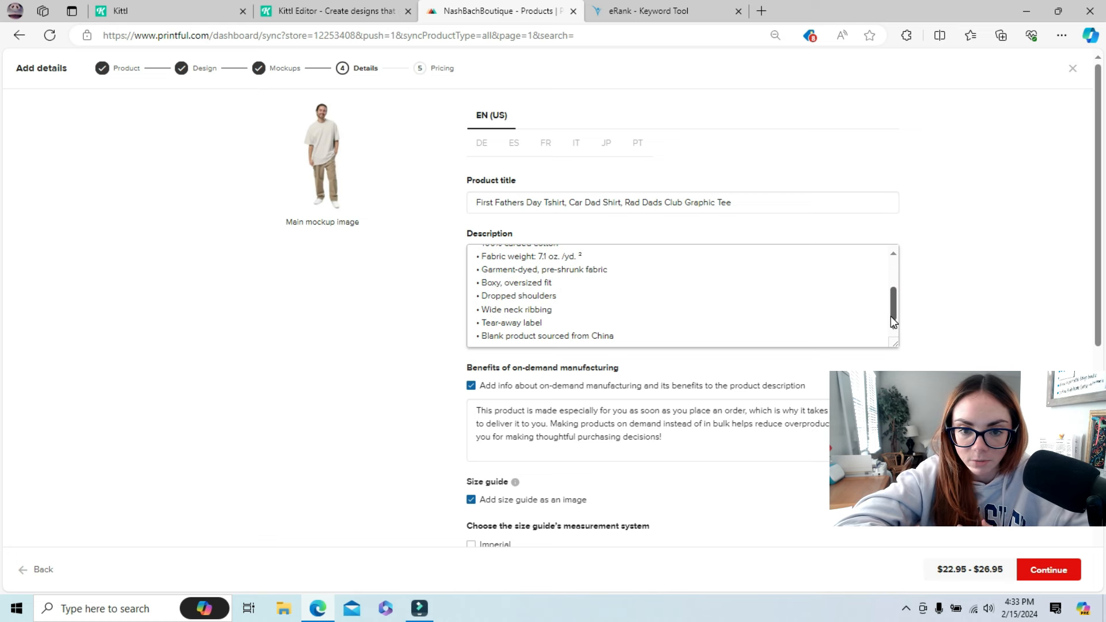
{"action": "left_click", "coordinate": [622, 336]}
{"action": "left_click_drag", "start_coordinate": [622, 336], "coordinate": [466, 342]}
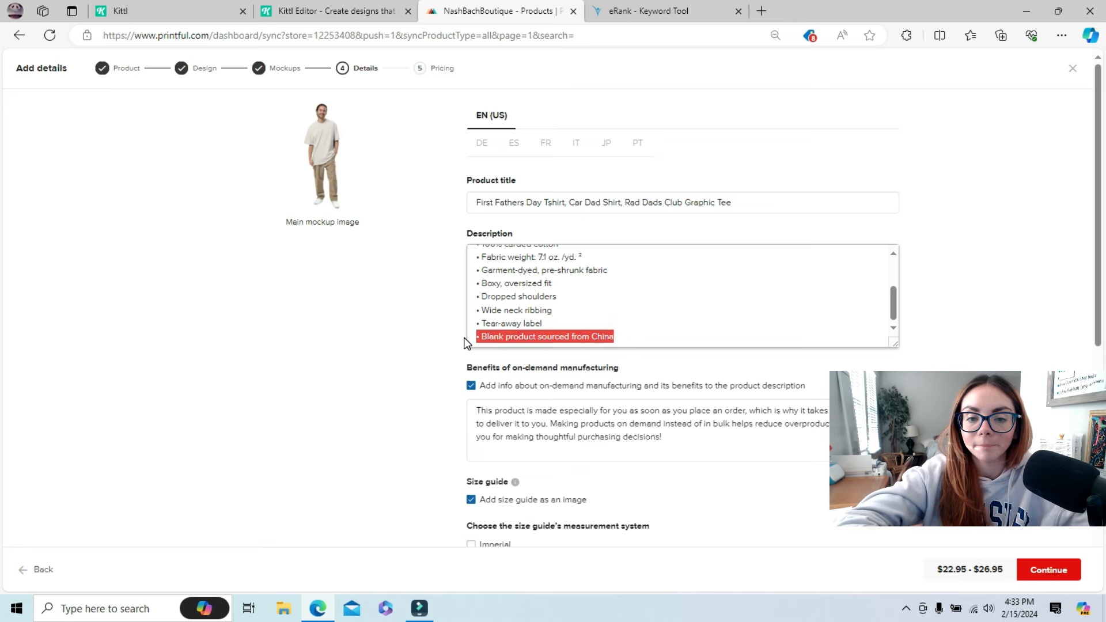
{"action": "key", "text": "BackSpace"}
{"action": "key", "text": "BackSpace"}
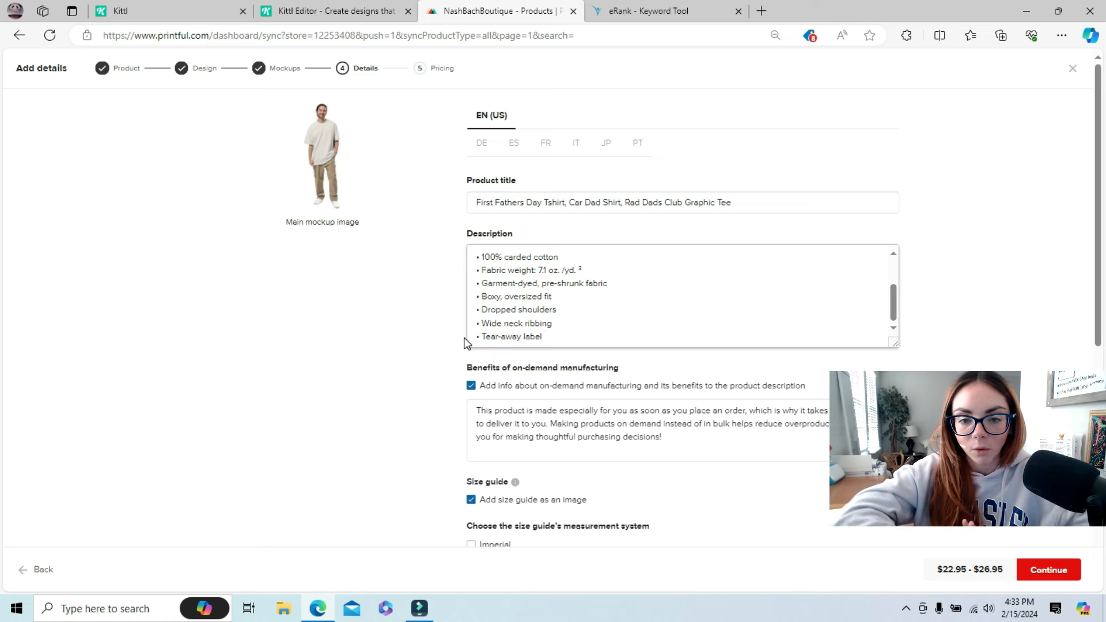
Add the tags "dad shirt" and "fathers day shirts" to the product.
{"action": "left_click_drag", "start_coordinate": [894, 298], "coordinate": [904, 383]}
{"action": "left_click_drag", "start_coordinate": [1102, 258], "coordinate": [1097, 368]}
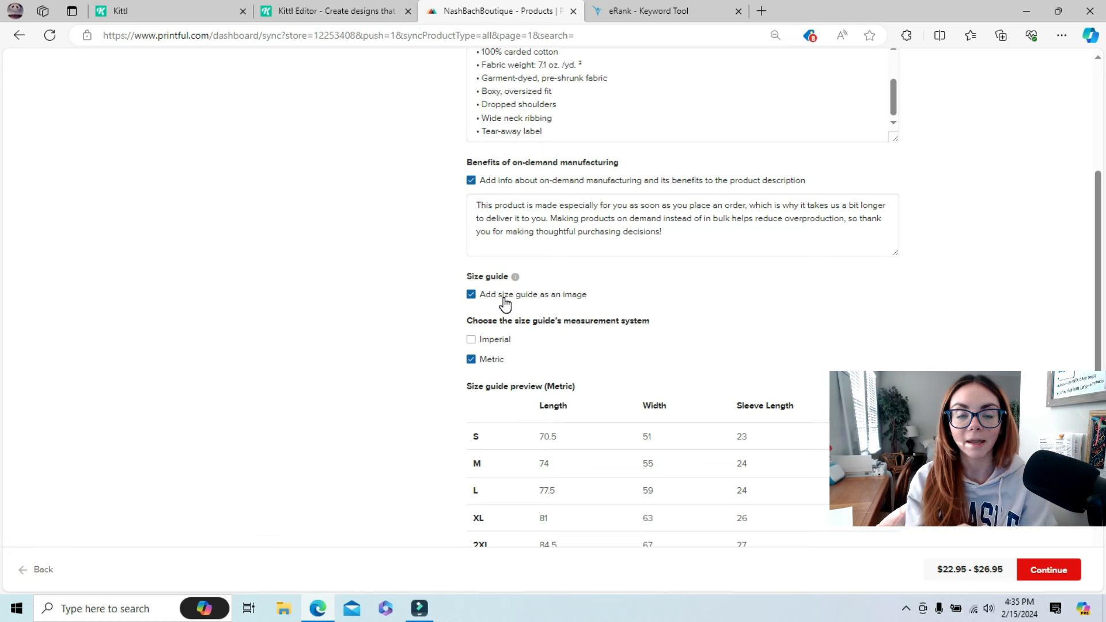
{"action": "mouse_move", "coordinate": [515, 277]}
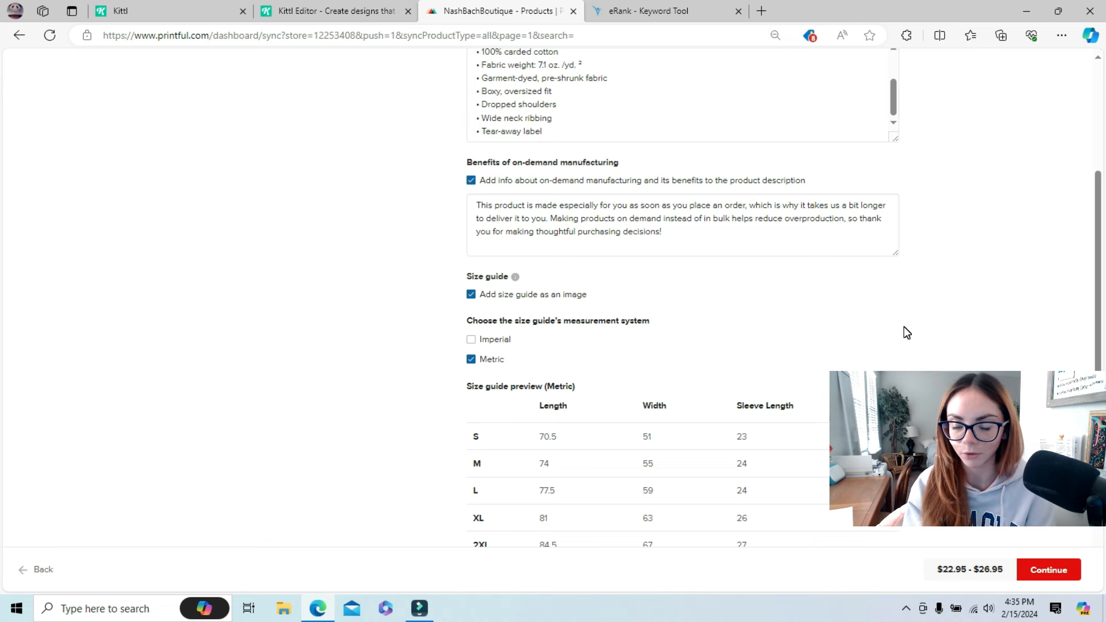
{"action": "left_click_drag", "start_coordinate": [1099, 266], "coordinate": [1086, 352]}
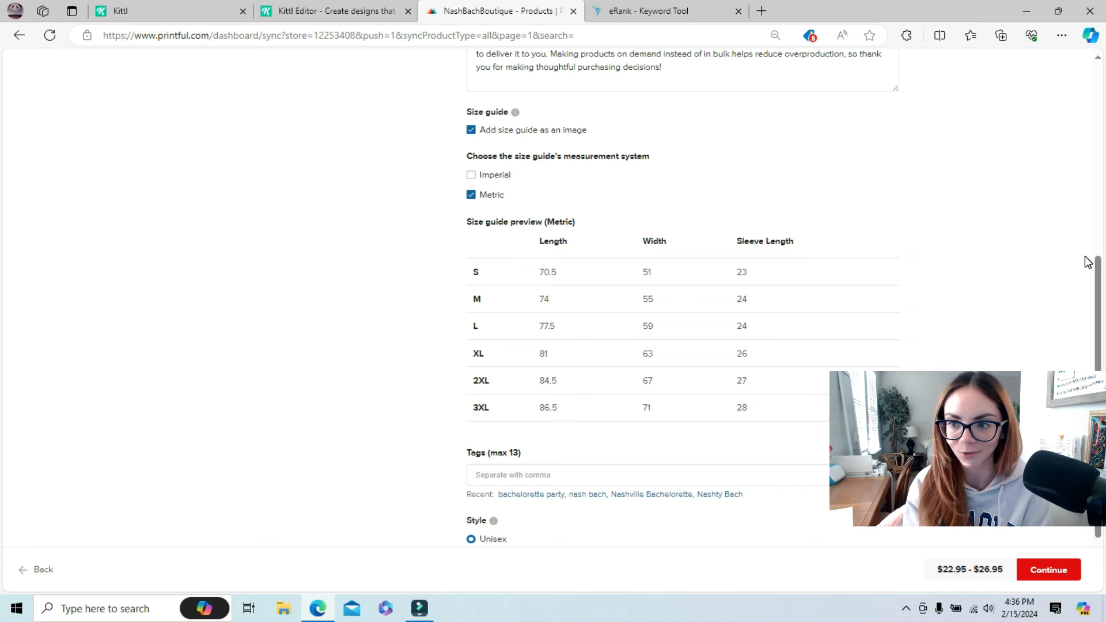
{"action": "left_click_drag", "start_coordinate": [1096, 274], "coordinate": [1097, 331]}
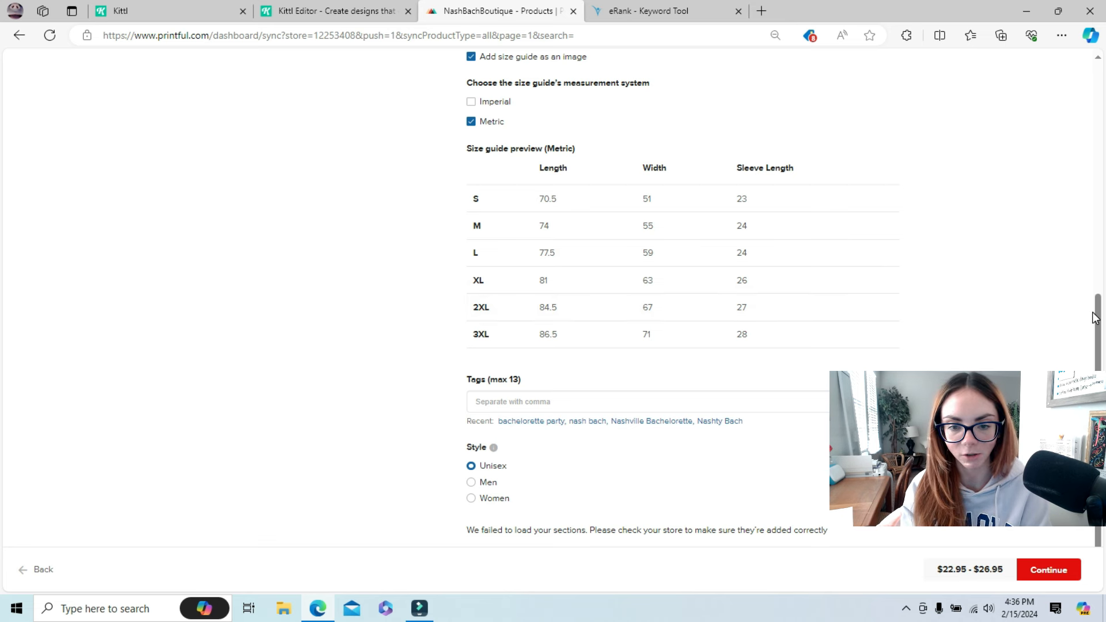
{"action": "left_click", "coordinate": [486, 401]}
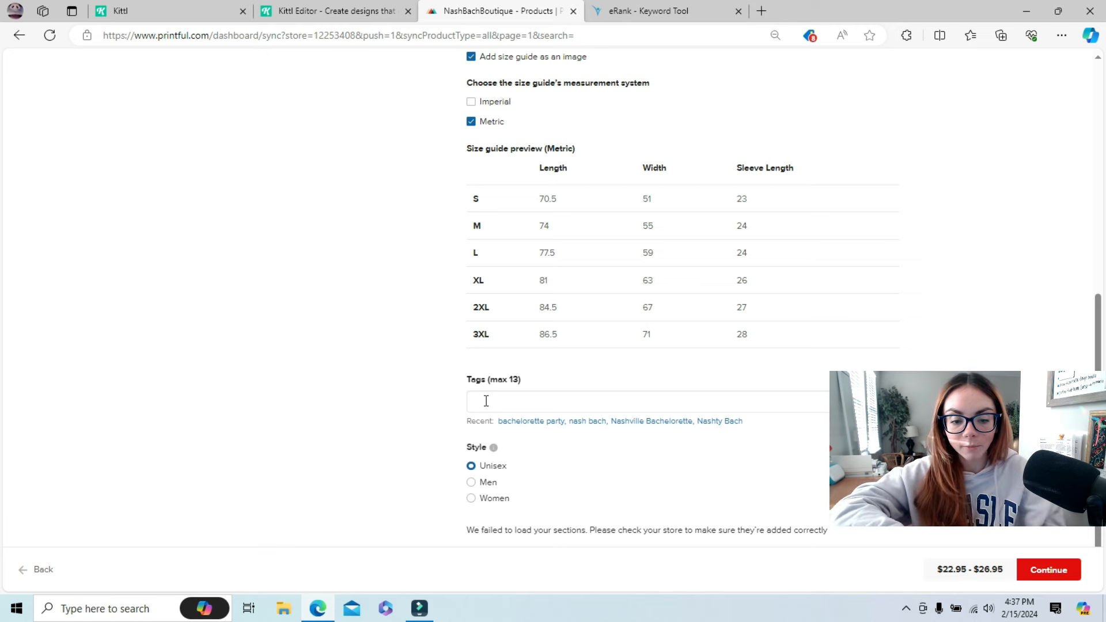
{"action": "type", "text": "day shirt"}
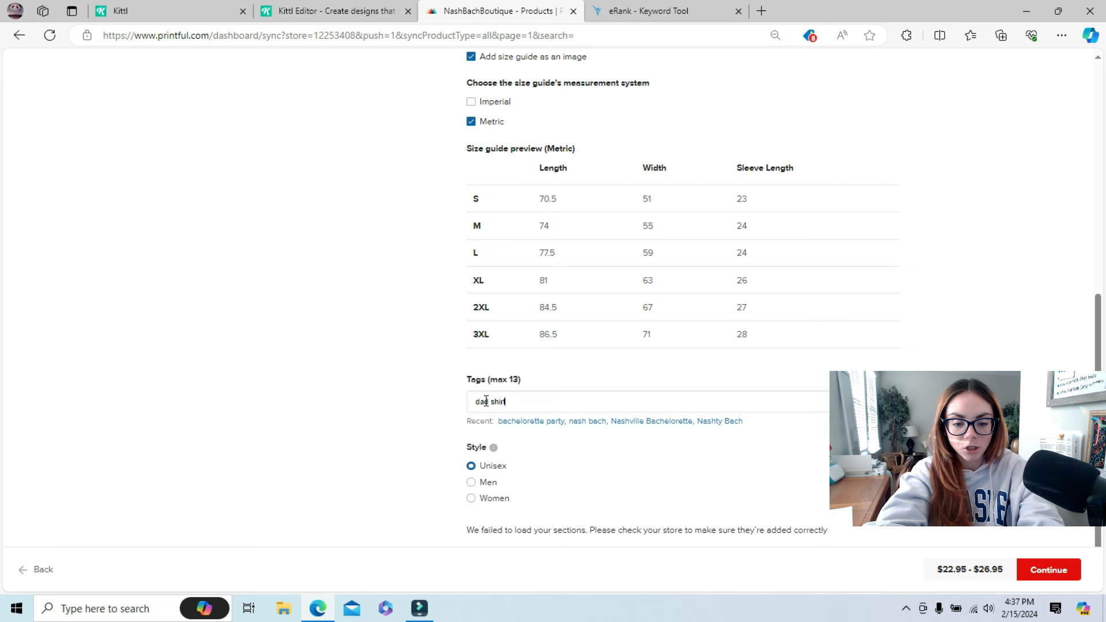
{"action": "key", "text": "Return"}
{"action": "type", "text": "fa"}
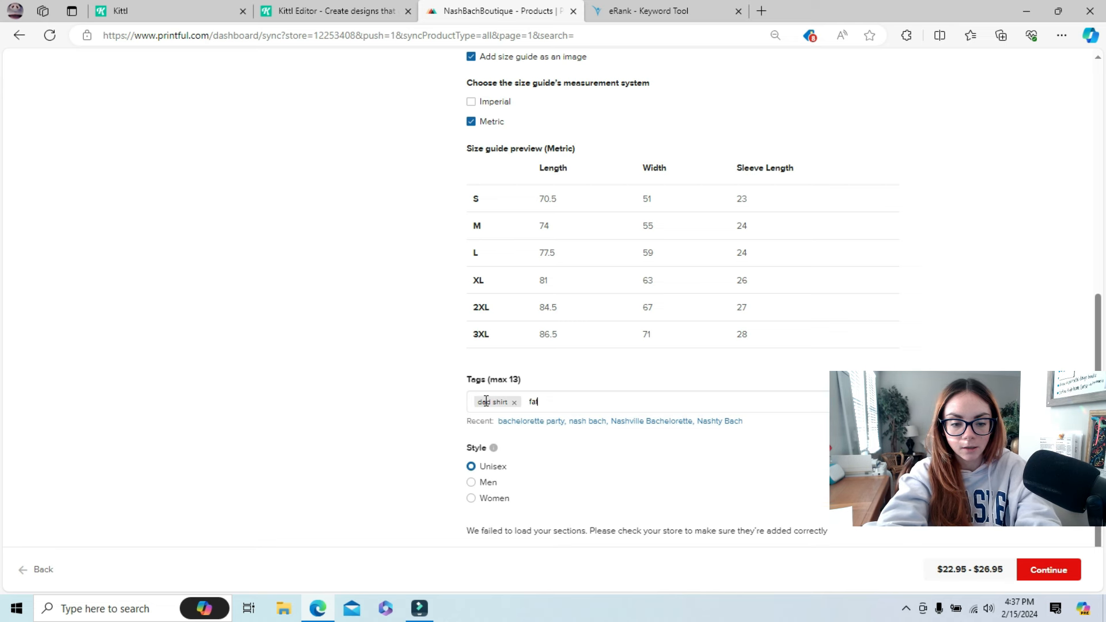
{"action": "type", "text": "thers day shirts"}
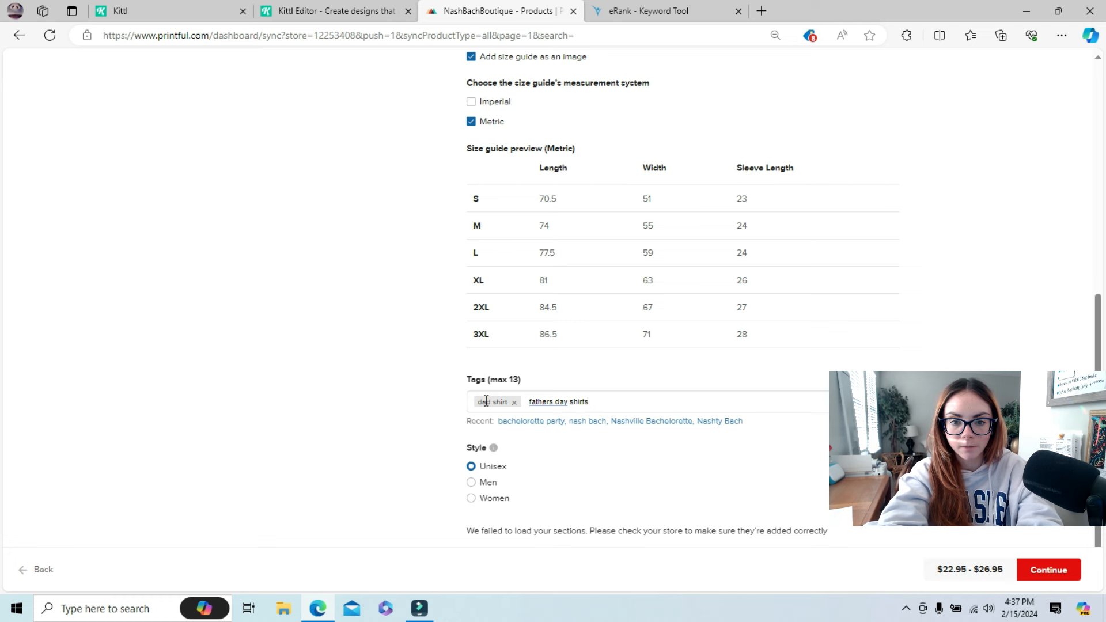
{"action": "key", "text": "Return"}
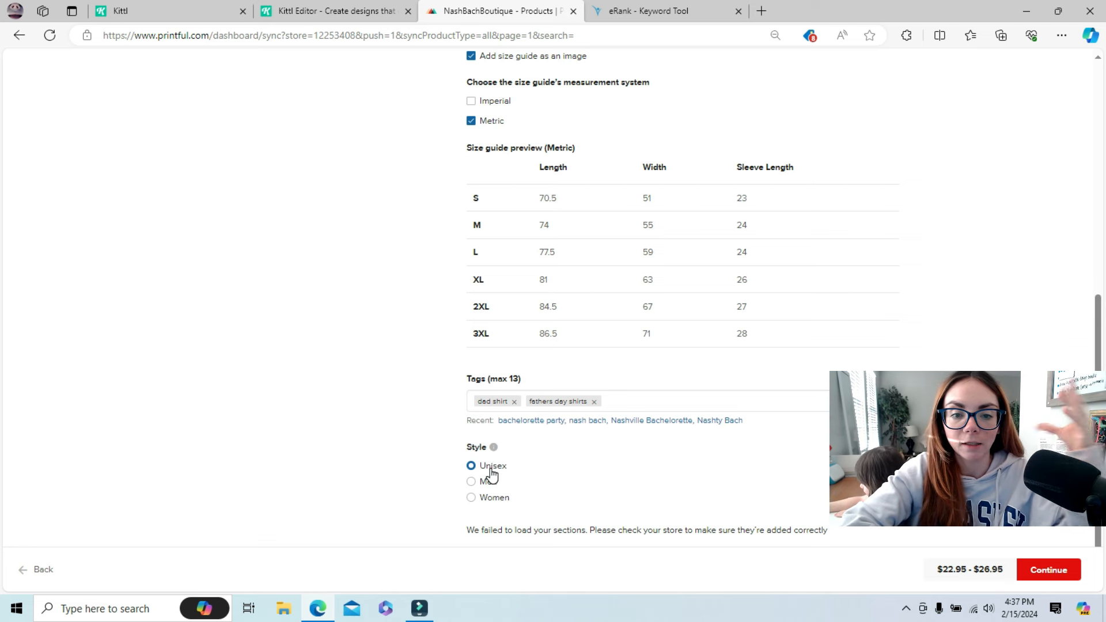
Set the product style to Men and continue to the pricing stage.
{"action": "mouse_move", "coordinate": [493, 447]}
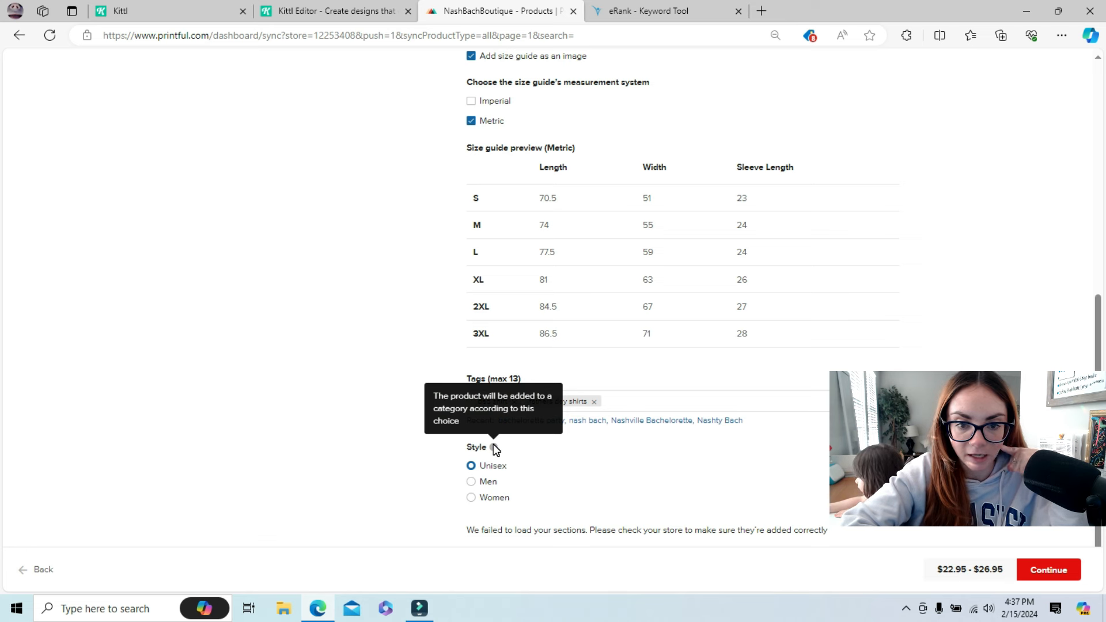
{"action": "left_click", "coordinate": [471, 483]}
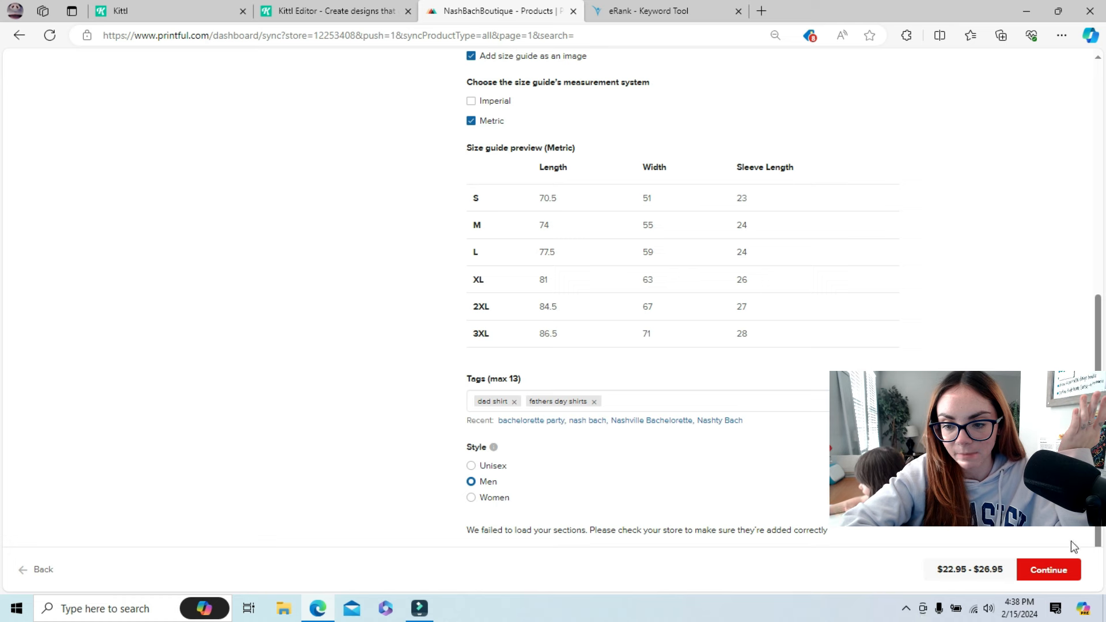
{"action": "left_click", "coordinate": [1048, 576]}
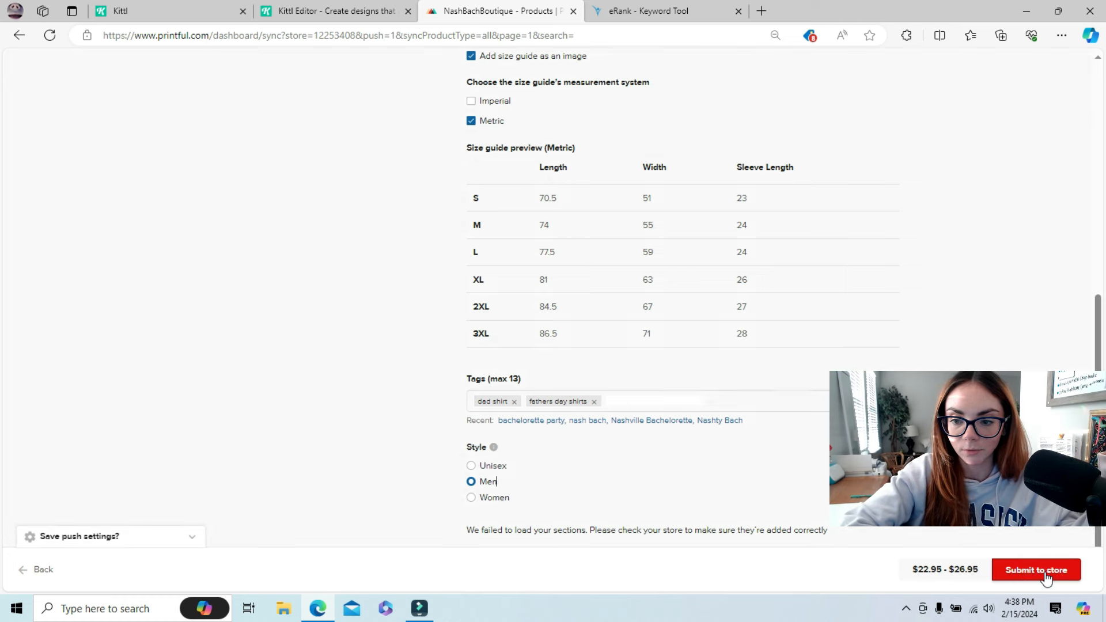
Review the variant prices and estimated earnings, and raise the 3XL retail price to 32.00.
{"action": "left_click_drag", "start_coordinate": [1101, 216], "coordinate": [1102, 155]}
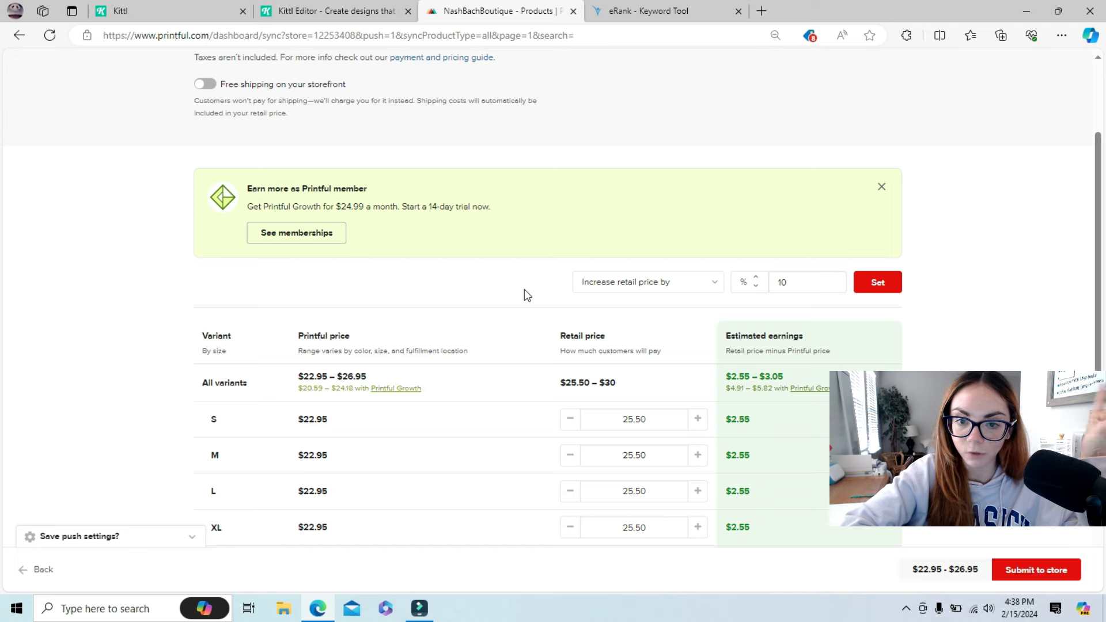
{"action": "left_click_drag", "start_coordinate": [1097, 210], "coordinate": [1102, 310]}
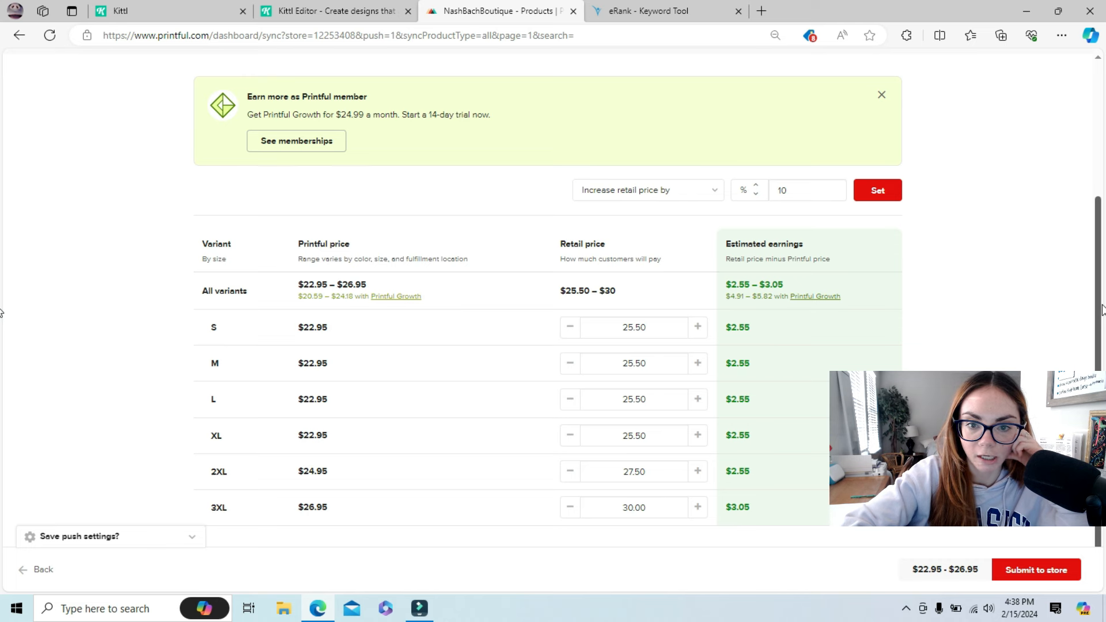
{"action": "left_click", "coordinate": [738, 328]}
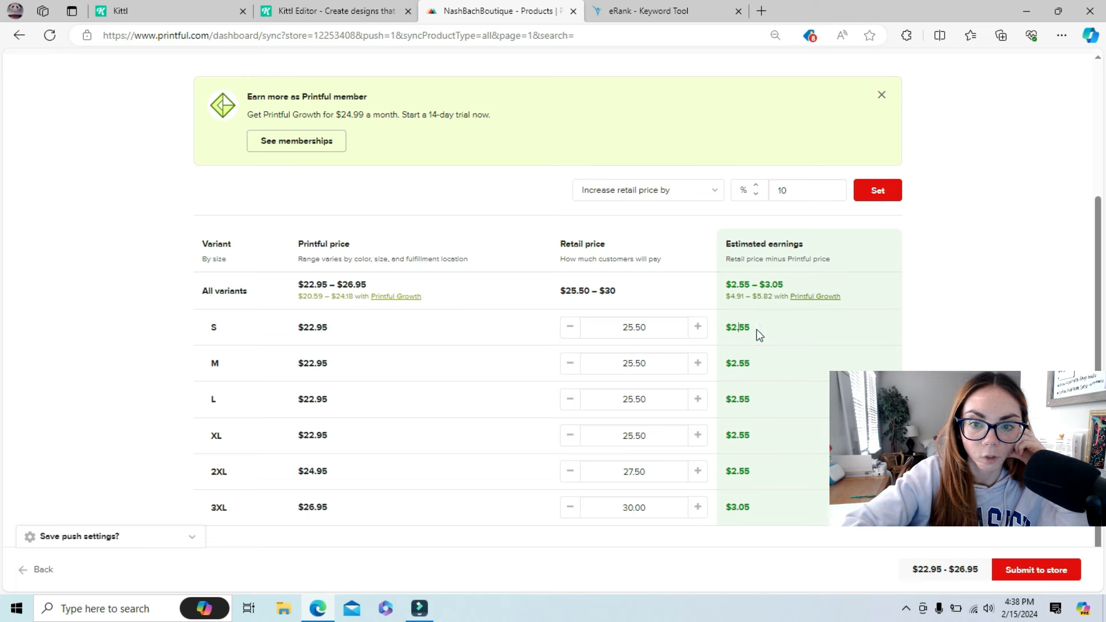
{"action": "left_click", "coordinate": [652, 328]}
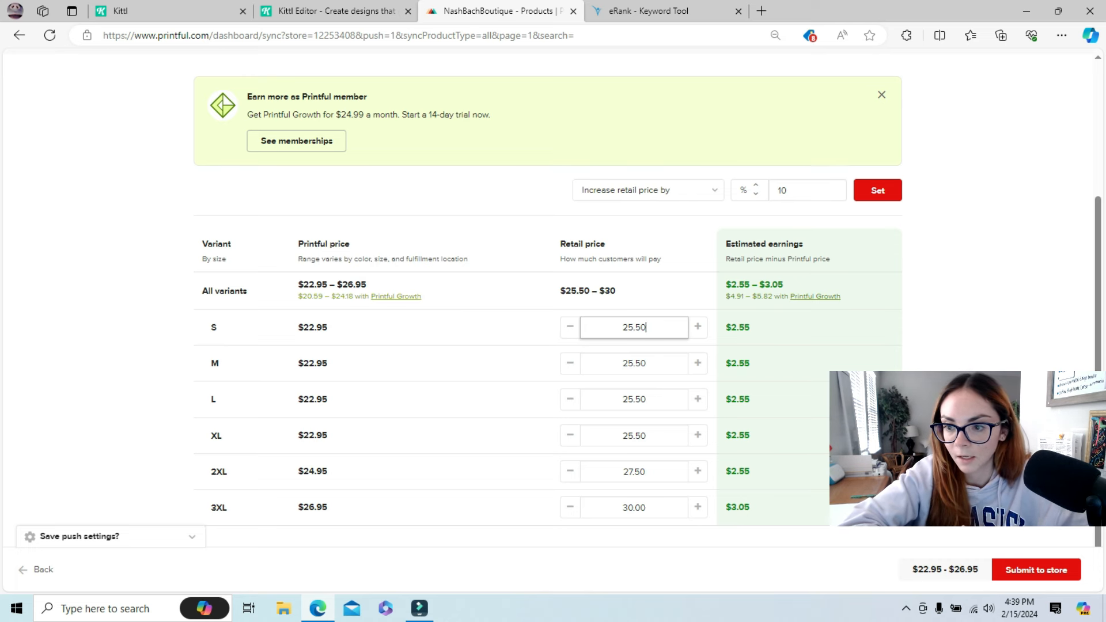
{"action": "mouse_move", "coordinate": [1099, 442]}
{"action": "left_mouse_down"}
{"action": "mouse_move", "coordinate": [1100, 207]}
{"action": "mouse_move", "coordinate": [1102, 543]}
{"action": "mouse_move", "coordinate": [1102, 532]}
{"action": "left_mouse_up"}
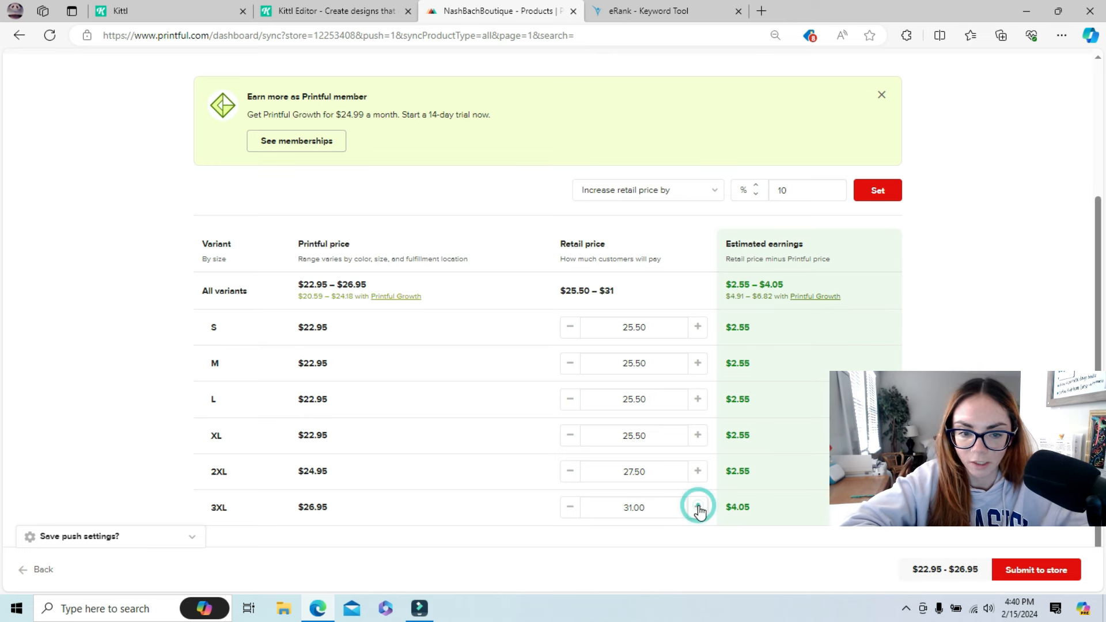
{"action": "left_click", "coordinate": [698, 506]}
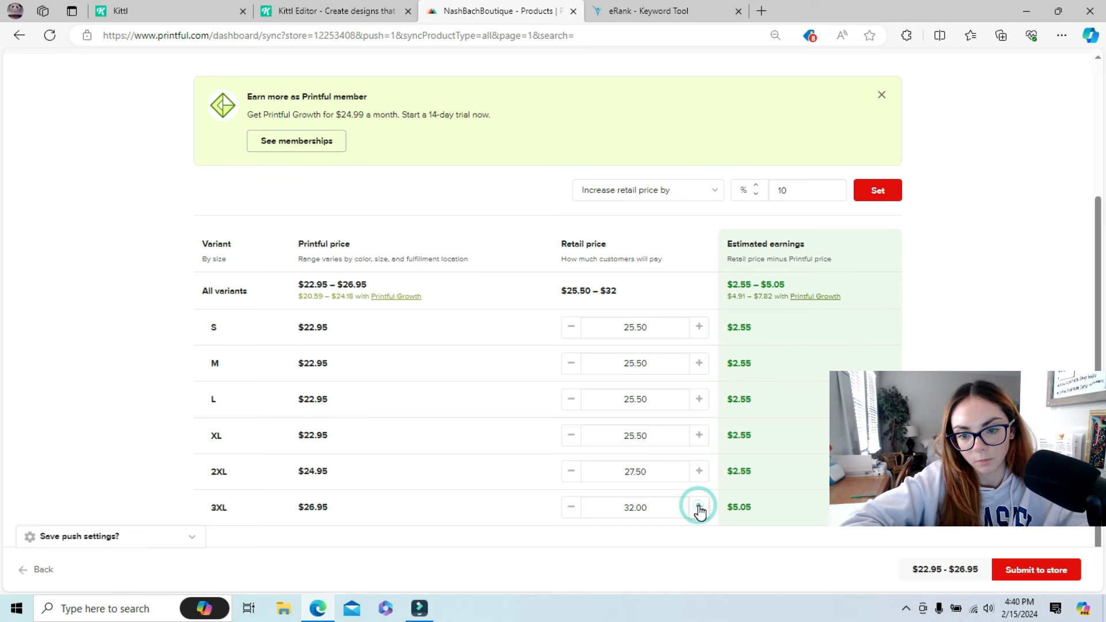
Set the retail price of the 2XL variant to 32.00.
{"action": "left_click", "coordinate": [699, 472]}
{"action": "left_click", "coordinate": [700, 473]}
{"action": "left_click", "coordinate": [701, 474]}
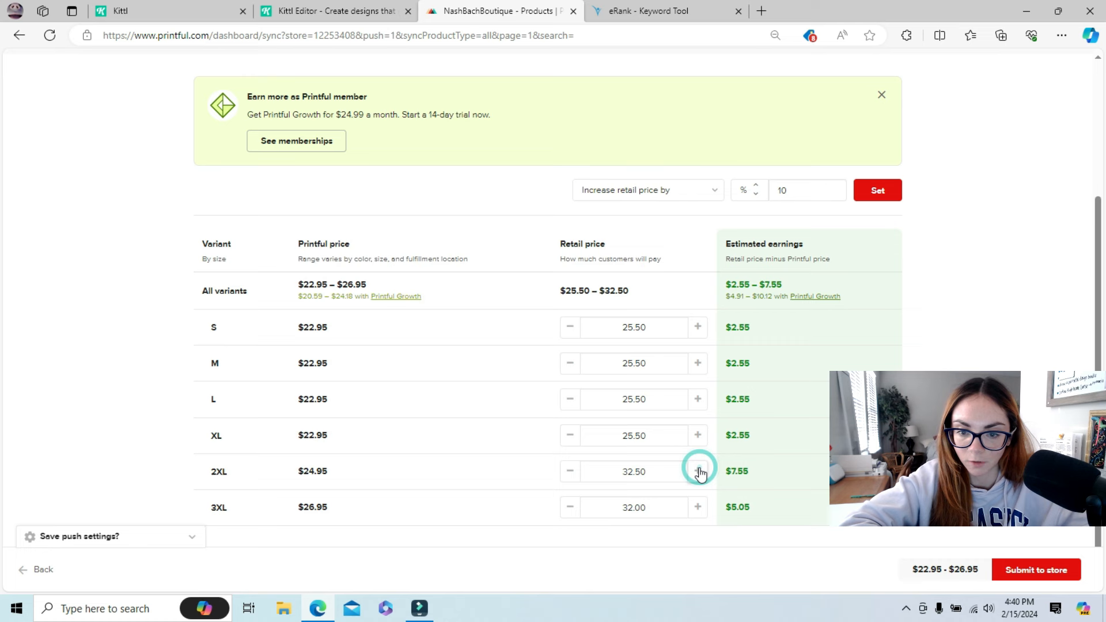
{"action": "left_click", "coordinate": [659, 468]}
{"action": "left_click", "coordinate": [658, 468]}
{"action": "key", "text": "BackSpace"}
{"action": "key", "text": "BackSpace"}
{"action": "type", "text": "00"}
Set the retail prices of the XL and L variants to 32.00.
{"action": "left_click", "coordinate": [664, 435]}
{"action": "double_click", "coordinate": [662, 433]}
{"action": "type", "text": "32.00"}
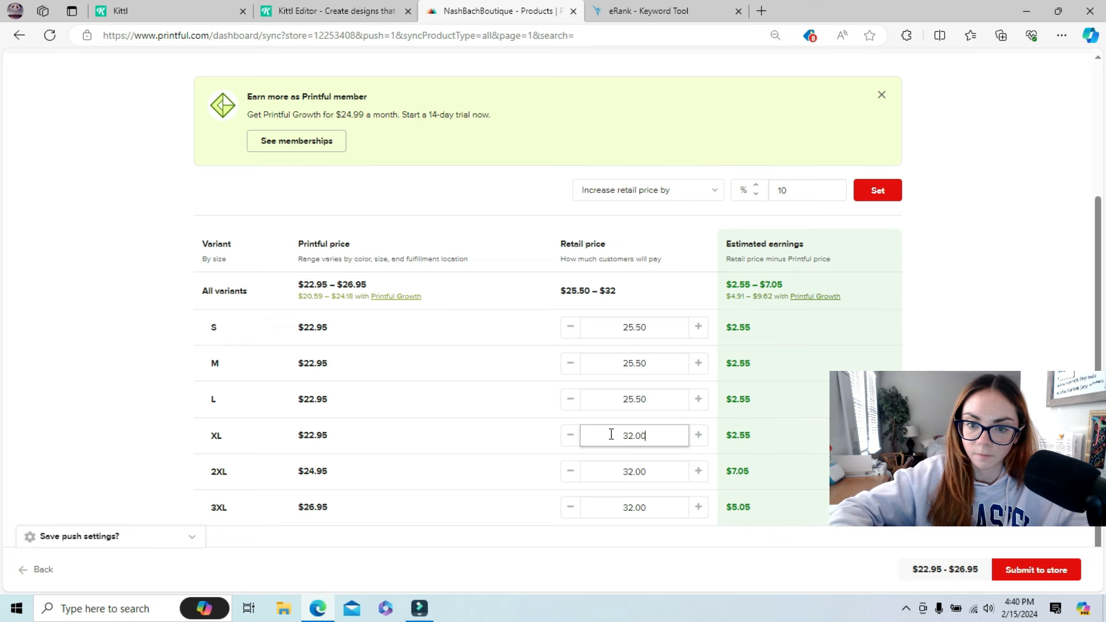
{"action": "left_click", "coordinate": [654, 399]}
{"action": "double_click", "coordinate": [651, 398]}
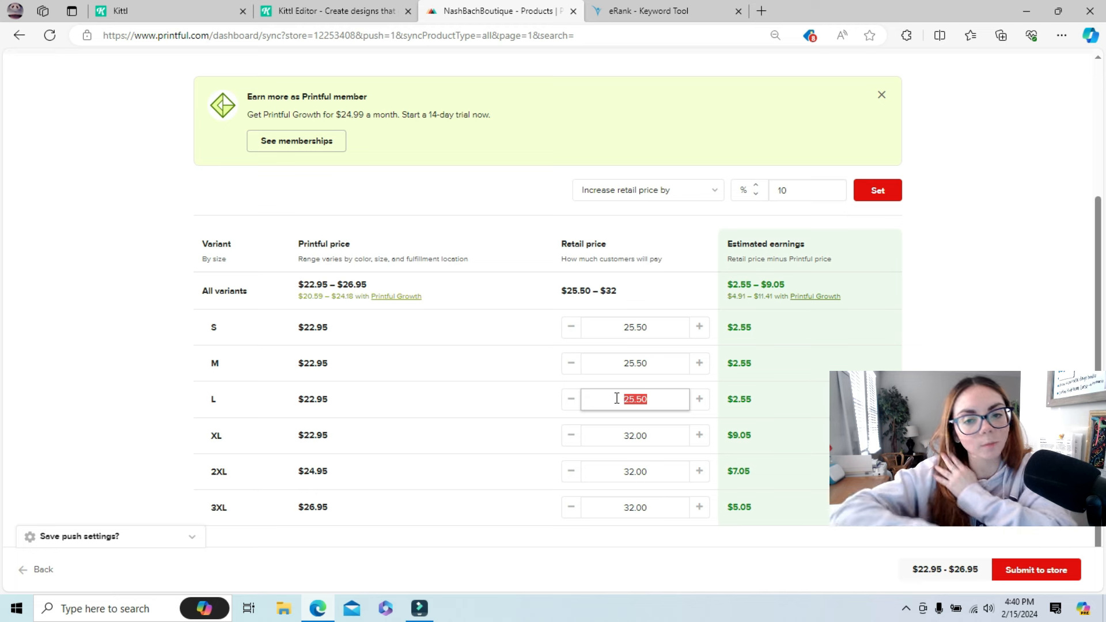
{"action": "key", "text": "BackSpace"}
{"action": "type", "text": "32.00"}
Set the retail prices of the M and S variants to 32.00.
{"action": "left_click_drag", "start_coordinate": [677, 369], "coordinate": [573, 360]}
{"action": "type", "text": "32.00"}
{"action": "left_click", "coordinate": [661, 329]}
{"action": "left_click_drag", "start_coordinate": [660, 329], "coordinate": [610, 325]}
{"action": "type", "text": "32.00"}
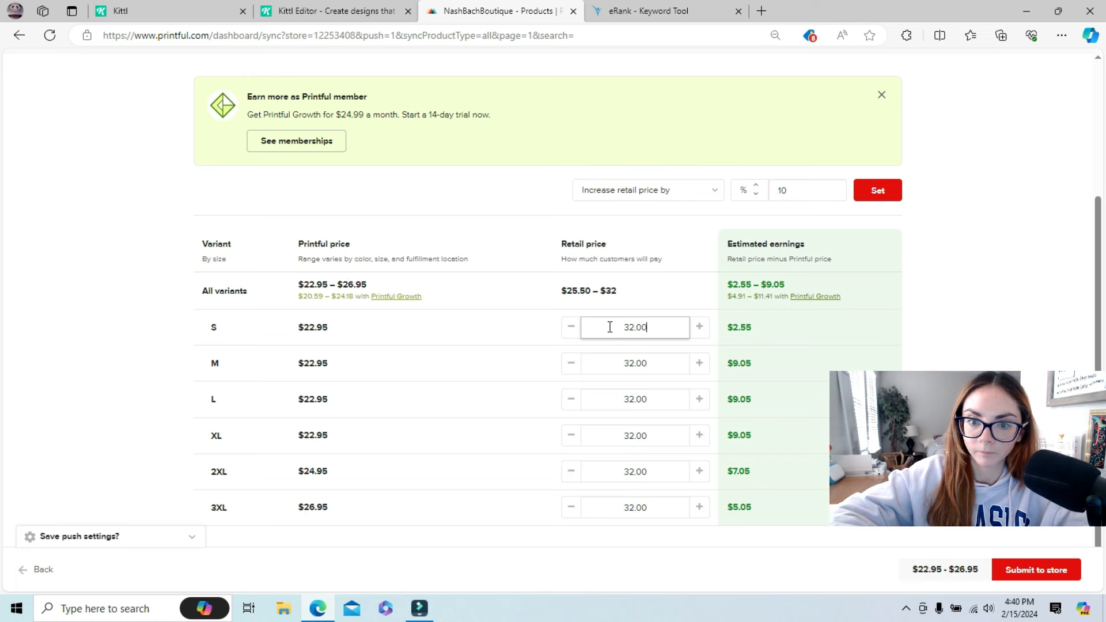
{"action": "left_click", "coordinate": [927, 438]}
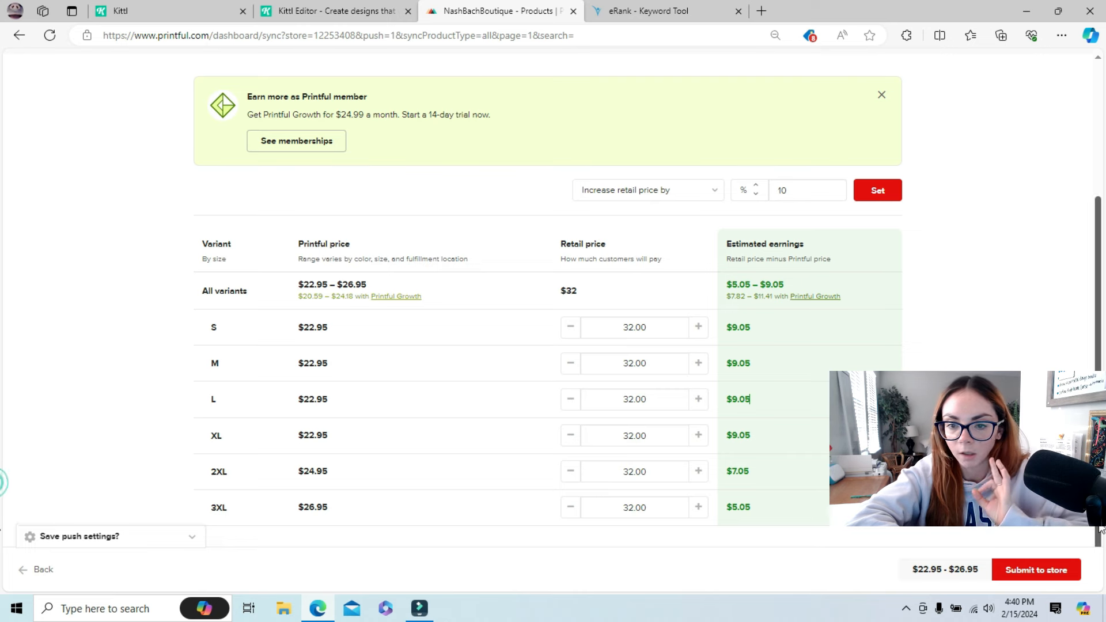
Check the product pricing page once more and submit the t-shirt to the Etsy store.
{"action": "scroll", "coordinate": [3, 346], "scroll_direction": "up", "scroll_amount": 3}
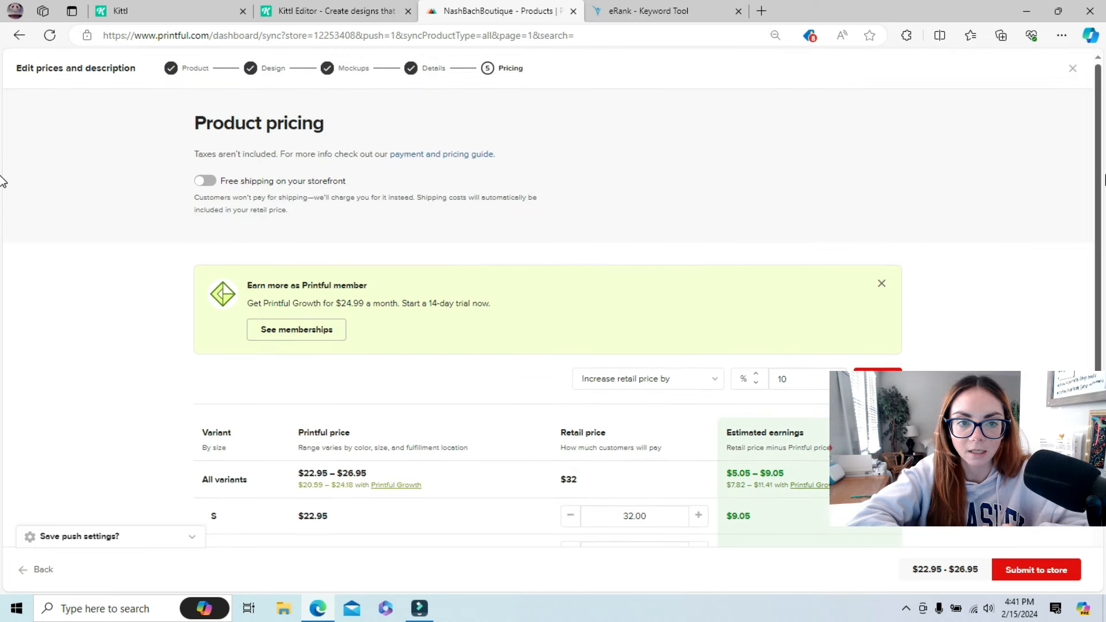
{"action": "scroll", "coordinate": [6, 442], "scroll_direction": "down", "scroll_amount": 3}
{"action": "scroll", "coordinate": [853, 324], "scroll_direction": "up", "scroll_amount": 3}
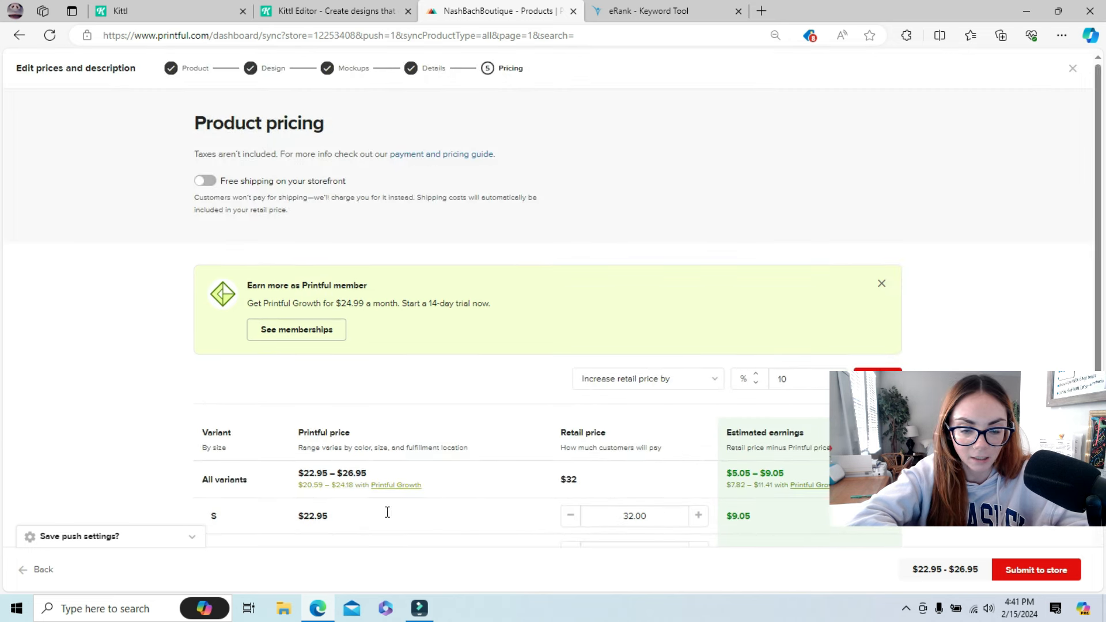
{"action": "left_click", "coordinate": [1028, 576]}
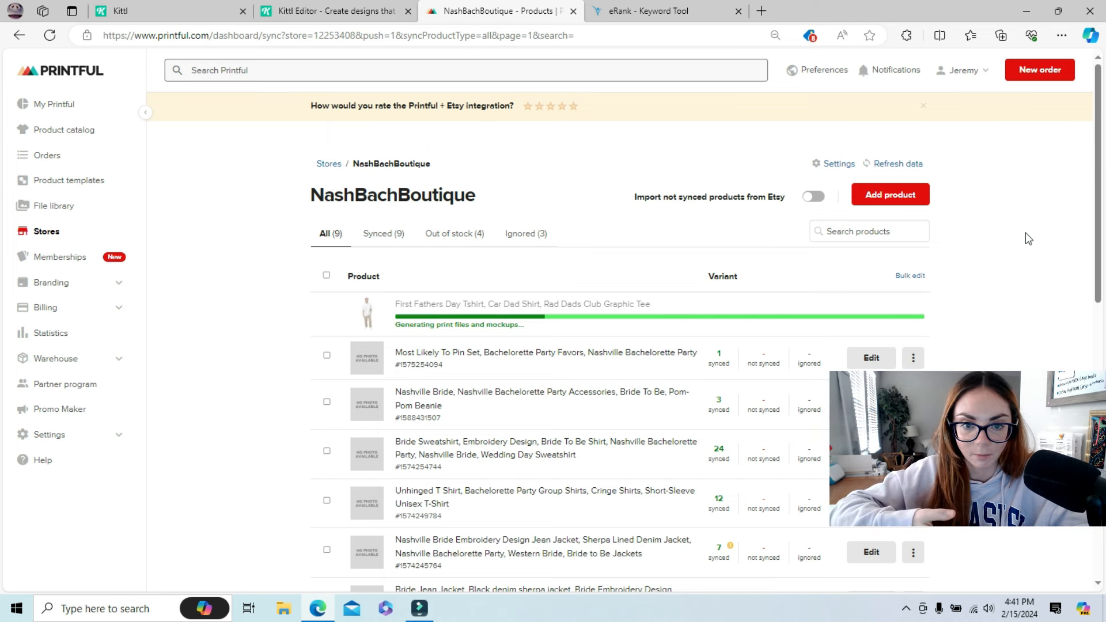
Open the Printful memberships page and review the Growth and Business plan benefits.
{"action": "left_click", "coordinate": [76, 265]}
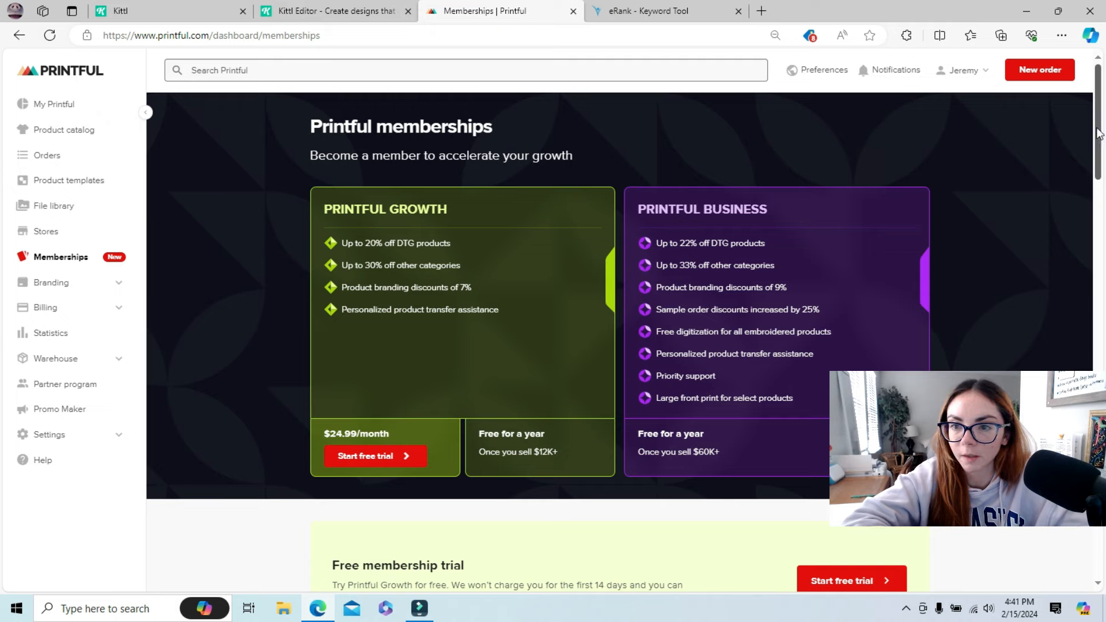
{"action": "left_click_drag", "start_coordinate": [1099, 133], "coordinate": [1104, 79]}
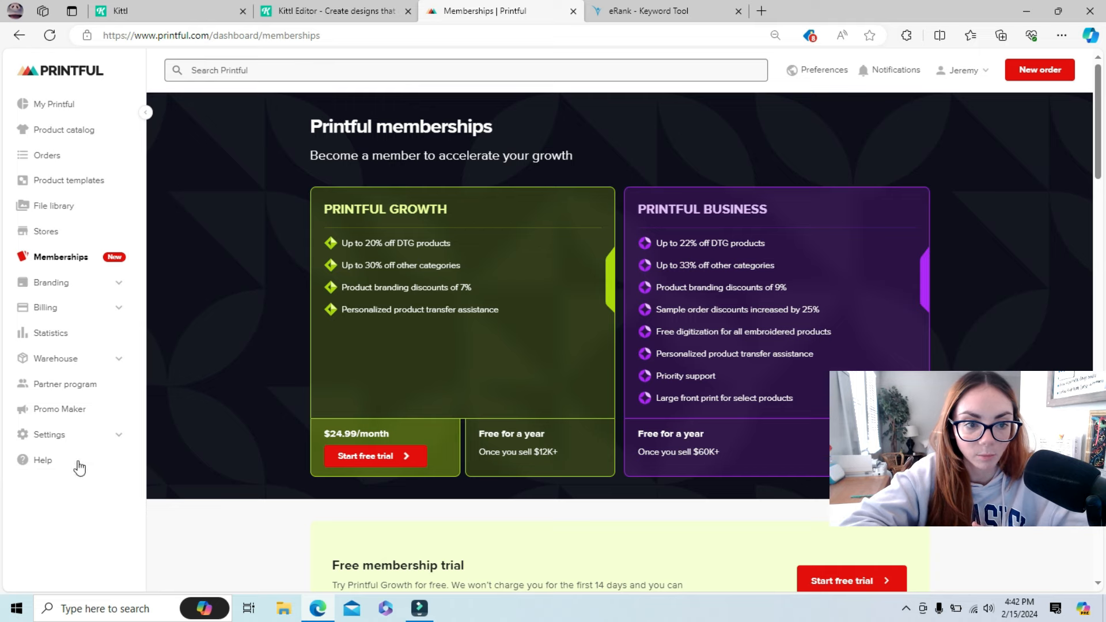
Open the Branding options page and review the packaging, insert, label printing and embroidery offerings.
{"action": "left_click", "coordinate": [75, 282]}
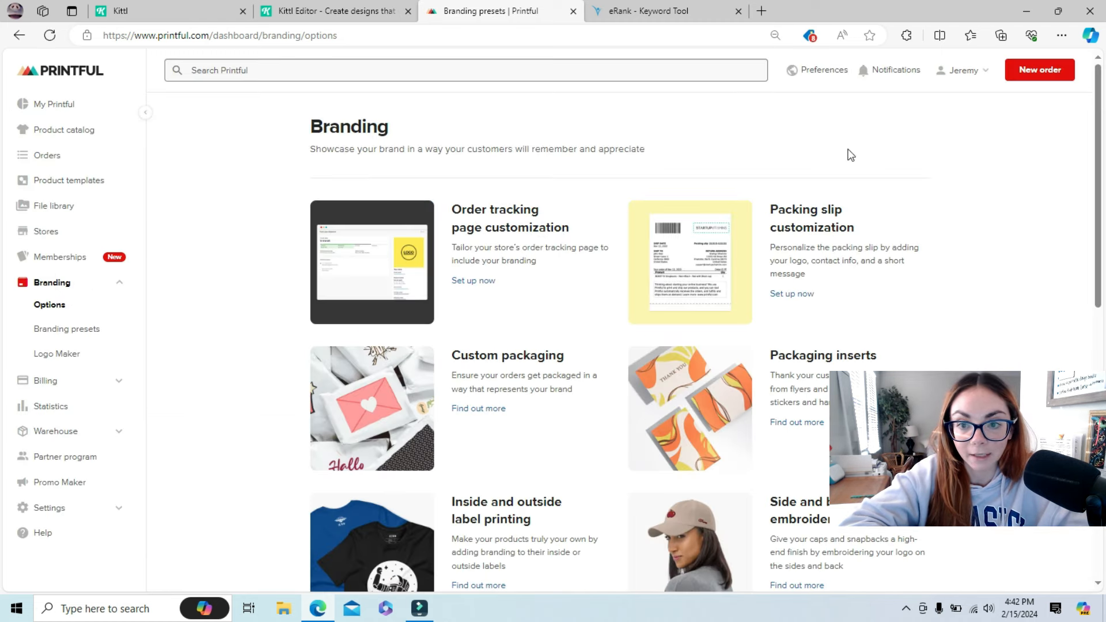
{"action": "left_click_drag", "start_coordinate": [1101, 110], "coordinate": [1105, 80]}
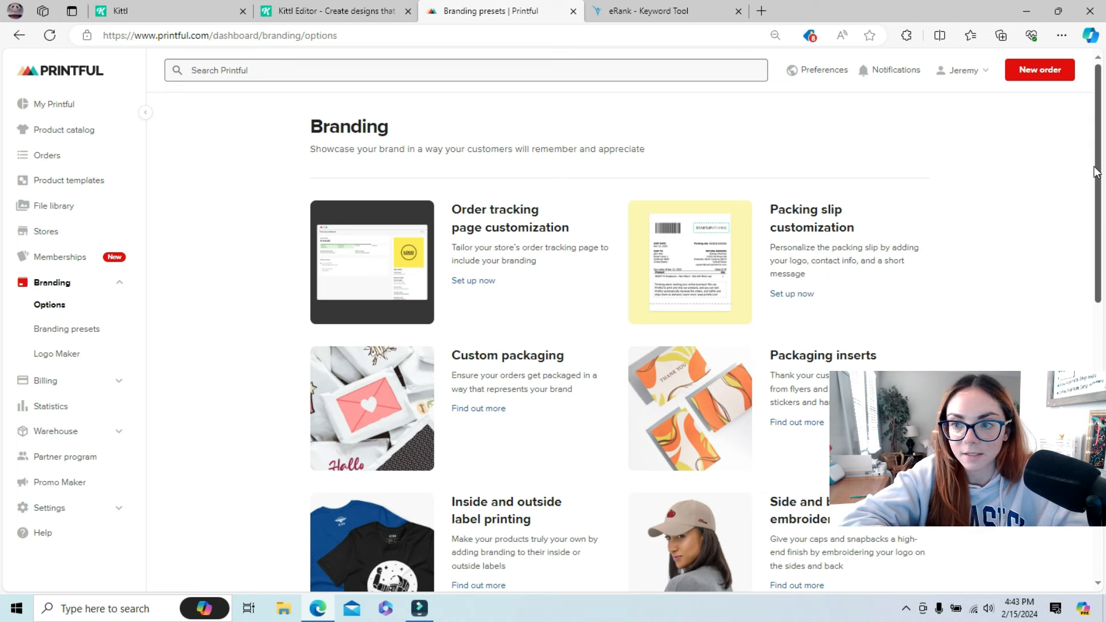
{"action": "left_click_drag", "start_coordinate": [1098, 173], "coordinate": [1104, 309]}
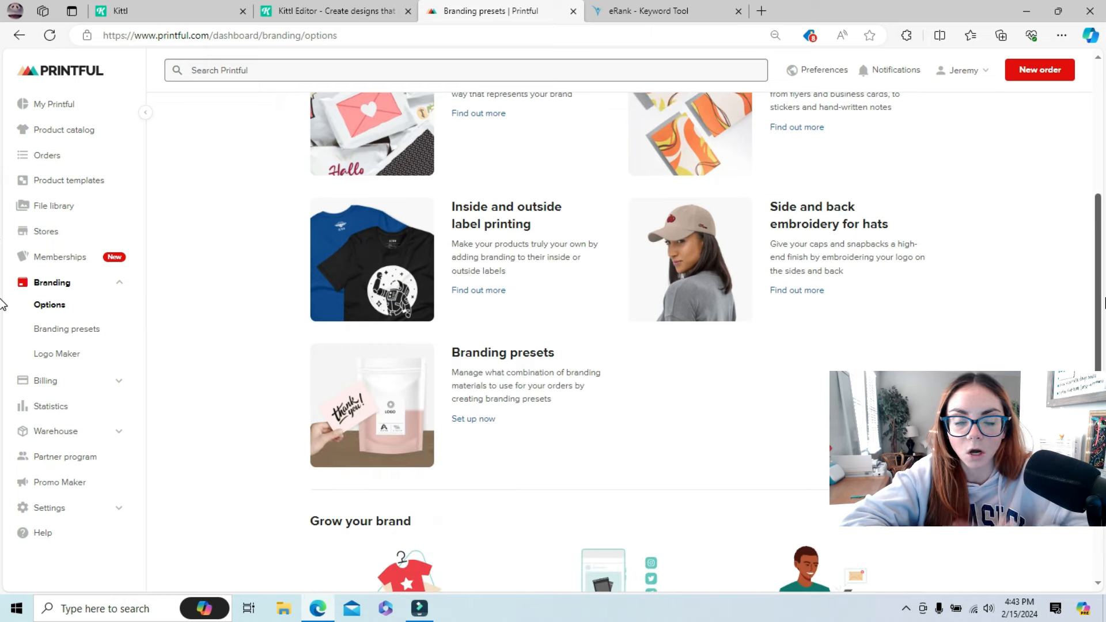
{"action": "scroll", "coordinate": [3, 311], "scroll_direction": "up", "scroll_amount": 2}
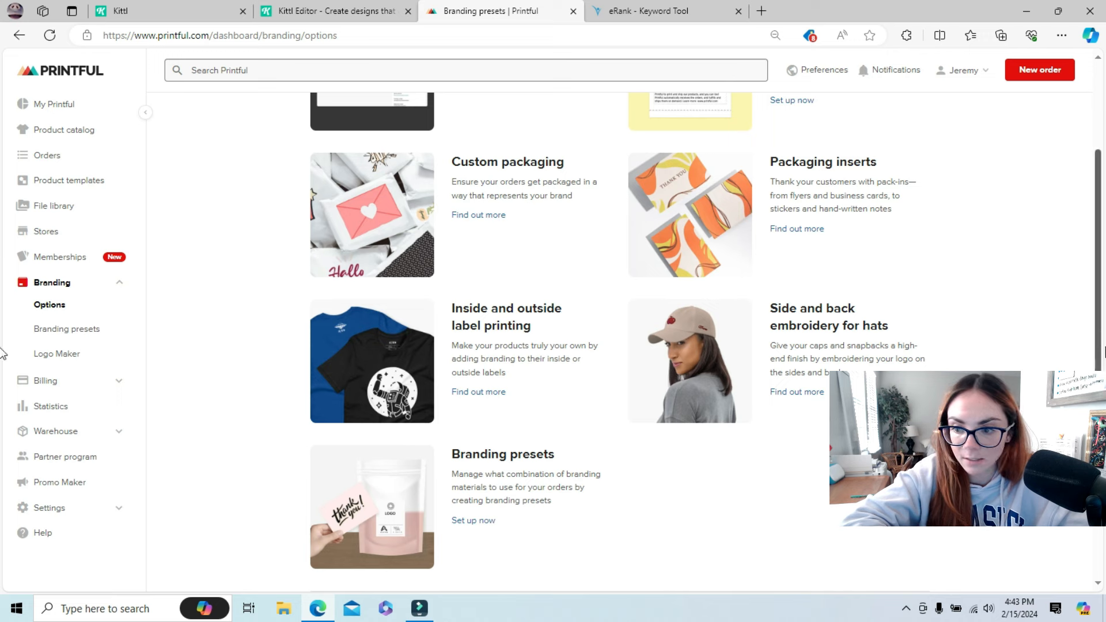
{"action": "scroll", "coordinate": [2, 250], "scroll_direction": "up", "scroll_amount": 4}
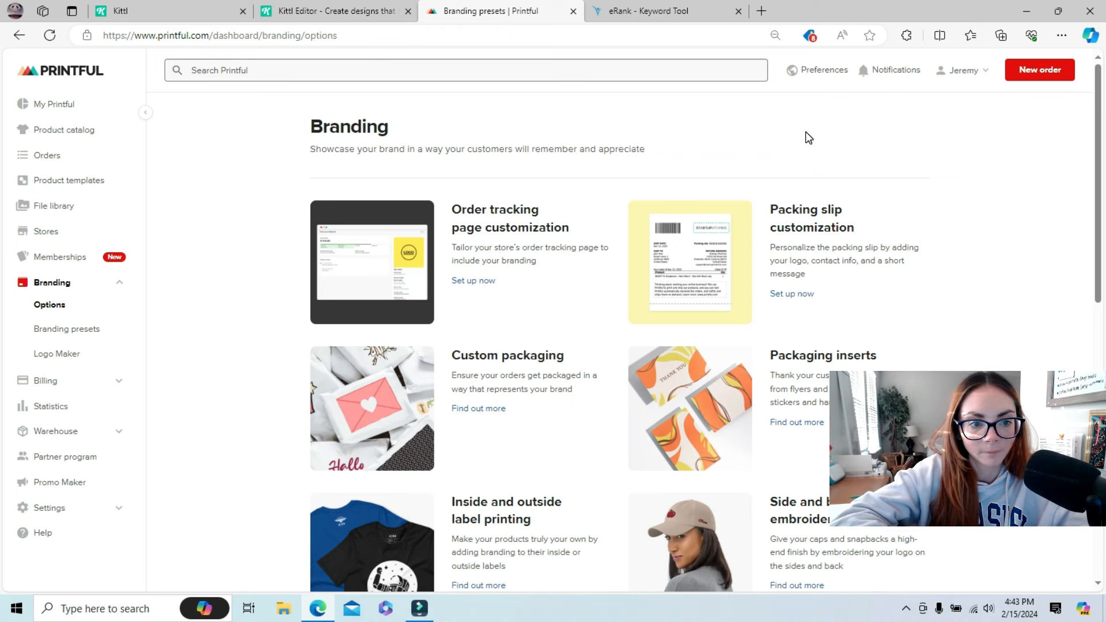
Open the Branding presets page and read how presets assign branding materials to orders.
{"action": "left_click", "coordinate": [57, 336]}
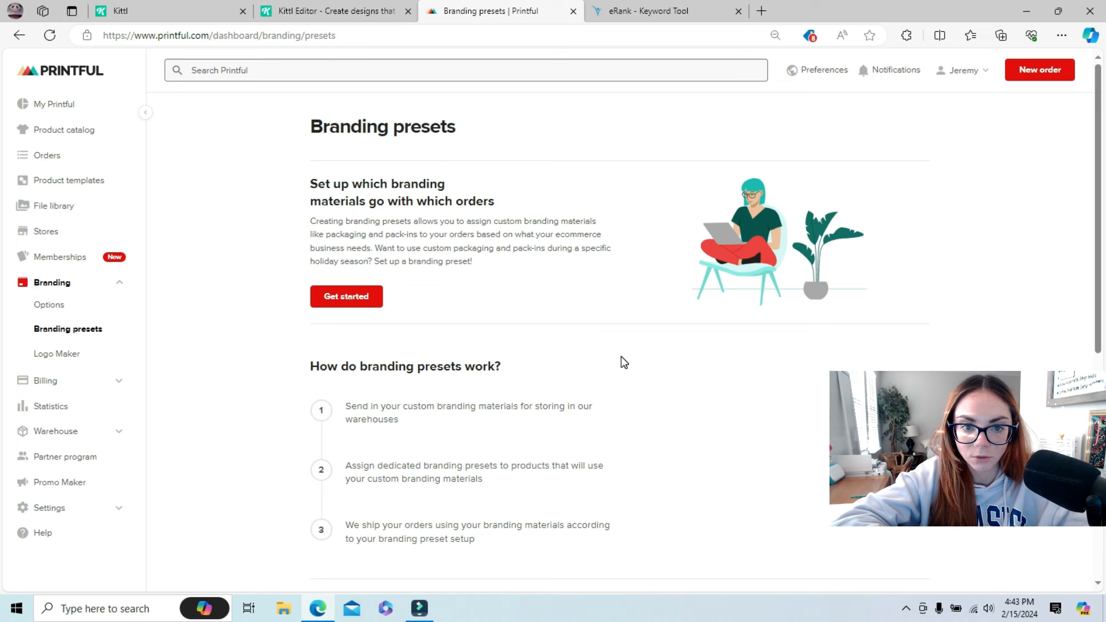
{"action": "left_click_drag", "start_coordinate": [1098, 192], "coordinate": [1098, 201]}
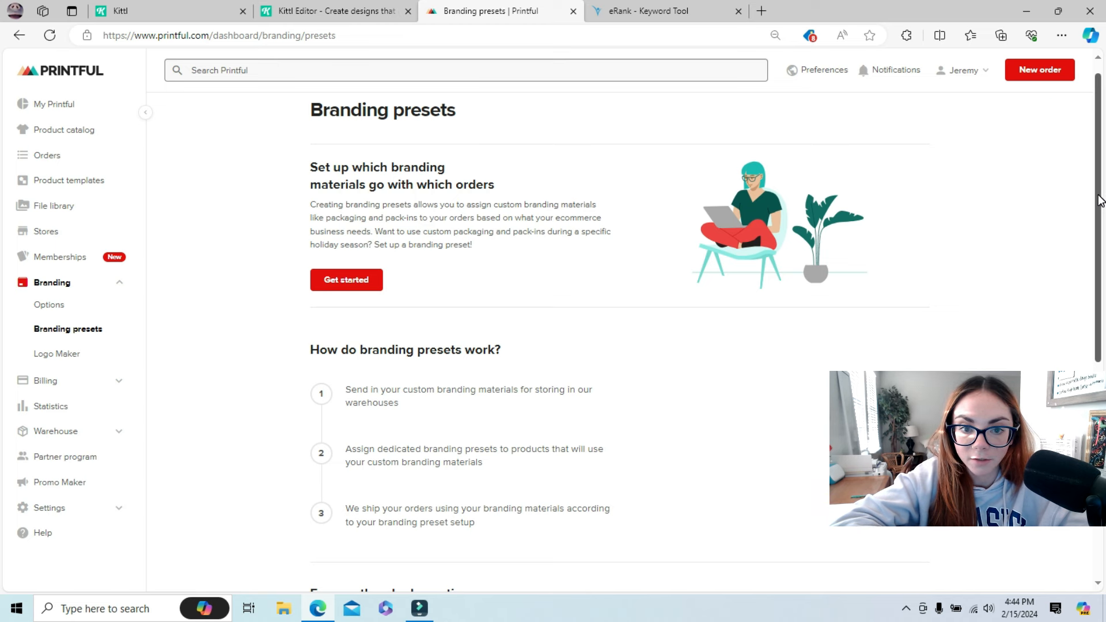
{"action": "mouse_move", "coordinate": [1099, 196]}
{"action": "left_mouse_down"}
{"action": "mouse_move", "coordinate": [1105, 324]}
{"action": "mouse_move", "coordinate": [1105, 182]}
{"action": "left_mouse_up"}
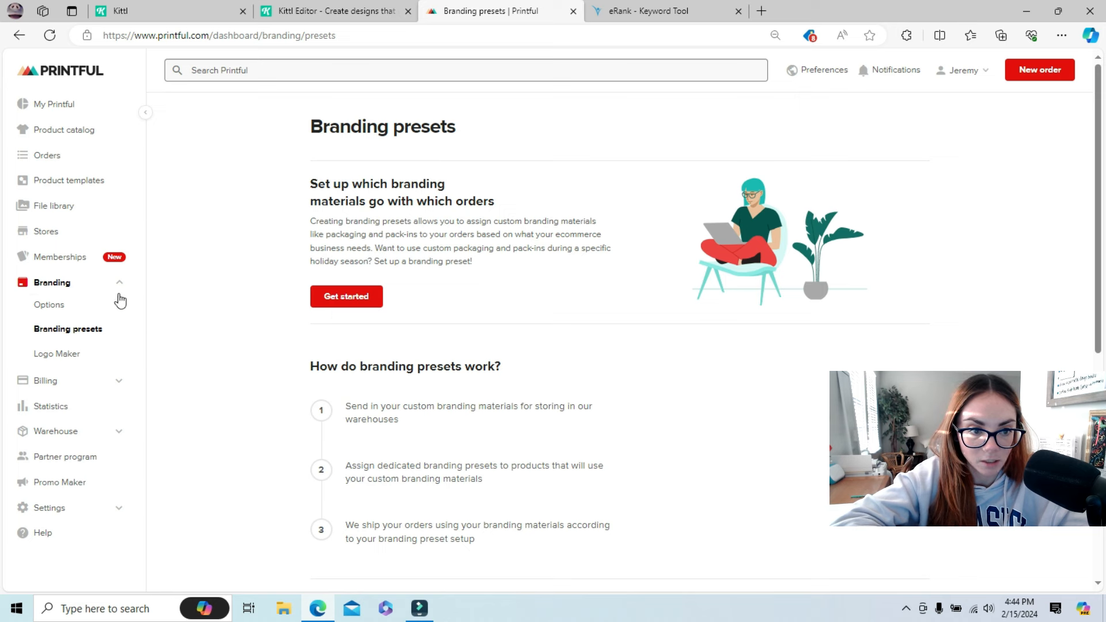
View the store's Statistics page and the Warehouse inventory page.
{"action": "left_click", "coordinate": [51, 406]}
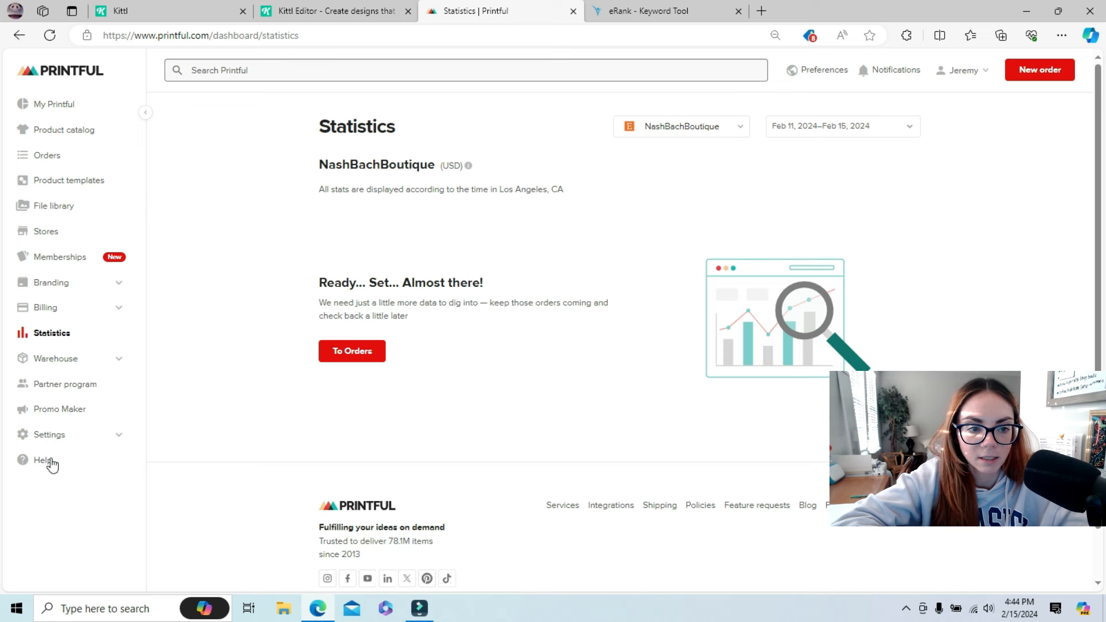
{"action": "left_click", "coordinate": [56, 360]}
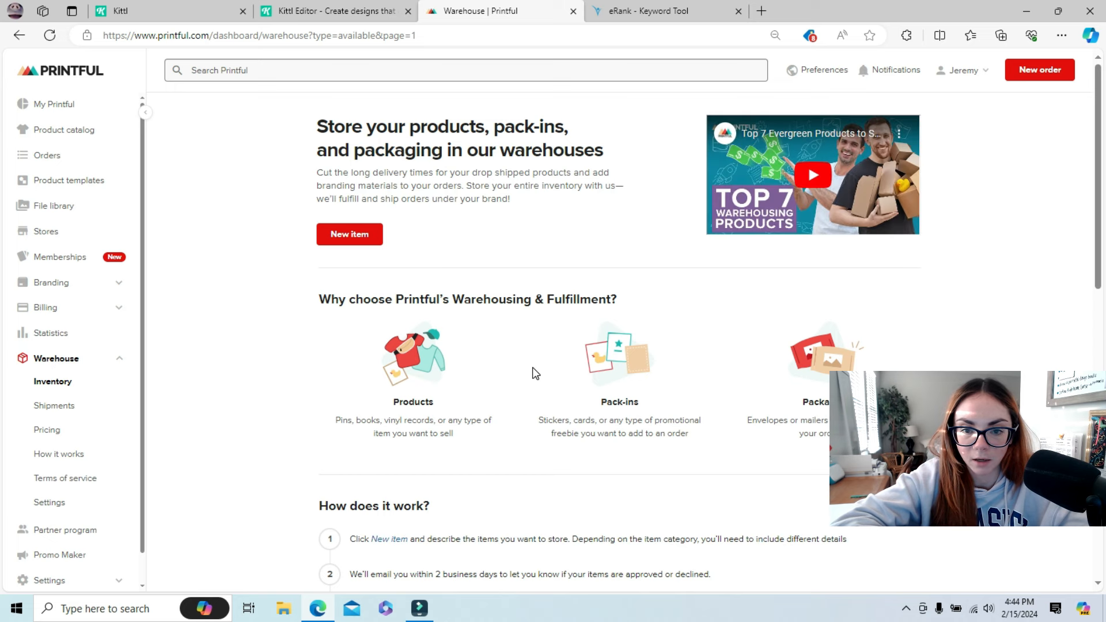
Open Promo Maker and look through its social media promo templates and create-from-scratch formats.
{"action": "left_click", "coordinate": [60, 554]}
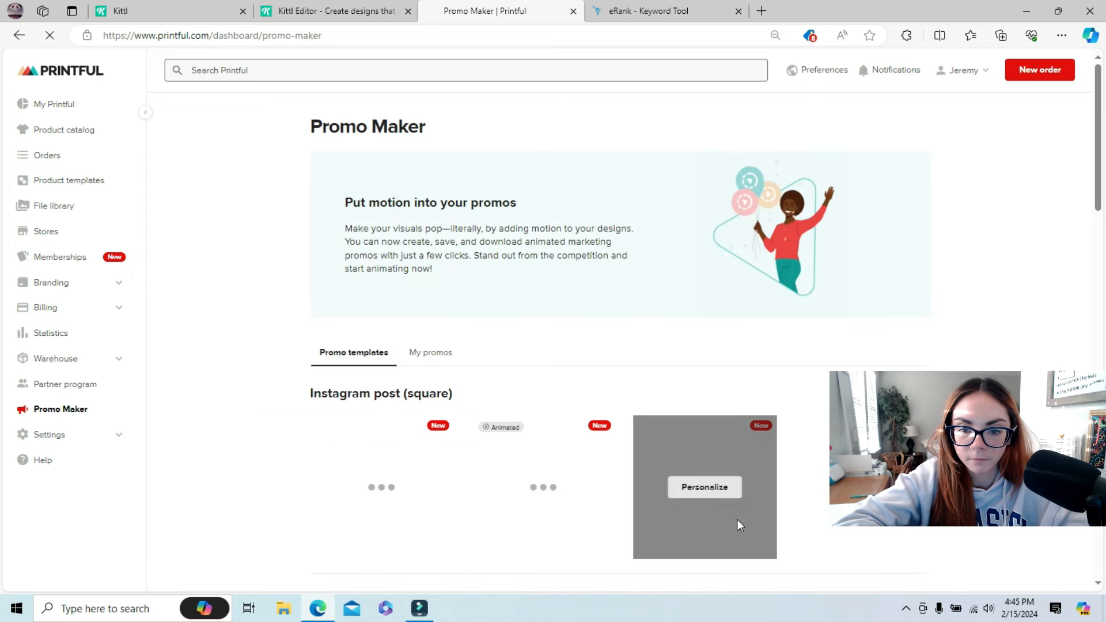
{"action": "left_click_drag", "start_coordinate": [1097, 121], "coordinate": [1103, 487]}
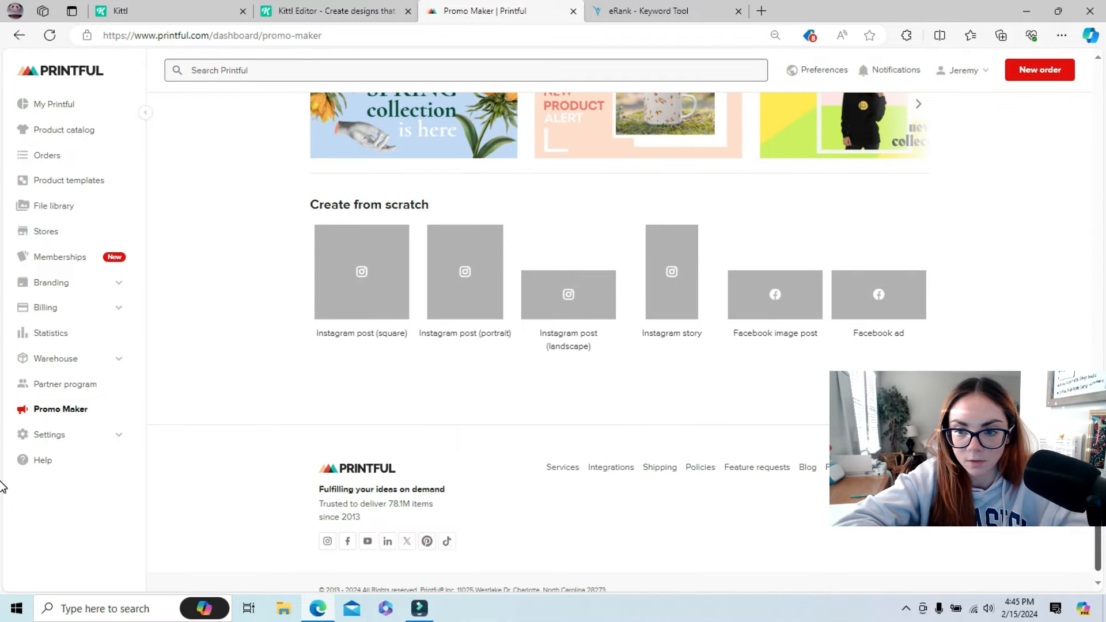
{"action": "scroll", "coordinate": [403, 404], "scroll_direction": "up", "scroll_amount": 2}
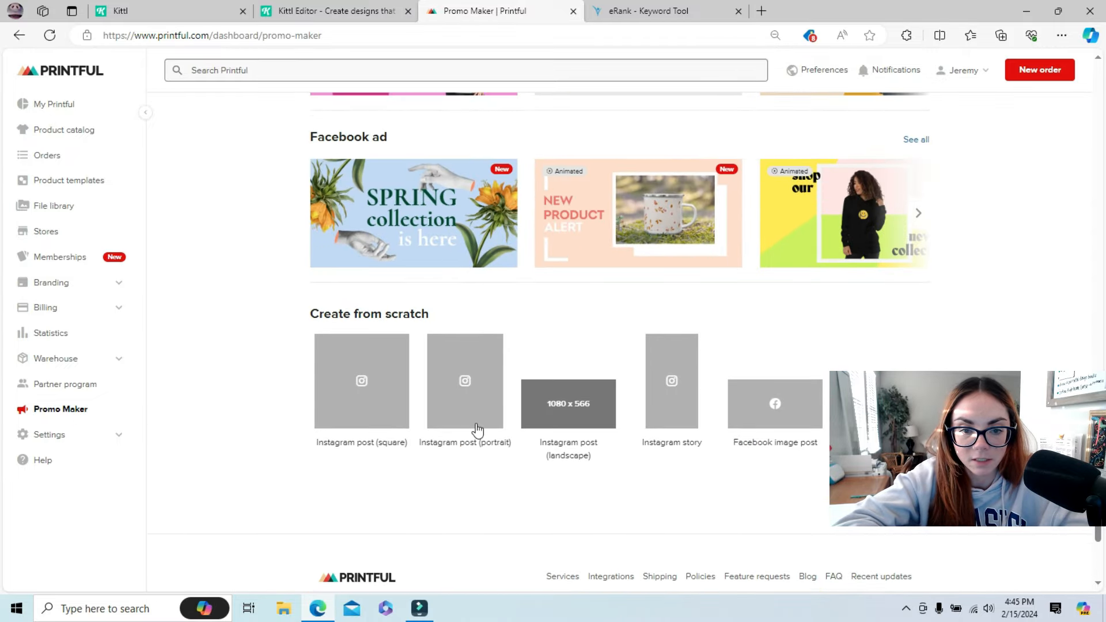
{"action": "scroll", "coordinate": [495, 167], "scroll_direction": "up", "scroll_amount": 15}
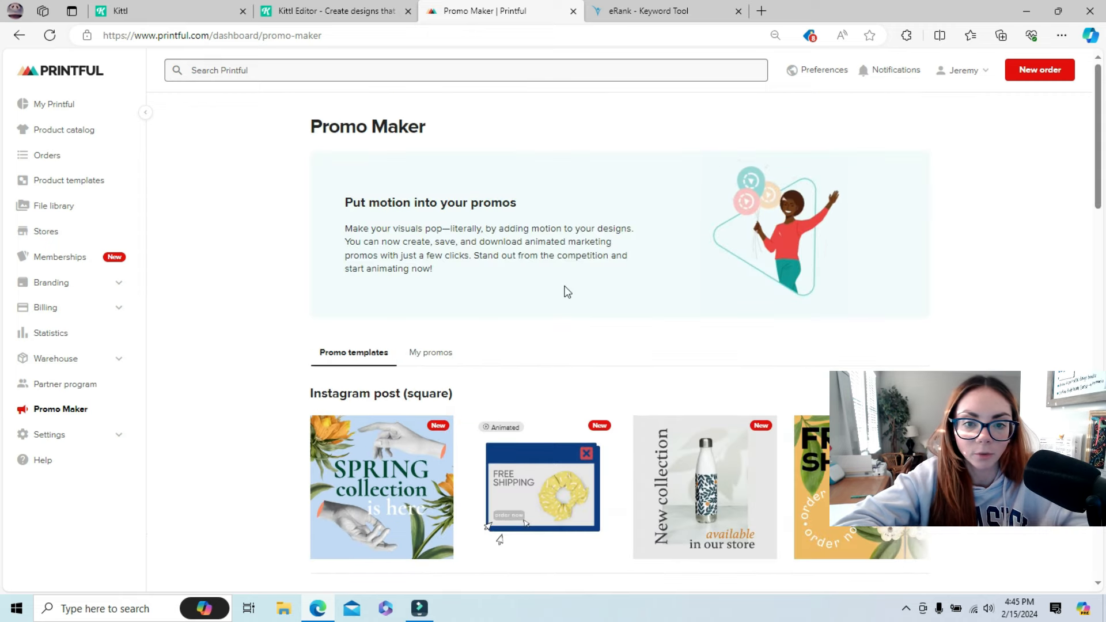
{"action": "mouse_move", "coordinate": [351, 525]}
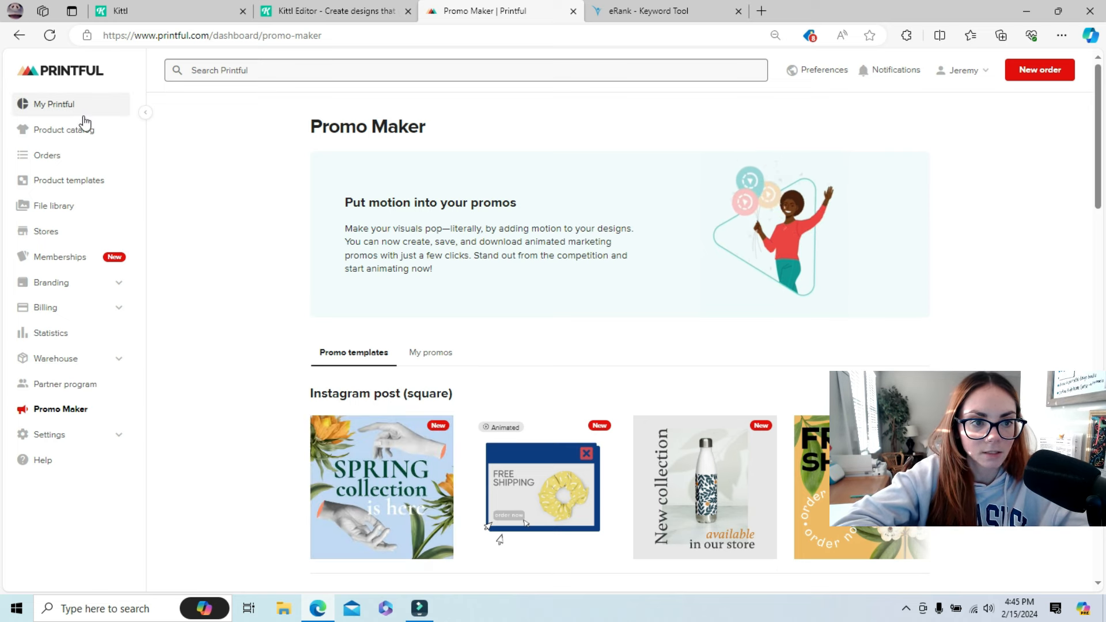
Open the product catalog and look through the men's clothing products and subcategories.
{"action": "left_click", "coordinate": [53, 132]}
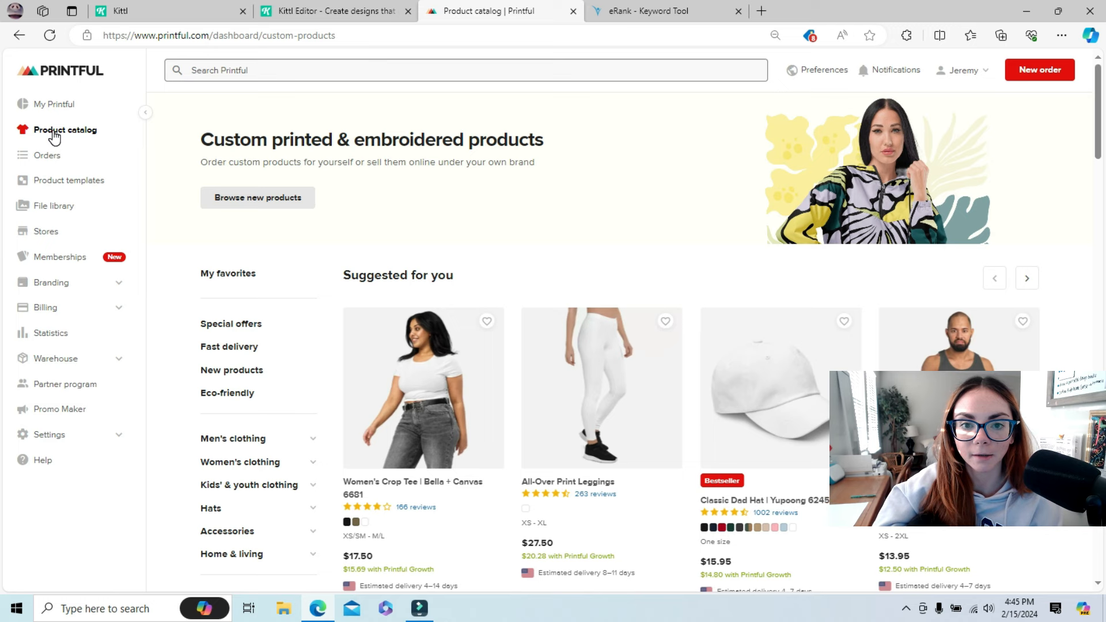
{"action": "left_click_drag", "start_coordinate": [1100, 131], "coordinate": [1105, 220]}
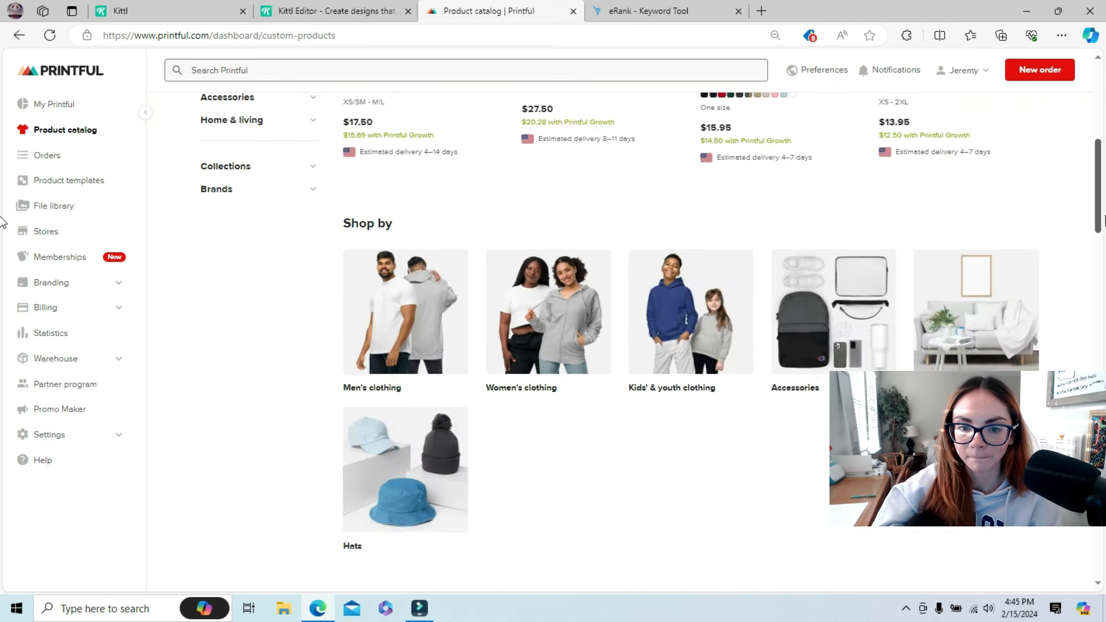
{"action": "scroll", "coordinate": [1103, 220], "scroll_direction": "down", "scroll_amount": 2}
{"action": "scroll", "coordinate": [1103, 221], "scroll_direction": "up", "scroll_amount": 1}
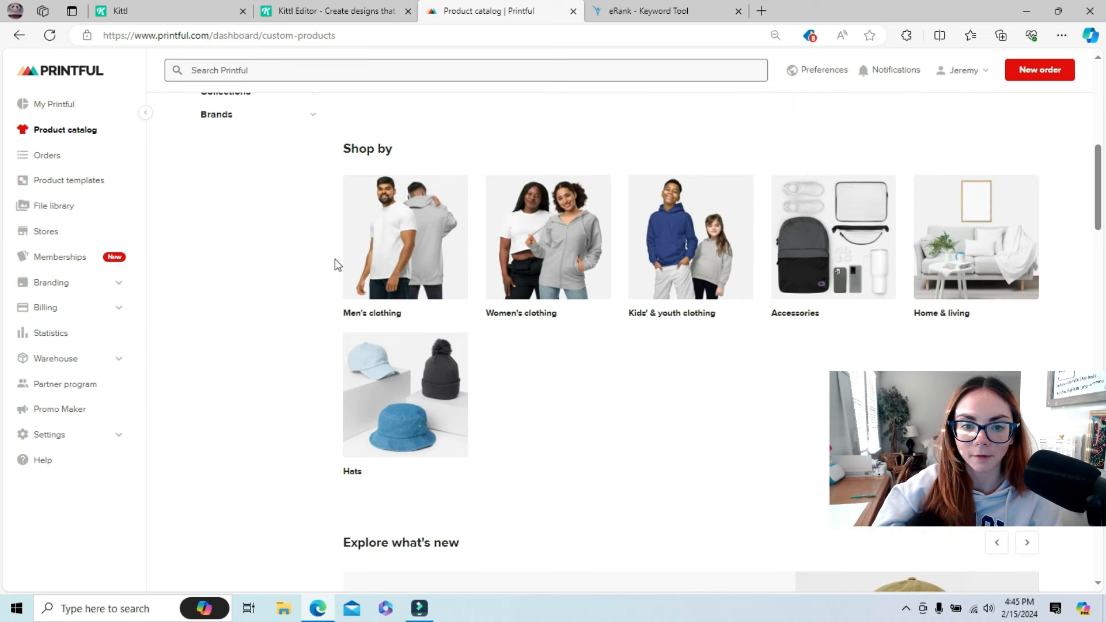
{"action": "left_click", "coordinate": [424, 265]}
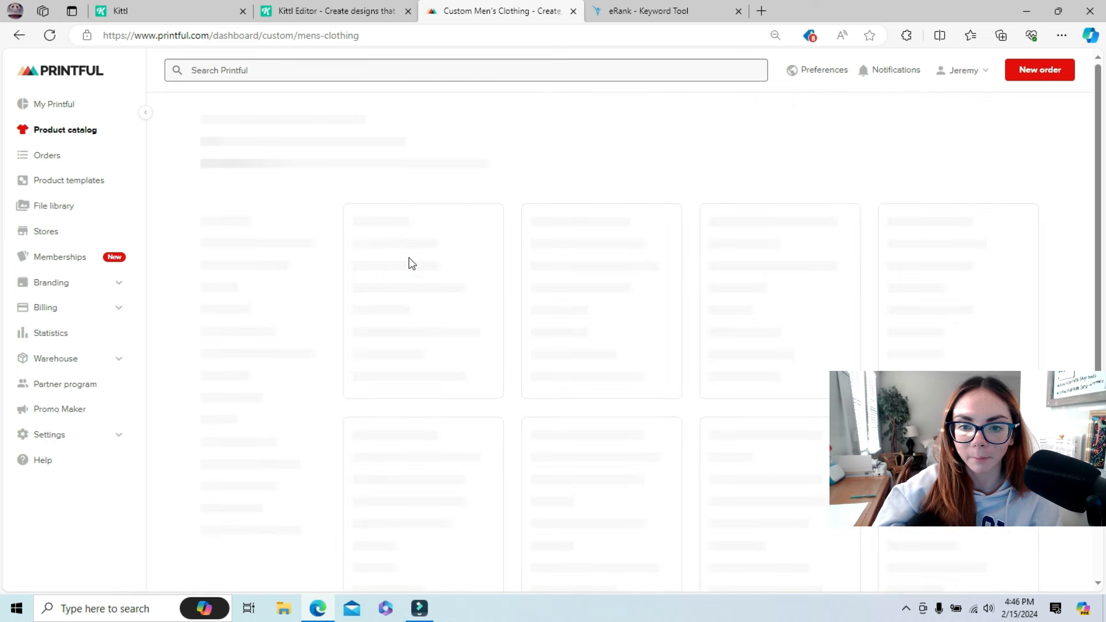
{"action": "left_click_drag", "start_coordinate": [1100, 137], "coordinate": [1101, 211]}
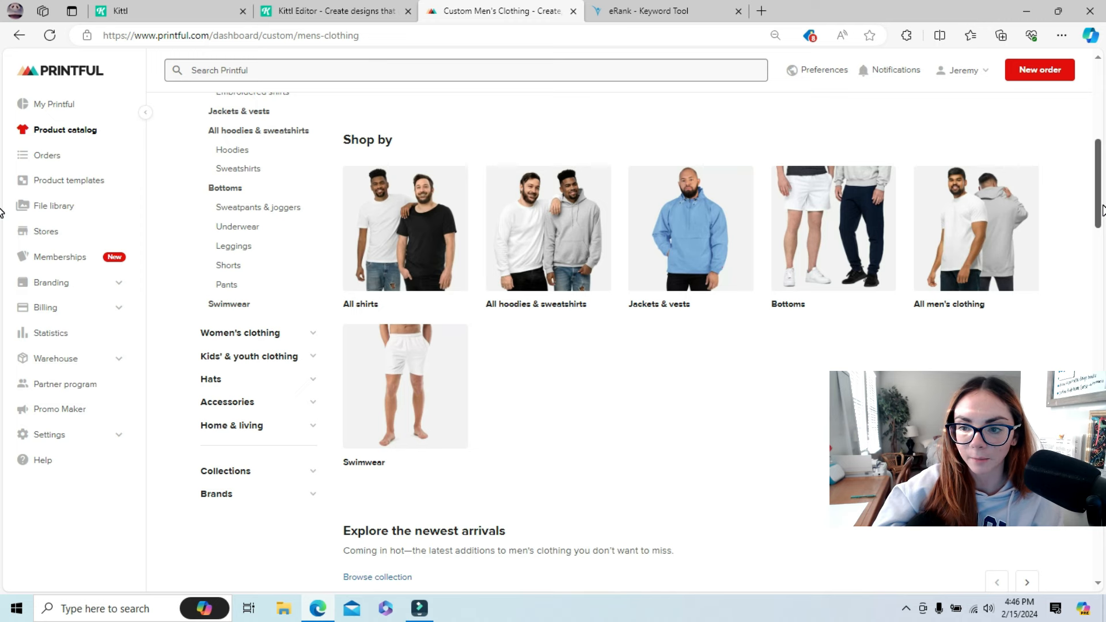
{"action": "left_click_drag", "start_coordinate": [1101, 211], "coordinate": [1103, 177]}
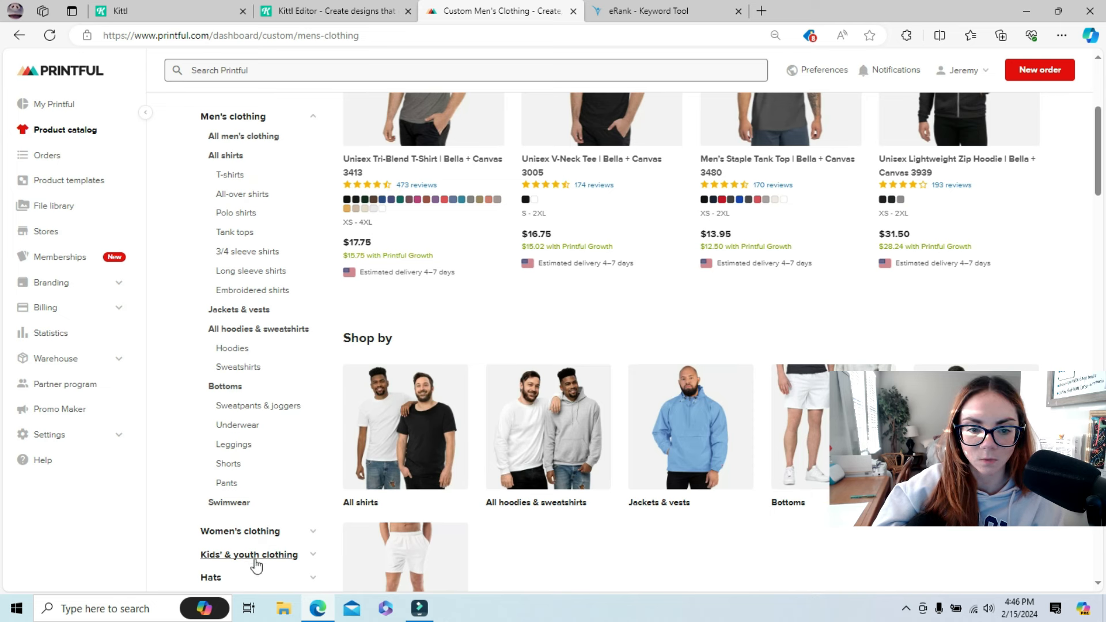
Check the women's clothing subcategories and open the list of all home & living products.
{"action": "left_click", "coordinate": [276, 531]}
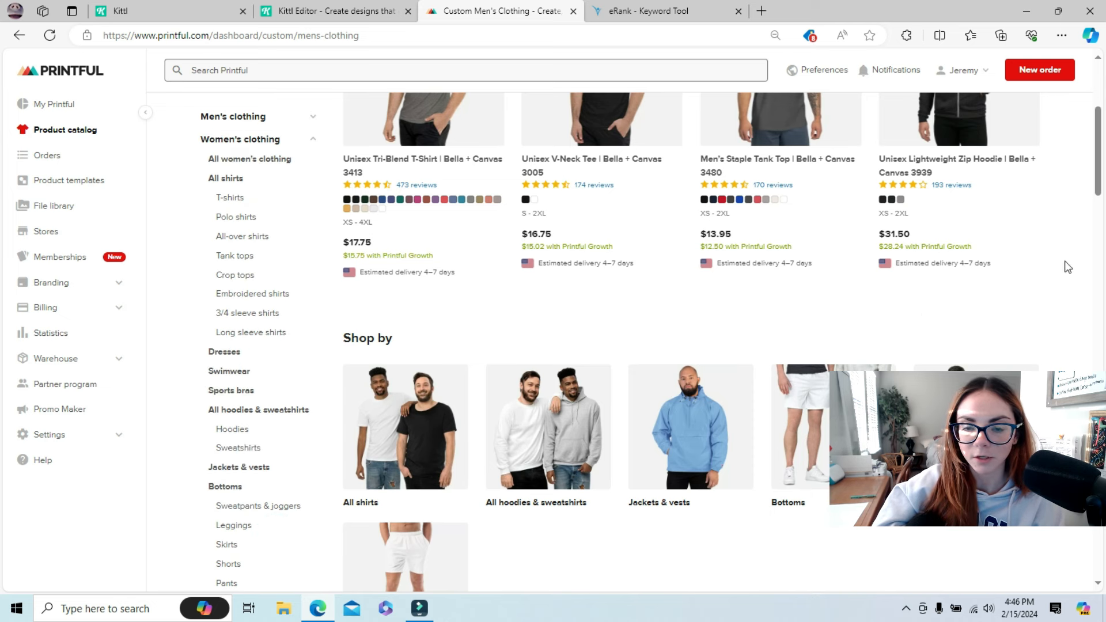
{"action": "scroll", "coordinate": [422, 340], "scroll_direction": "down", "scroll_amount": 6}
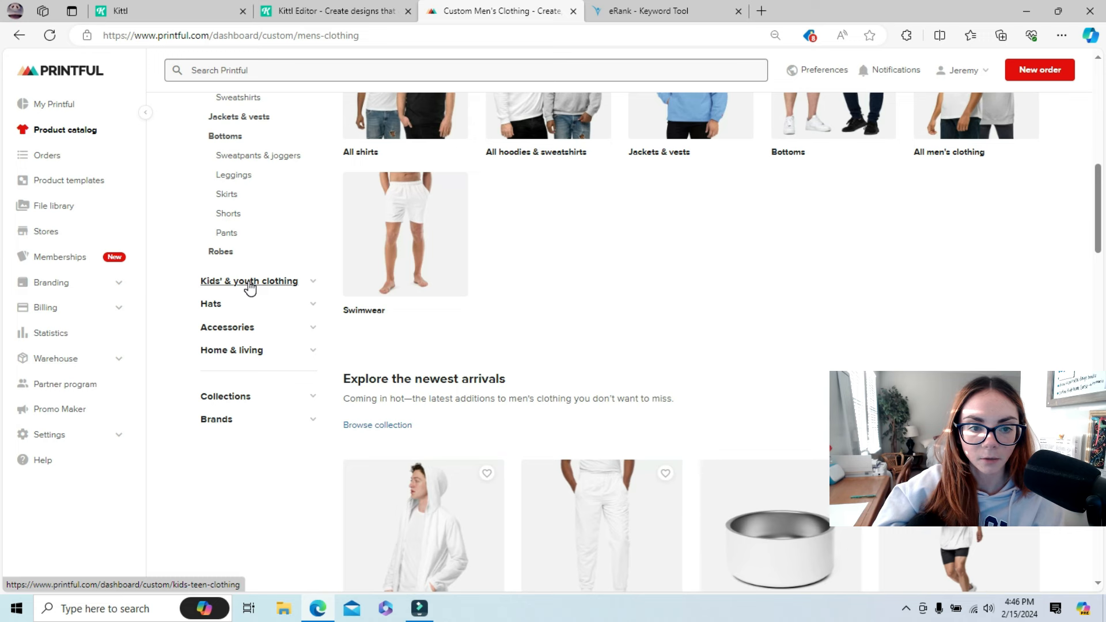
{"action": "scroll", "coordinate": [248, 287], "scroll_direction": "down", "scroll_amount": 4}
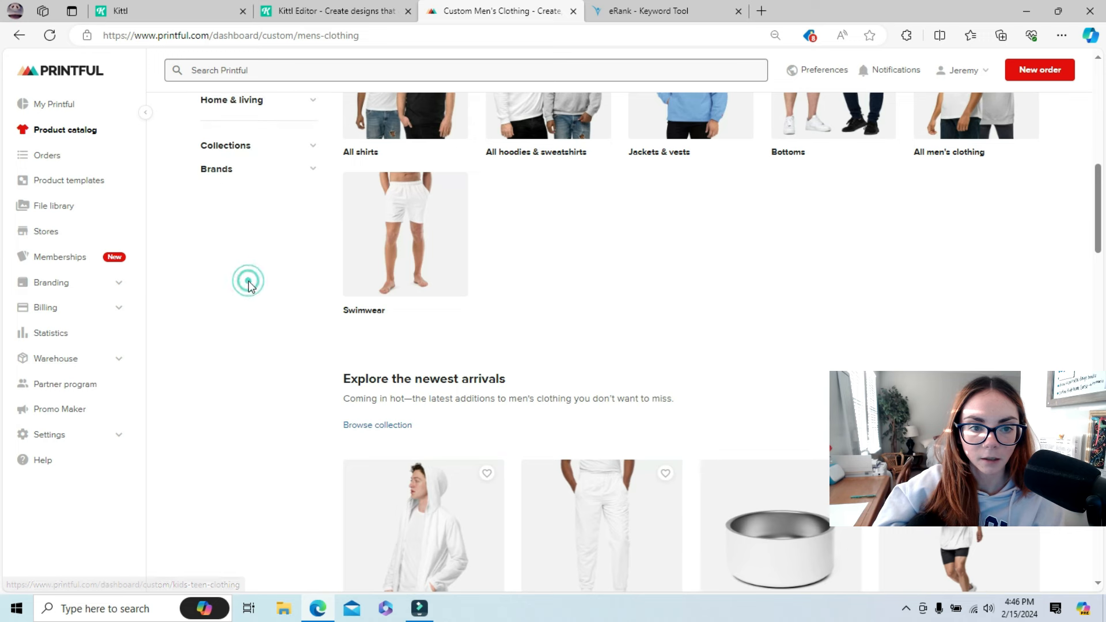
{"action": "left_click", "coordinate": [249, 103]}
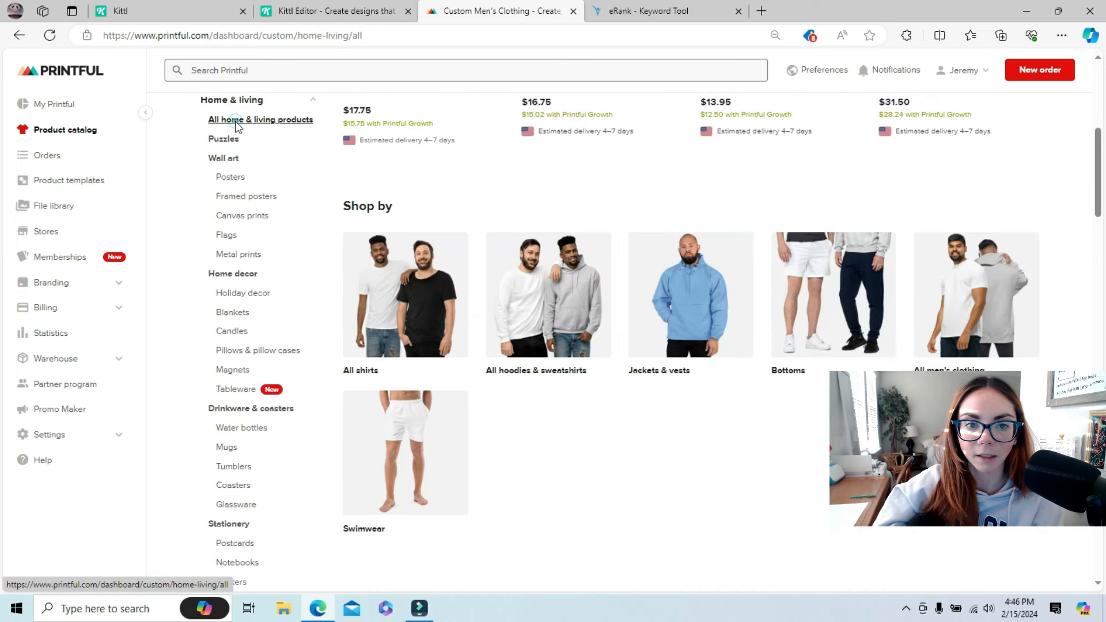
{"action": "left_click", "coordinate": [238, 126]}
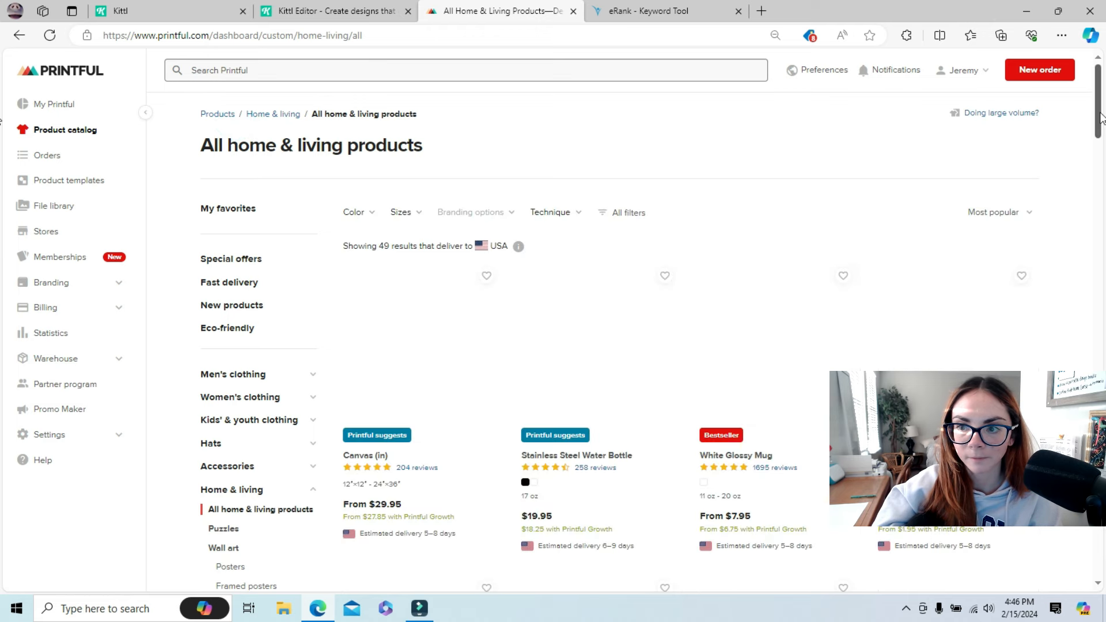
{"action": "mouse_move", "coordinate": [1100, 119]}
{"action": "left_mouse_down"}
{"action": "mouse_move", "coordinate": [1104, 364]}
{"action": "mouse_move", "coordinate": [1103, 114]}
{"action": "left_mouse_up"}
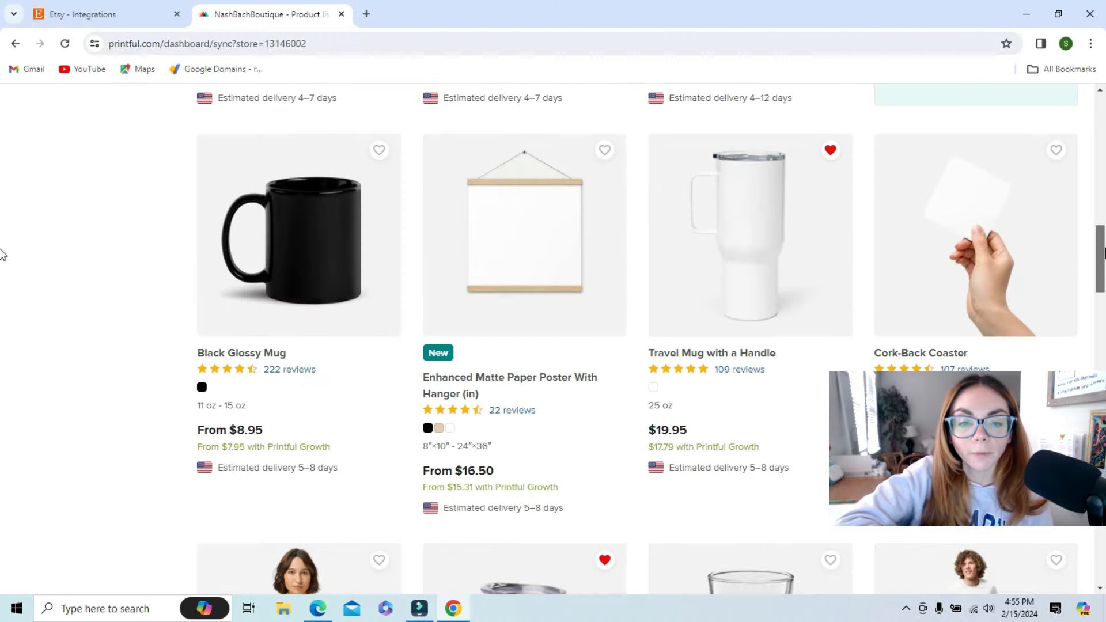
Browse the catalog's new product listings, examining the available product types, base prices and estimated delivery times.
{"action": "scroll", "coordinate": [2, 255], "scroll_direction": "down", "scroll_amount": 5}
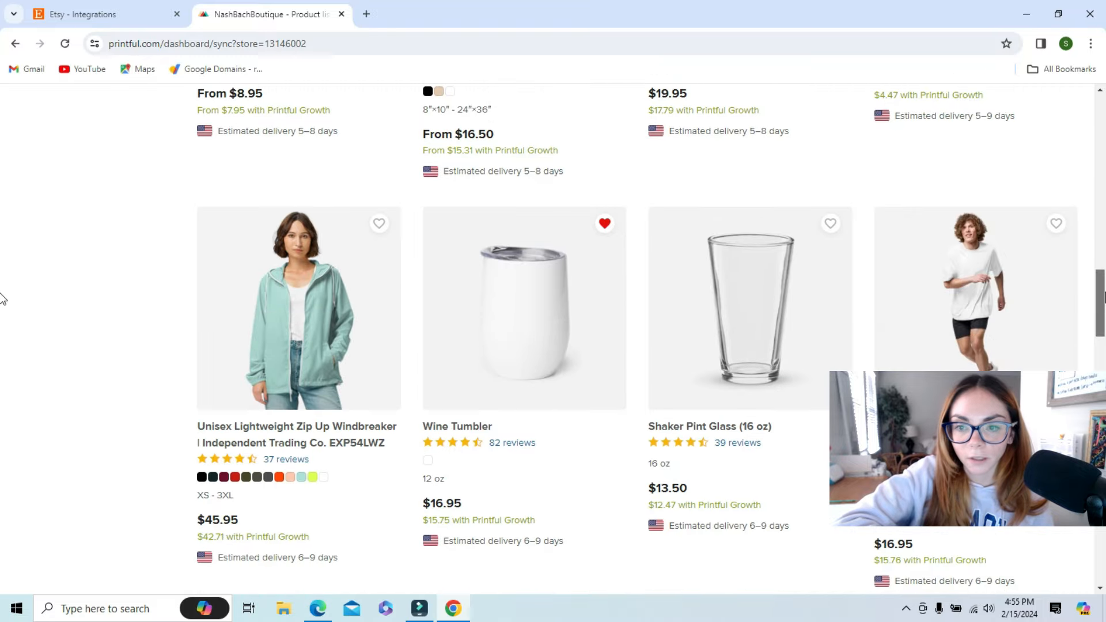
{"action": "scroll", "coordinate": [2, 299], "scroll_direction": "down", "scroll_amount": 9}
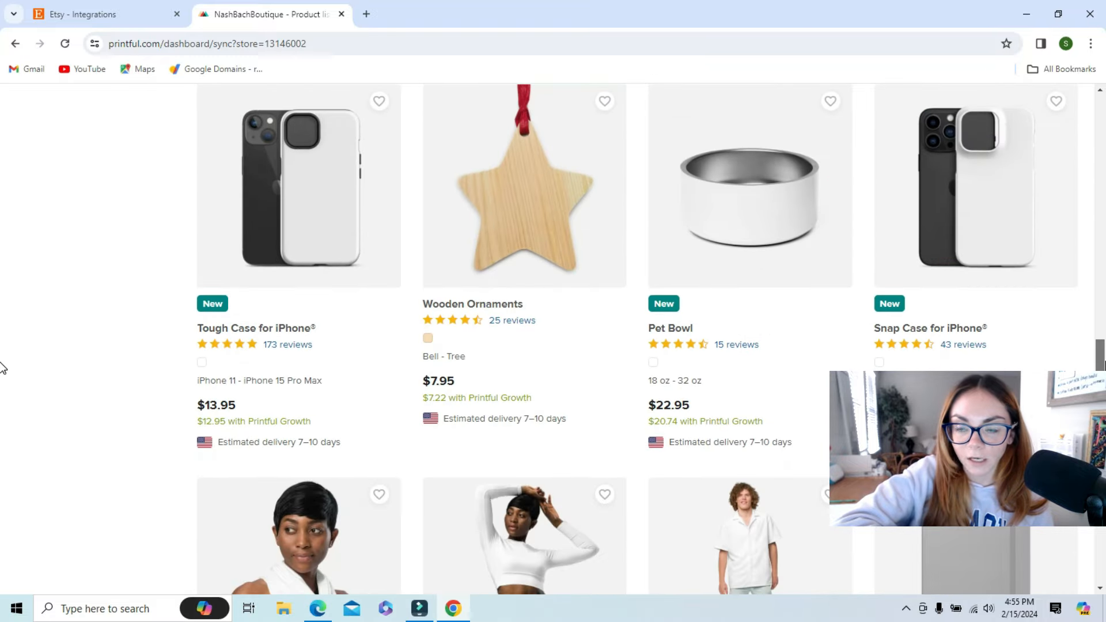
{"action": "scroll", "coordinate": [2, 369], "scroll_direction": "down", "scroll_amount": 5}
{"action": "scroll", "coordinate": [1, 408], "scroll_direction": "down", "scroll_amount": 4}
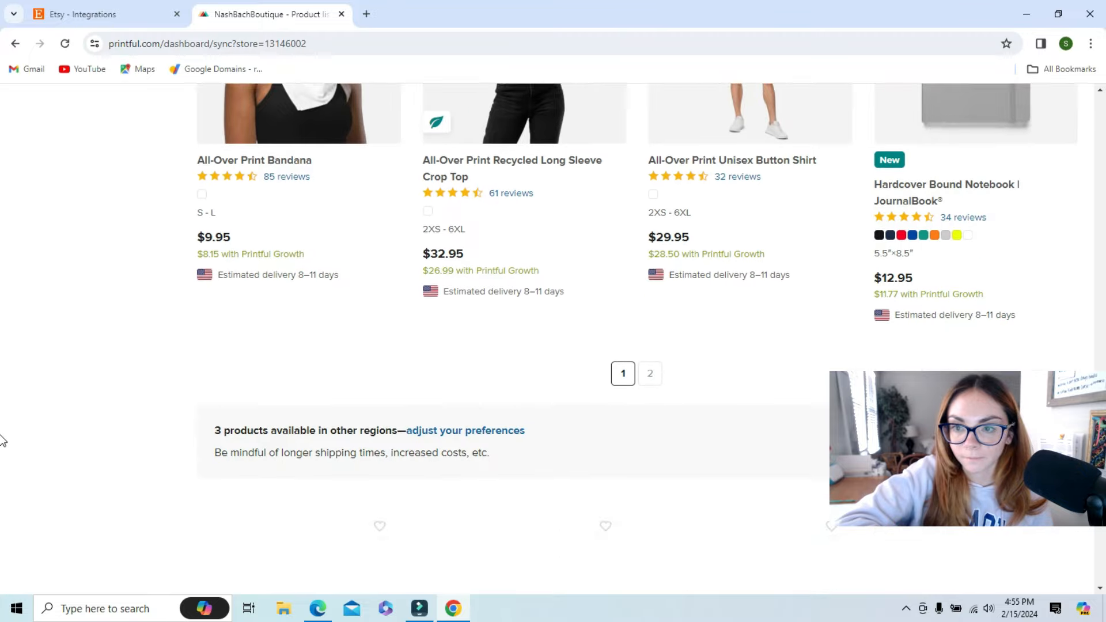
{"action": "scroll", "coordinate": [3, 378], "scroll_direction": "up", "scroll_amount": 15}
{"action": "scroll", "coordinate": [1, 288], "scroll_direction": "down", "scroll_amount": 3}
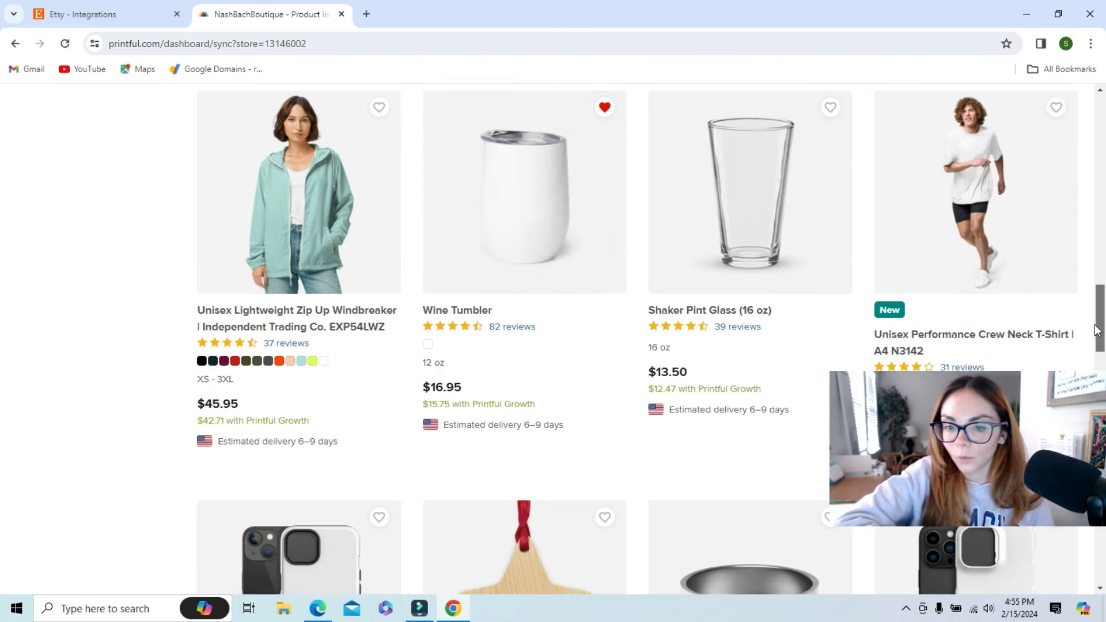
{"action": "scroll", "coordinate": [2, 355], "scroll_direction": "down", "scroll_amount": 10}
{"action": "scroll", "coordinate": [2, 356], "scroll_direction": "up", "scroll_amount": 6}
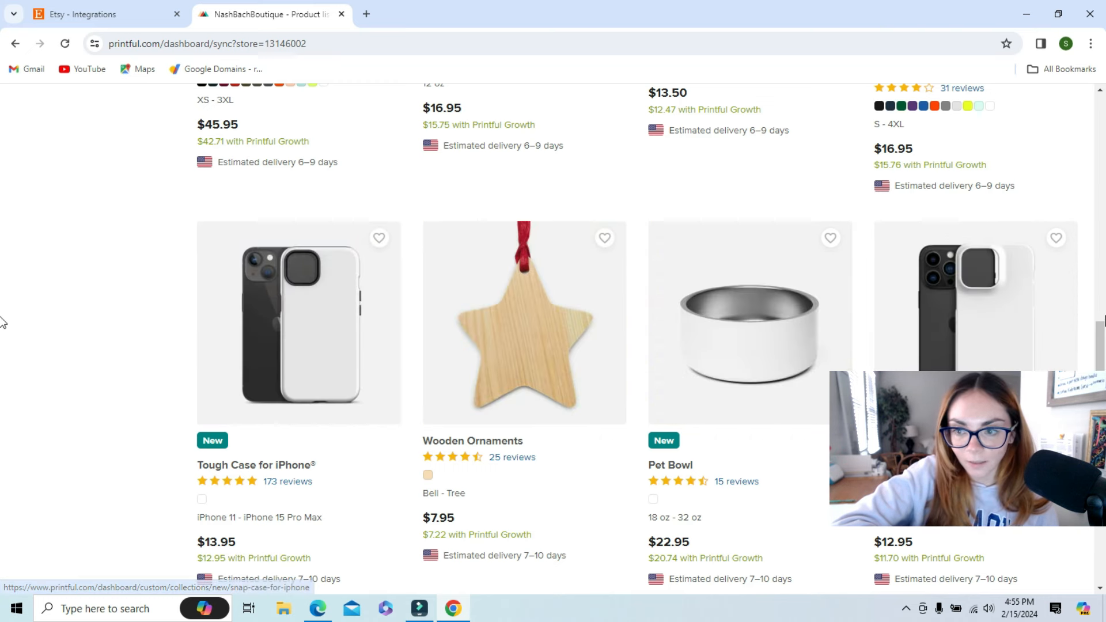
{"action": "scroll", "coordinate": [2, 301], "scroll_direction": "up", "scroll_amount": 5}
{"action": "scroll", "coordinate": [2, 301], "scroll_direction": "up", "scroll_amount": 7}
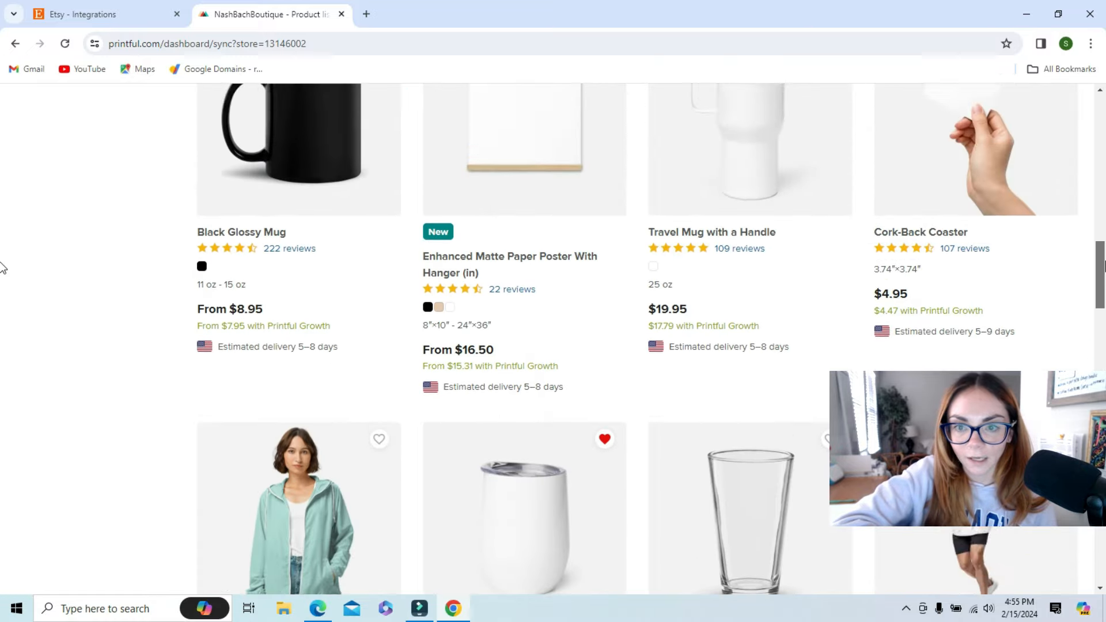
{"action": "scroll", "coordinate": [2, 322], "scroll_direction": "down", "scroll_amount": 15}
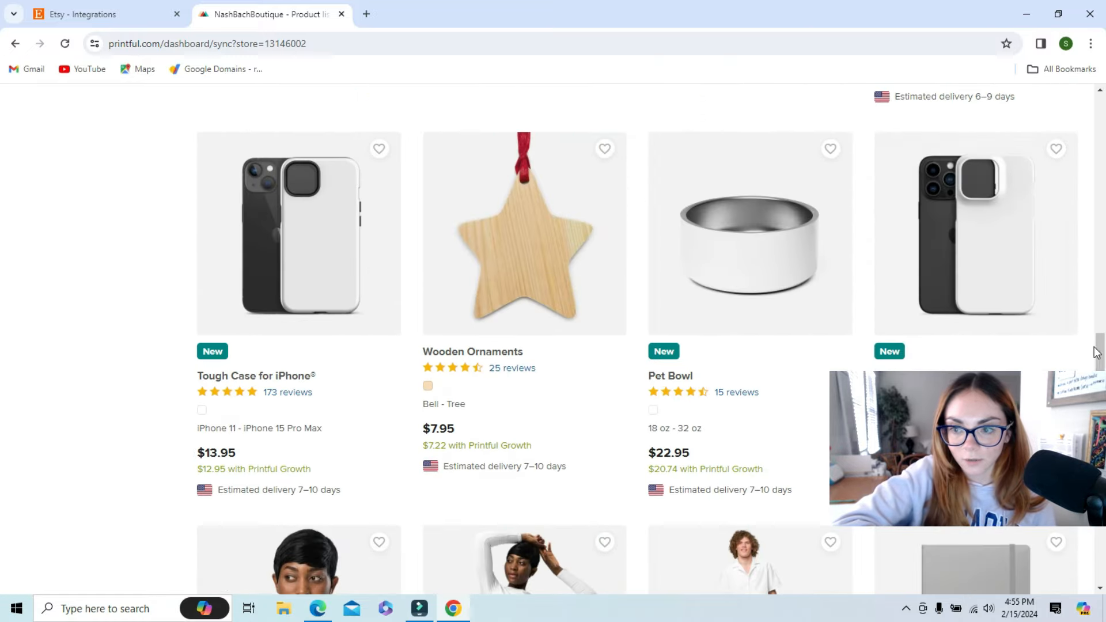
{"action": "scroll", "coordinate": [2, 322], "scroll_direction": "up", "scroll_amount": 8}
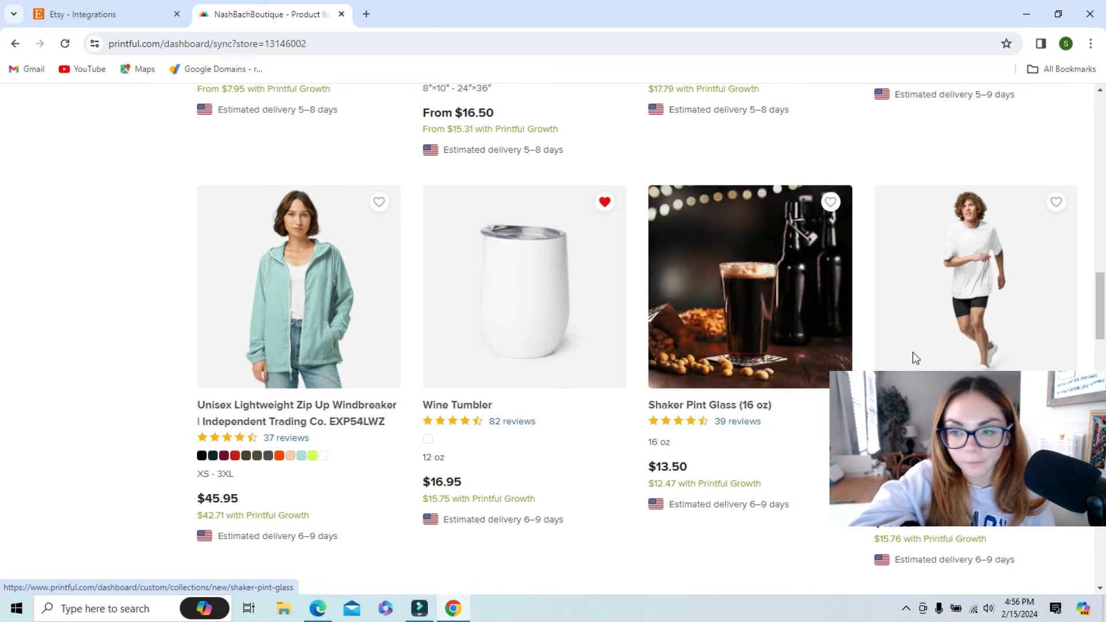
Open the Unisex Heavy Blend Zip Hoodie | Gildan 18600 from the new product listings for designing.
{"action": "scroll", "coordinate": [2, 291], "scroll_direction": "up", "scroll_amount": 10}
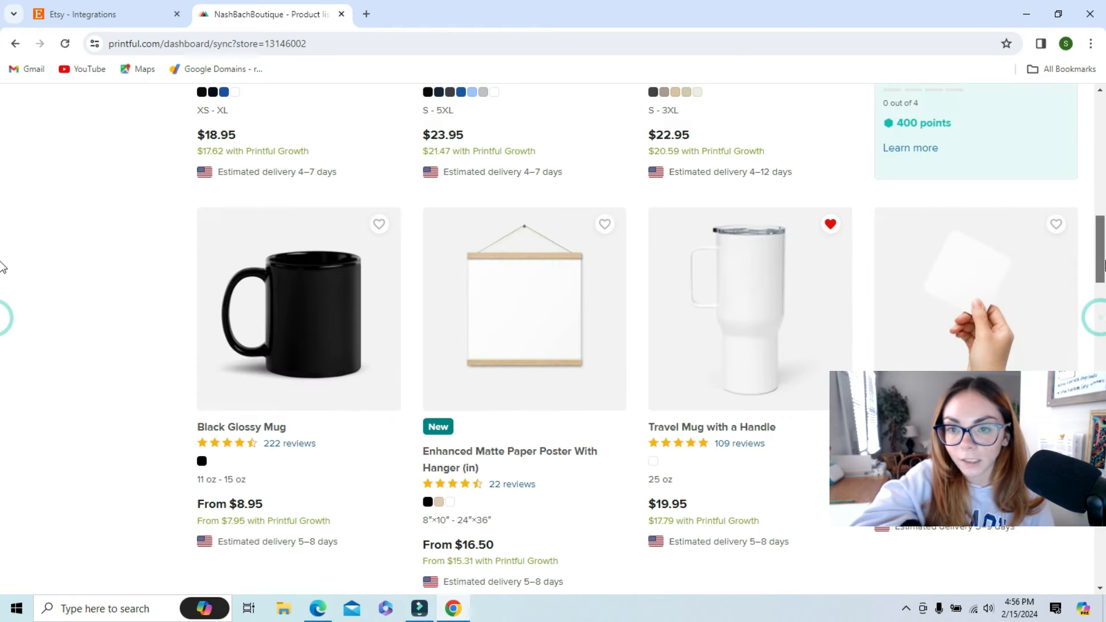
{"action": "scroll", "coordinate": [2, 233], "scroll_direction": "up", "scroll_amount": 2}
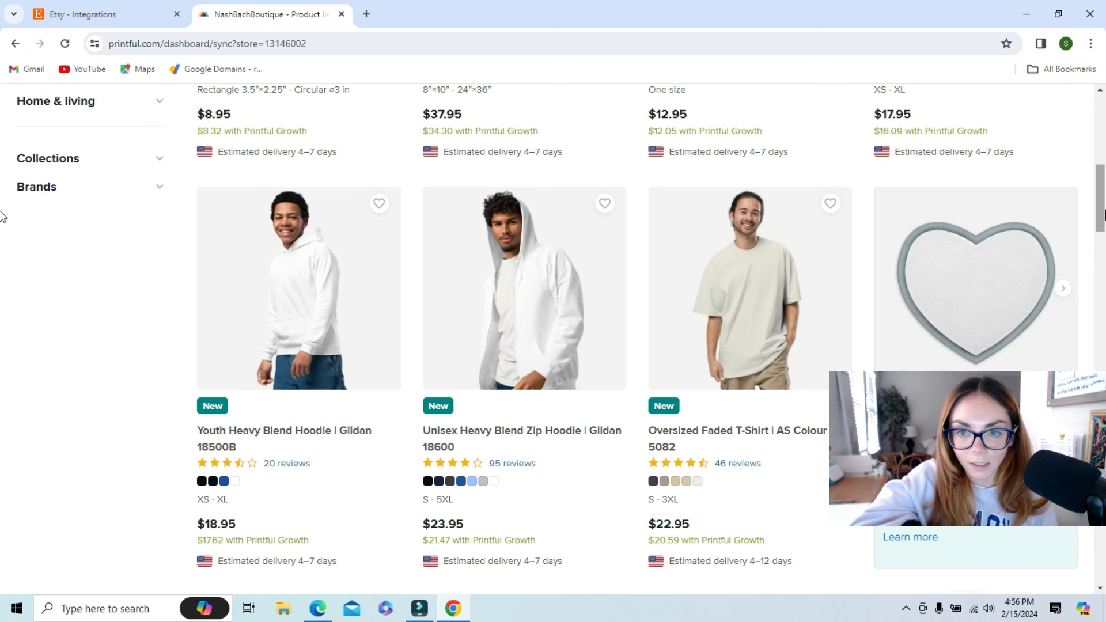
{"action": "left_click", "coordinate": [548, 322]}
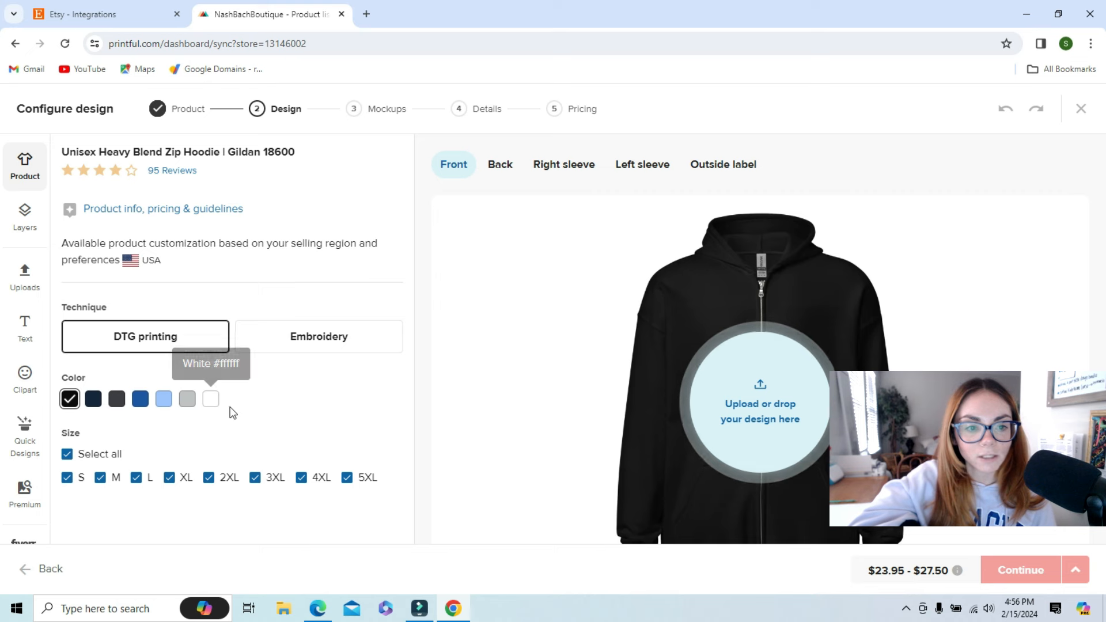
Examine the hoodie's embroidery placements on chest, large center, wrists and back, and the outside label placement for DTG printing.
{"action": "left_click", "coordinate": [318, 343]}
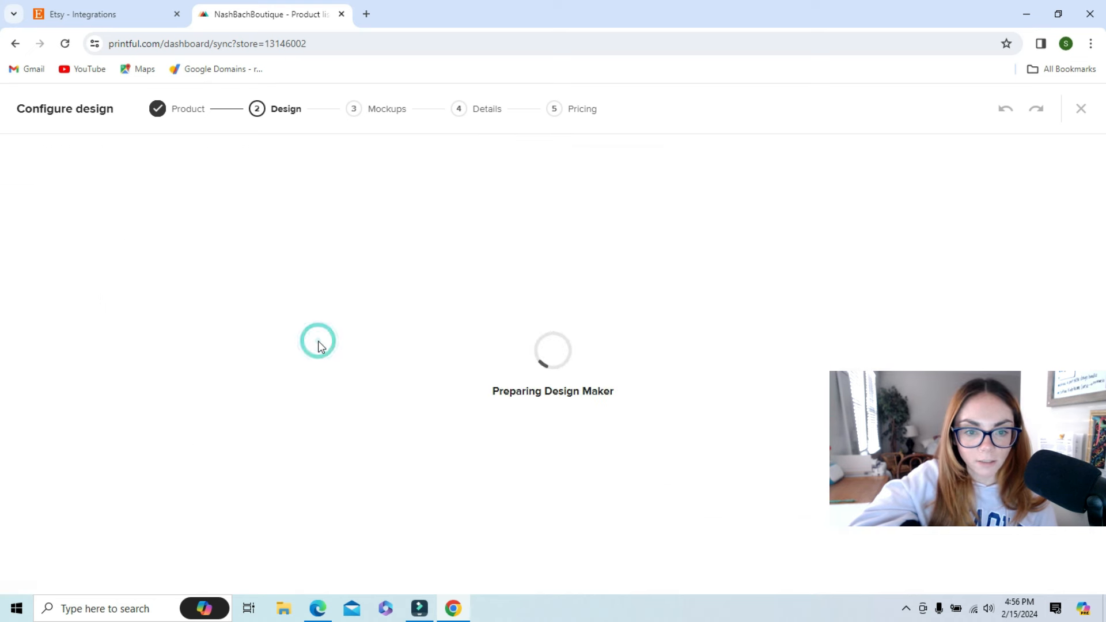
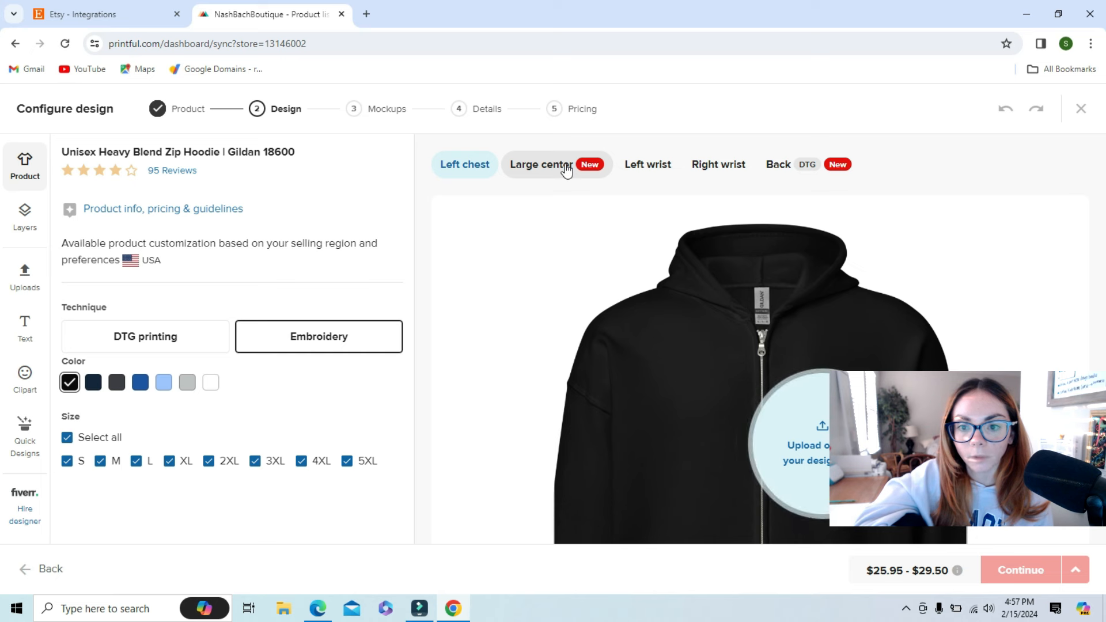
{"action": "left_click", "coordinate": [566, 168]}
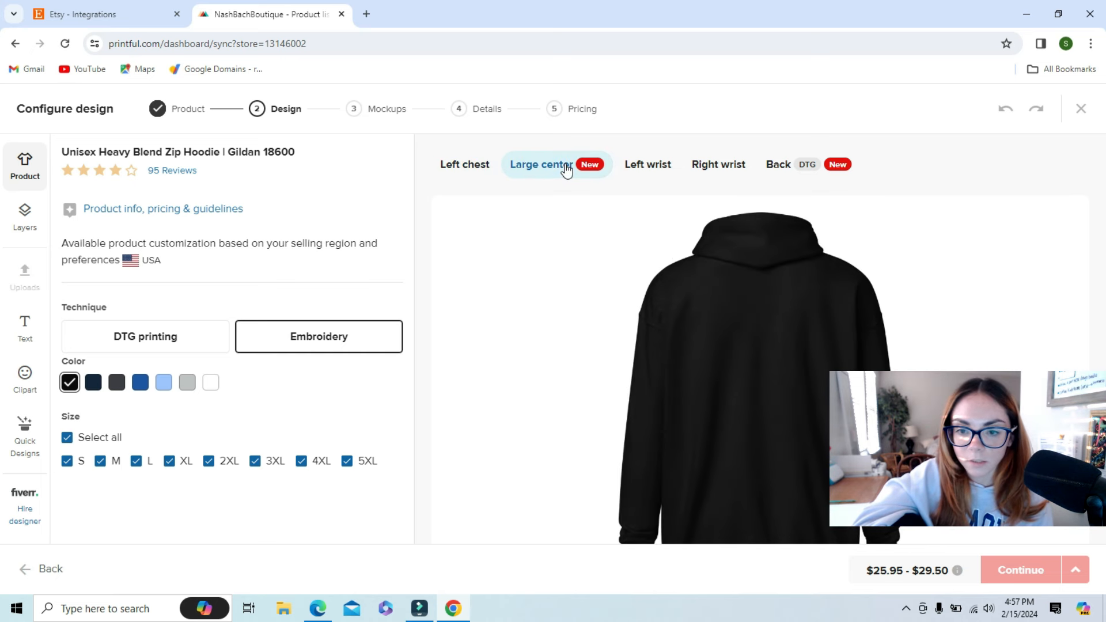
{"action": "left_click", "coordinate": [465, 169]}
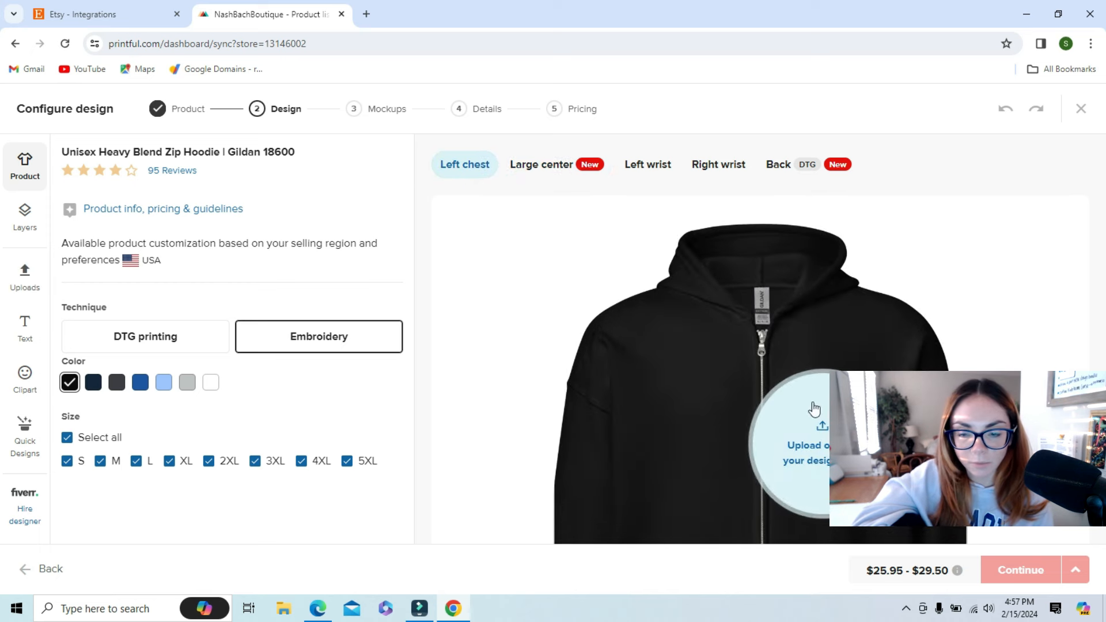
{"action": "left_click", "coordinate": [560, 170]}
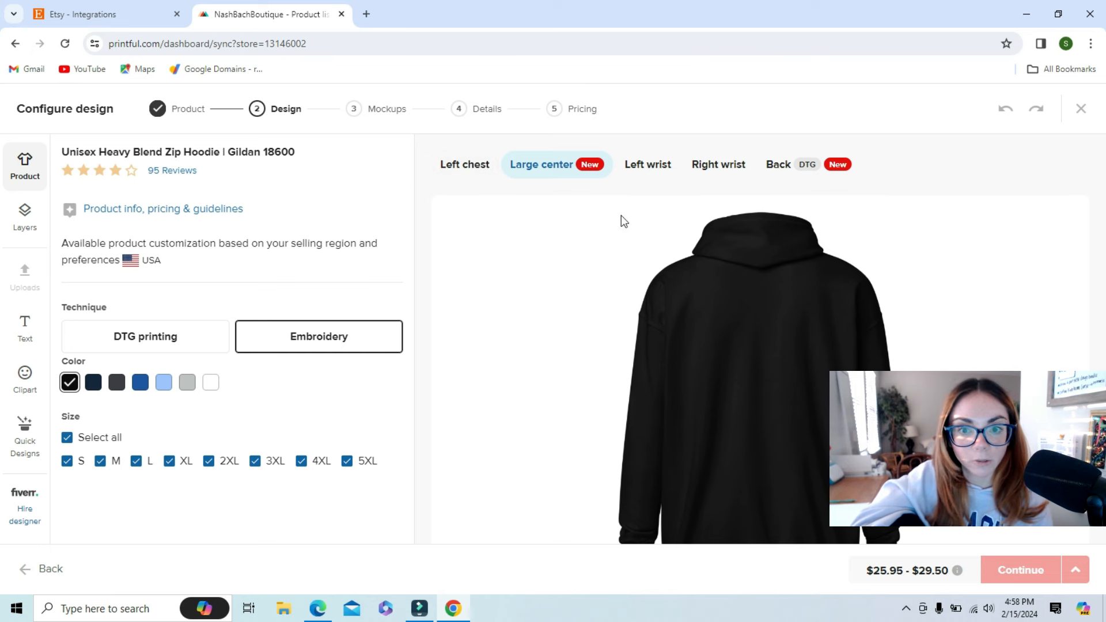
{"action": "left_click", "coordinate": [651, 170]}
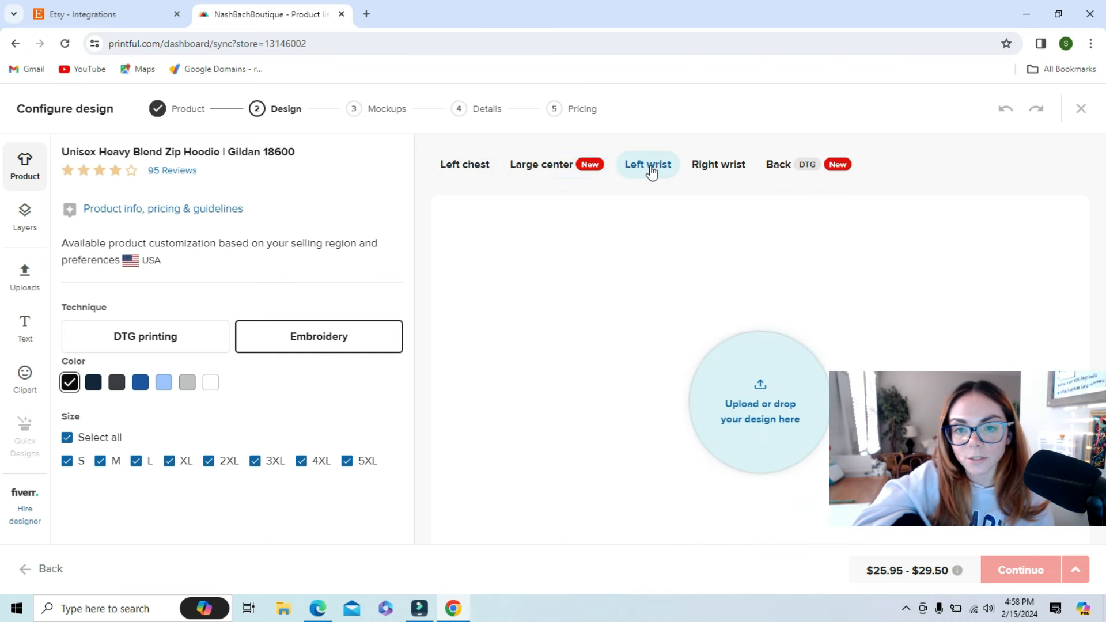
{"action": "left_click", "coordinate": [722, 168]}
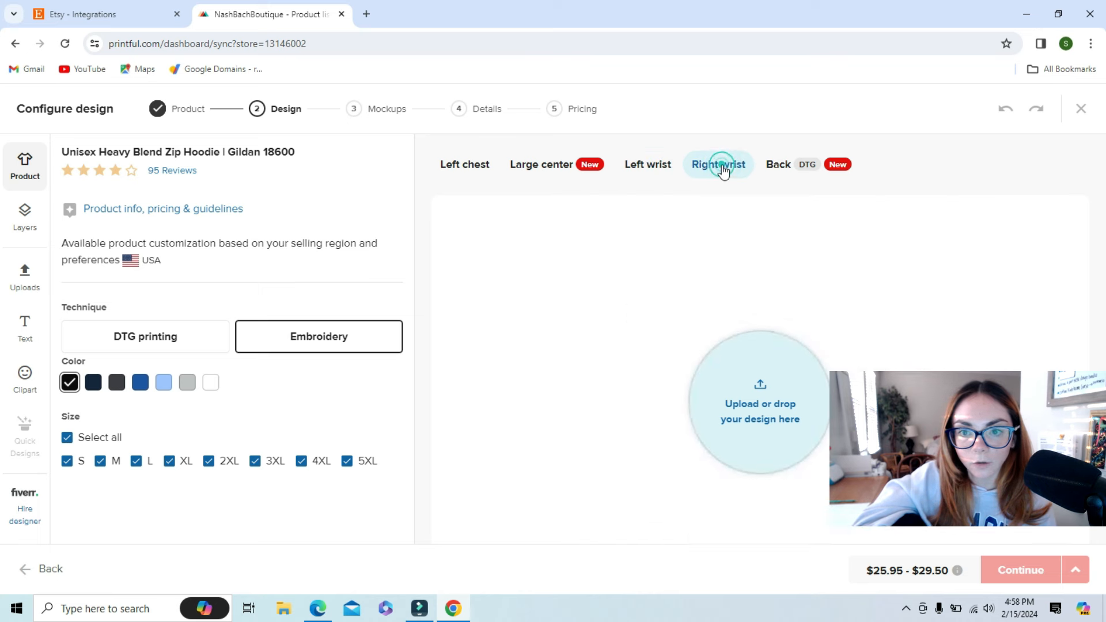
{"action": "left_click", "coordinate": [784, 168]}
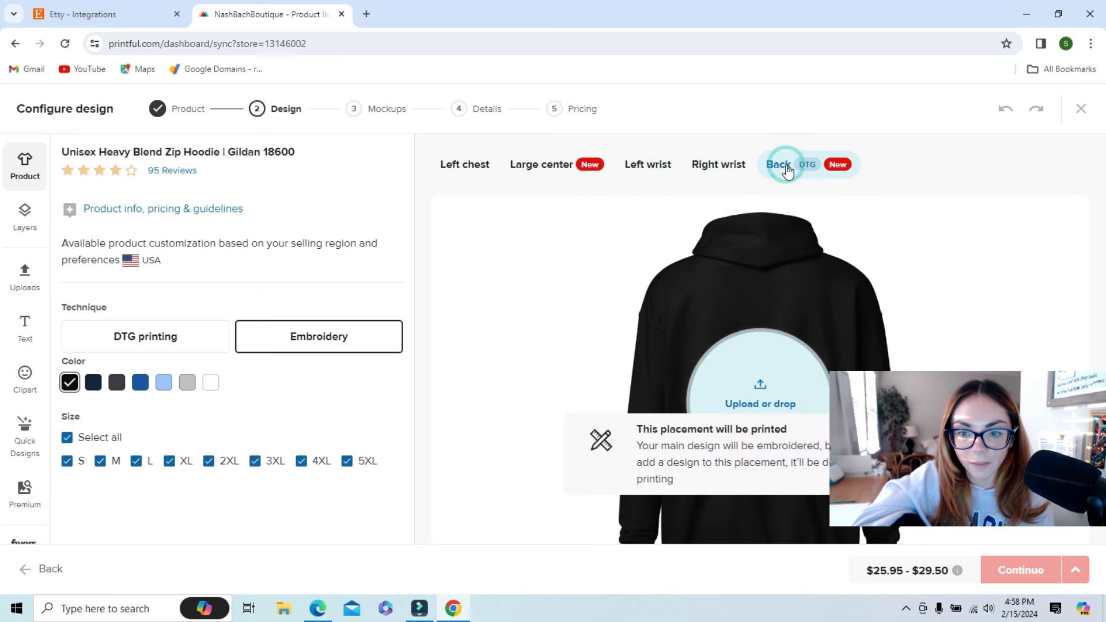
{"action": "left_click", "coordinate": [176, 346]}
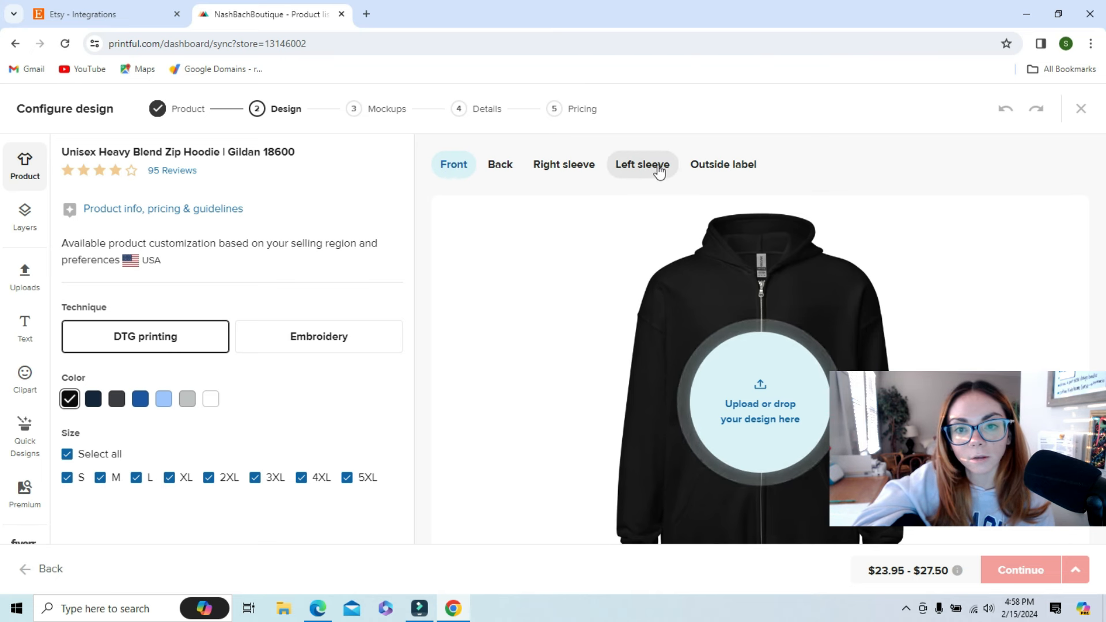
{"action": "left_click", "coordinate": [730, 170]}
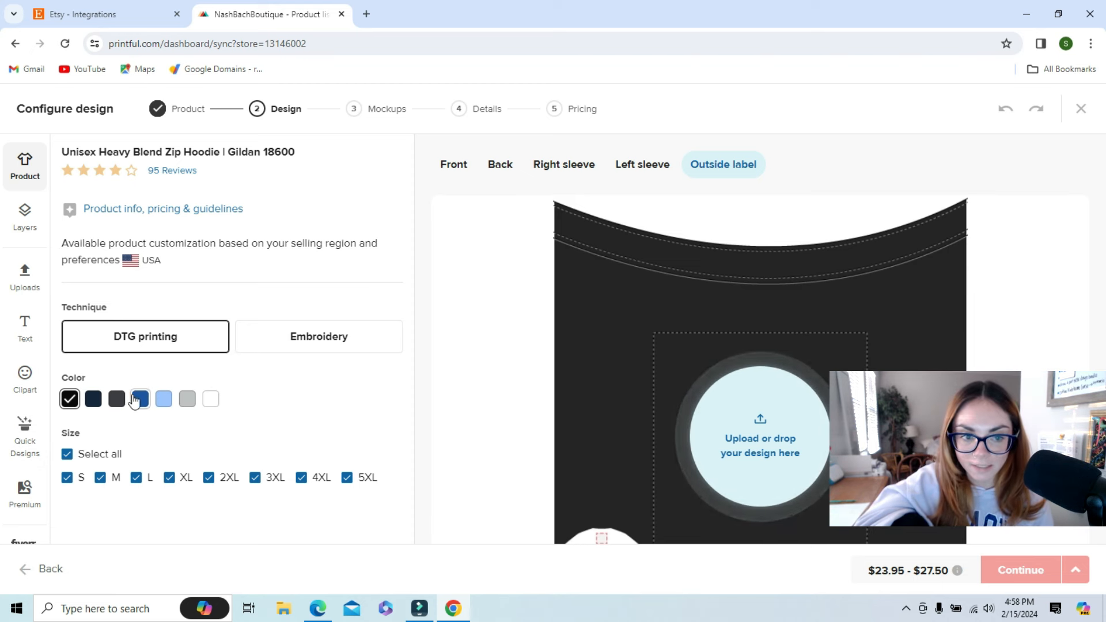
Add all the remaining hoodie colors, from navy through white, to the selected black variant.
{"action": "left_click", "coordinate": [93, 398]}
{"action": "left_click", "coordinate": [117, 398]}
{"action": "left_click", "coordinate": [140, 399]}
{"action": "left_click", "coordinate": [163, 398]}
{"action": "left_click", "coordinate": [187, 399]}
{"action": "left_click", "coordinate": [210, 398]}
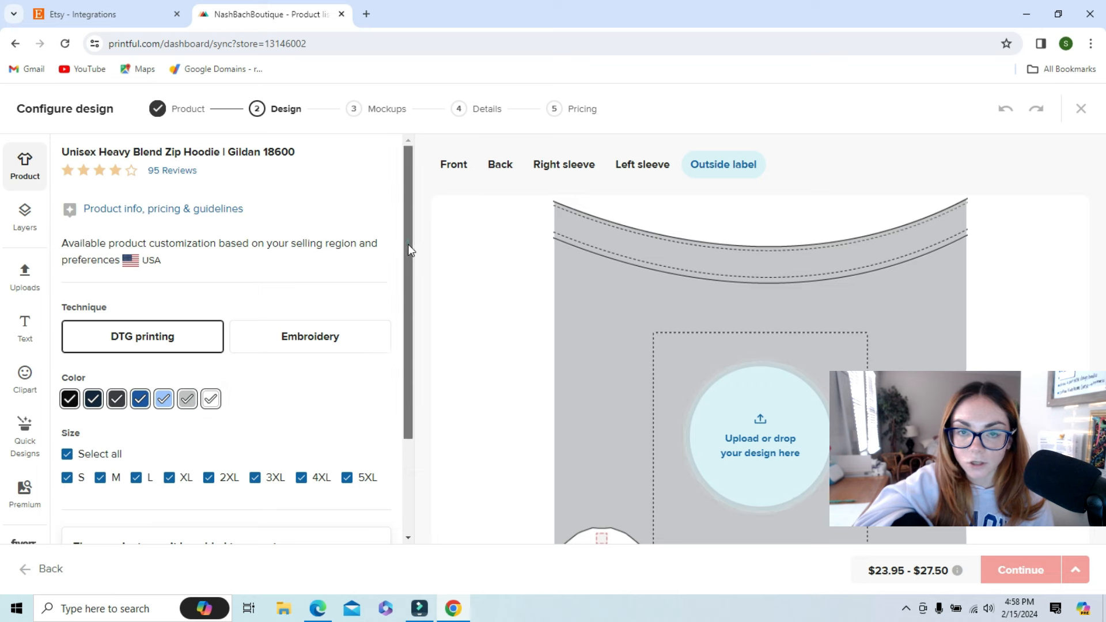
Check the discontinued variants and exclude sizes 4XL and 5XL from the hoodie.
{"action": "left_click_drag", "start_coordinate": [408, 241], "coordinate": [436, 447]}
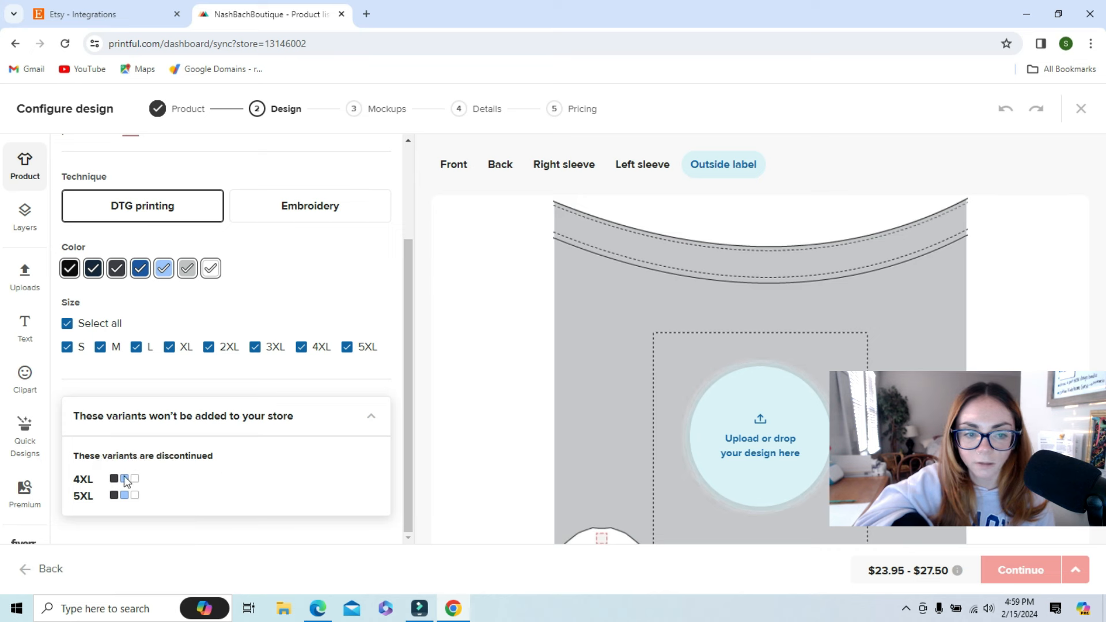
{"action": "left_click", "coordinate": [301, 348]}
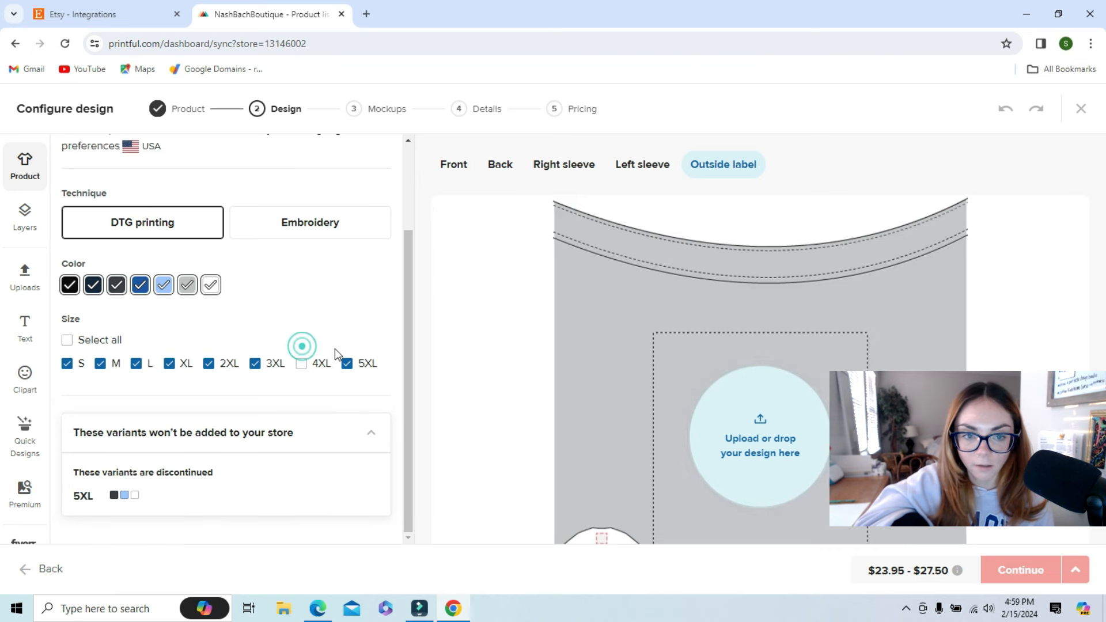
{"action": "left_click", "coordinate": [347, 363]}
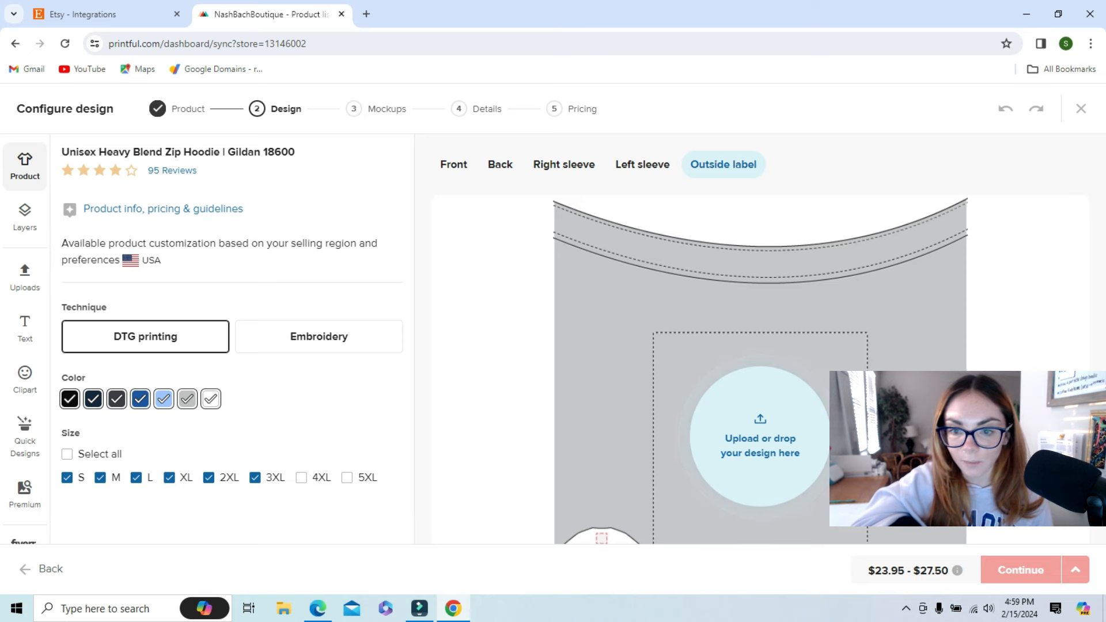
Try New-Project-(1).png from the file library on the outside label placement and delete it again.
{"action": "left_click", "coordinate": [757, 422]}
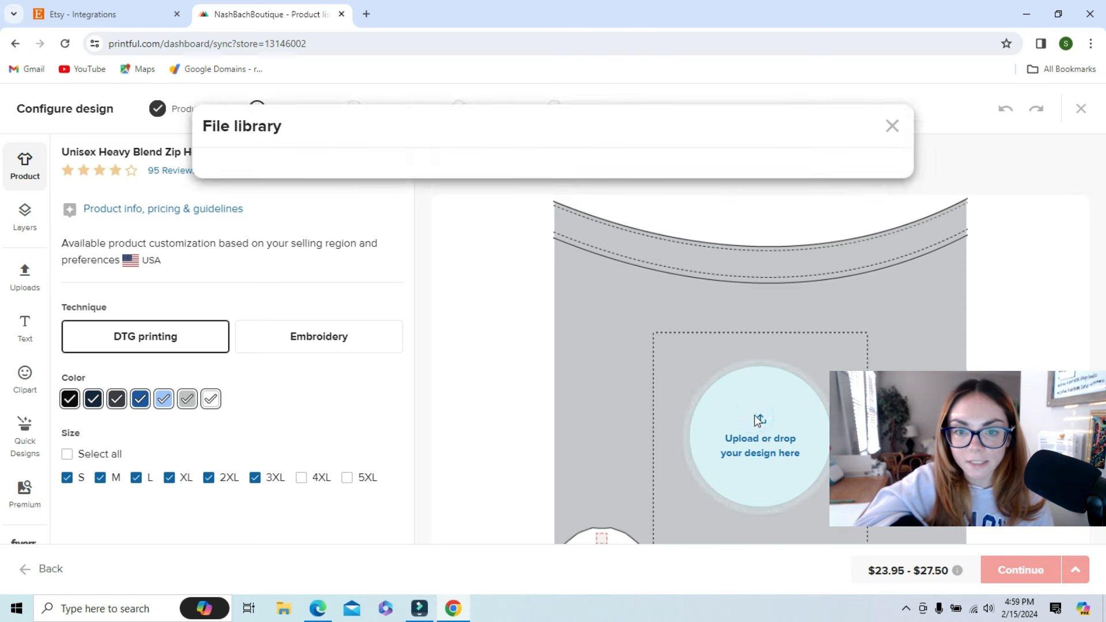
{"action": "mouse_move", "coordinate": [332, 284]}
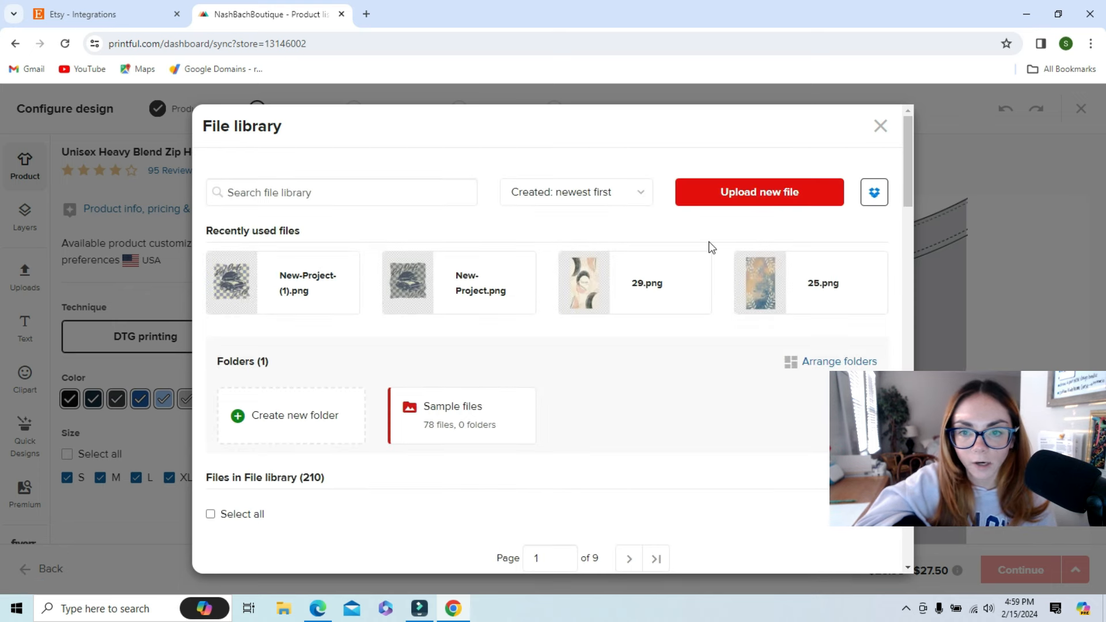
{"action": "left_click", "coordinate": [753, 192]}
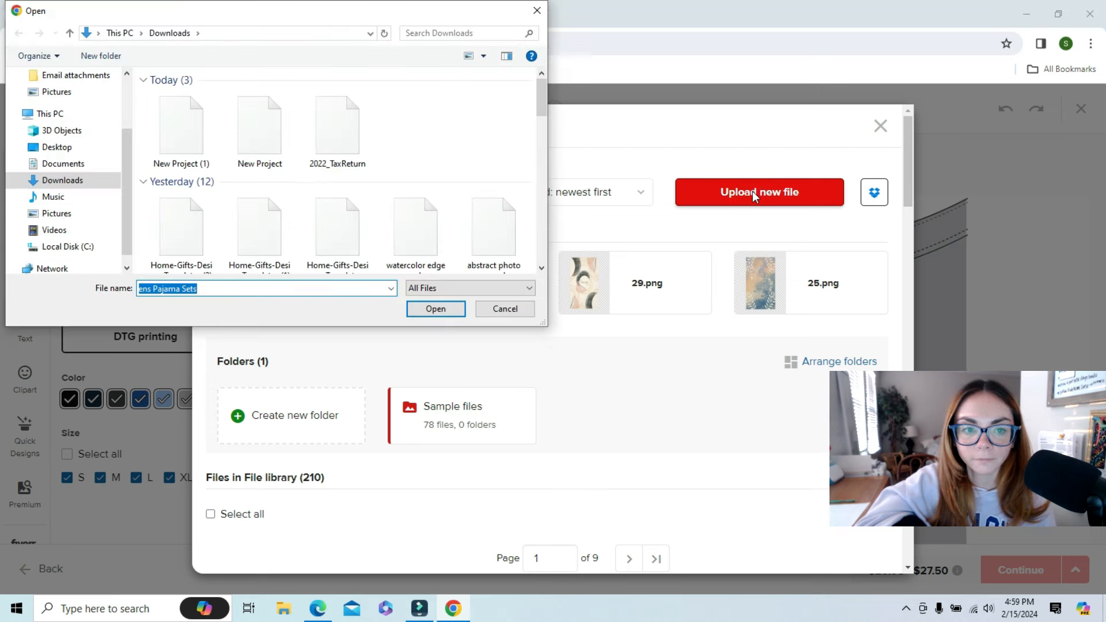
{"action": "left_click_drag", "start_coordinate": [542, 95], "coordinate": [569, 16]}
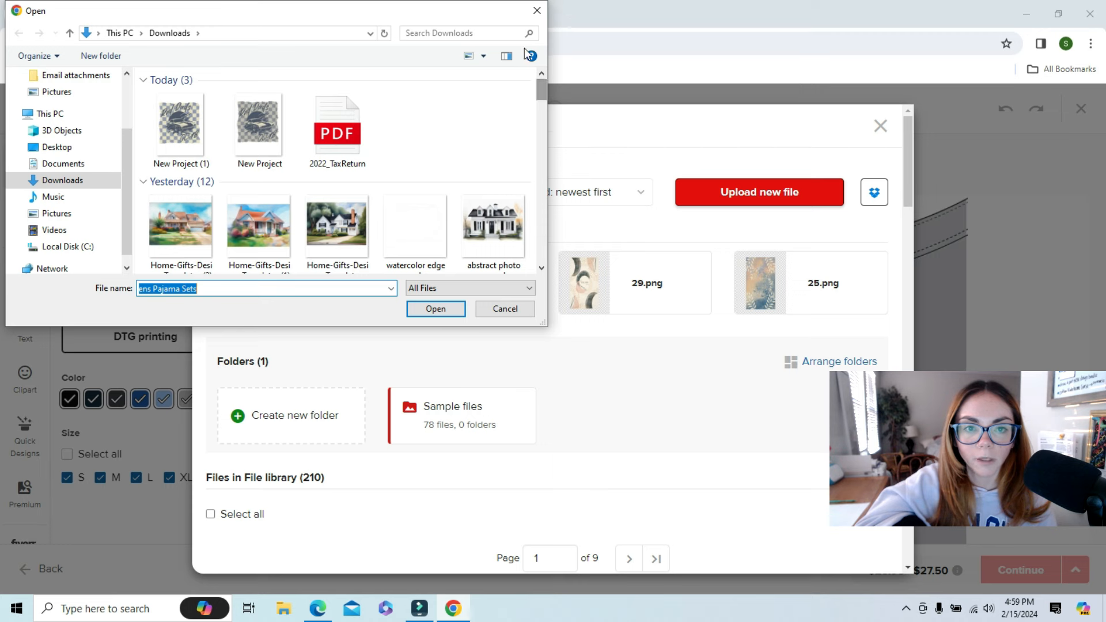
{"action": "left_click", "coordinate": [537, 10]}
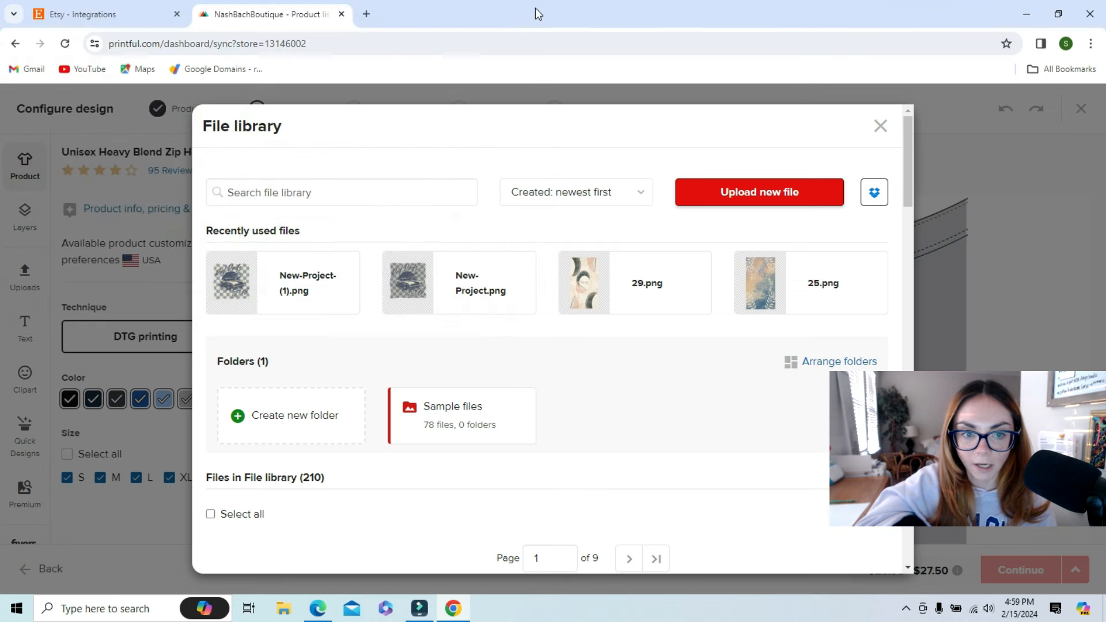
{"action": "mouse_move", "coordinate": [262, 287]}
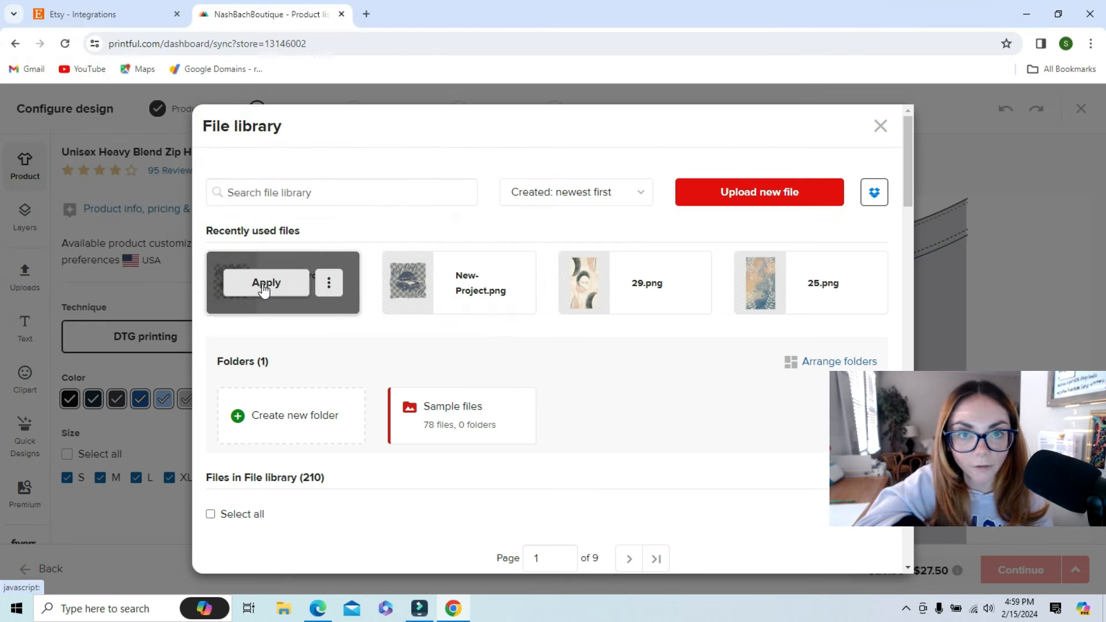
{"action": "left_click", "coordinate": [264, 288]}
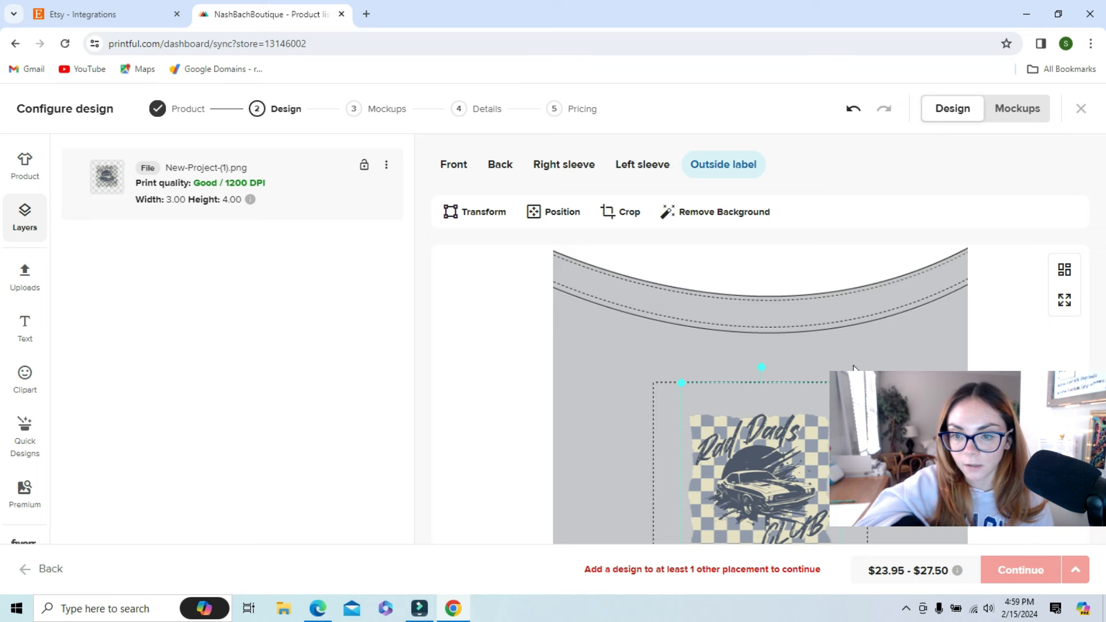
{"action": "key", "text": "Delete"}
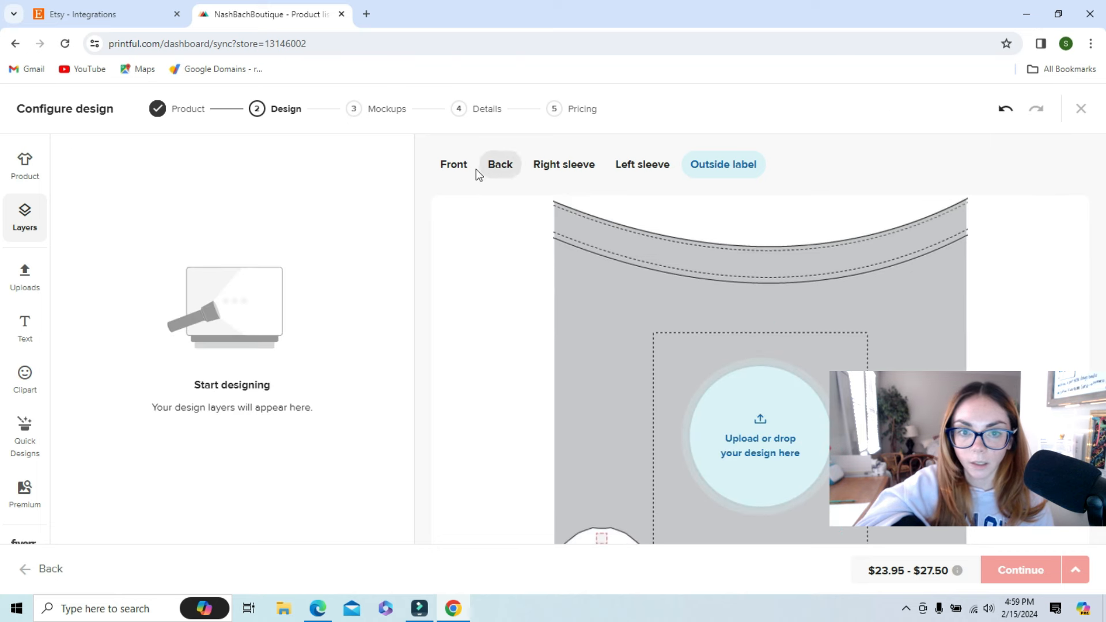
Apply New-Project-(1).png from the file library to the hoodie's back placement.
{"action": "left_click", "coordinate": [455, 171]}
{"action": "left_click", "coordinate": [500, 167]}
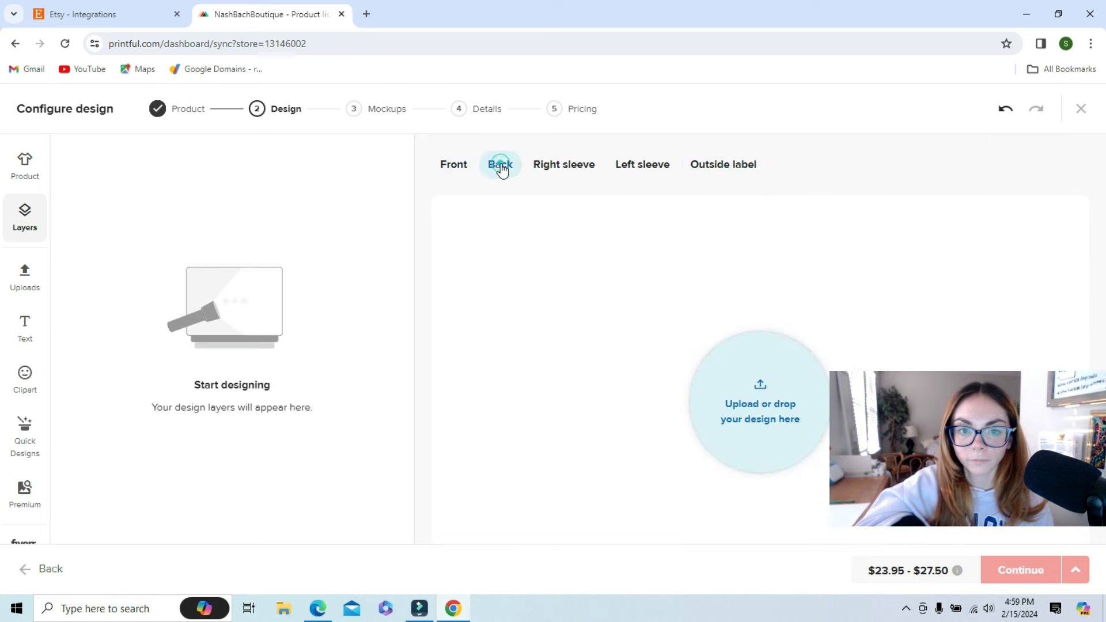
{"action": "left_click", "coordinate": [774, 378]}
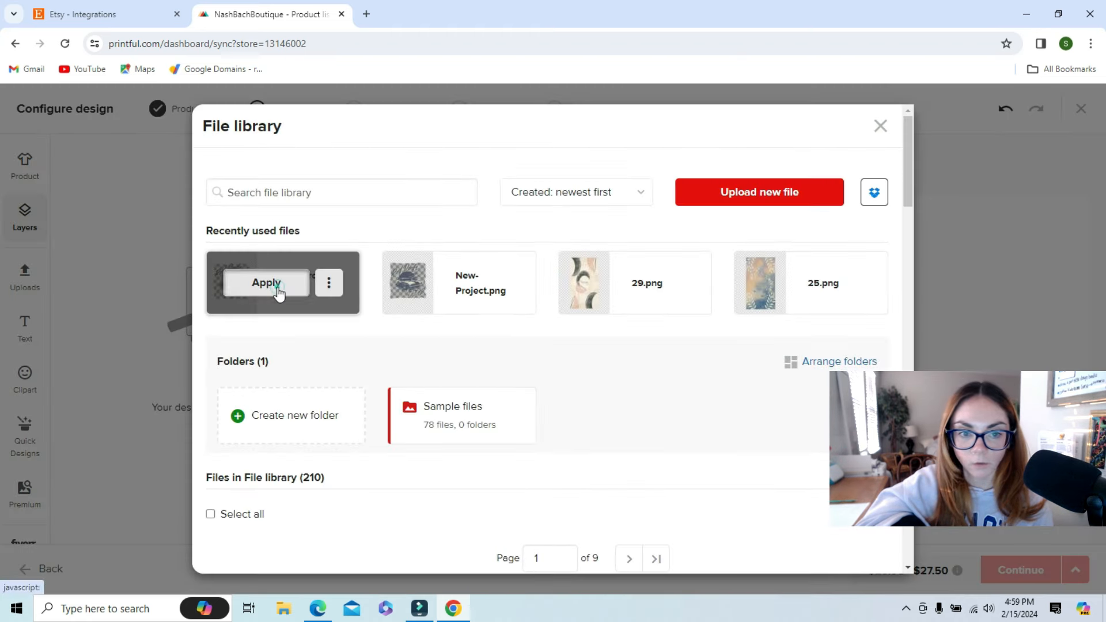
{"action": "left_click", "coordinate": [278, 291]}
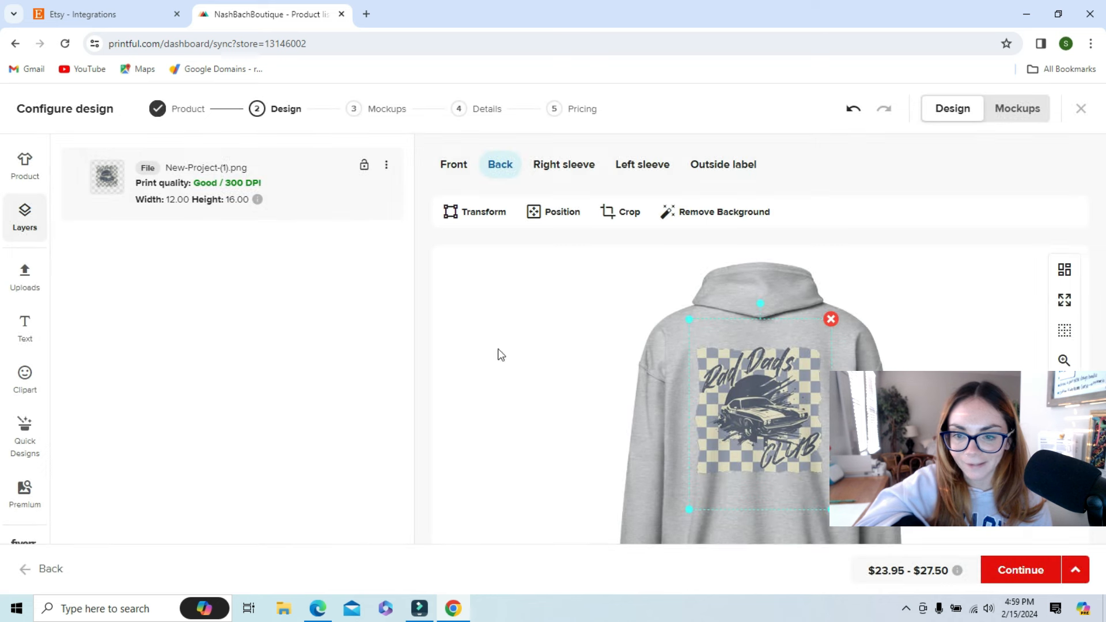
Shift the back design slightly downward, enlarge it to about 13.00 by 17.35, and nudge it to the right.
{"action": "left_click_drag", "start_coordinate": [767, 438], "coordinate": [769, 449]}
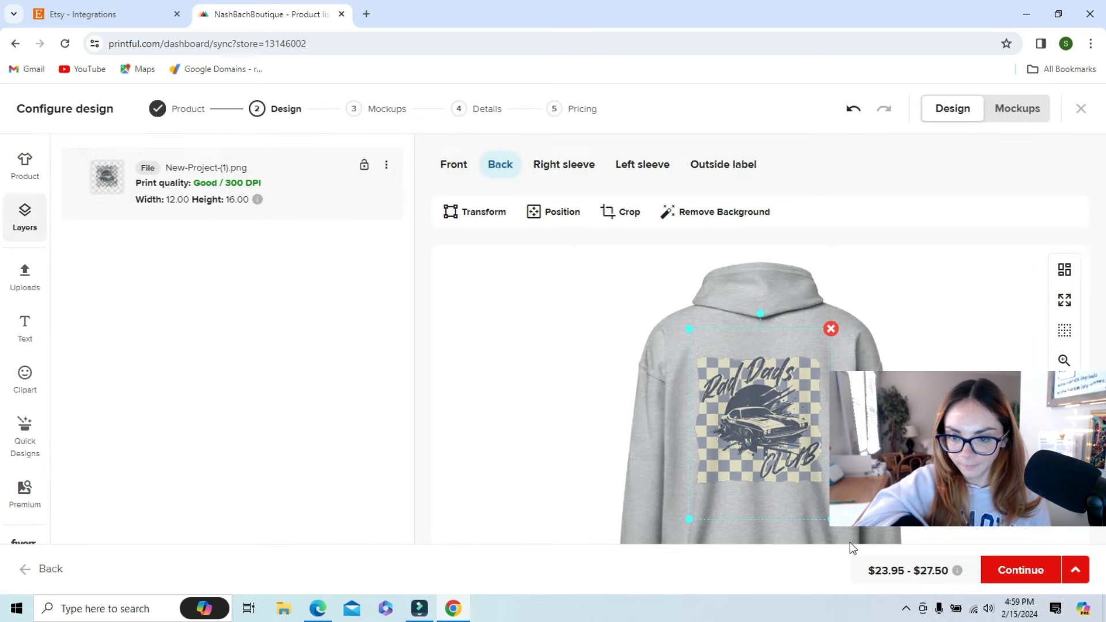
{"action": "left_click_drag", "start_coordinate": [831, 520], "coordinate": [843, 527]}
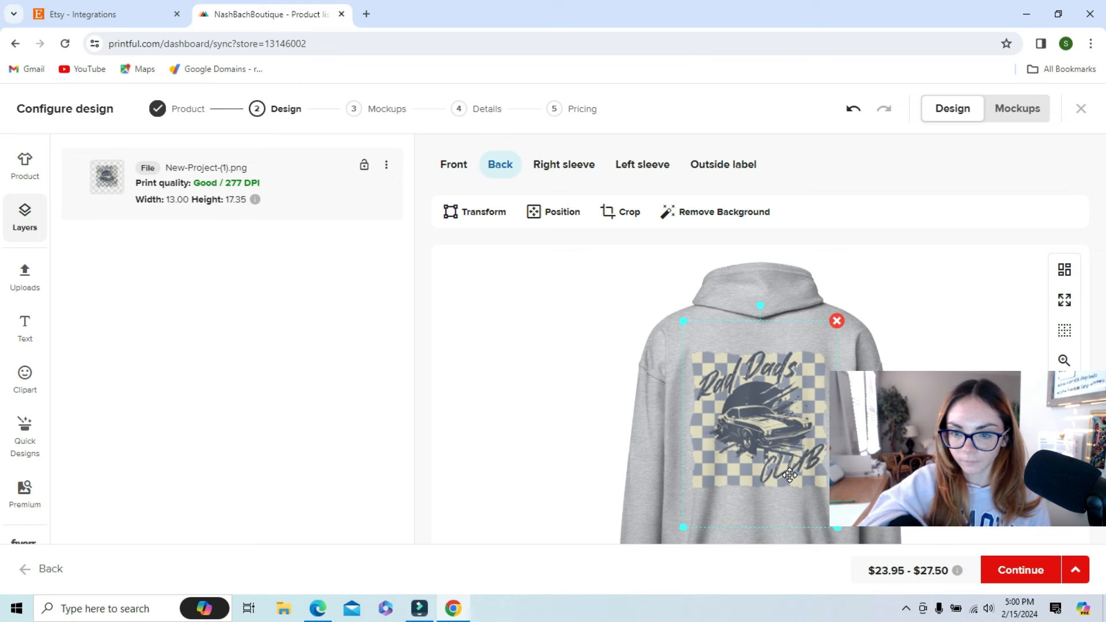
{"action": "key", "text": "Right"}
{"action": "key", "text": "Right"}
{"action": "key", "text": "Right"}
{"action": "key", "text": "Right"}
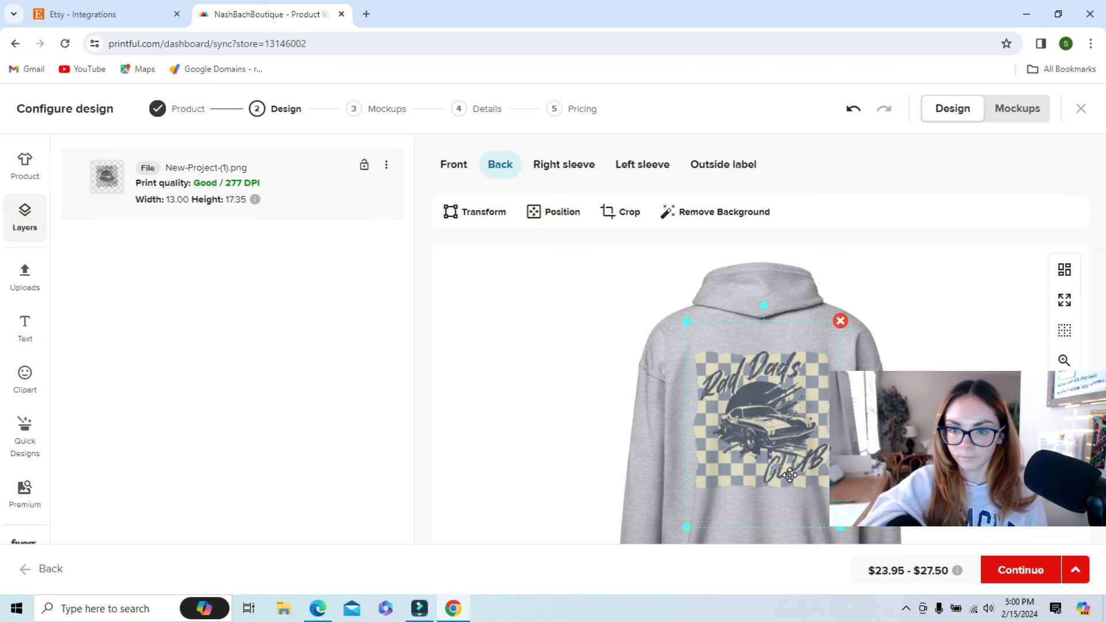
Finish the design, use the basic mockups with their preselected images, and review the hoodie's product details.
{"action": "left_click", "coordinate": [1009, 571]}
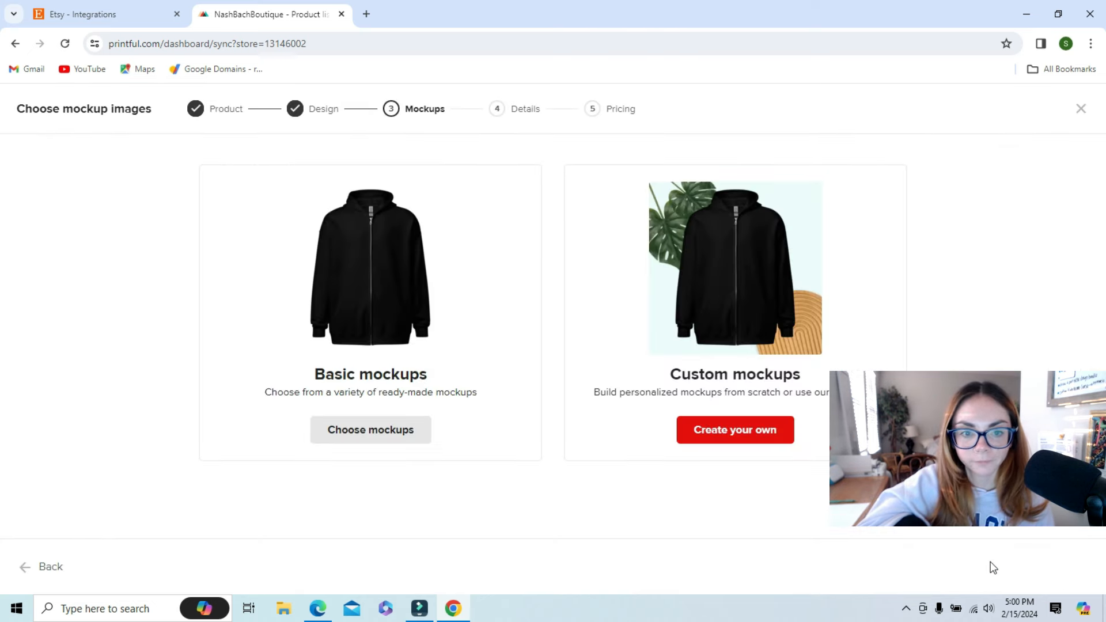
{"action": "left_click", "coordinate": [376, 433]}
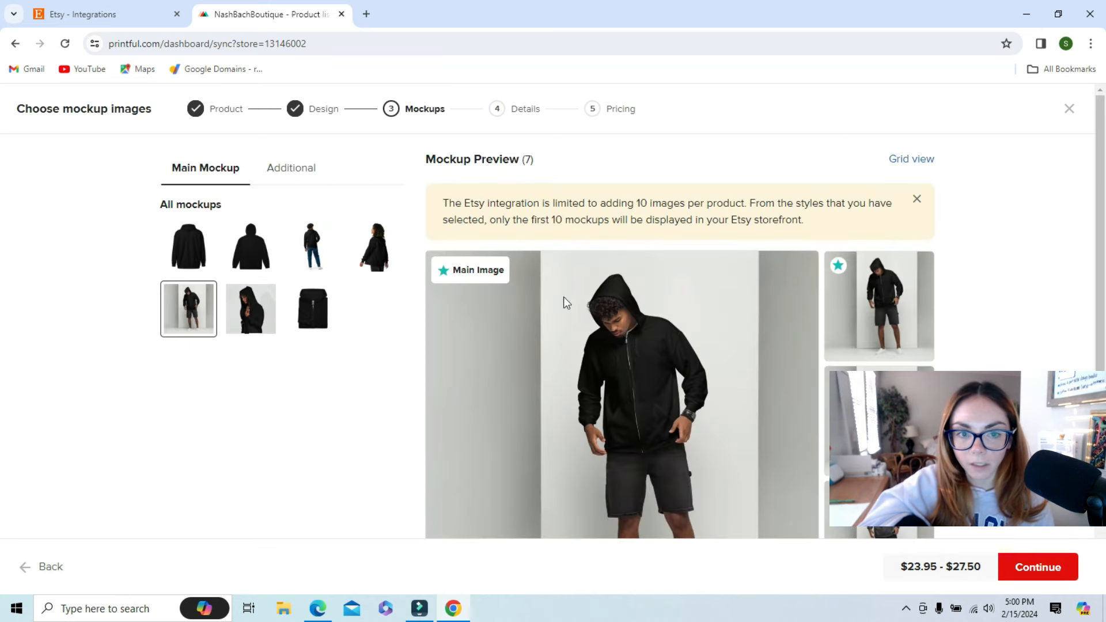
{"action": "left_click", "coordinate": [1050, 562]}
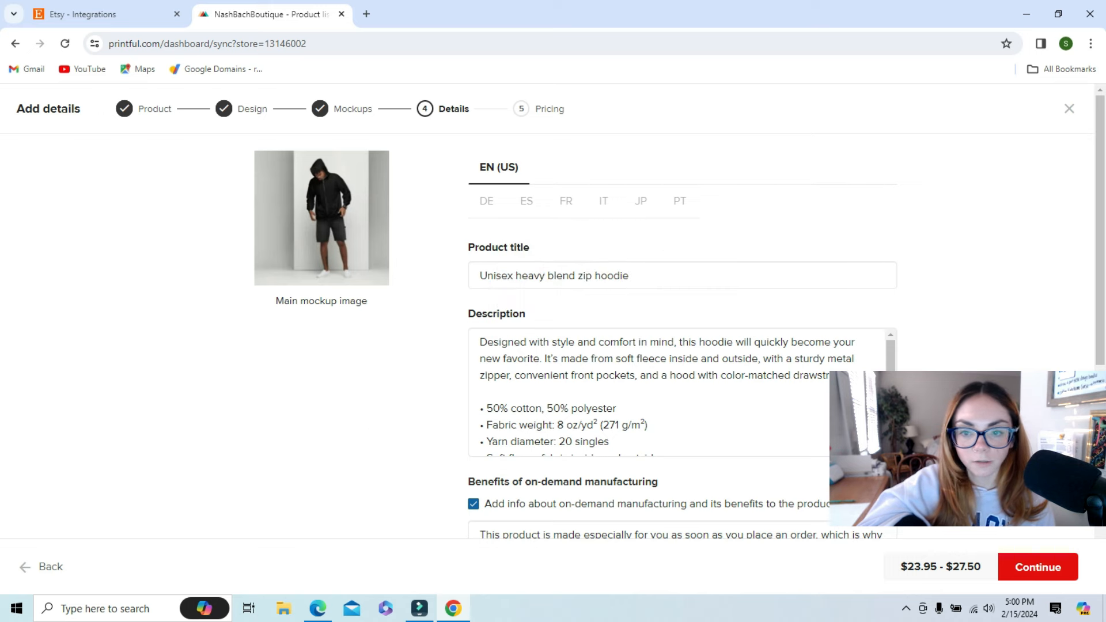
{"action": "scroll", "coordinate": [2, 246], "scroll_direction": "down", "scroll_amount": 5}
{"action": "scroll", "coordinate": [2, 410], "scroll_direction": "down", "scroll_amount": 2}
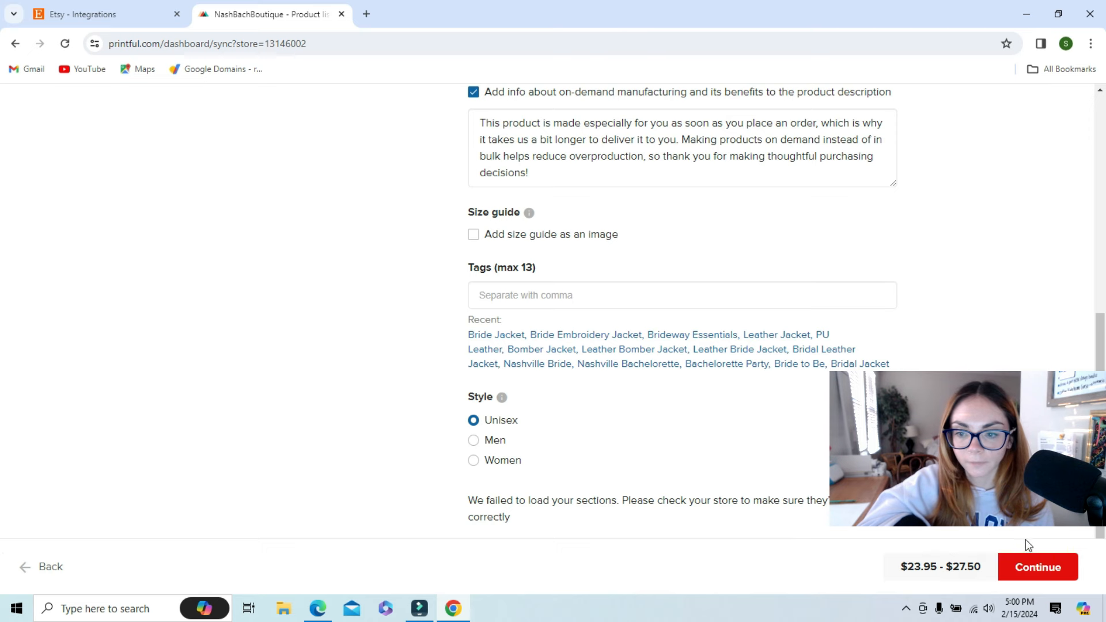
Continue to the hoodie's pricing stage and review the retail prices and estimated earnings for each size.
{"action": "left_click", "coordinate": [1029, 576]}
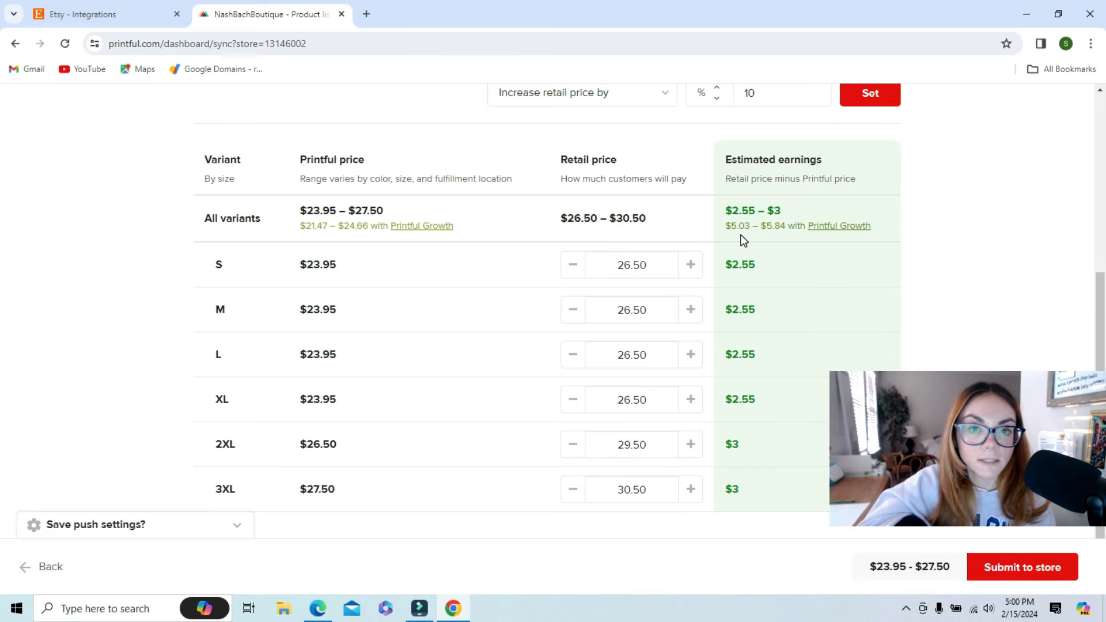
{"action": "left_click_drag", "start_coordinate": [1099, 342], "coordinate": [1103, 218]}
{"action": "scroll", "coordinate": [1103, 217], "scroll_direction": "up", "scroll_amount": 2}
{"action": "scroll", "coordinate": [1092, 300], "scroll_direction": "down", "scroll_amount": 2}
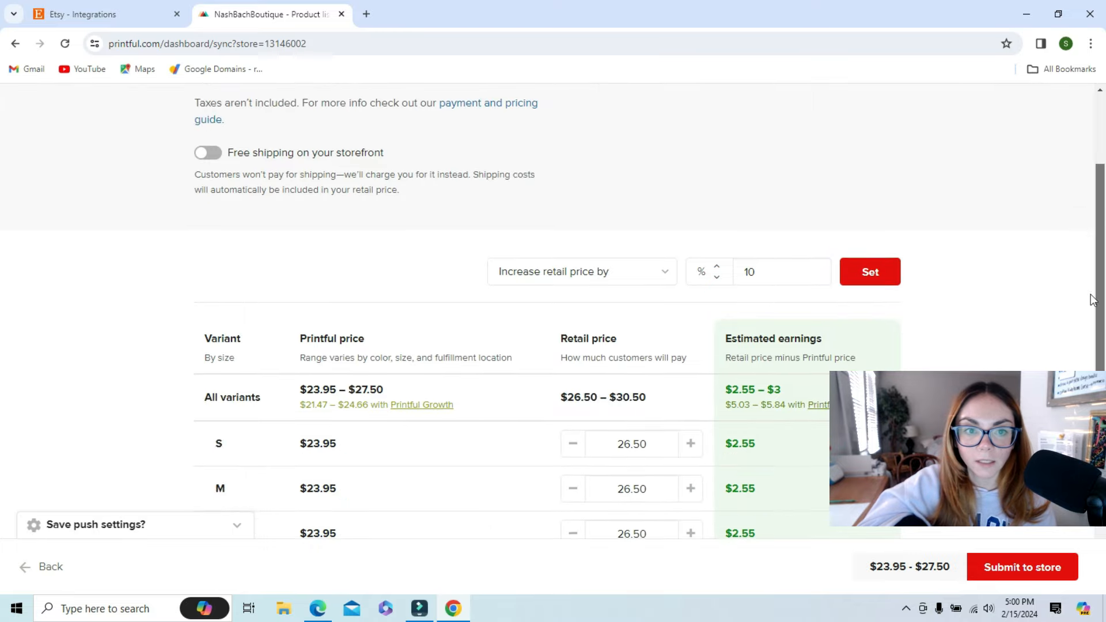
{"action": "scroll", "coordinate": [1092, 300], "scroll_direction": "down", "scroll_amount": 3}
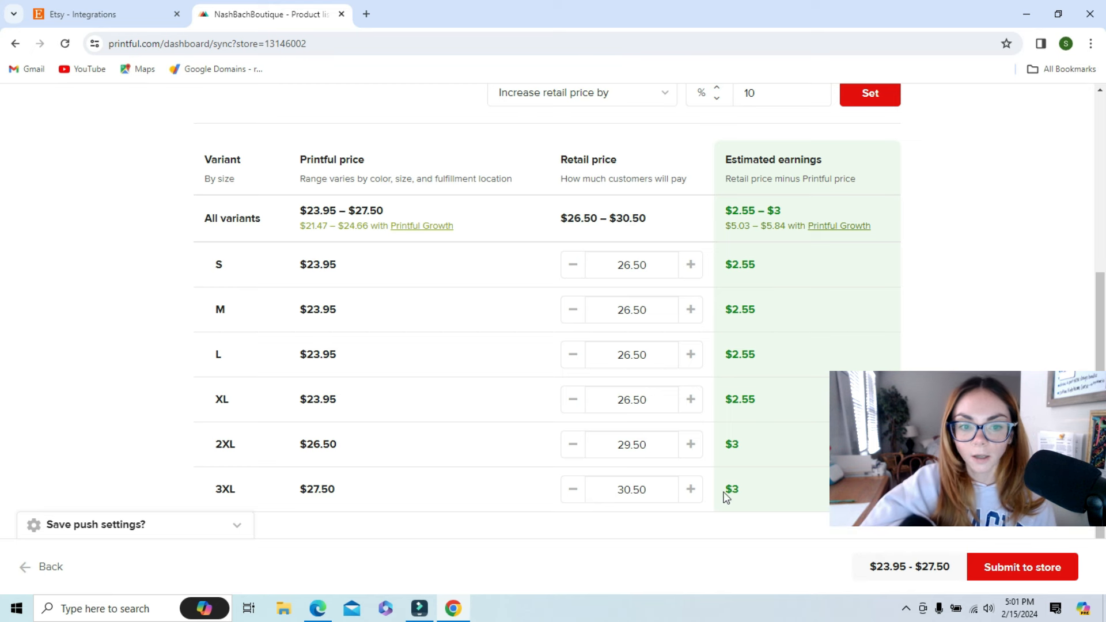
Set the retail price of the 3XL, 2XL and XL hoodie variants to 37.50.
{"action": "double_click", "coordinate": [655, 490]}
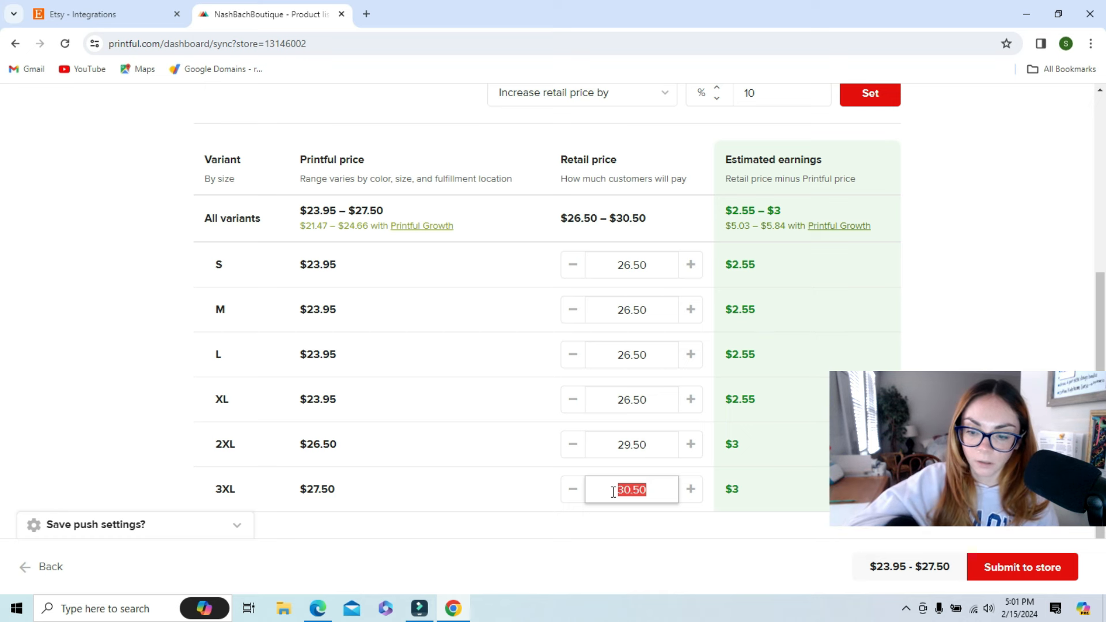
{"action": "type", "text": "37.50"}
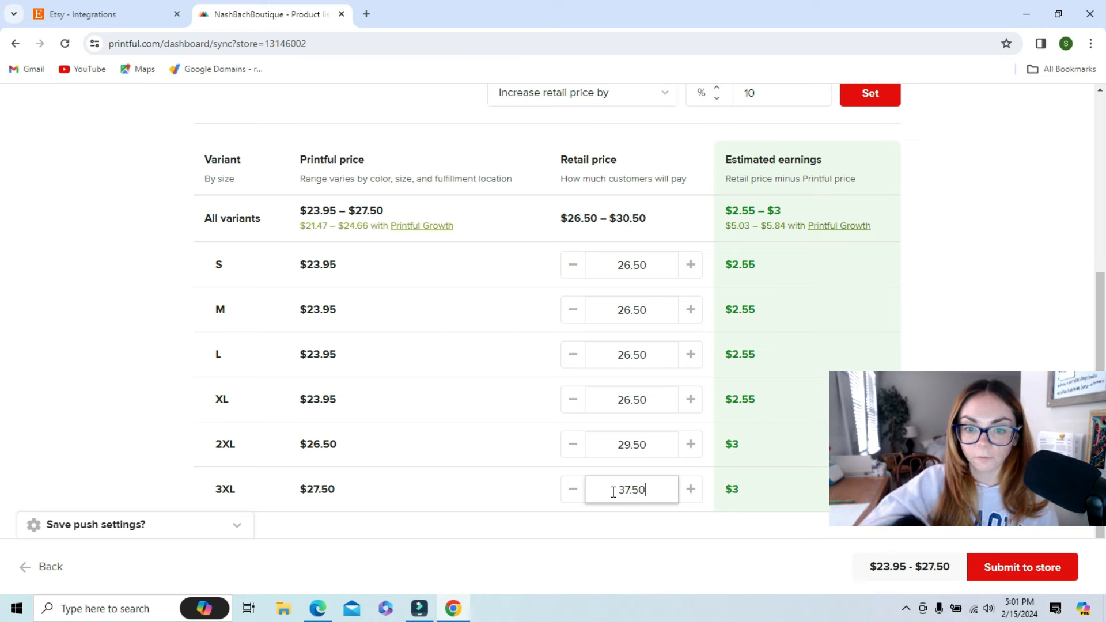
{"action": "double_click", "coordinate": [665, 448]}
{"action": "type", "text": "37.50"}
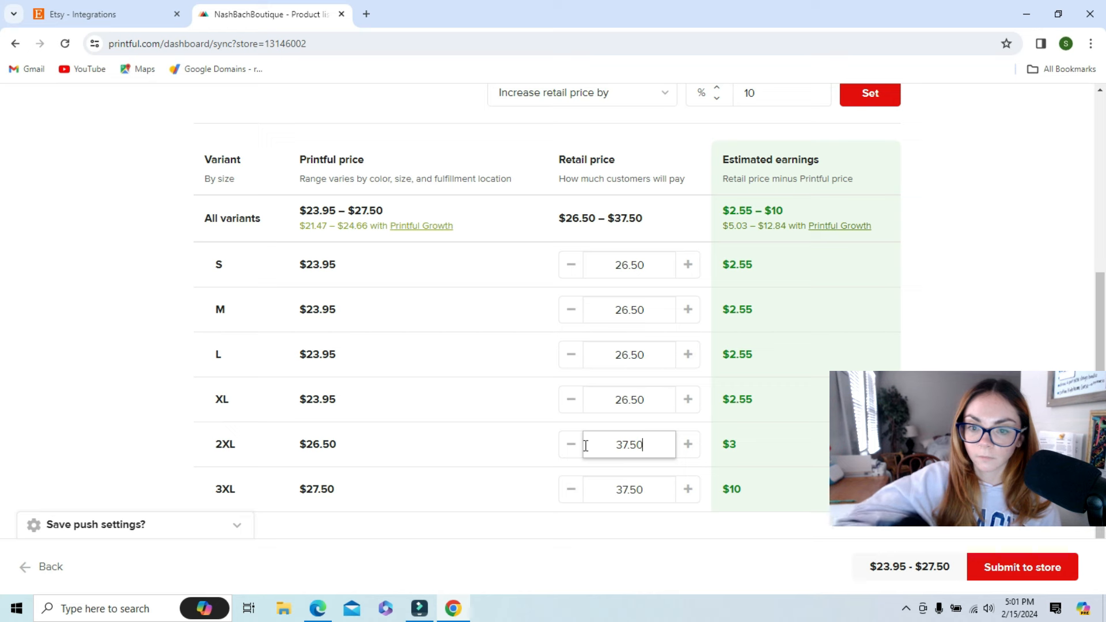
{"action": "double_click", "coordinate": [657, 399]}
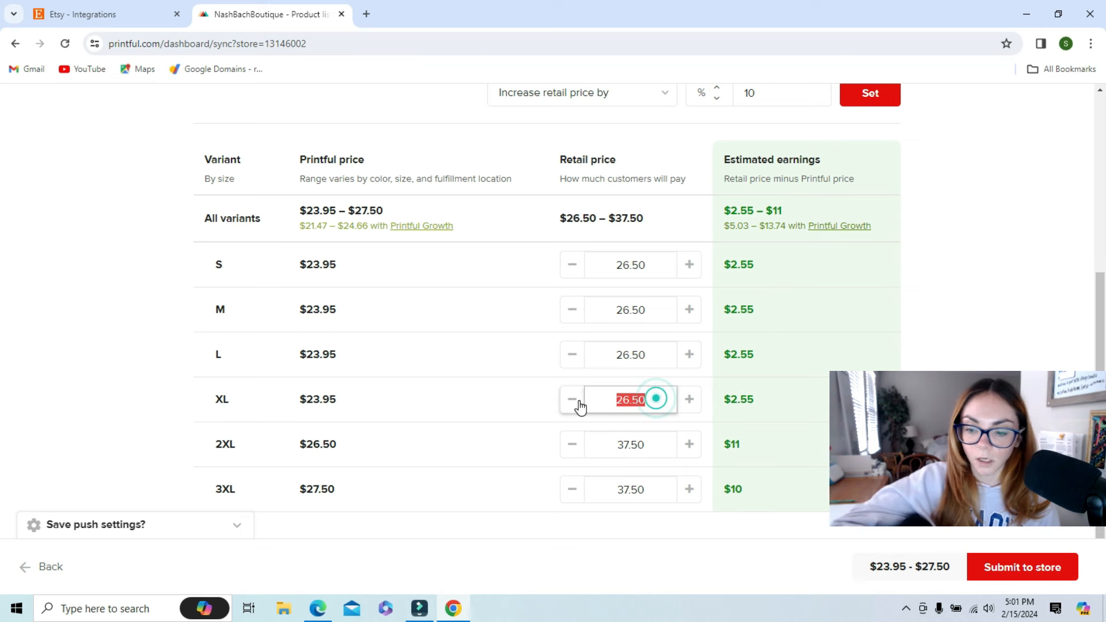
{"action": "type", "text": "37.50"}
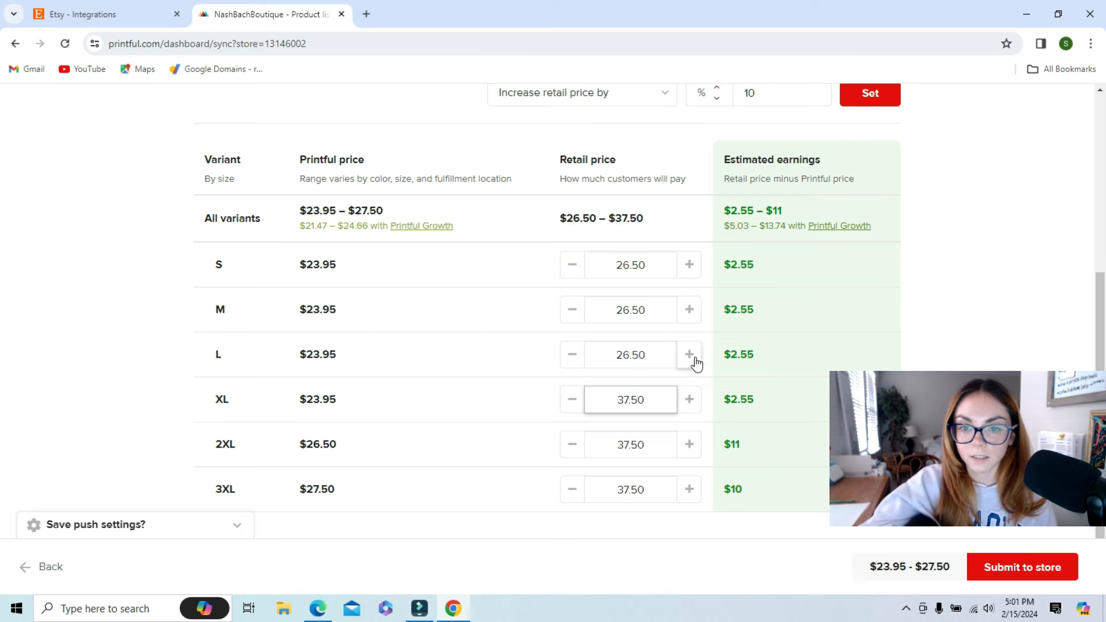
Set the retail price of the L, M and S hoodie variants to 37.50.
{"action": "double_click", "coordinate": [651, 354]}
{"action": "type", "text": "37"}
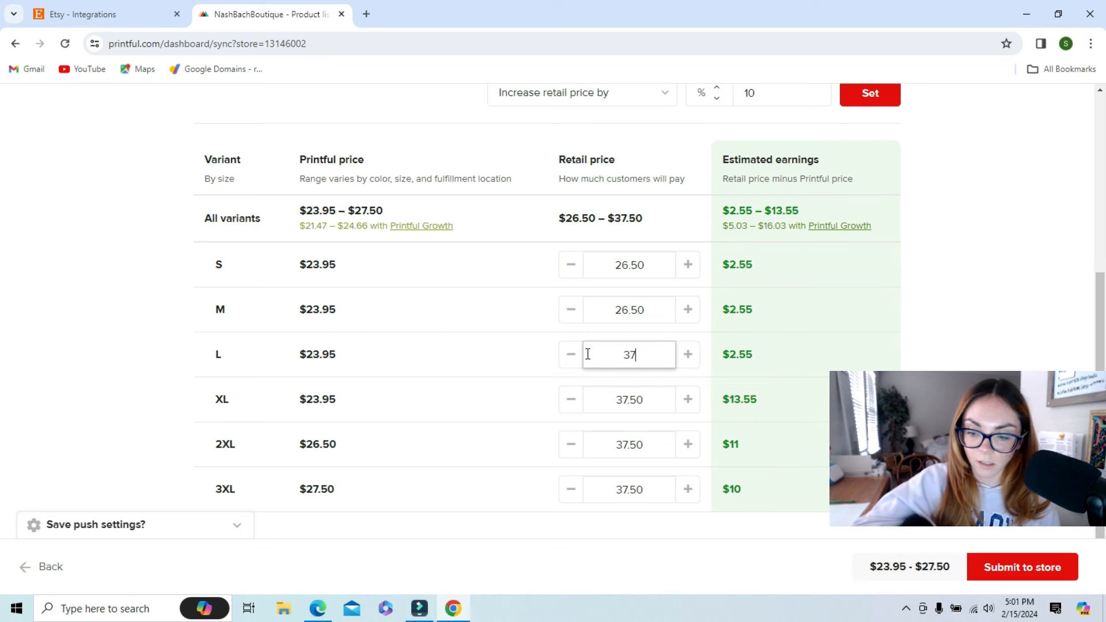
{"action": "type", "text": ".50"}
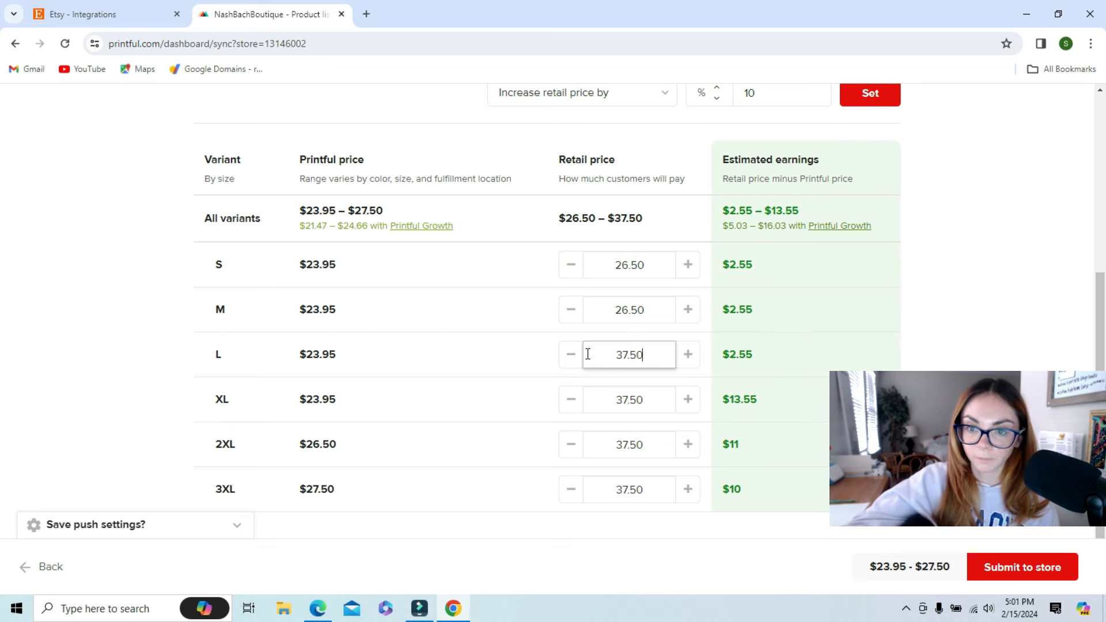
{"action": "double_click", "coordinate": [645, 310]}
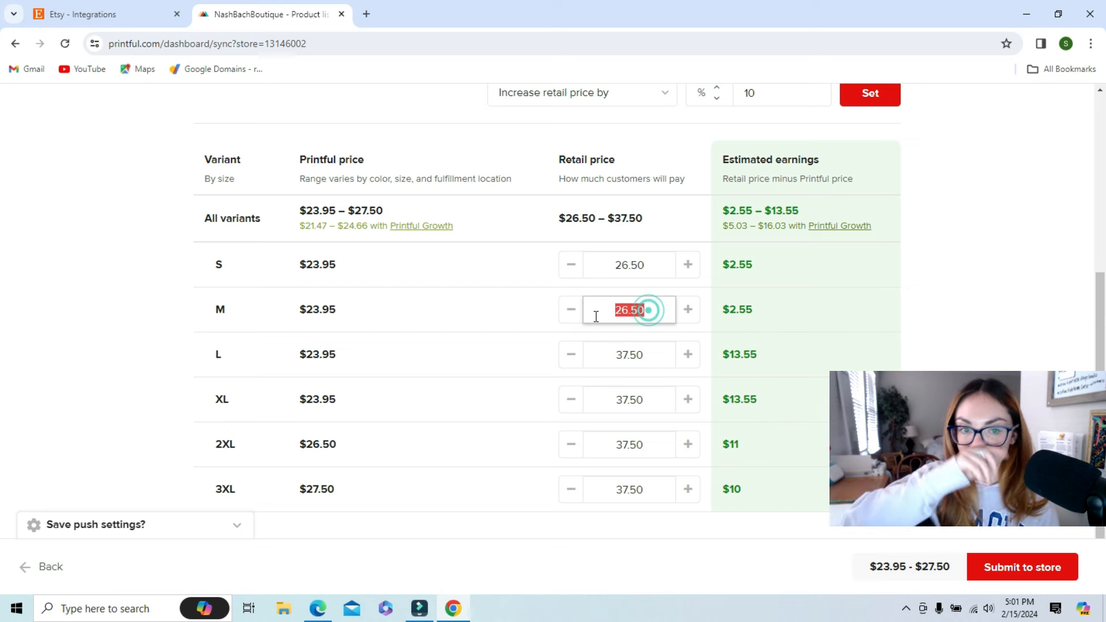
{"action": "type", "text": "37.50"}
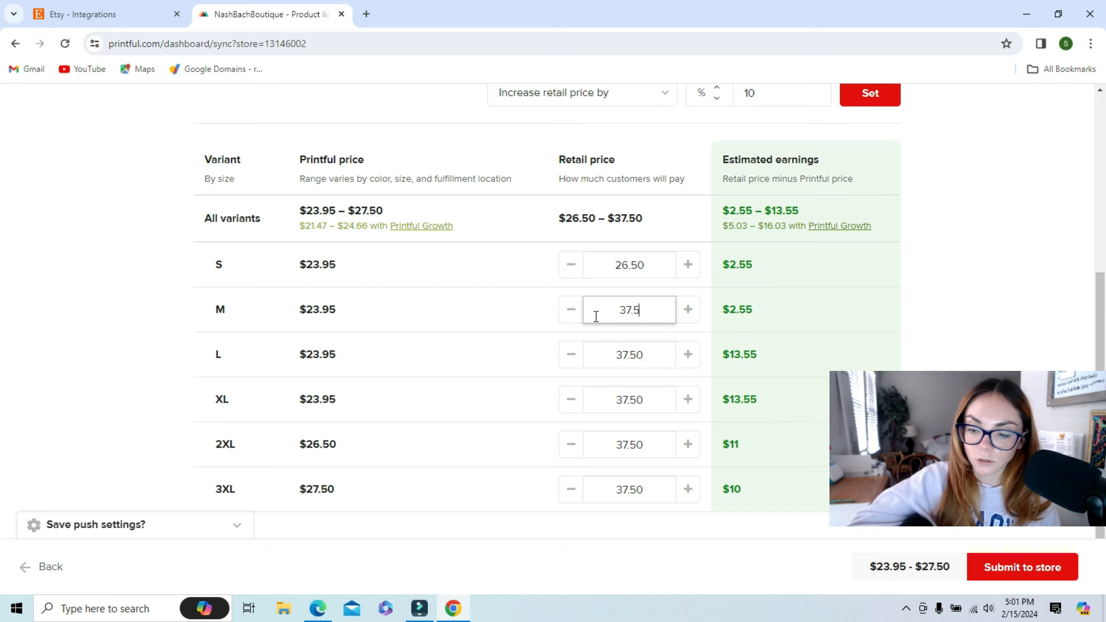
{"action": "left_click", "coordinate": [653, 261]}
{"action": "key", "text": "BackSpace"}
{"action": "key", "text": "BackSpace"}
{"action": "key", "text": "BackSpace"}
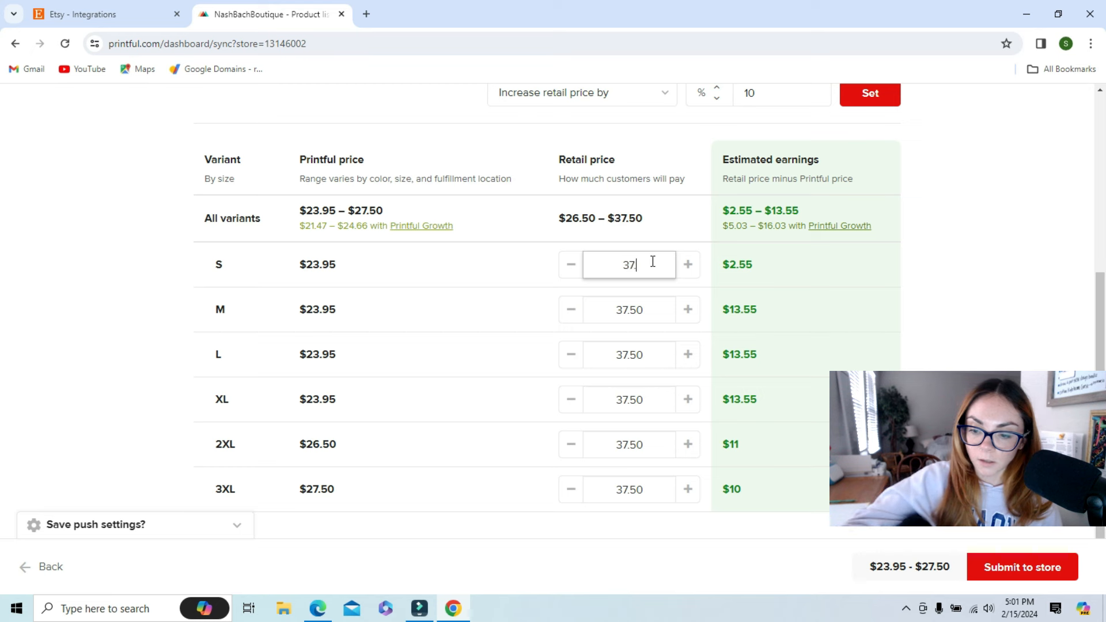
{"action": "type", "text": "37.50"}
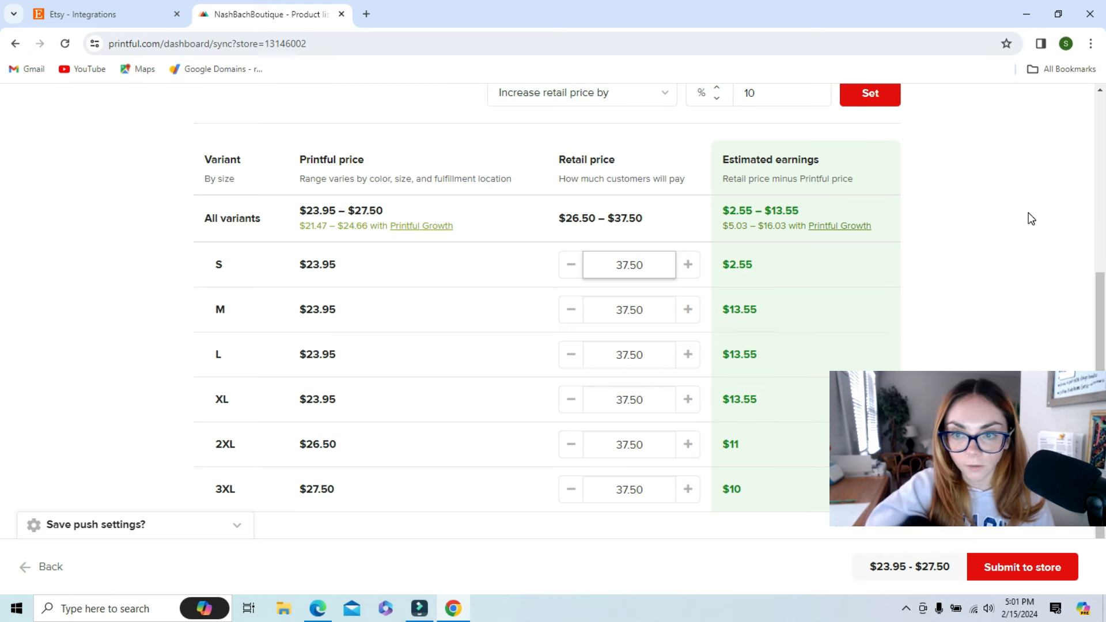
Check the hoodie's product pricing page and submit the product to the store.
{"action": "left_click_drag", "start_coordinate": [1100, 342], "coordinate": [1105, 403]}
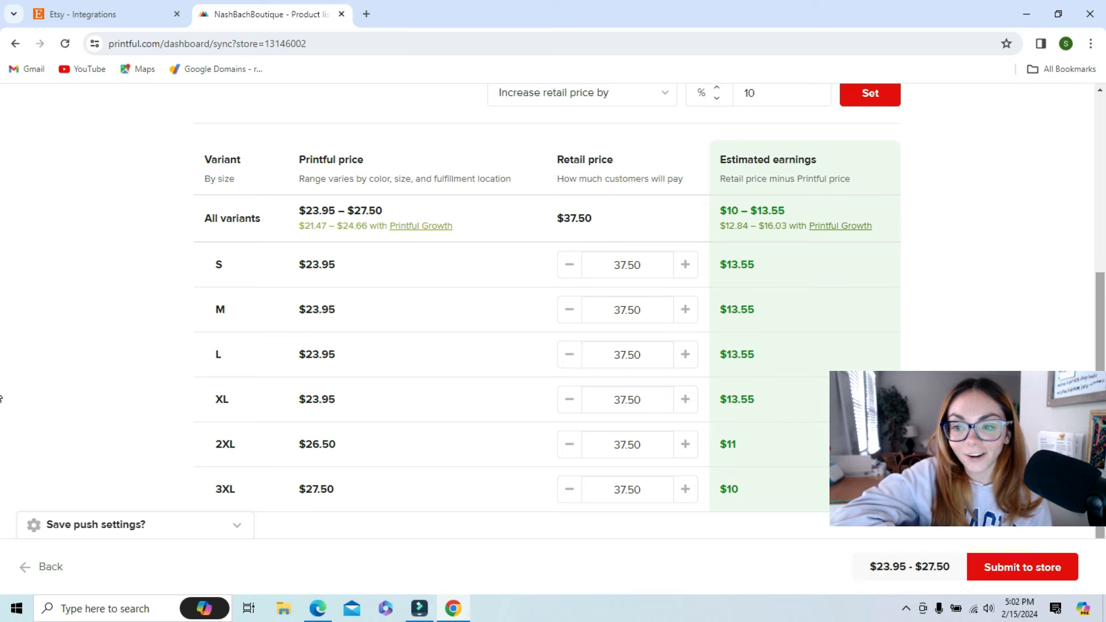
{"action": "scroll", "coordinate": [2, 346], "scroll_direction": "up", "scroll_amount": 4}
{"action": "scroll", "coordinate": [2, 269], "scroll_direction": "down", "scroll_amount": 4}
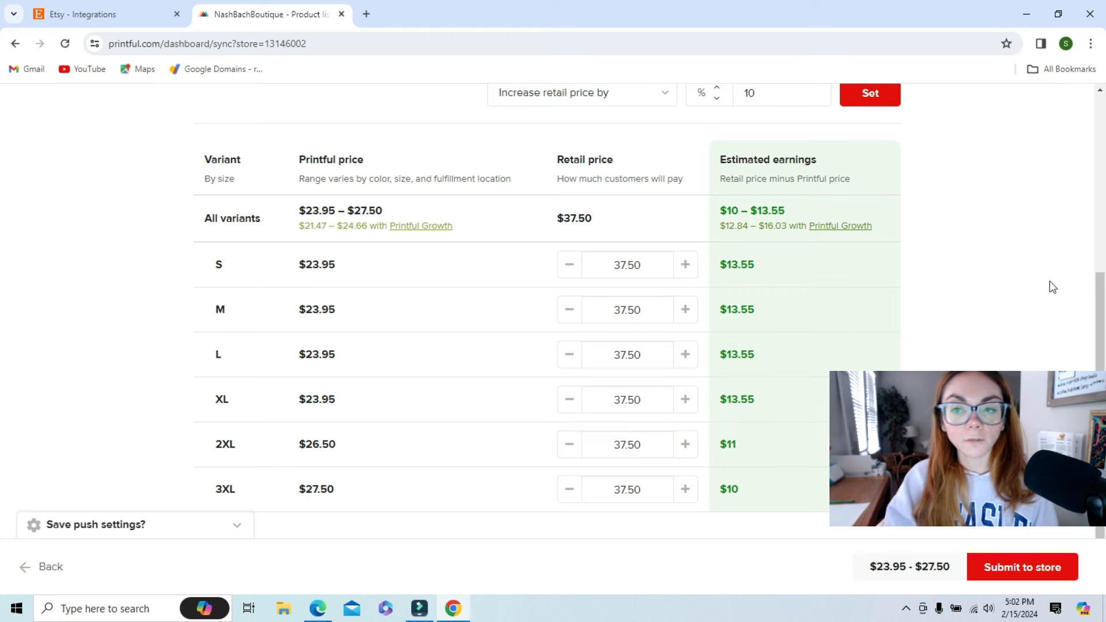
{"action": "left_click_drag", "start_coordinate": [1105, 312], "coordinate": [1101, 76]}
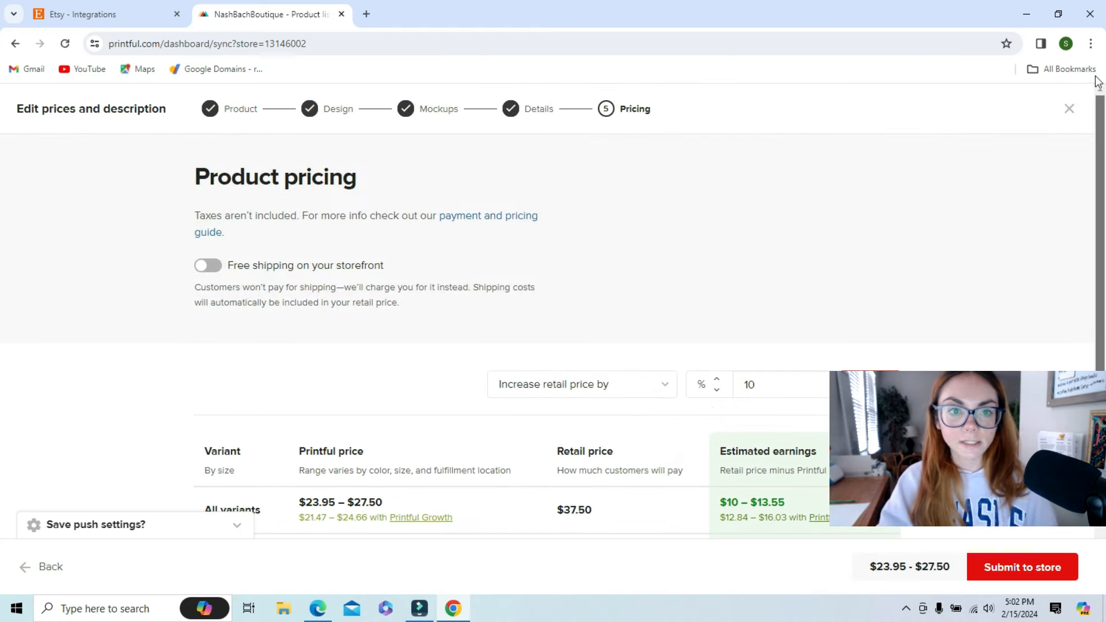
{"action": "left_click_drag", "start_coordinate": [1098, 125], "coordinate": [1101, 352]}
{"action": "left_click", "coordinate": [1015, 565]}
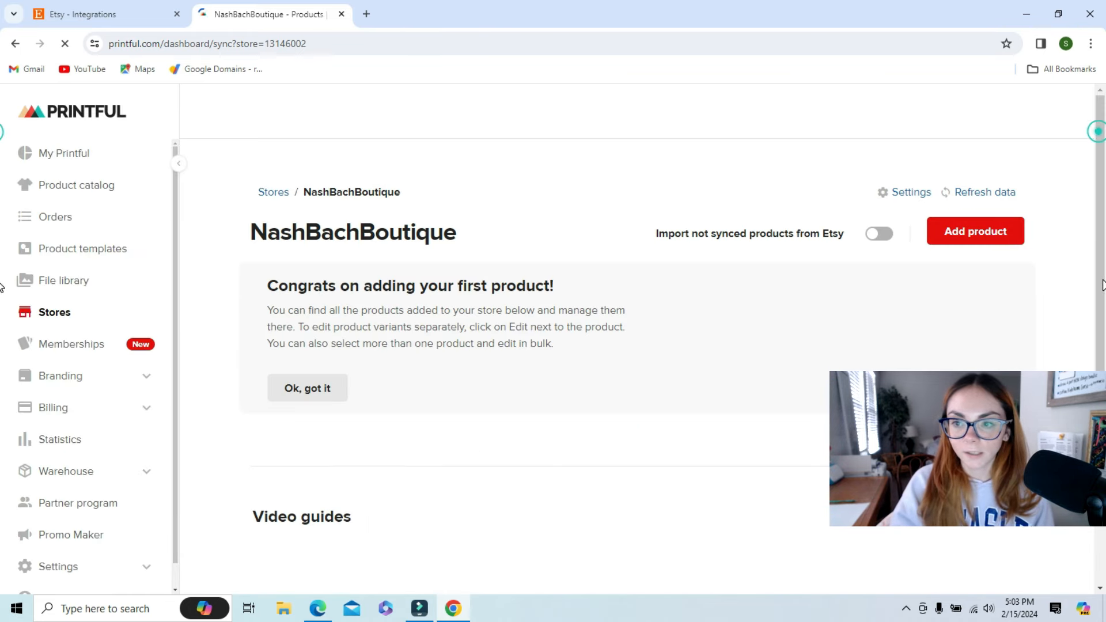
Open the Unisex heavy blend zip hoodie from the store's product list and open its listing for editing in Etsy.
{"action": "left_click_drag", "start_coordinate": [1102, 284], "coordinate": [1102, 405]}
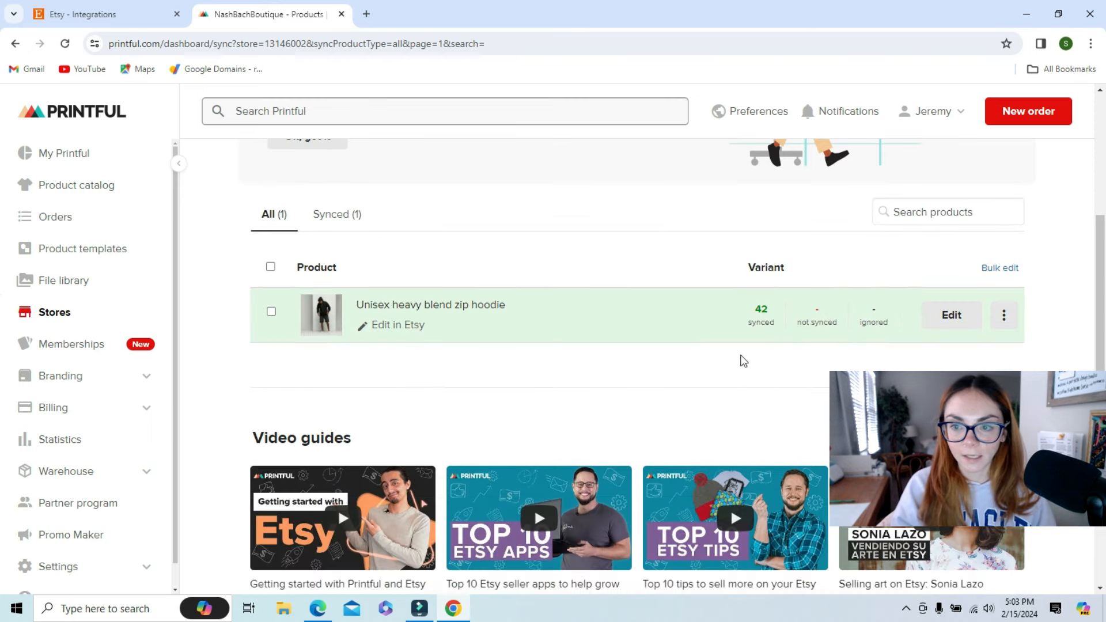
{"action": "left_click", "coordinate": [951, 317]}
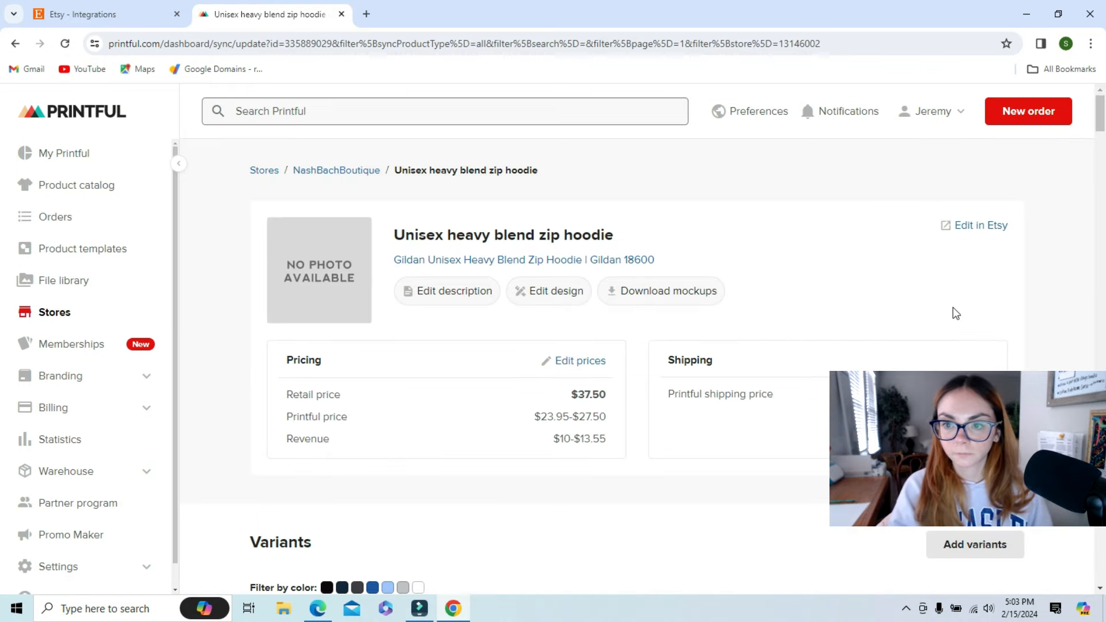
{"action": "left_click", "coordinate": [968, 227]}
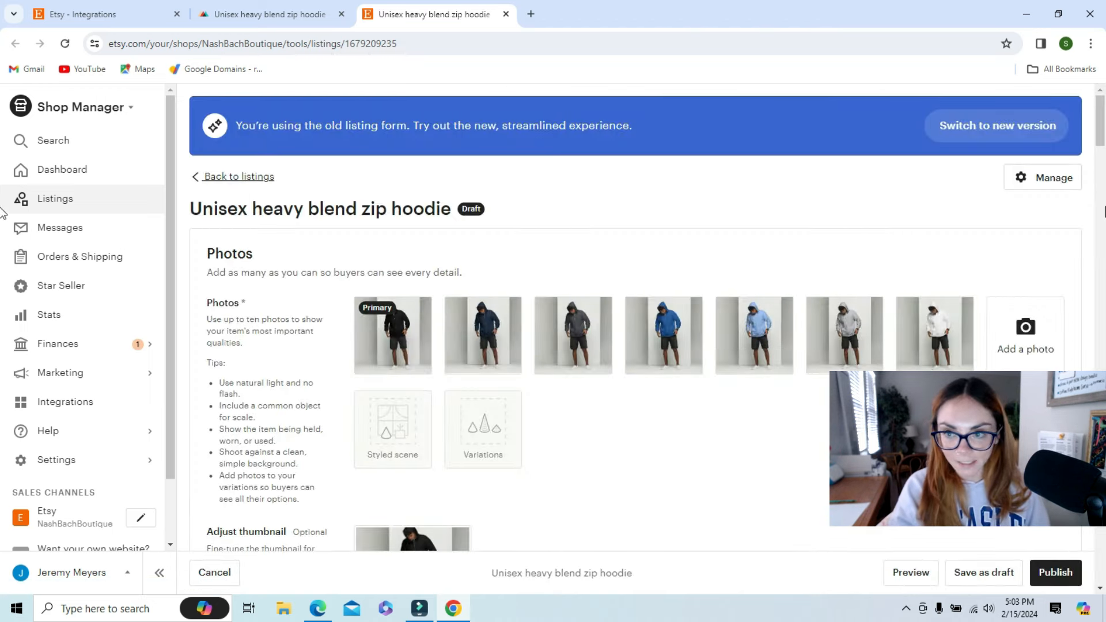
Examine the Etsy draft's photos, listing details, description, tags, variation prices, shipping options and return policy.
{"action": "left_click_drag", "start_coordinate": [1099, 138], "coordinate": [1099, 172]}
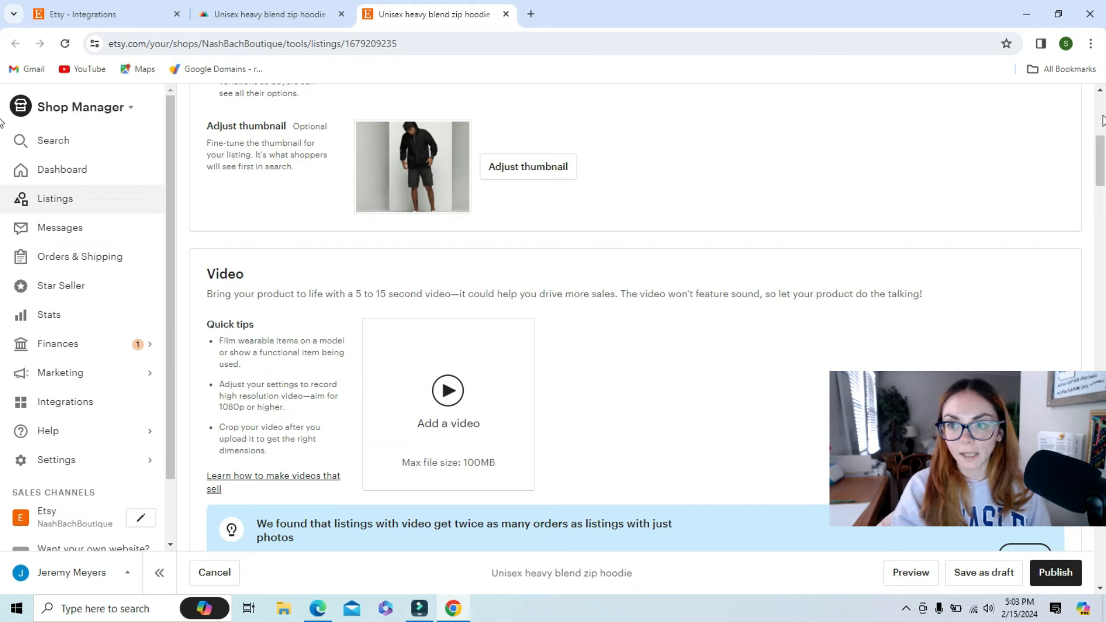
{"action": "left_click_drag", "start_coordinate": [1102, 159], "coordinate": [1102, 211]}
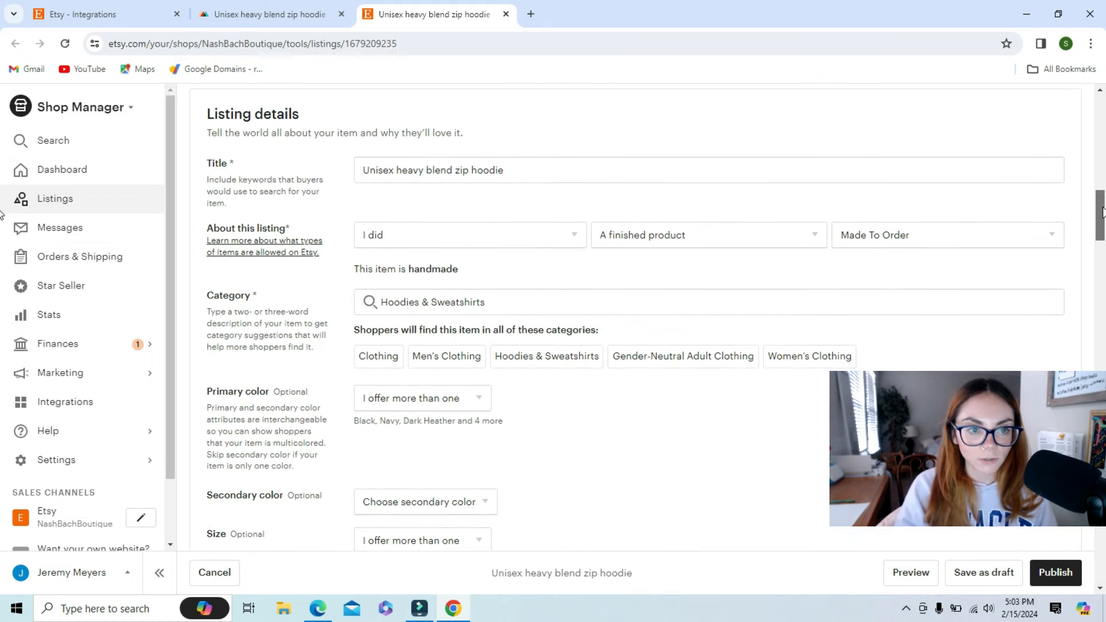
{"action": "left_click_drag", "start_coordinate": [1103, 212], "coordinate": [1103, 217]}
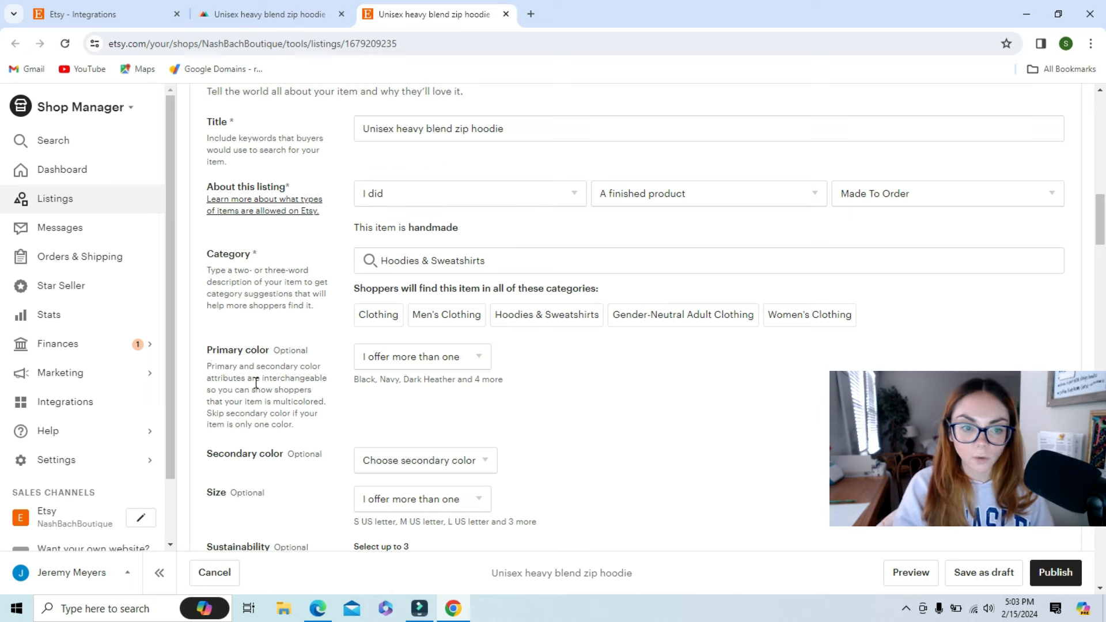
{"action": "left_click_drag", "start_coordinate": [1101, 224], "coordinate": [1101, 297]}
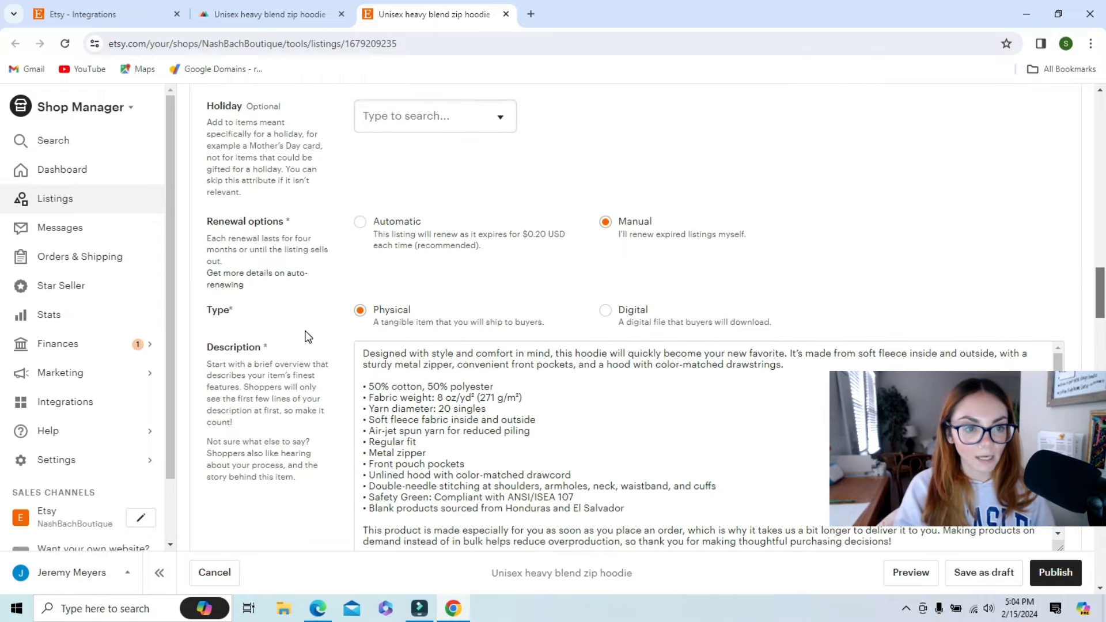
{"action": "left_click_drag", "start_coordinate": [1100, 295], "coordinate": [1101, 333]}
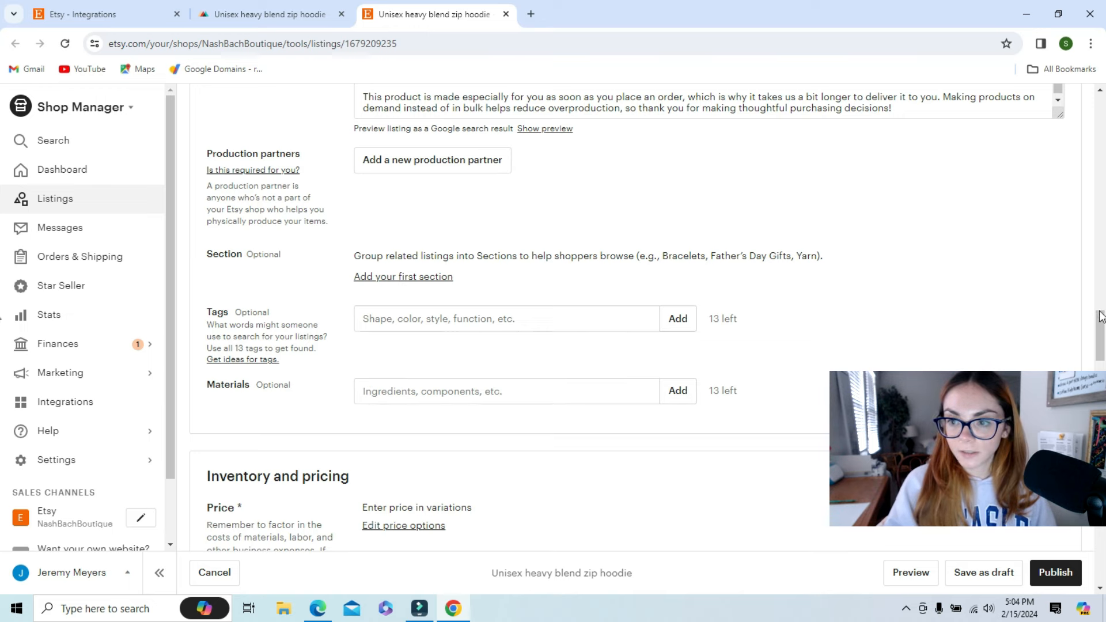
{"action": "scroll", "coordinate": [751, 352], "scroll_direction": "down", "scroll_amount": 10}
{"action": "scroll", "coordinate": [2, 375], "scroll_direction": "down", "scroll_amount": 15}
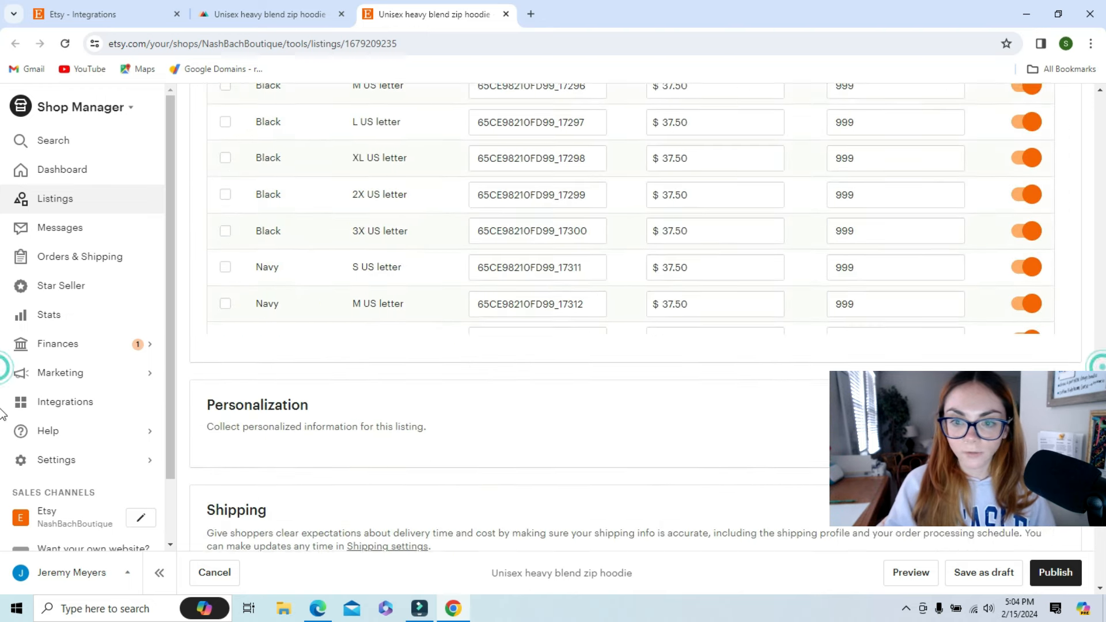
{"action": "left_click_drag", "start_coordinate": [1105, 447], "coordinate": [1105, 448]}
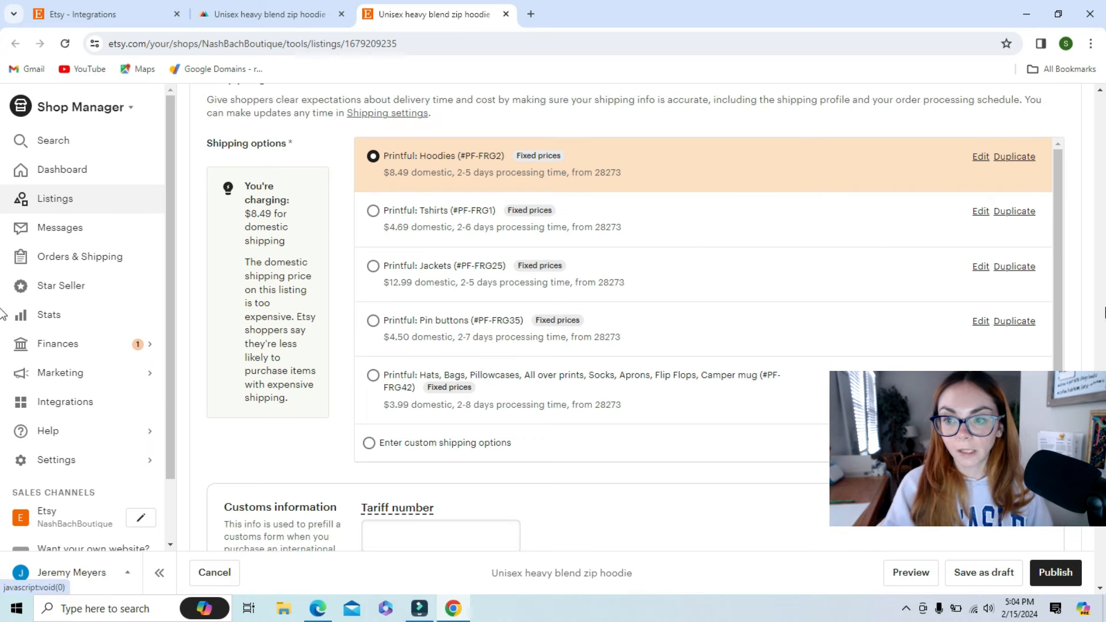
{"action": "scroll", "coordinate": [1, 498], "scroll_direction": "down", "scroll_amount": 2}
{"action": "left_click_drag", "start_coordinate": [1104, 499], "coordinate": [1102, 557]}
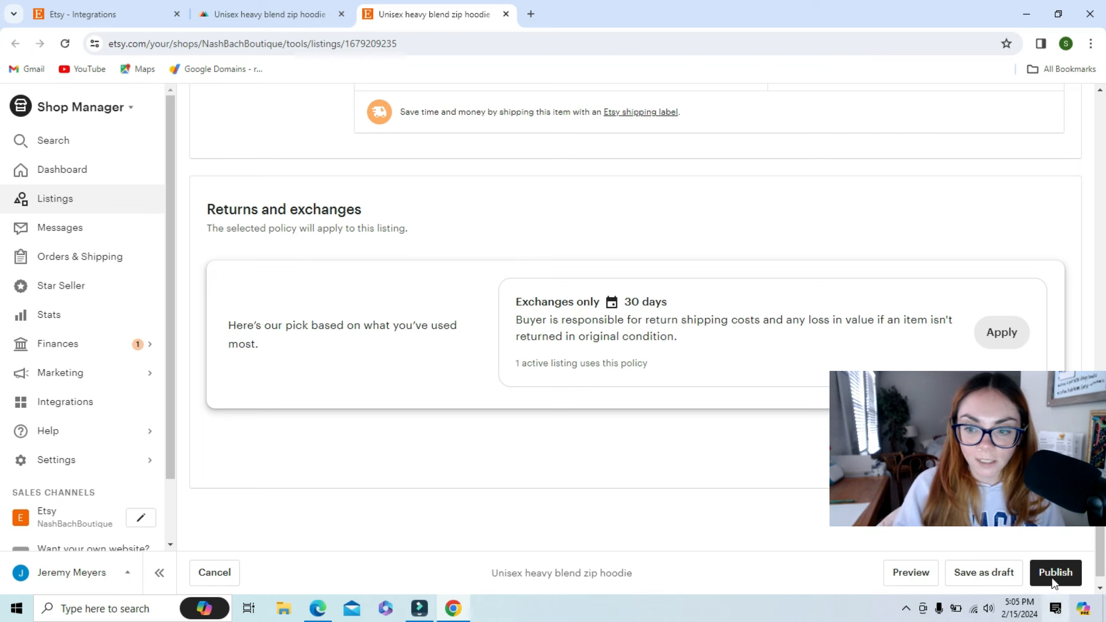
Try to save the Etsy listing as a draft, and close it to return to the hoodie's Printful product page.
{"action": "left_click", "coordinate": [983, 580]}
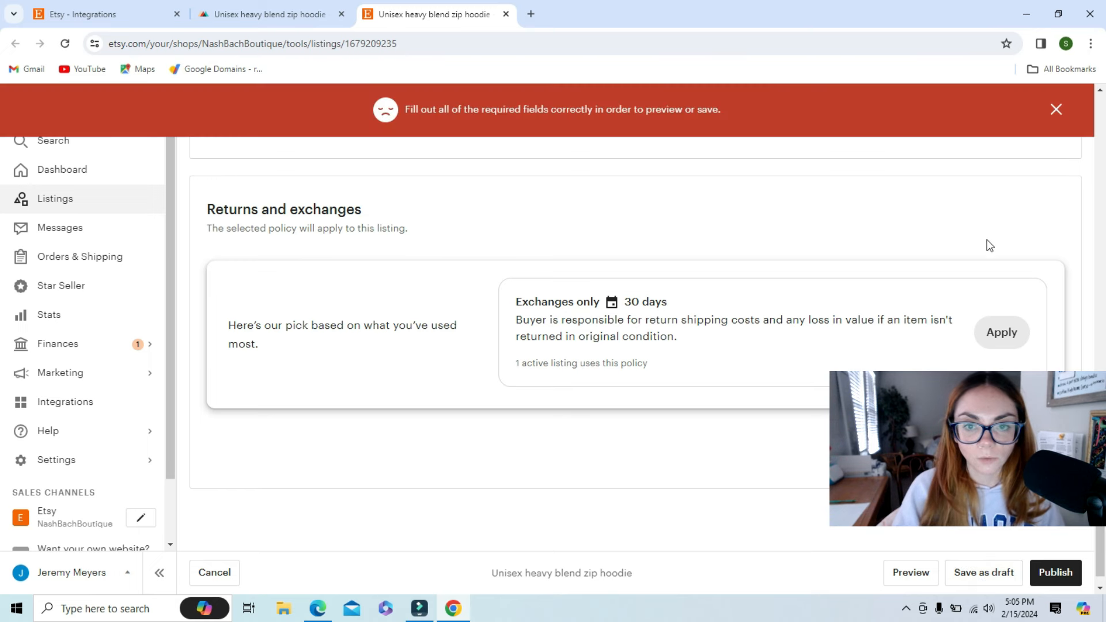
{"action": "left_click_drag", "start_coordinate": [1103, 557], "coordinate": [1088, 4]}
{"action": "left_click", "coordinate": [505, 14]}
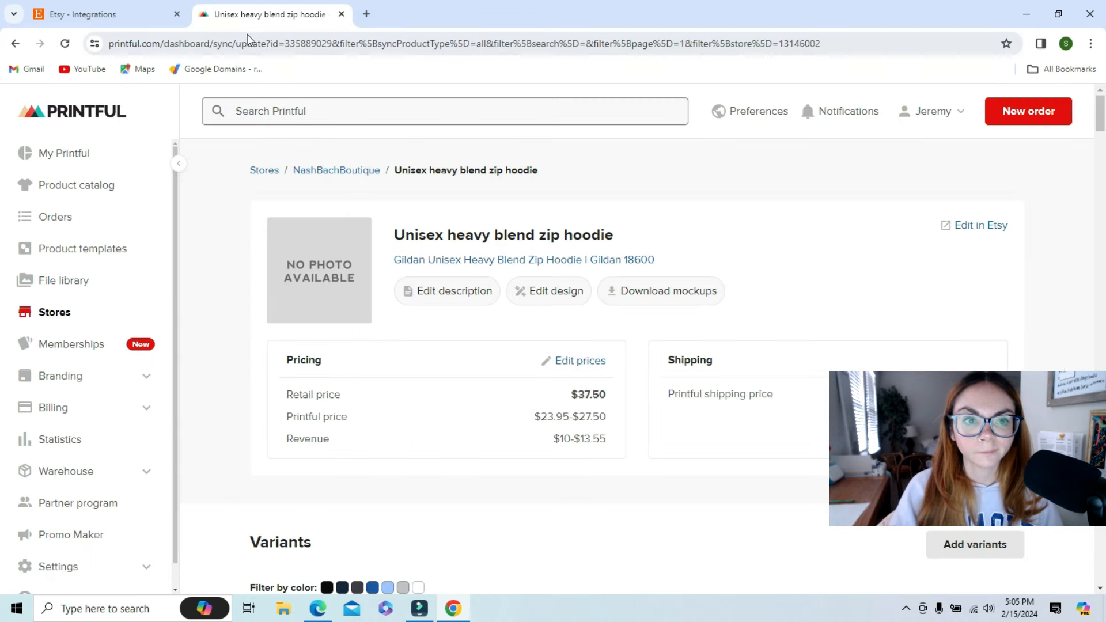